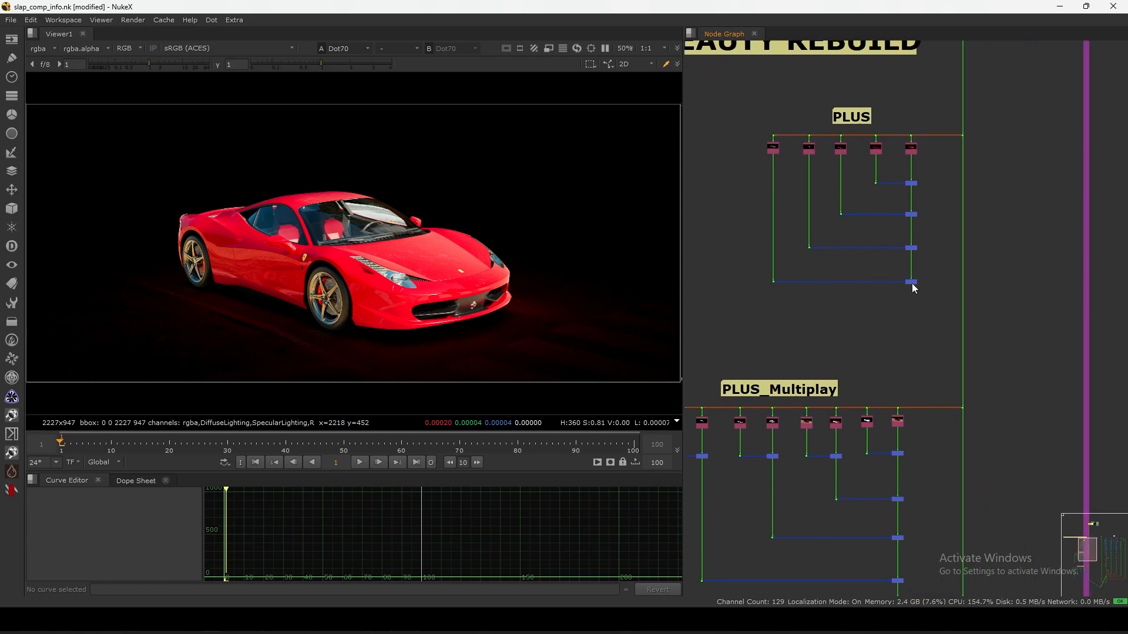
# Examine the PLUS, PLUS_Multiplay and PLUS_Divide_Multiplay node setups under the shader/beauty rebuild heading
pyautogui.scroll(-3, 922, 267)
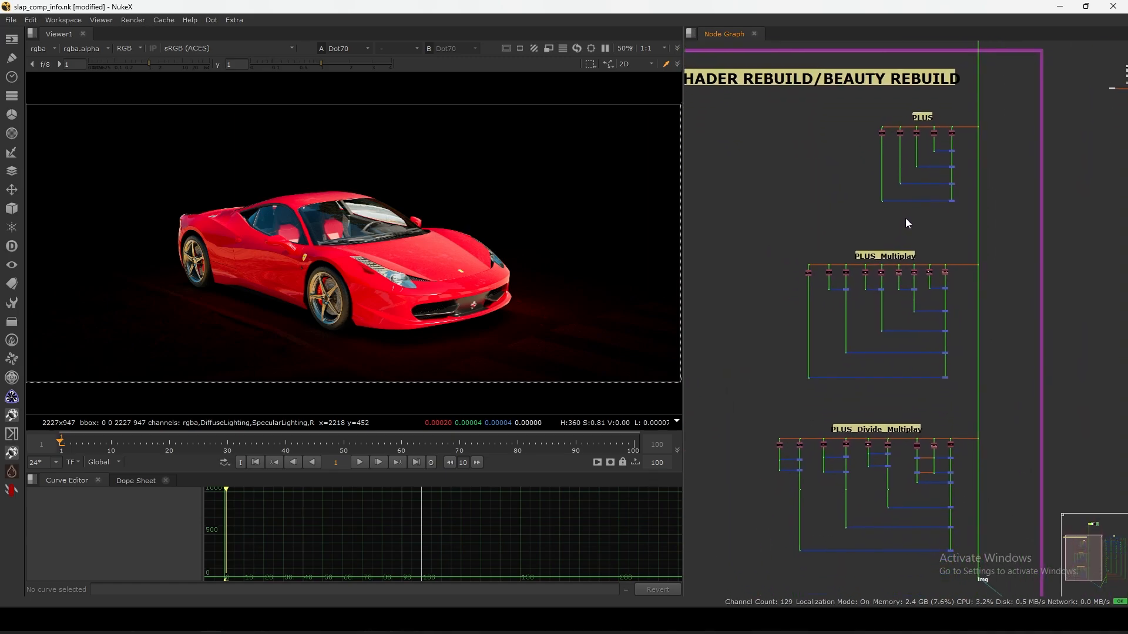
pyautogui.moveTo(1008, 86); pyautogui.dragTo(842, 226)
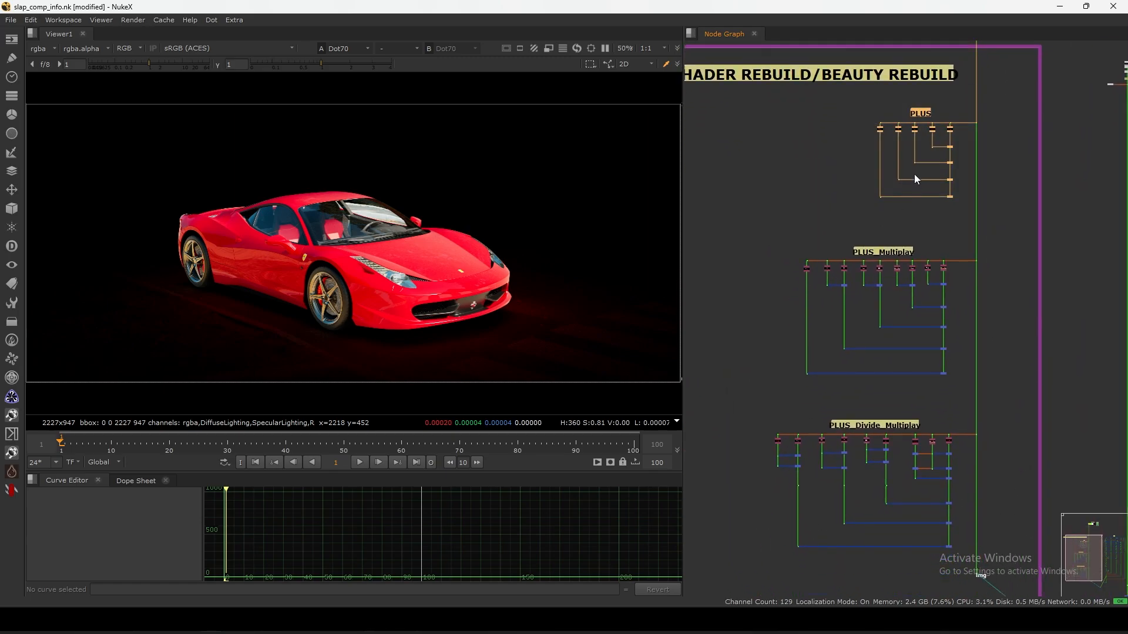
pyautogui.moveTo(909, 205); pyautogui.dragTo(921, 253, button='middle')
pyautogui.scroll(2, 906, 225)
pyautogui.click(910, 242)
pyautogui.scroll(2, 934, 144)
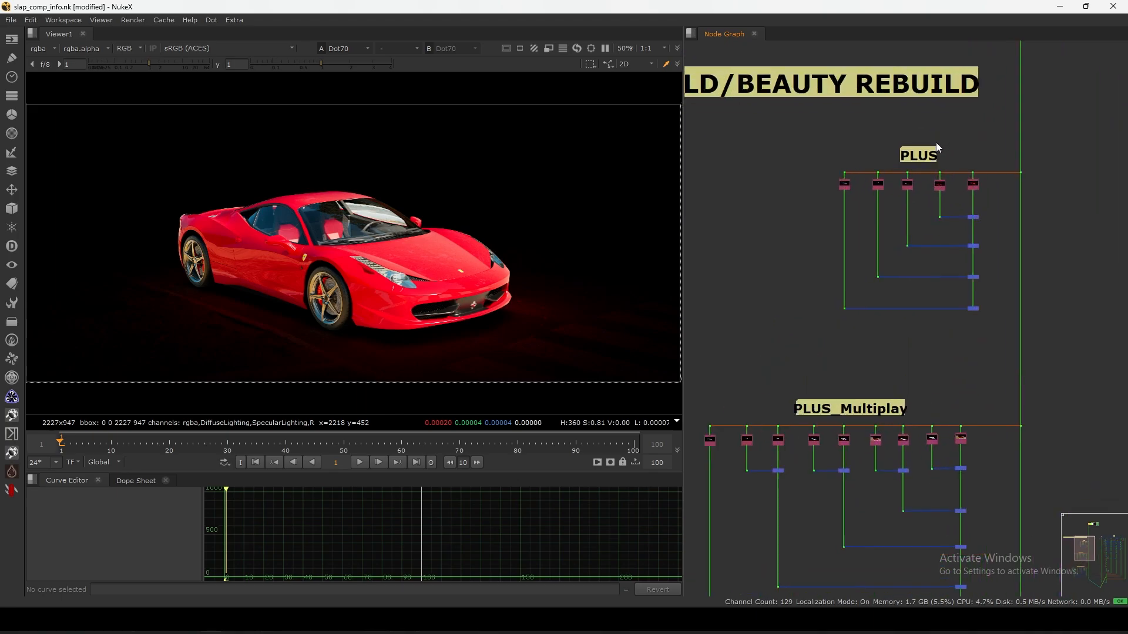
pyautogui.click(935, 158)
pyautogui.moveTo(904, 368); pyautogui.dragTo(926, 228, button='middle')
pyautogui.click(926, 228)
pyautogui.moveTo(958, 200); pyautogui.dragTo(943, 208)
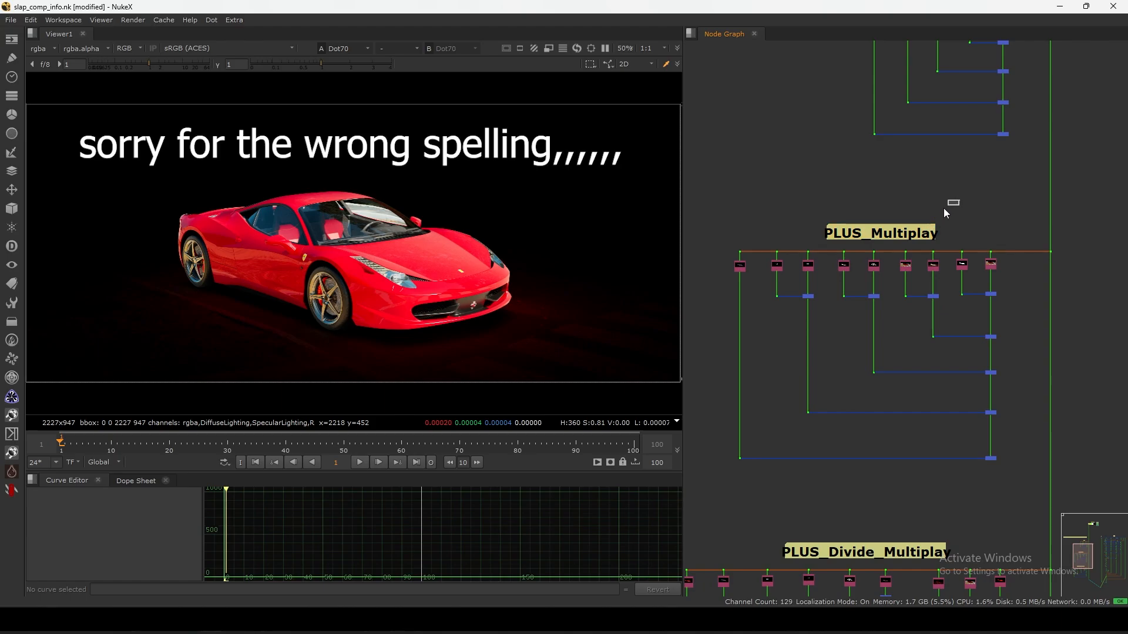
pyautogui.moveTo(916, 463); pyautogui.dragTo(920, 238, button='middle')
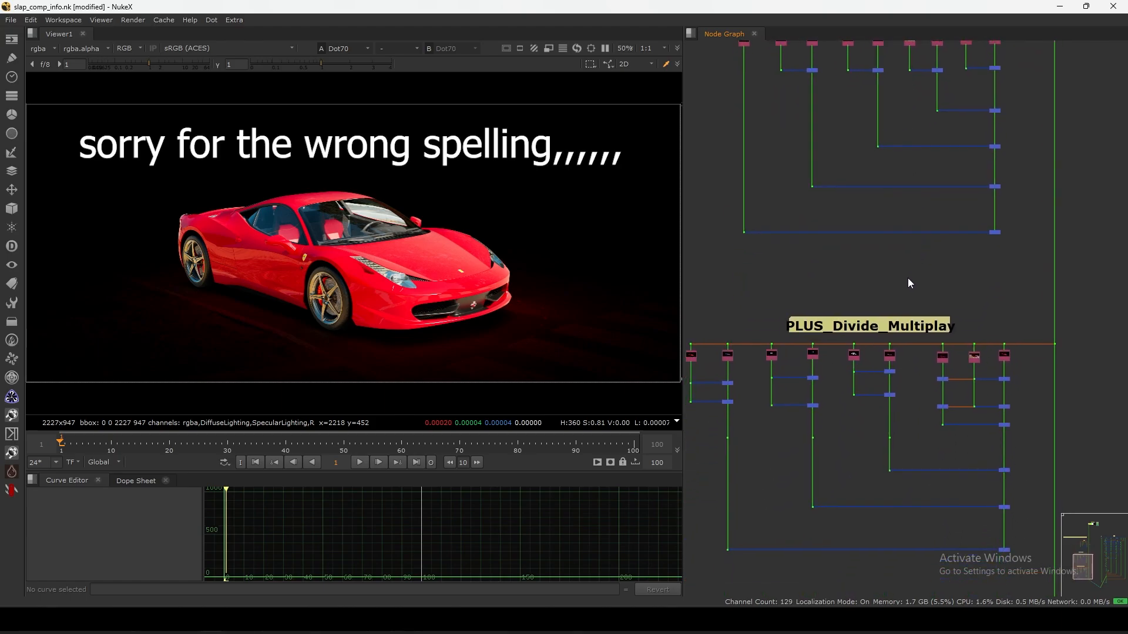
pyautogui.moveTo(907, 277); pyautogui.dragTo(914, 257, button='middle')
pyautogui.moveTo(886, 285); pyautogui.dragTo(888, 285)
pyautogui.scroll(-3, 929, 225)
pyautogui.moveTo(929, 226); pyautogui.dragTo(895, 396, button='middle')
# Compare the three rebuild setups with the rendered car, selecting them separately and all together in the node graph
pyautogui.moveTo(998, 109); pyautogui.dragTo(739, 561)
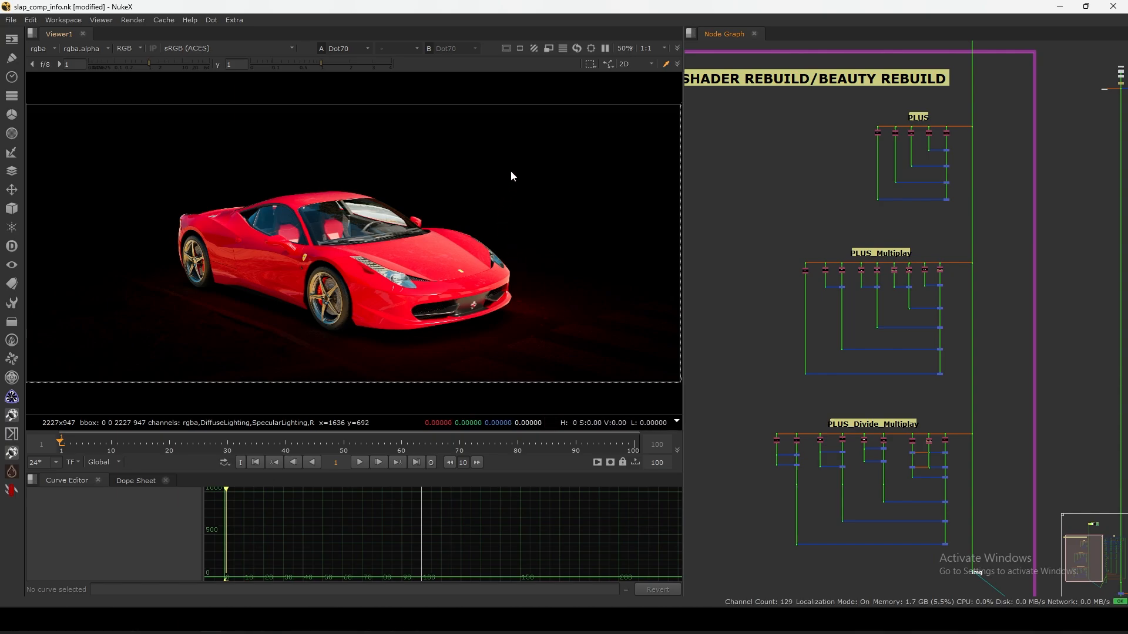
pyautogui.moveTo(540, 135); pyautogui.dragTo(269, 332)
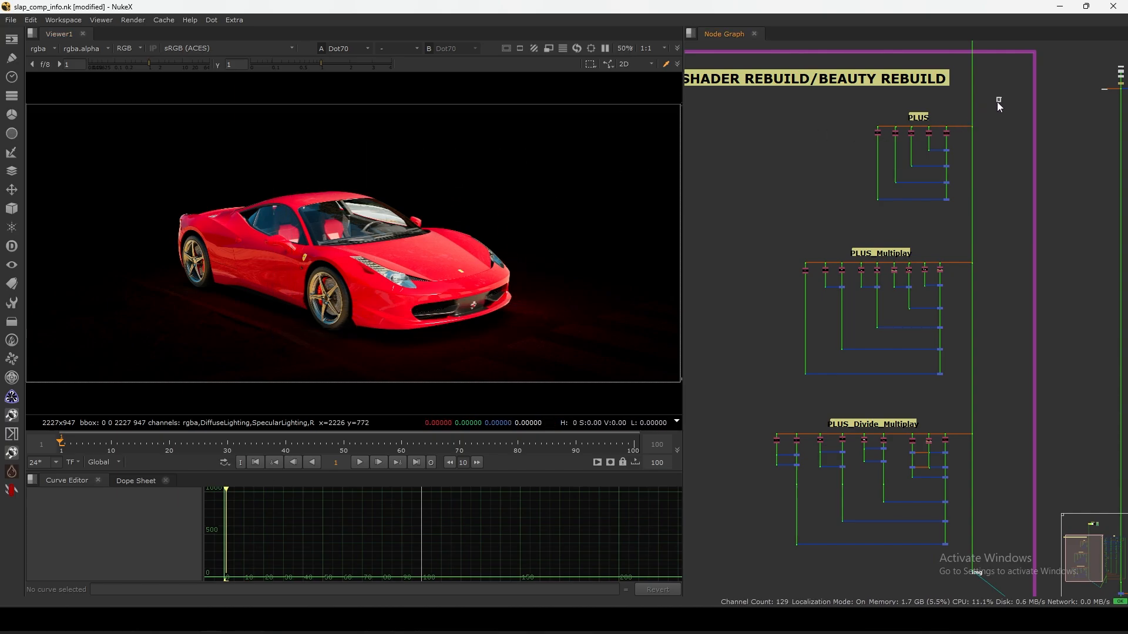
pyautogui.moveTo(1001, 100); pyautogui.dragTo(753, 569)
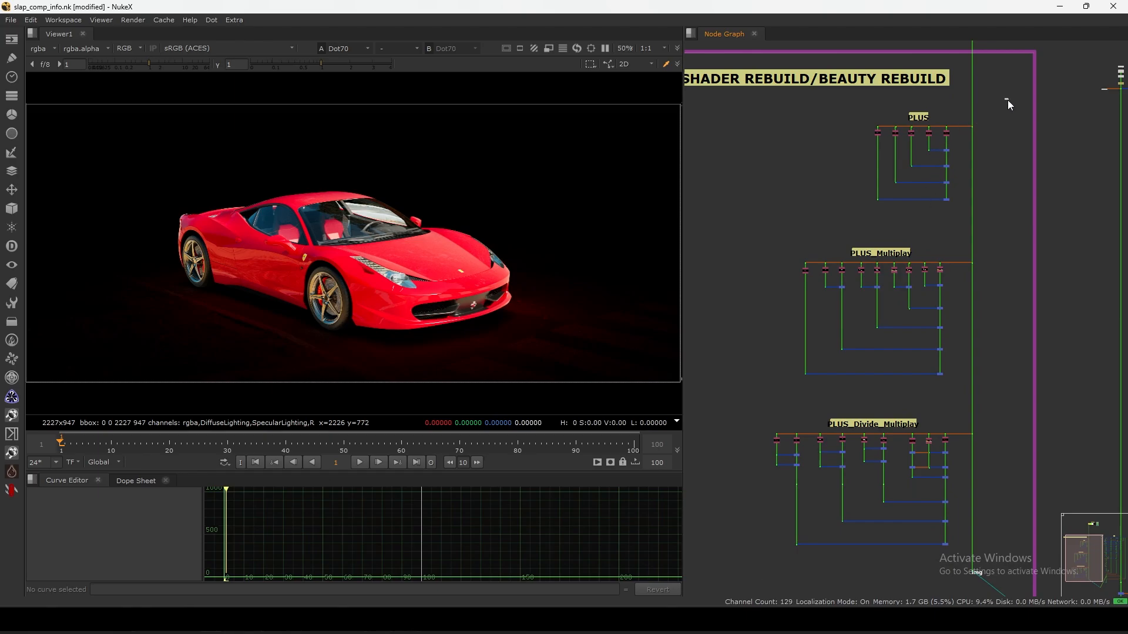
pyautogui.moveTo(1007, 101); pyautogui.dragTo(857, 217)
pyautogui.moveTo(1000, 237); pyautogui.dragTo(774, 389)
pyautogui.moveTo(1022, 411); pyautogui.dragTo(1006, 112)
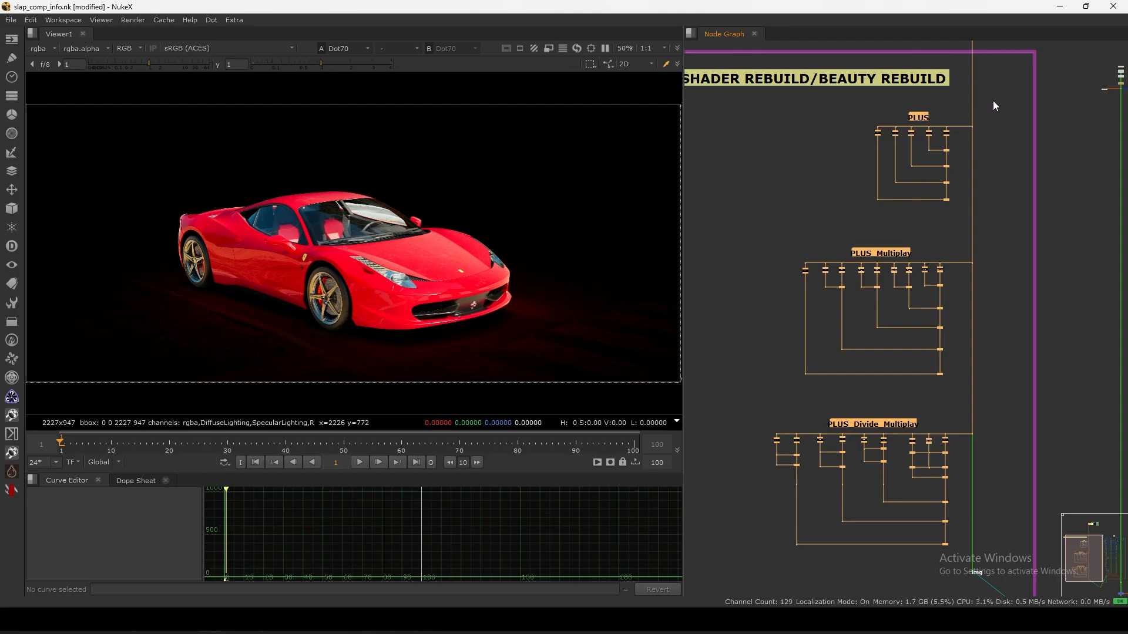
pyautogui.moveTo(1005, 96); pyautogui.dragTo(738, 558)
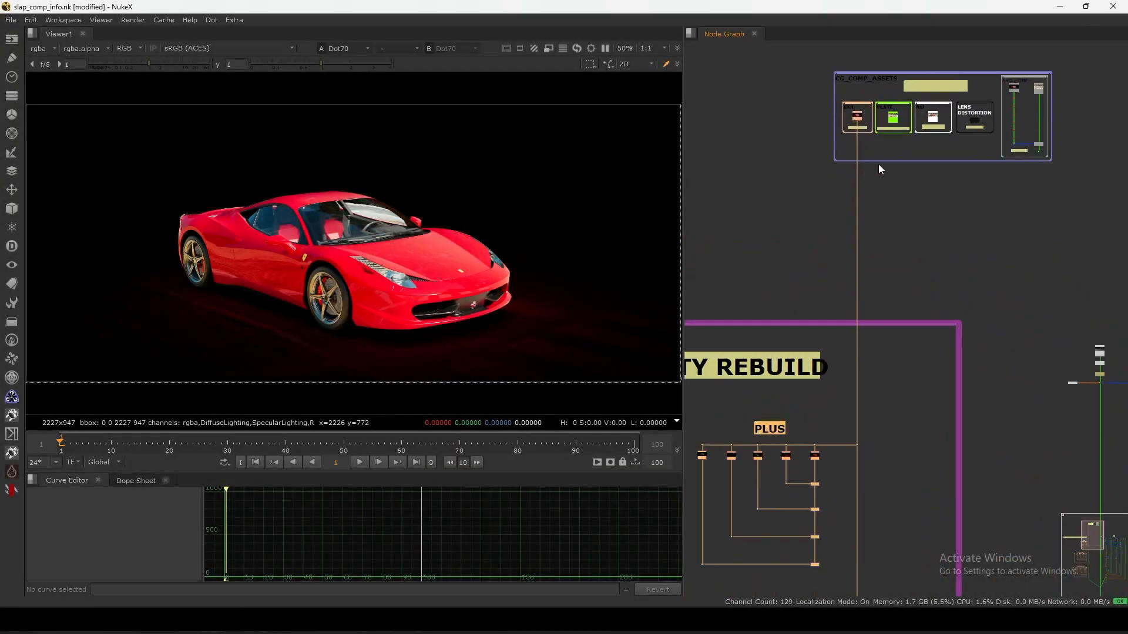
# View the FERRARI_Multipass.exr Read node from the EXR backdrop and slightly widen the node graph area
pyautogui.moveTo(836, 219); pyautogui.dragTo(831, 231, button='middle')
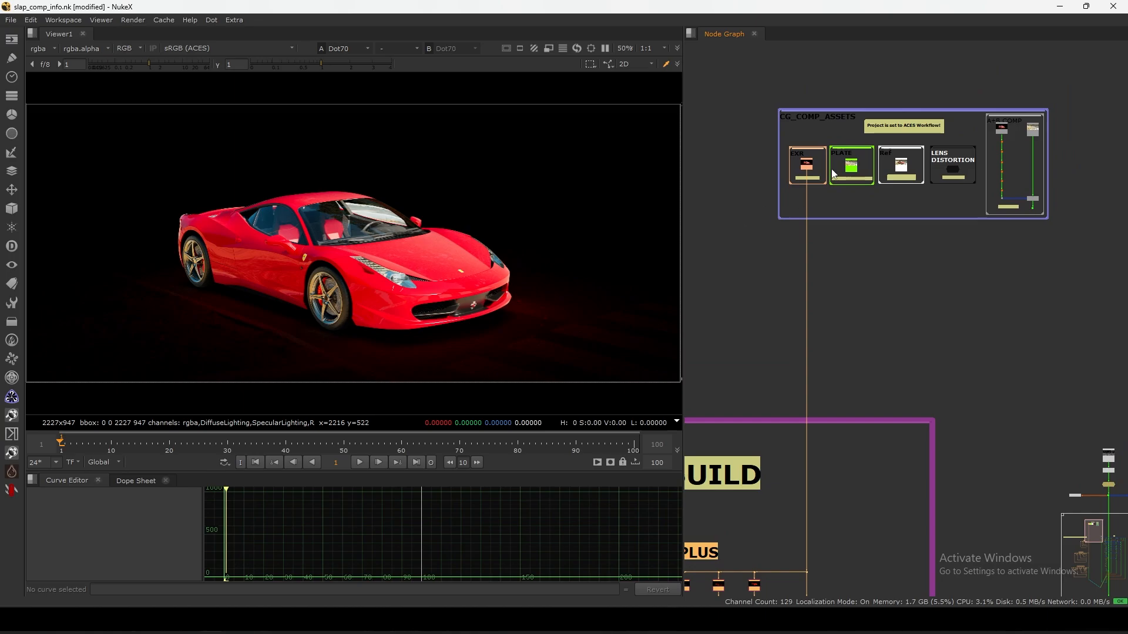
pyautogui.scroll(8, 834, 173)
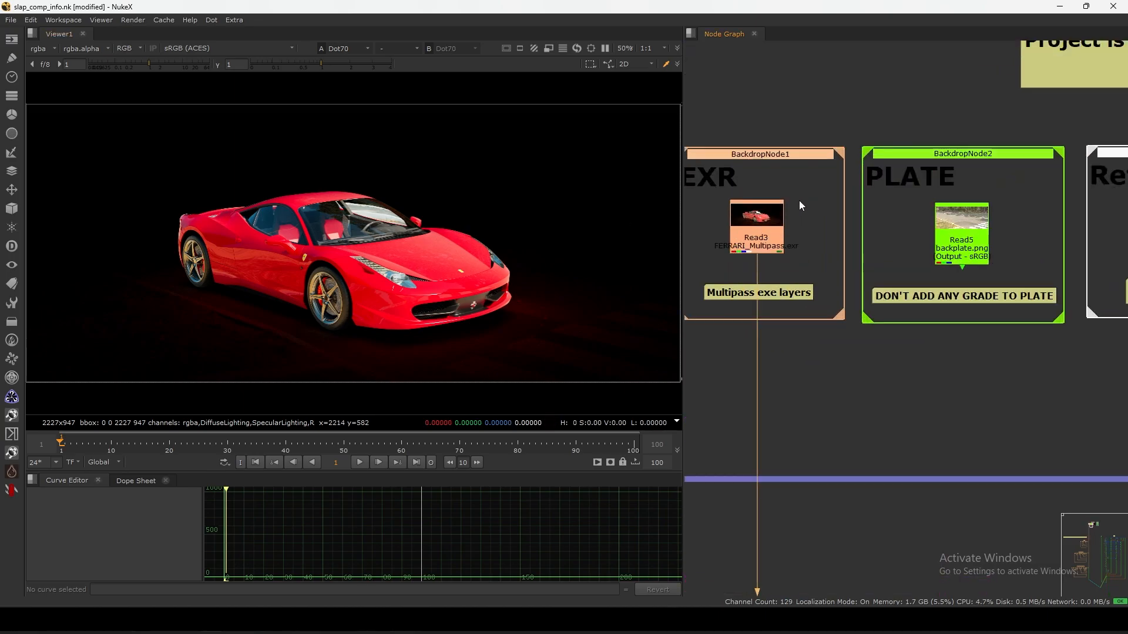
pyautogui.click(757, 227)
pyautogui.press('1')
pyautogui.scroll(-6, 763, 238)
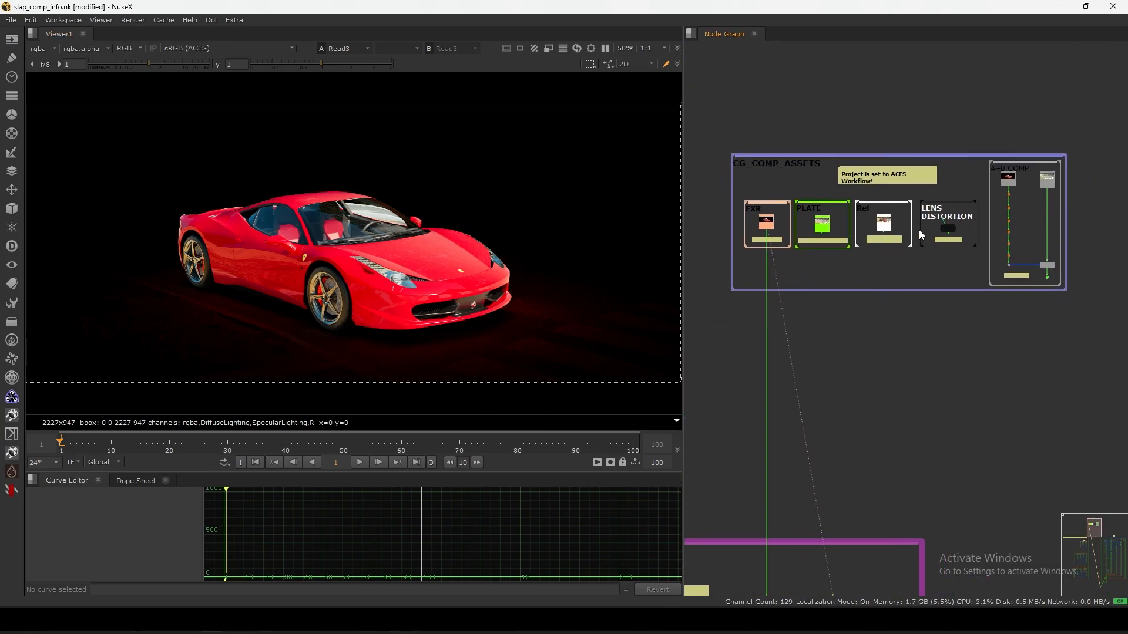
pyautogui.moveTo(683, 156)
pyautogui.mouseDown()
pyautogui.moveTo(656, 167)
pyautogui.moveTo(667, 170)
pyautogui.mouseUp()
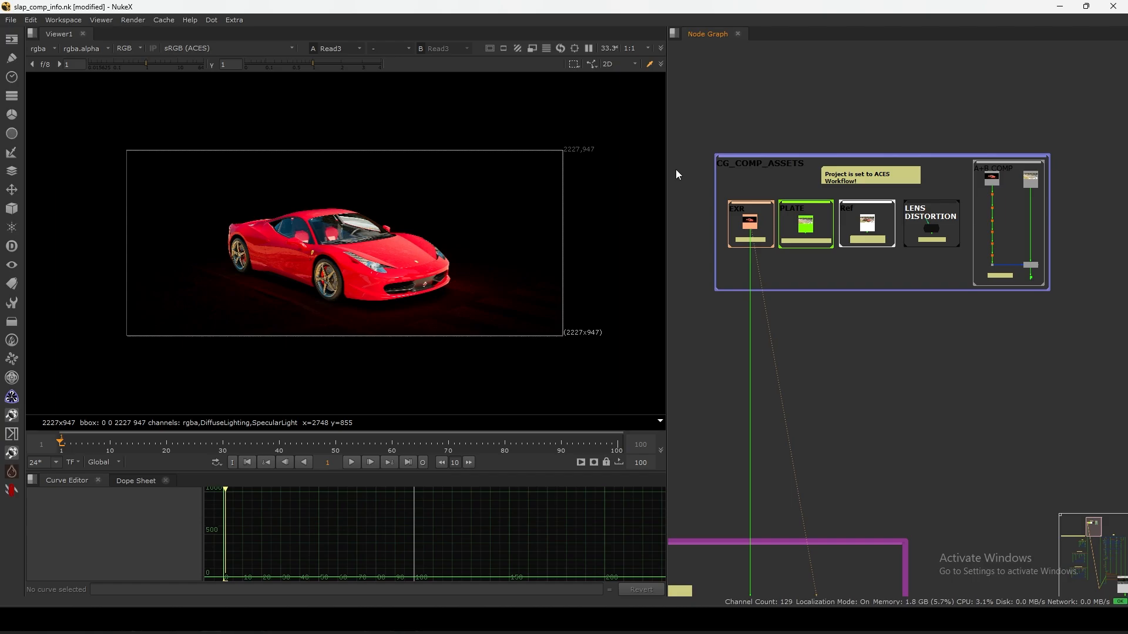
# Examine the A+B COMP backdrop's basic comp flow, from the multipass Read node through shader rebuild and AOV grading
pyautogui.moveTo(1007, 222); pyautogui.dragTo(896, 247, button='middle')
pyautogui.scroll(6, 905, 243)
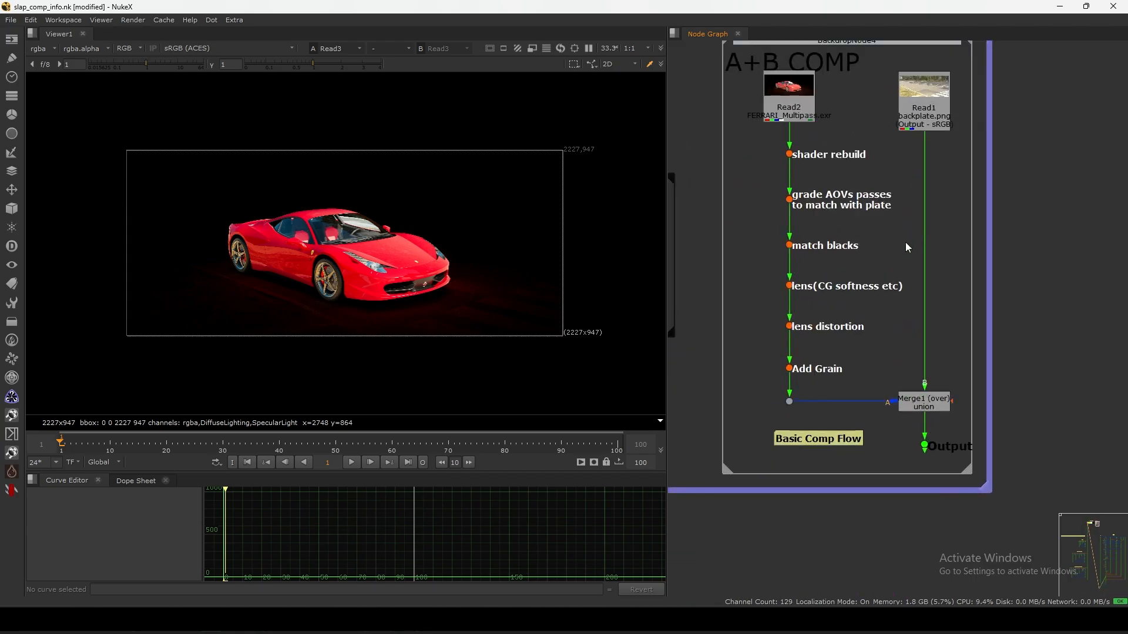
pyautogui.moveTo(873, 166); pyautogui.dragTo(888, 190, button='middle')
pyautogui.click(815, 135)
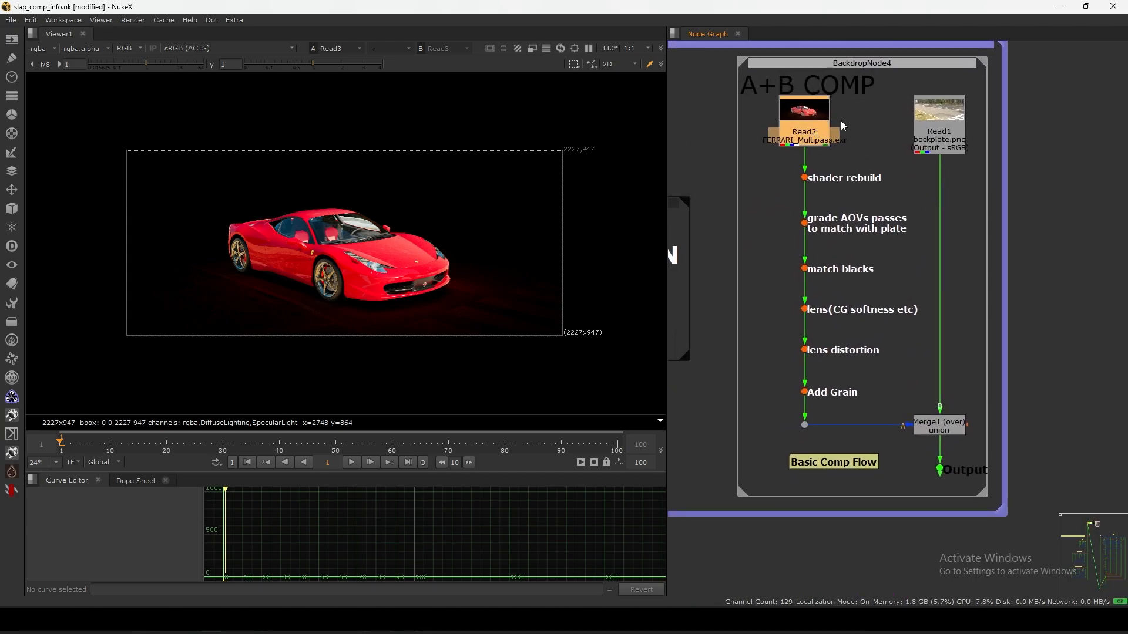
pyautogui.click(790, 179)
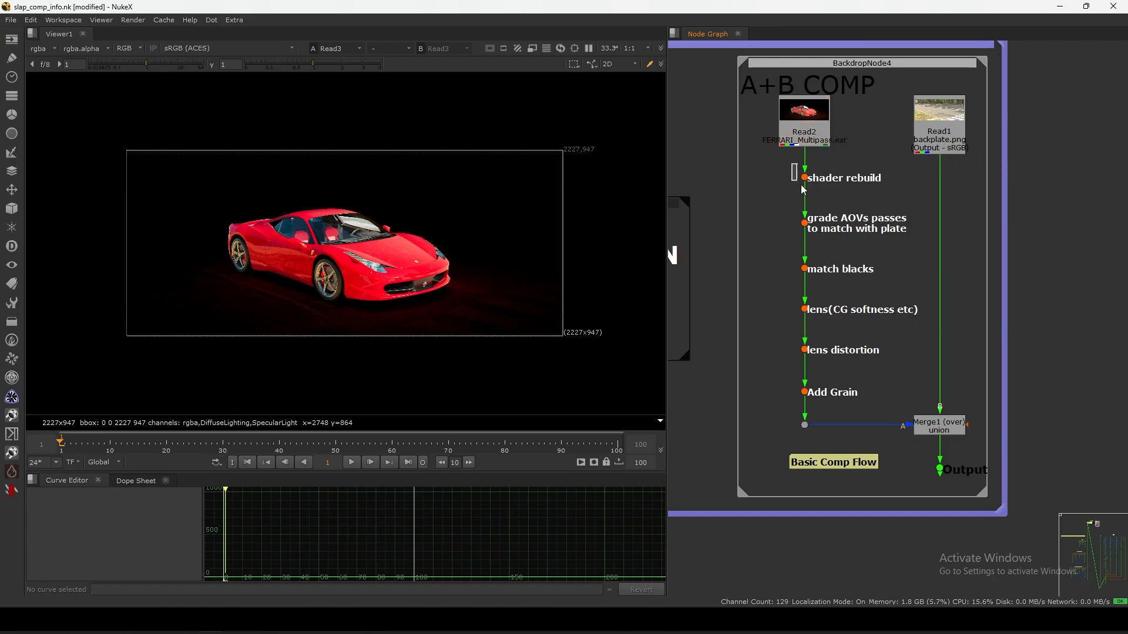
pyautogui.moveTo(788, 179); pyautogui.dragTo(799, 223)
pyautogui.moveTo(775, 162); pyautogui.dragTo(881, 238)
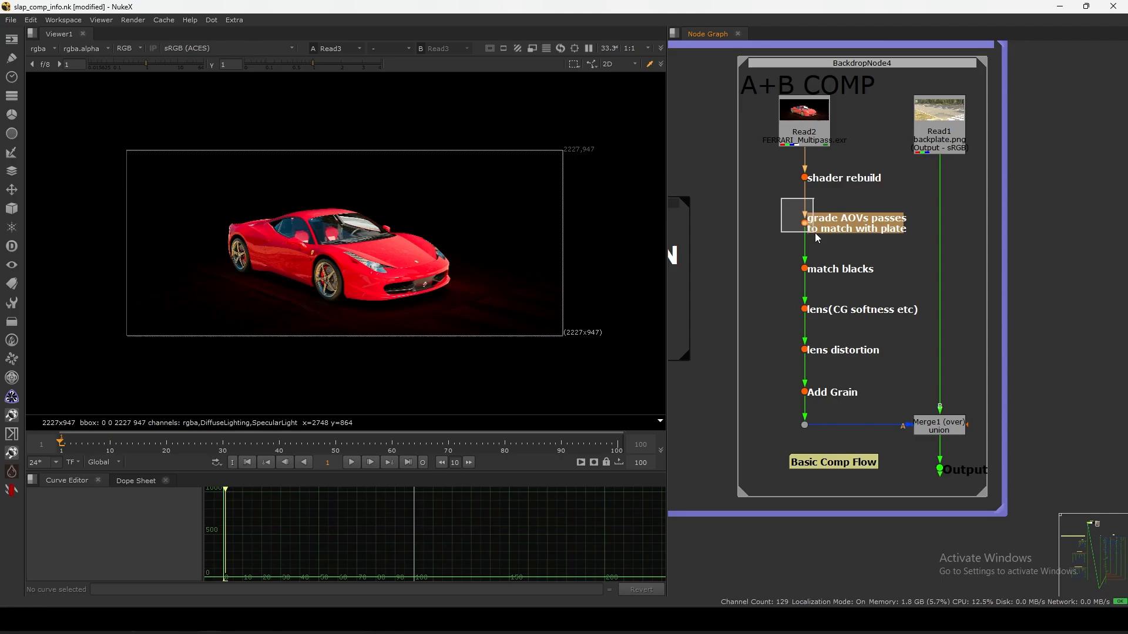
# Compare the backplate.png Read node with the Merge1 (over) result in the viewer
pyautogui.click(926, 141)
pyautogui.moveTo(927, 141); pyautogui.dragTo(927, 142)
pyautogui.press('1')
pyautogui.click(888, 161)
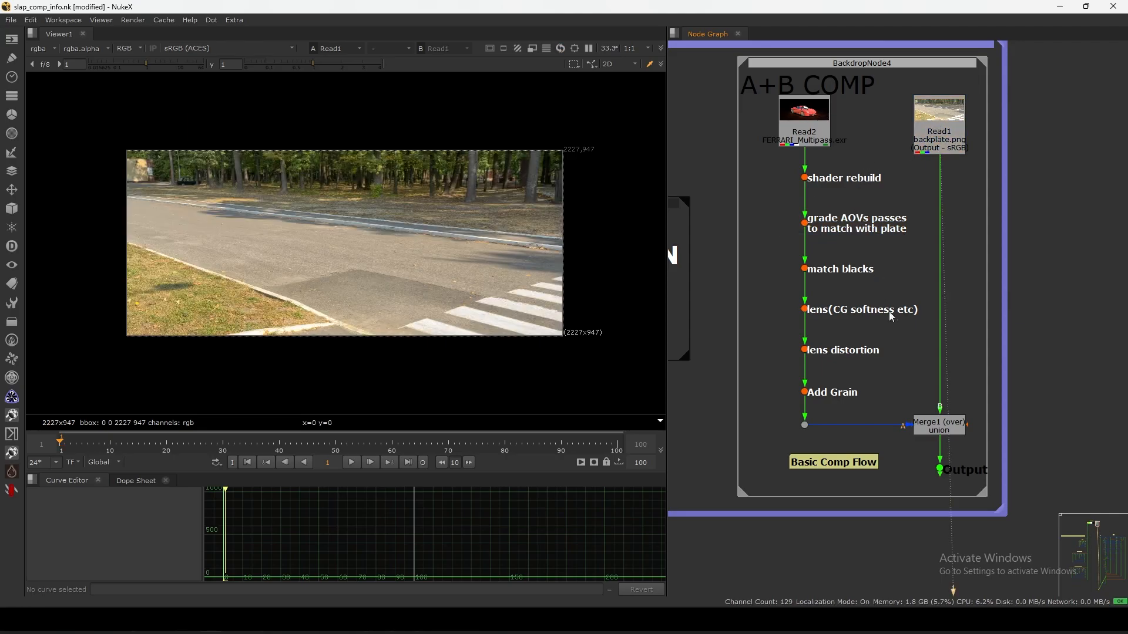
pyautogui.click(940, 426)
pyautogui.press('1')
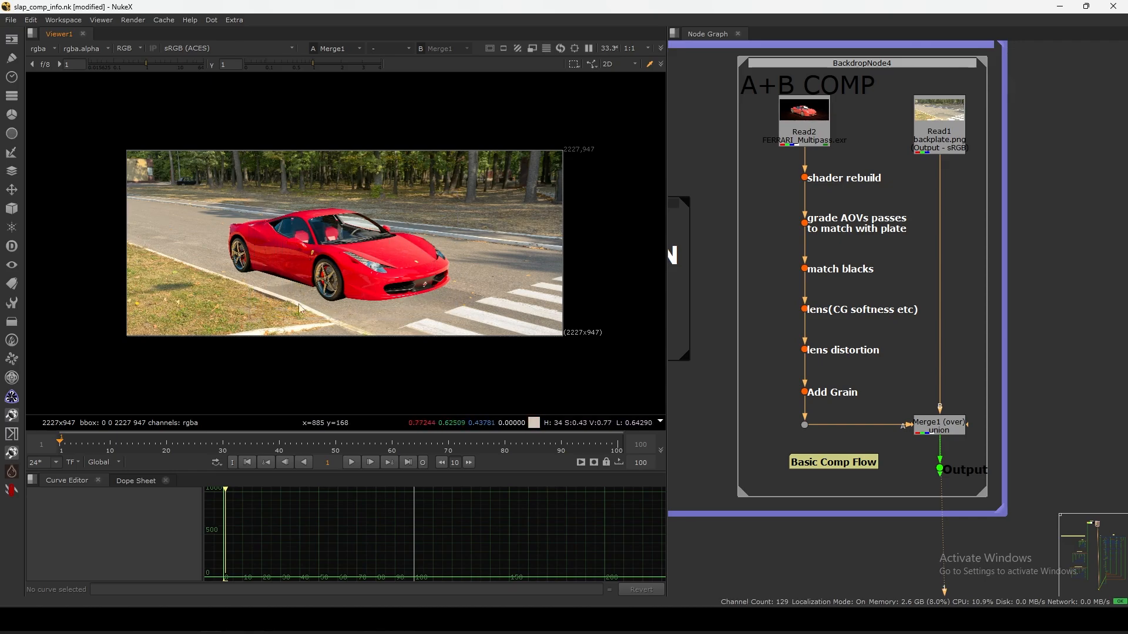
pyautogui.click(919, 130)
pyautogui.press('1')
pyautogui.scroll(-3, 881, 149)
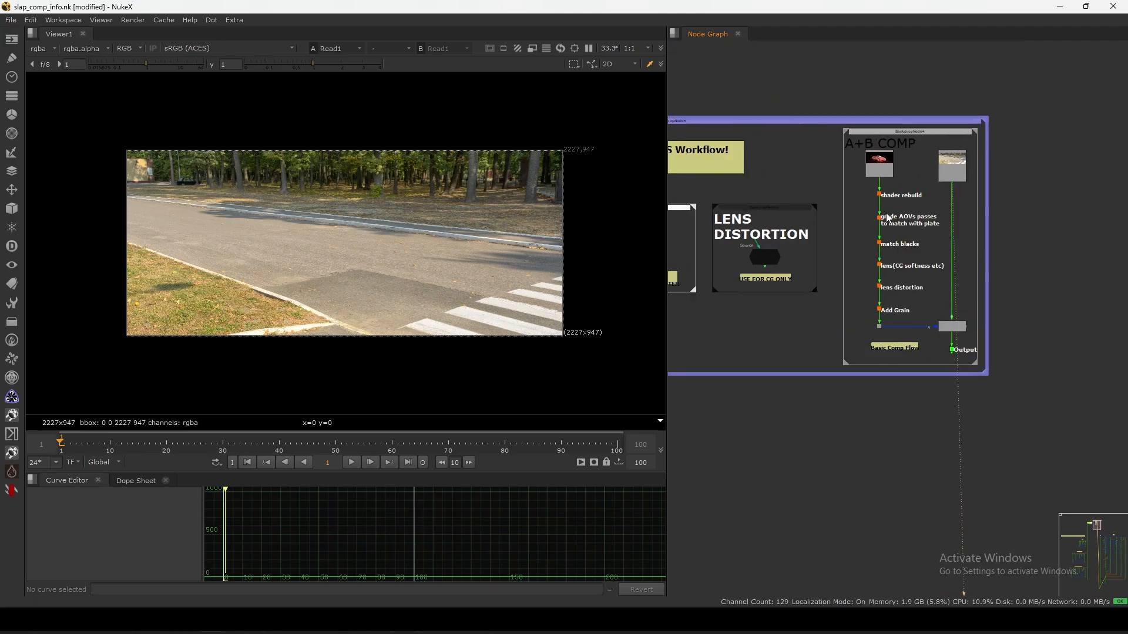
# Compare the multipass Read node with the shader rebuild dot in the A+B COMP flow by viewing each
pyautogui.scroll(6, 876, 226)
pyautogui.click(819, 212)
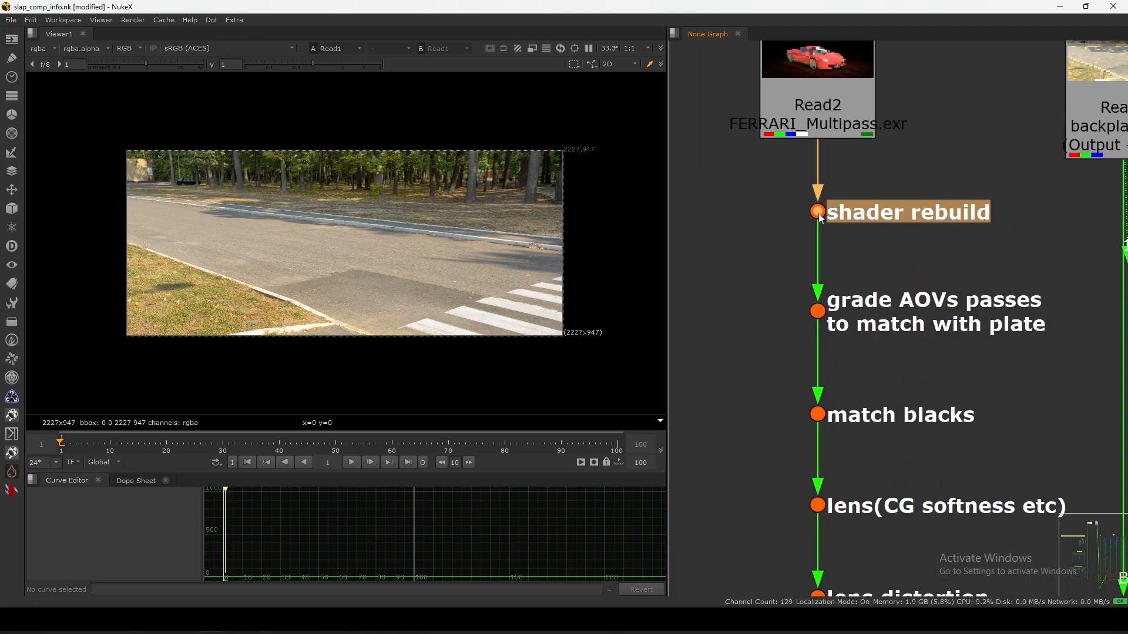
pyautogui.moveTo(819, 213); pyautogui.dragTo(818, 211)
pyautogui.moveTo(786, 181); pyautogui.dragTo(903, 228)
pyautogui.moveTo(819, 215); pyautogui.dragTo(823, 222)
pyautogui.press('1')
pyautogui.click(822, 199)
pyautogui.click(840, 132)
pyautogui.press('1')
pyautogui.click(821, 218)
pyautogui.press('1')
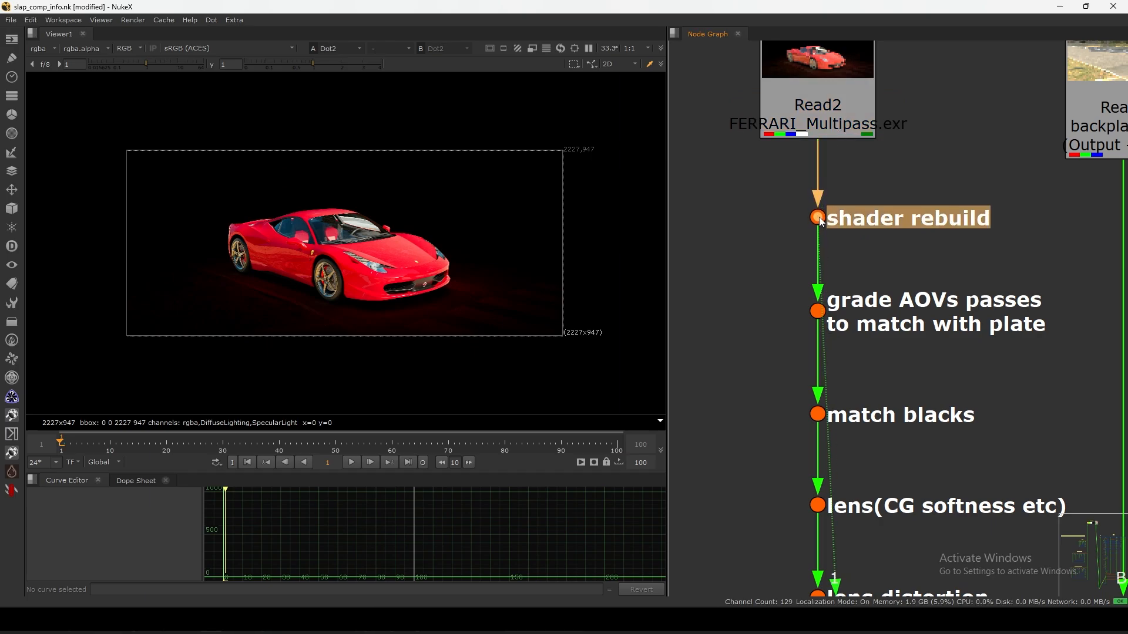
pyautogui.click(838, 167)
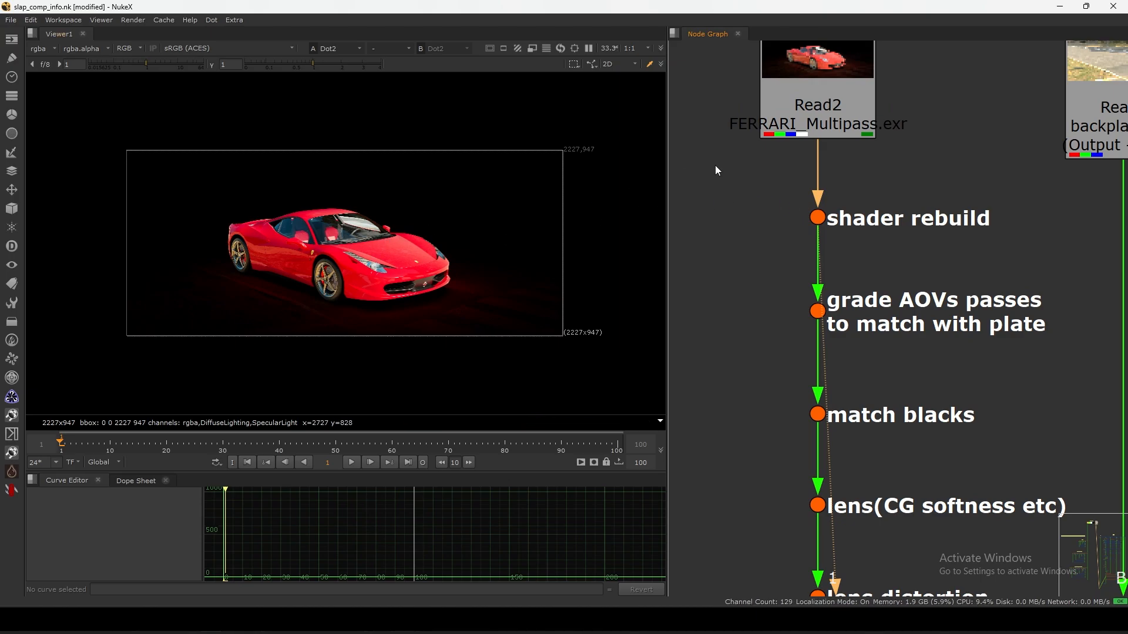
# View the dot on the main EXR line where the PLUS rebuild setup branches off
pyautogui.scroll(-6, 810, 202)
pyautogui.moveTo(714, 369); pyautogui.dragTo(838, 295, button='middle')
pyautogui.scroll(3, 858, 343)
pyautogui.moveTo(968, 274); pyautogui.dragTo(896, 338)
pyautogui.press('1')
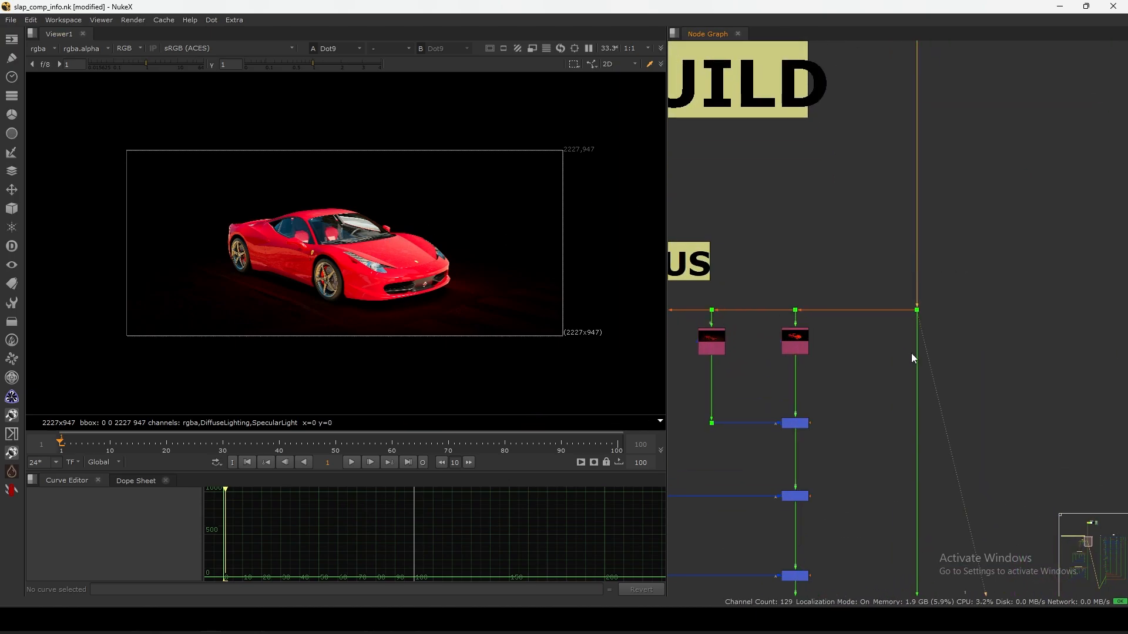
# Add a LayerContactSheet node and connect it to the main EXR line's dot beside the PLUS setup
pyautogui.scroll(3, 934, 332)
pyautogui.press('Tab')
pyautogui.write('all')
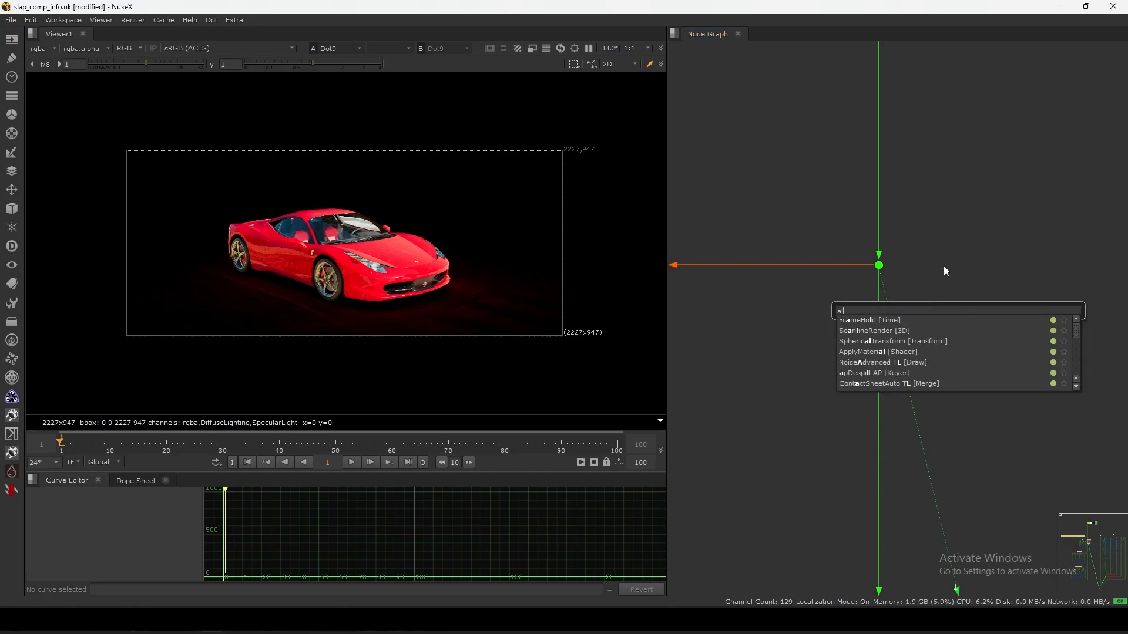
pyautogui.write('ver')
pyautogui.press('BackSpace')
pyautogui.press('BackSpace')
pyautogui.press('BackSpace')
pyautogui.press('BackSpace')
pyautogui.press('BackSpace')
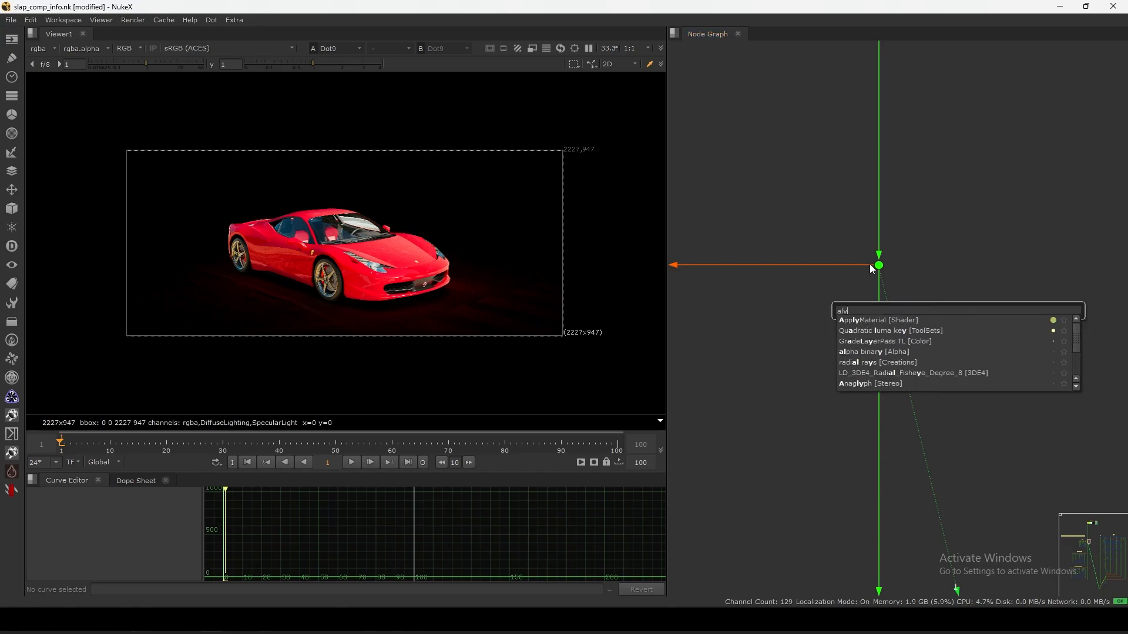
pyautogui.write('layerContactSheet [Merge')
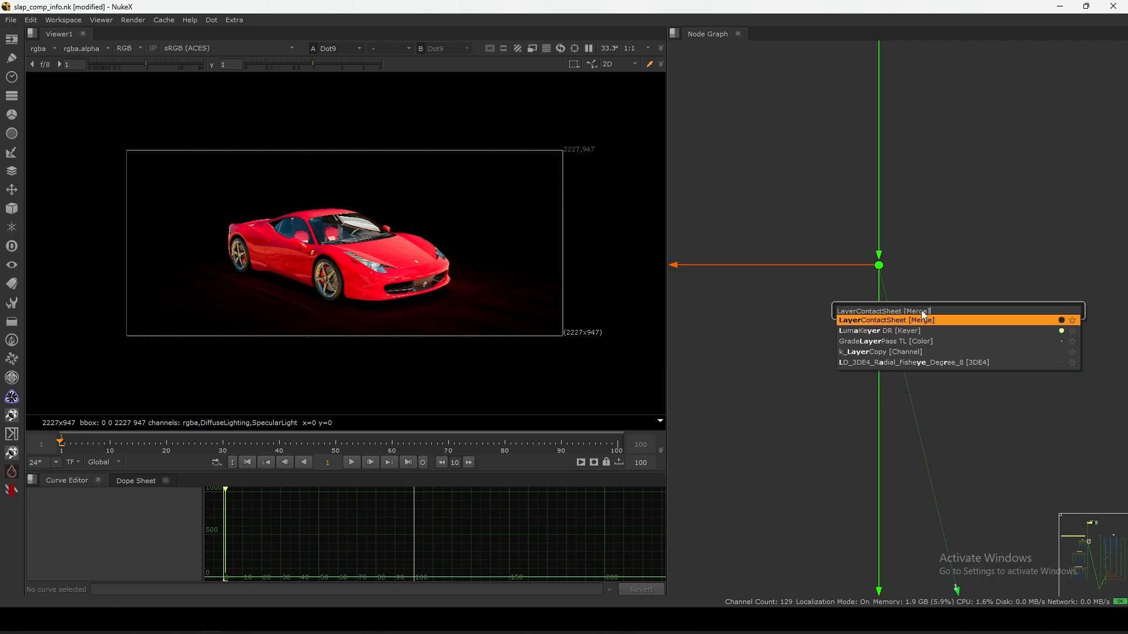
pyautogui.press('Return')
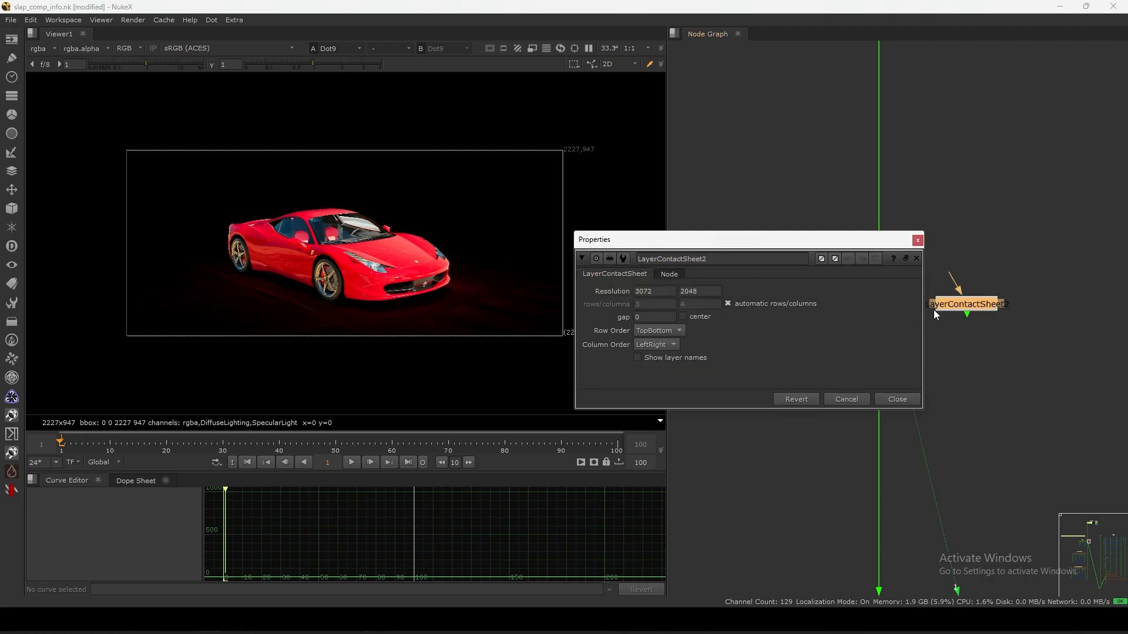
pyautogui.click(917, 242)
pyautogui.moveTo(972, 308); pyautogui.dragTo(1019, 271)
# View the LayerContactSheet output and turn on the display of layer names
pyautogui.press('1')
pyautogui.doubleClick(1017, 267)
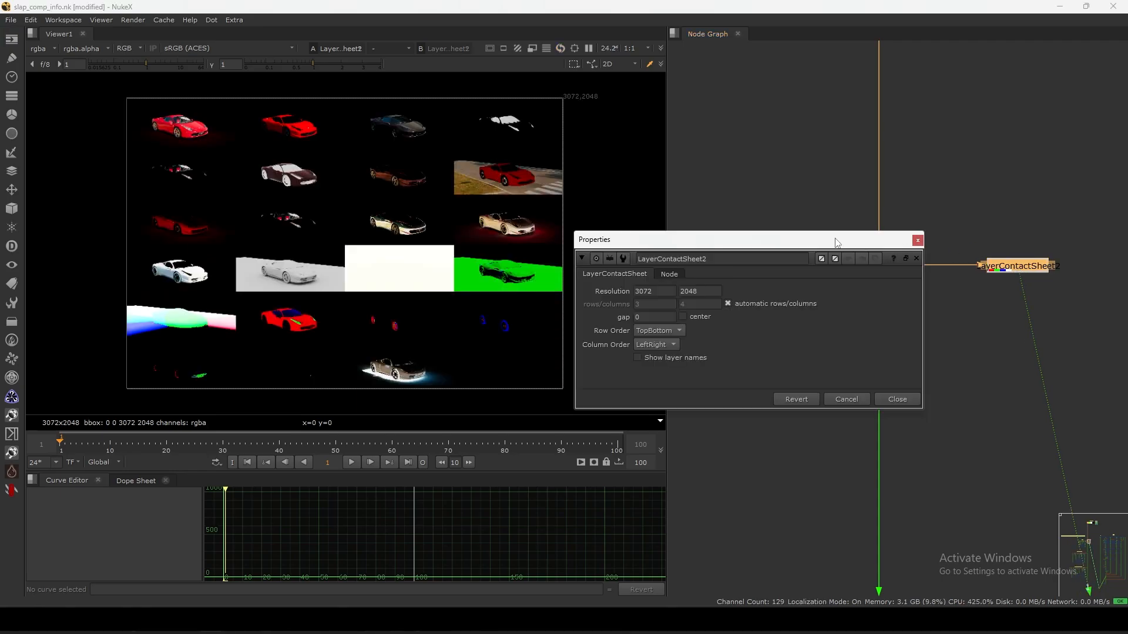
pyautogui.click(733, 322)
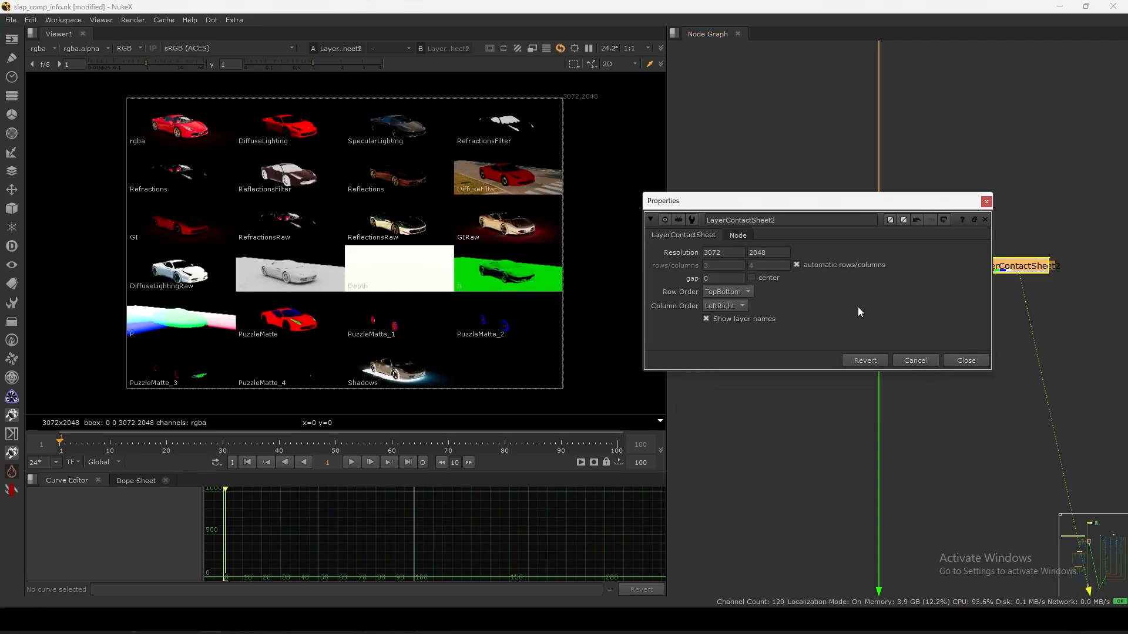
pyautogui.click(965, 360)
# Enlarge the viewer to fill the window and examine all the labelled render passes in the contact sheet
pyautogui.press('space')
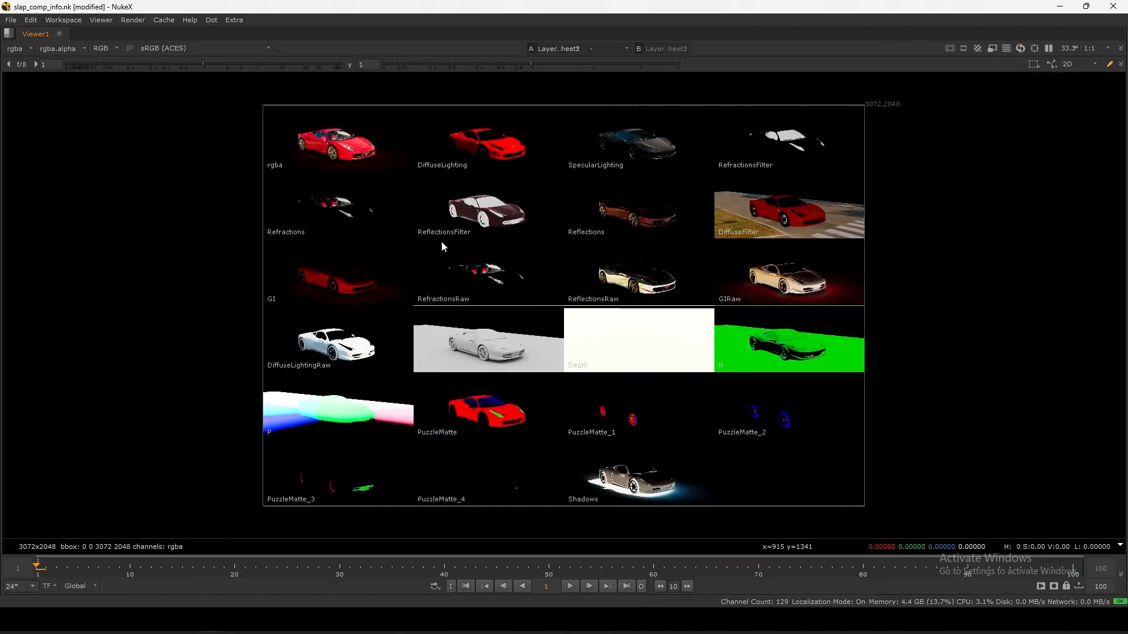
pyautogui.moveTo(268, 114); pyautogui.dragTo(865, 509)
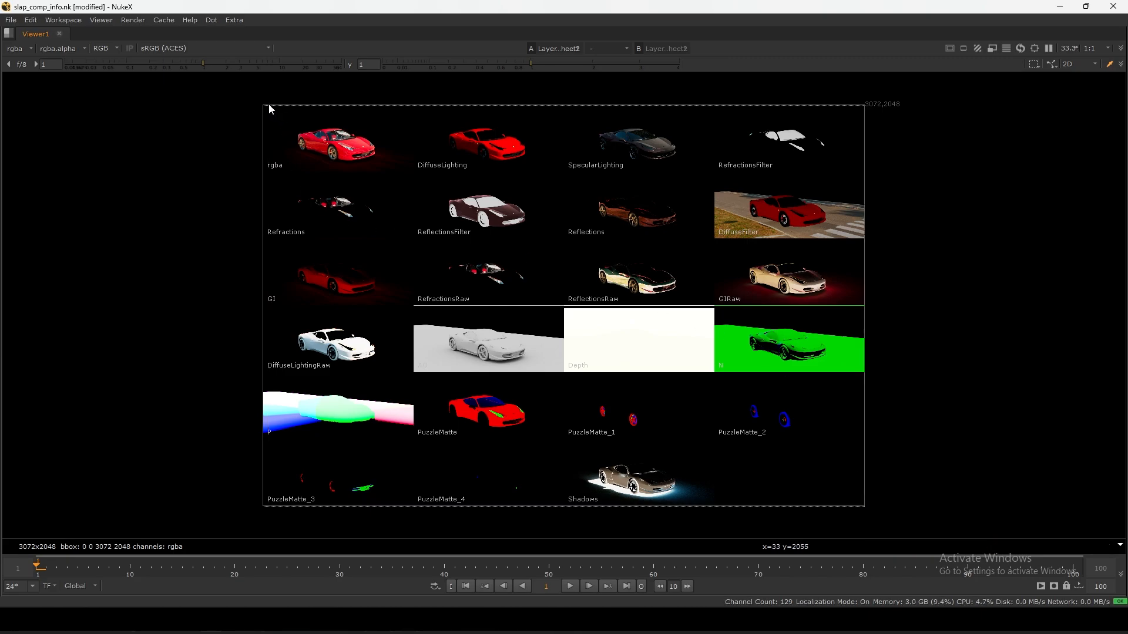
pyautogui.moveTo(267, 111); pyautogui.dragTo(862, 500)
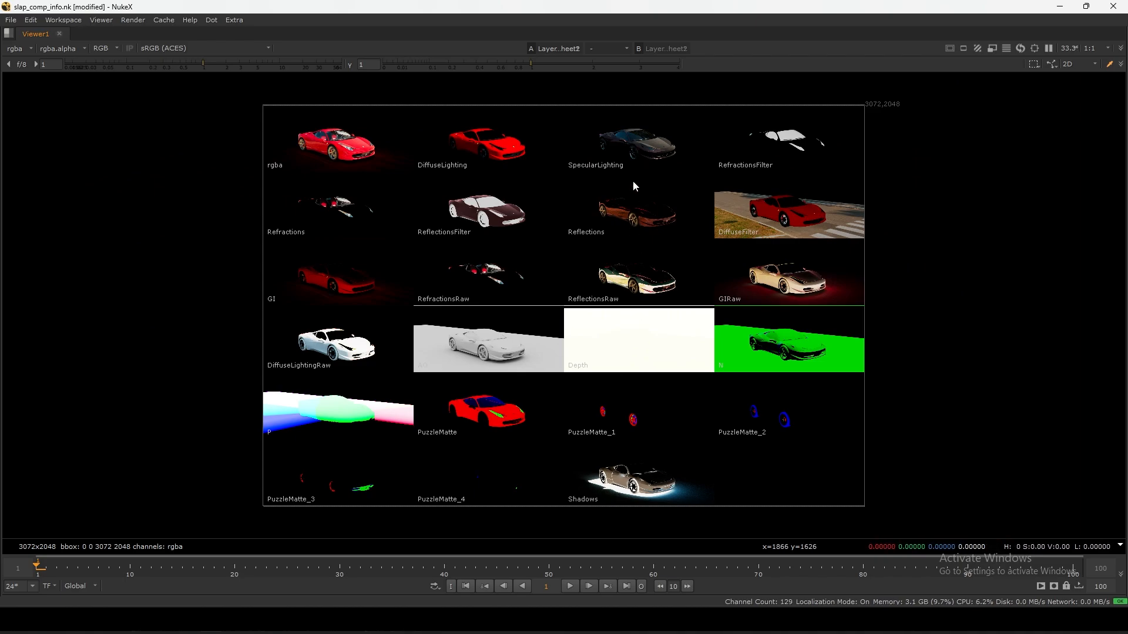
pyautogui.moveTo(857, 110); pyautogui.dragTo(336, 442)
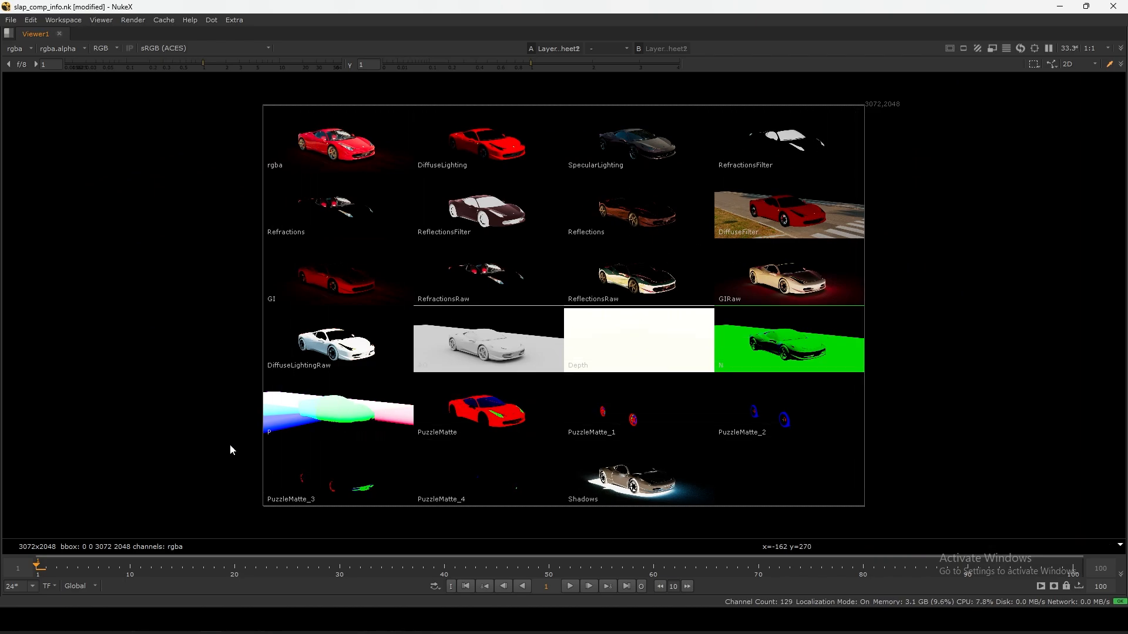
pyautogui.click(183, 67)
pyautogui.keyDown('ctrl'); pyautogui.click(187, 68); pyautogui.keyUp('ctrl')
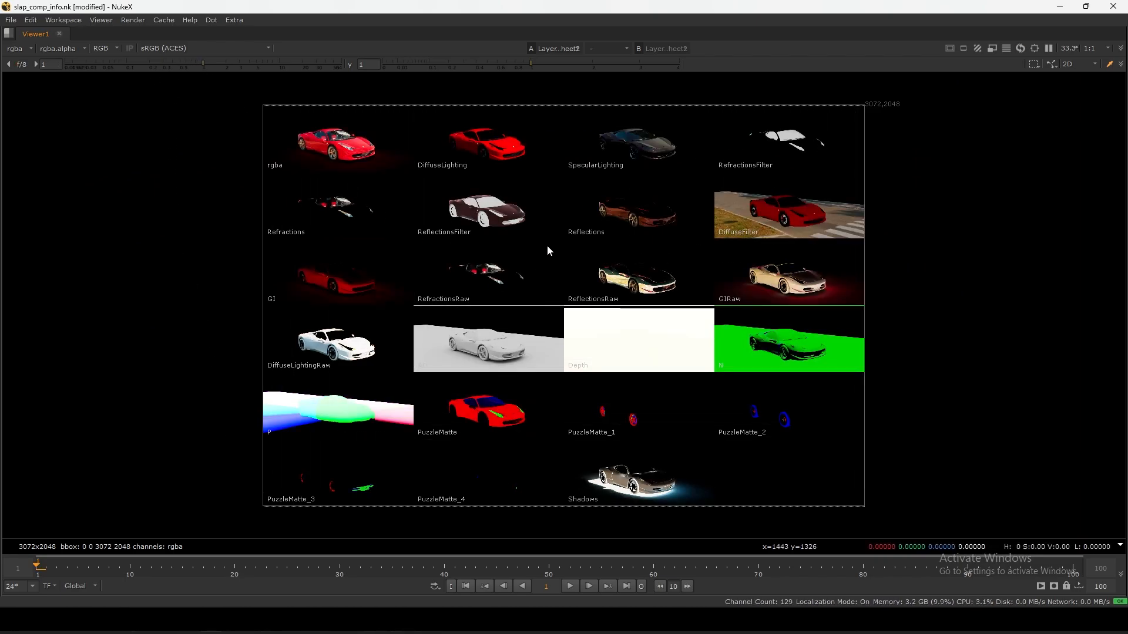
pyautogui.moveTo(571, 220); pyautogui.dragTo(556, 253, button='middle')
pyautogui.scroll(1, 558, 258)
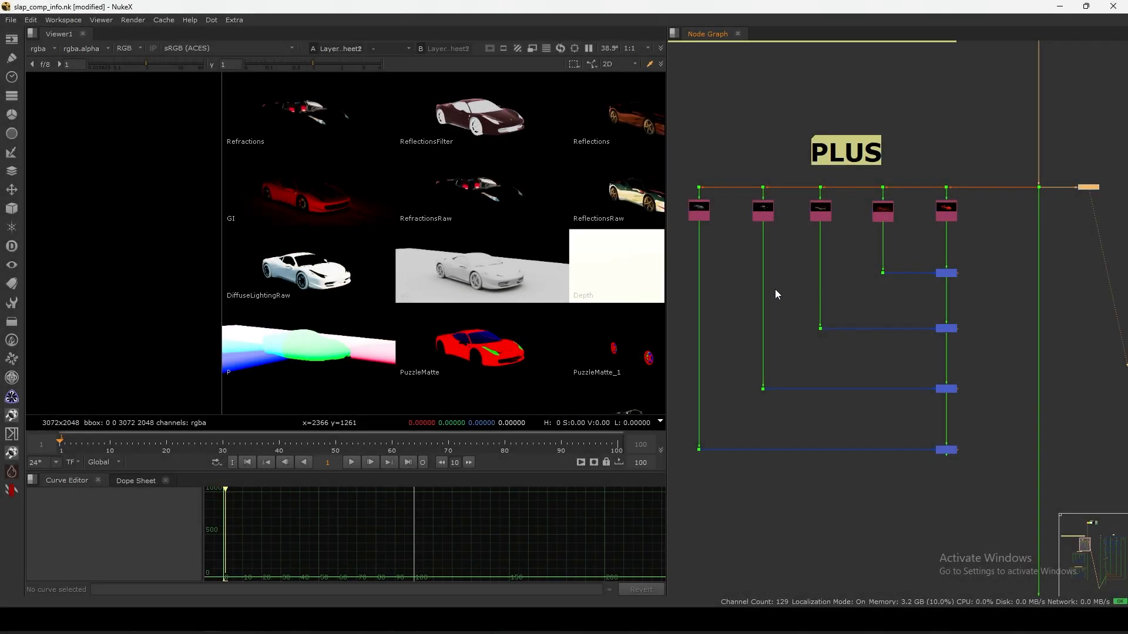
# View the original beauty at the main EXR line's dot beside the PLUS setup and fit the image to the viewer
pyautogui.click(1037, 187)
pyautogui.press('1')
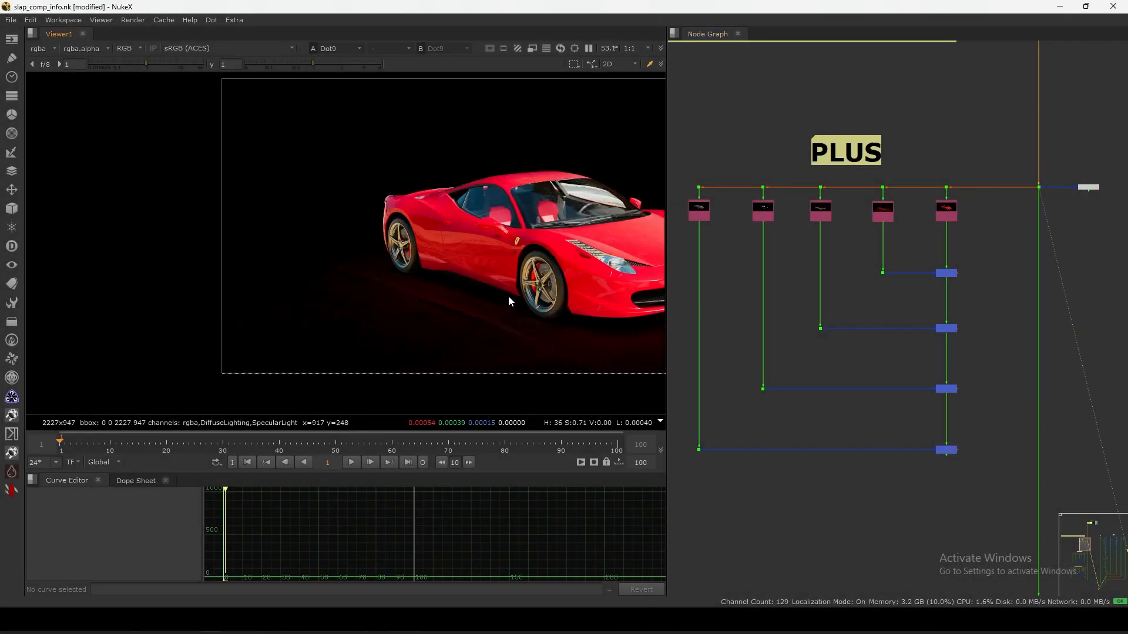
pyautogui.press('f')
# View the DiffuseLighting shuffle of the PLUS setup and examine its pass up close
pyautogui.scroll(4, 875, 248)
pyautogui.moveTo(945, 223); pyautogui.dragTo(868, 237, button='middle')
pyautogui.scroll(2, 875, 217)
pyautogui.click(919, 212)
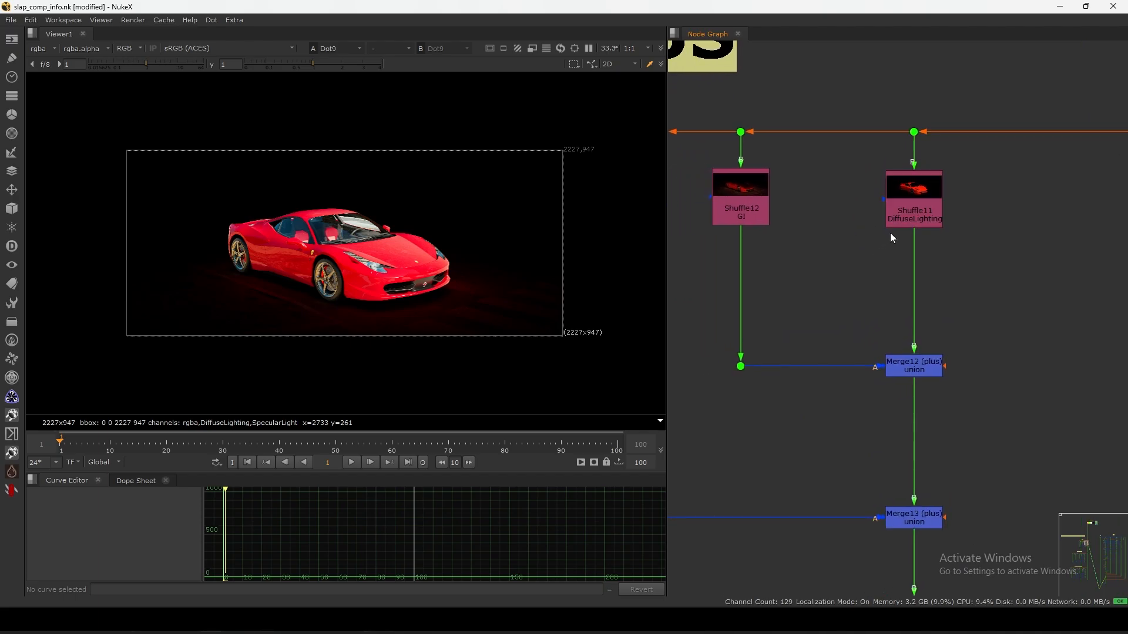
pyautogui.moveTo(914, 208); pyautogui.dragTo(914, 210)
pyautogui.click(899, 234)
pyautogui.click(913, 215)
pyautogui.click(900, 233)
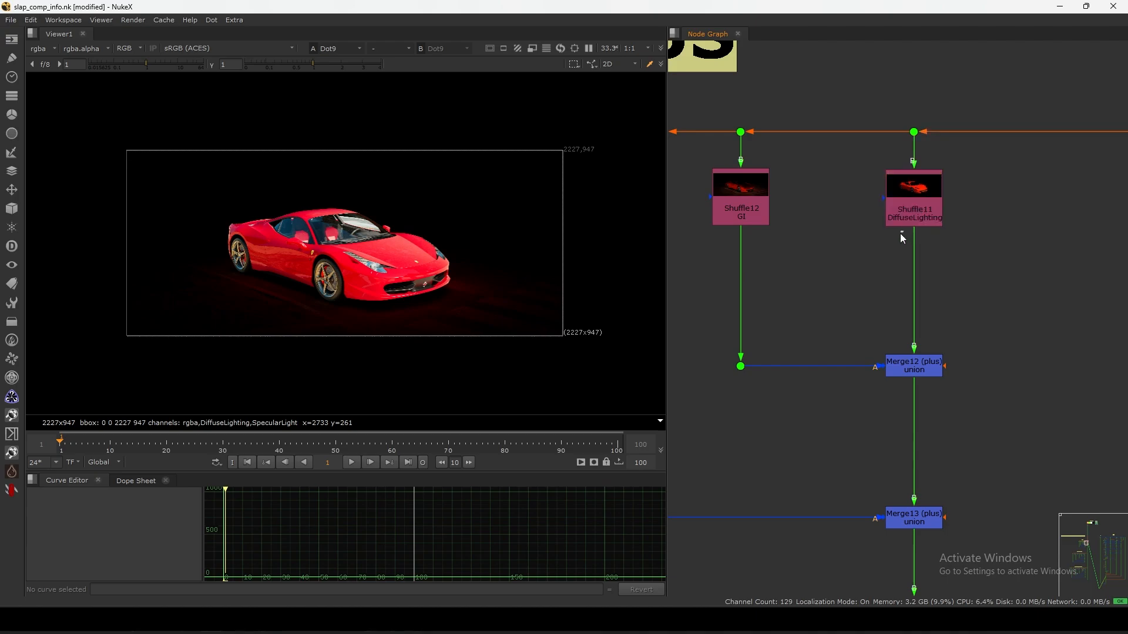
pyautogui.click(913, 216)
pyautogui.press('1')
pyautogui.scroll(2, 896, 218)
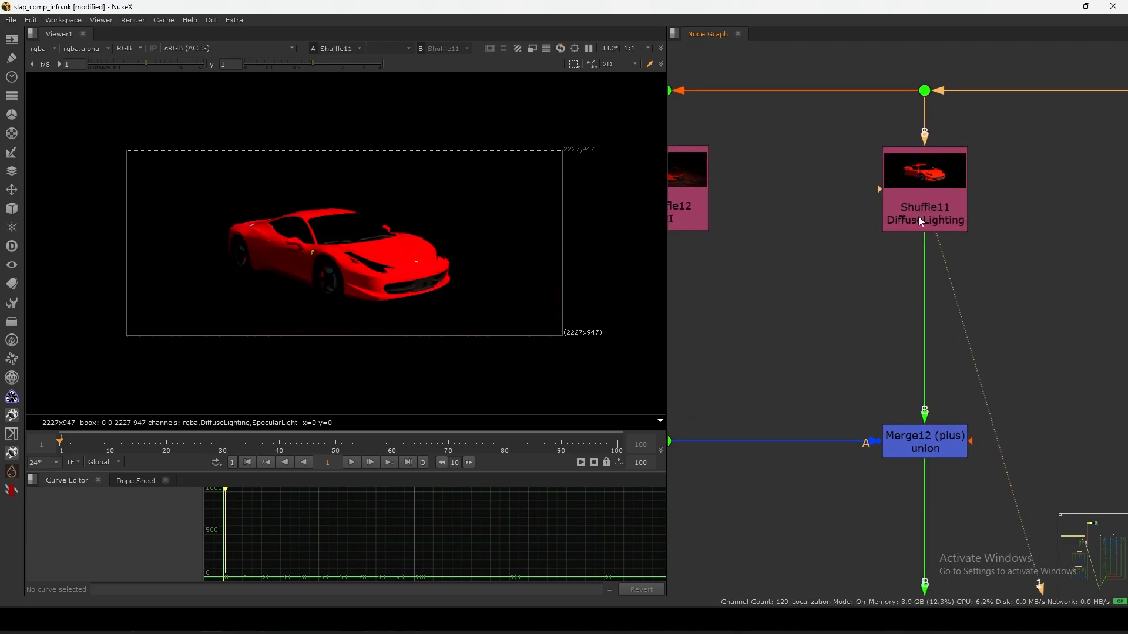
pyautogui.moveTo(791, 247); pyautogui.dragTo(884, 241, button='middle')
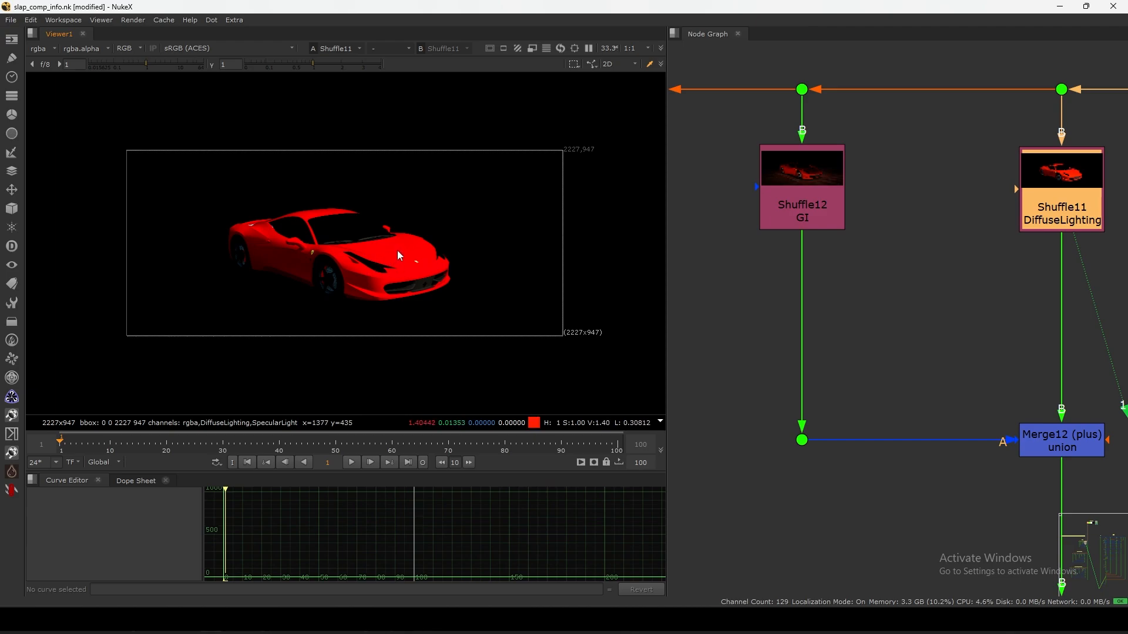
pyautogui.scroll(2, 397, 250)
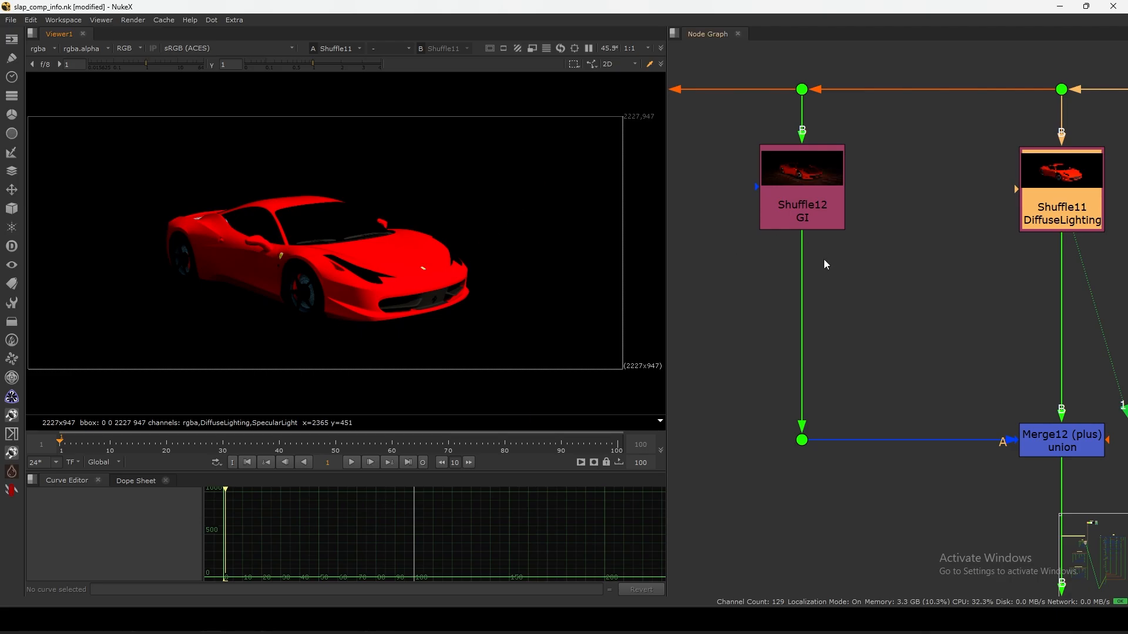
# View the GI shuffle's pass in the PLUS setup
pyautogui.click(780, 189)
pyautogui.press('1')
pyautogui.moveTo(798, 219); pyautogui.dragTo(813, 211, button='middle')
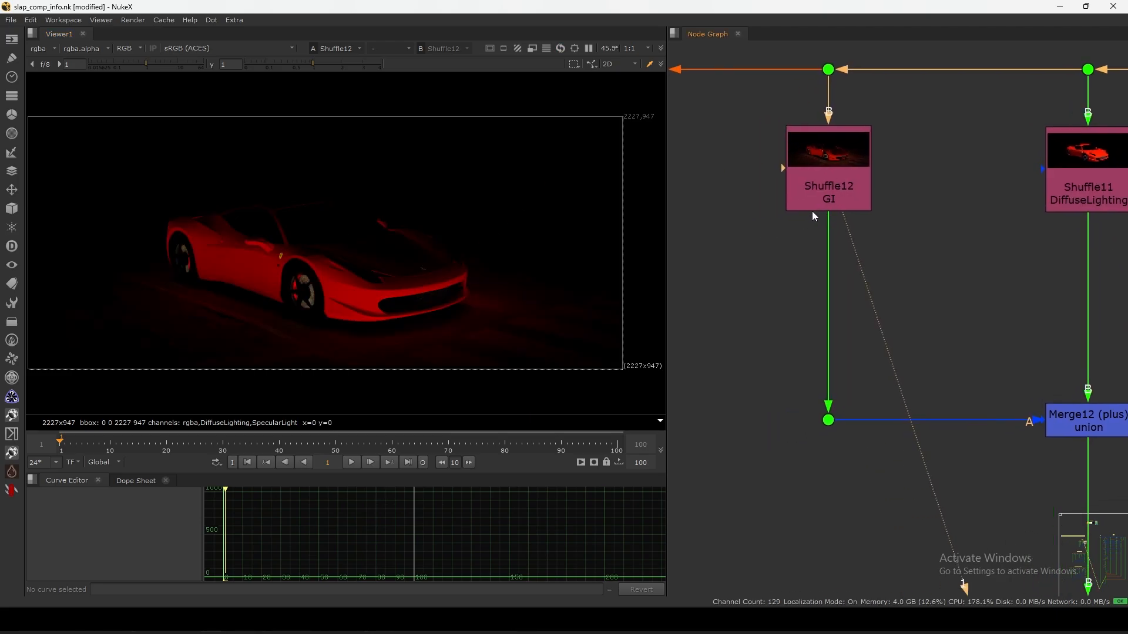
pyautogui.moveTo(828, 193); pyautogui.dragTo(829, 197)
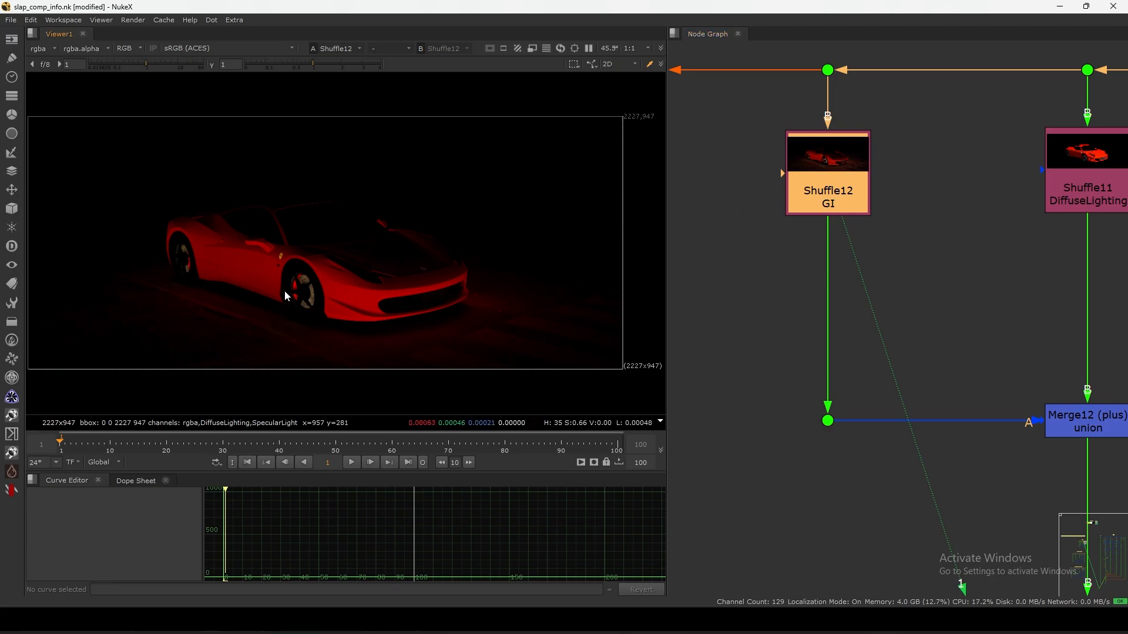
# View the output of the plus merge that adds GI to DiffuseLighting
pyautogui.scroll(-3, 830, 223)
pyautogui.moveTo(912, 256); pyautogui.dragTo(856, 242, button='middle')
pyautogui.moveTo(1024, 301); pyautogui.dragTo(893, 395)
pyautogui.press('1')
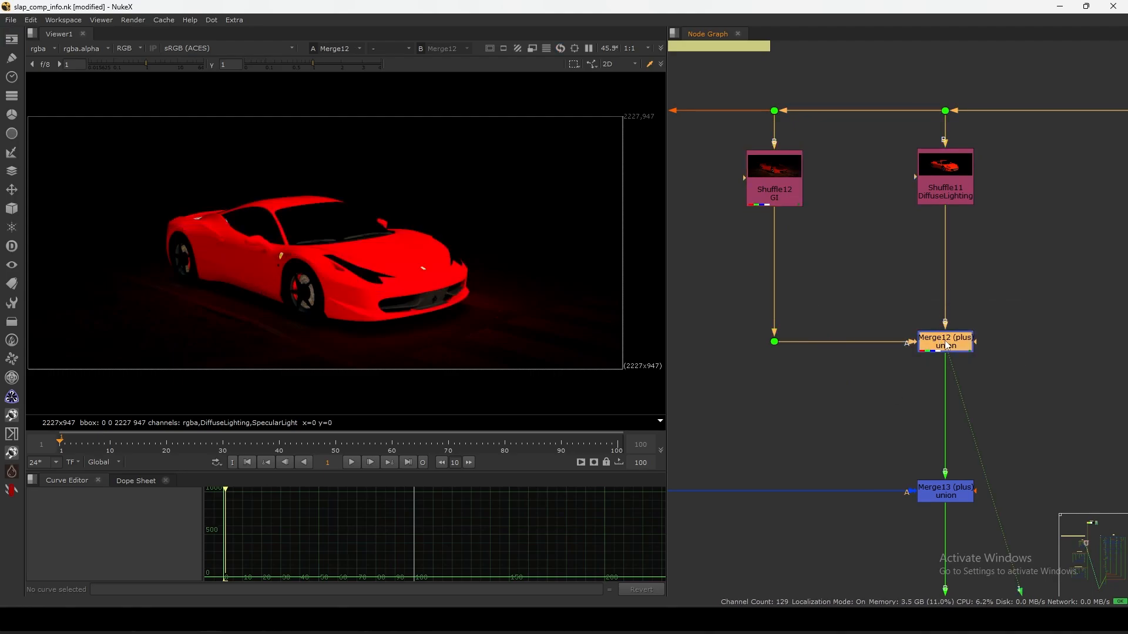
pyautogui.click(938, 351)
pyautogui.moveTo(939, 350); pyautogui.dragTo(992, 330, button='middle')
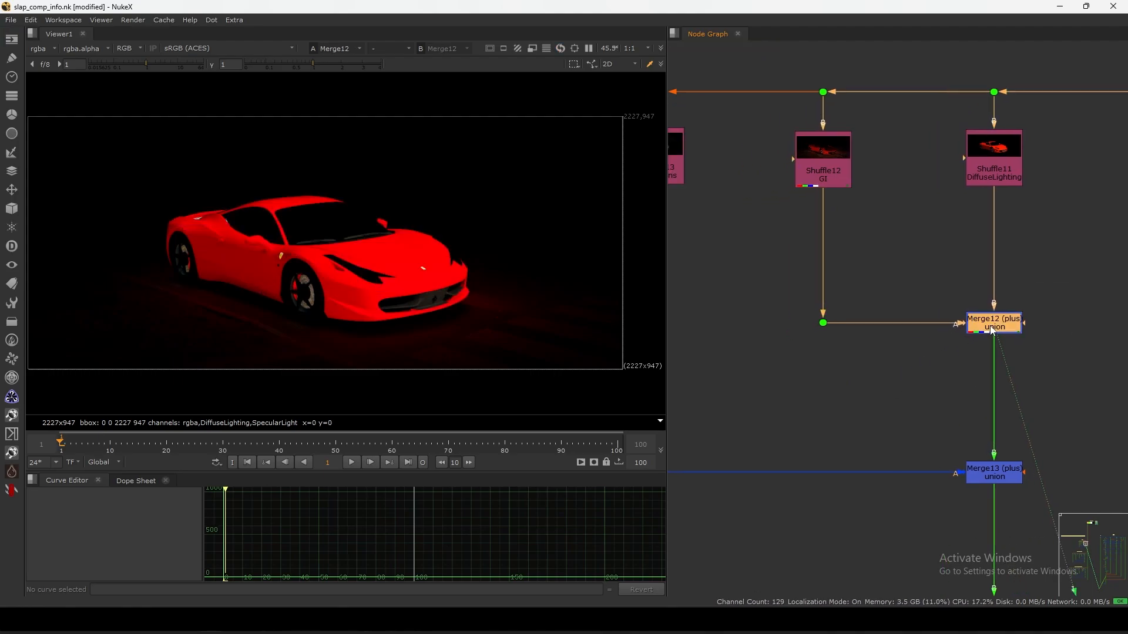
# Toggle the GI plus merge off and on repeatedly to compare the car with and without the GI pass
pyautogui.press('d')
pyautogui.press('d')
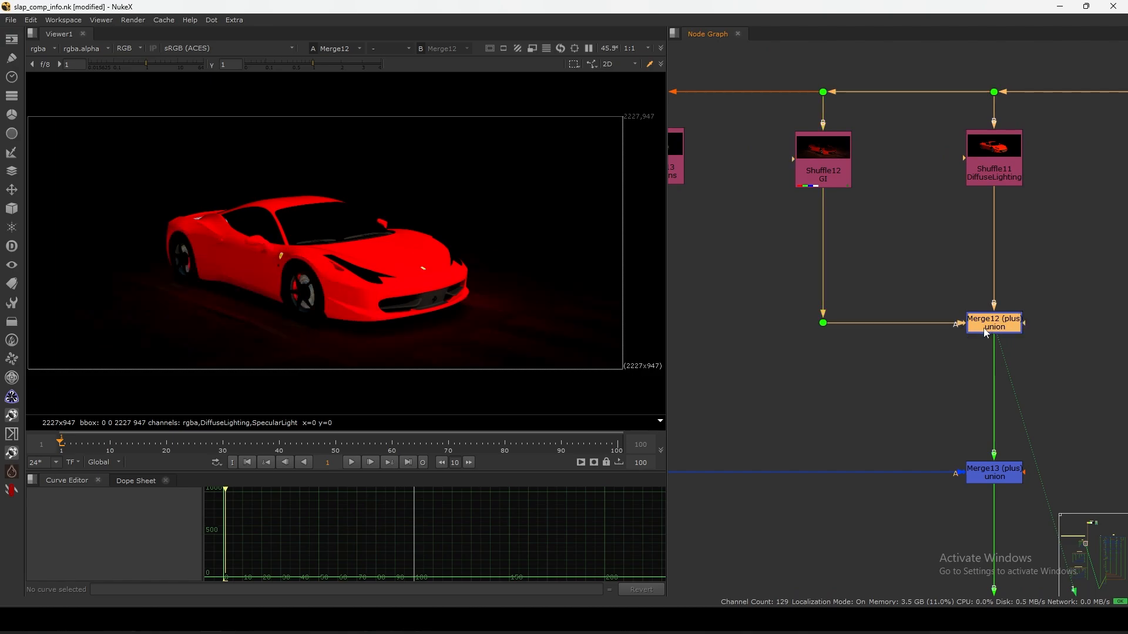
pyautogui.press('d')
pyautogui.press('d')
pyautogui.press('d')
pyautogui.press('d')
pyautogui.press('d')
pyautogui.press('d')
# View the Reflections shuffle's pass in the PLUS setup
pyautogui.scroll(-2, 952, 347)
pyautogui.scroll(3, 781, 220)
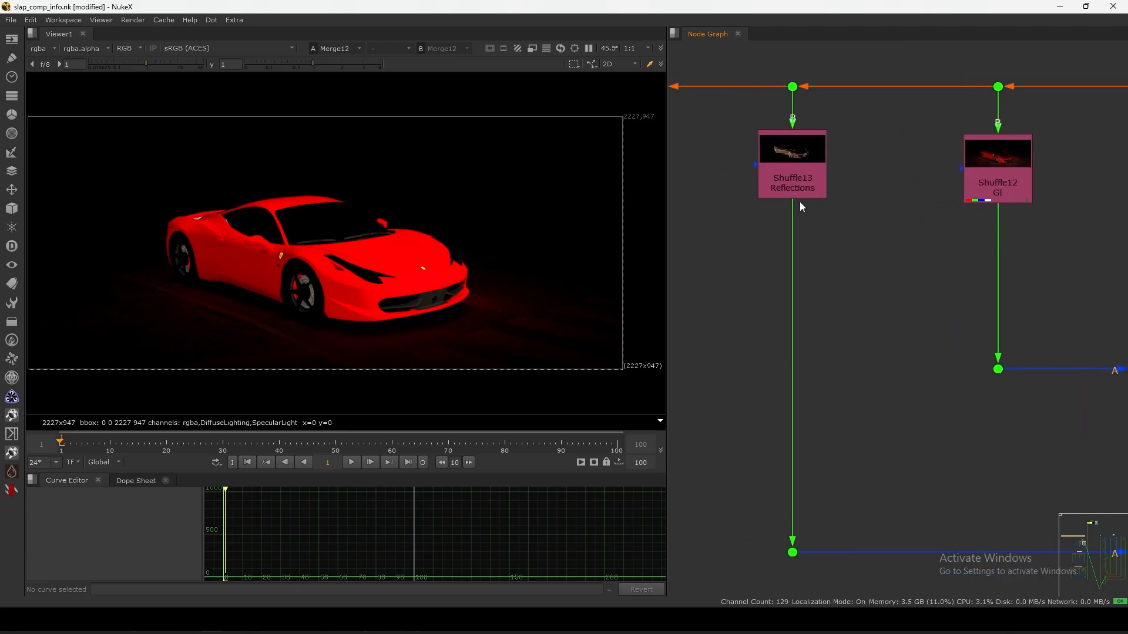
pyautogui.scroll(1, 797, 187)
pyautogui.click(798, 176)
pyautogui.press('1')
pyautogui.click(785, 212)
pyautogui.scroll(-3, 792, 215)
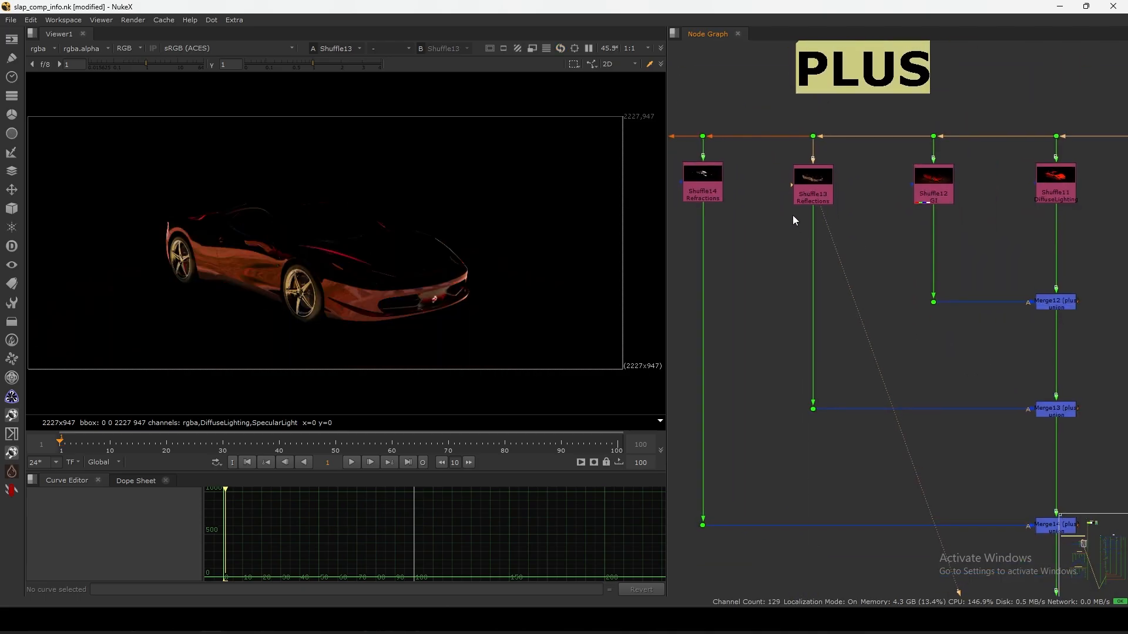
# View the Refractions shuffle's pass, followed by the SpecularLighting shuffle's pass
pyautogui.moveTo(778, 201); pyautogui.dragTo(799, 198, button='middle')
pyautogui.scroll(1, 823, 188)
pyautogui.moveTo(725, 208); pyautogui.dragTo(798, 197, button='middle')
pyautogui.click(780, 188)
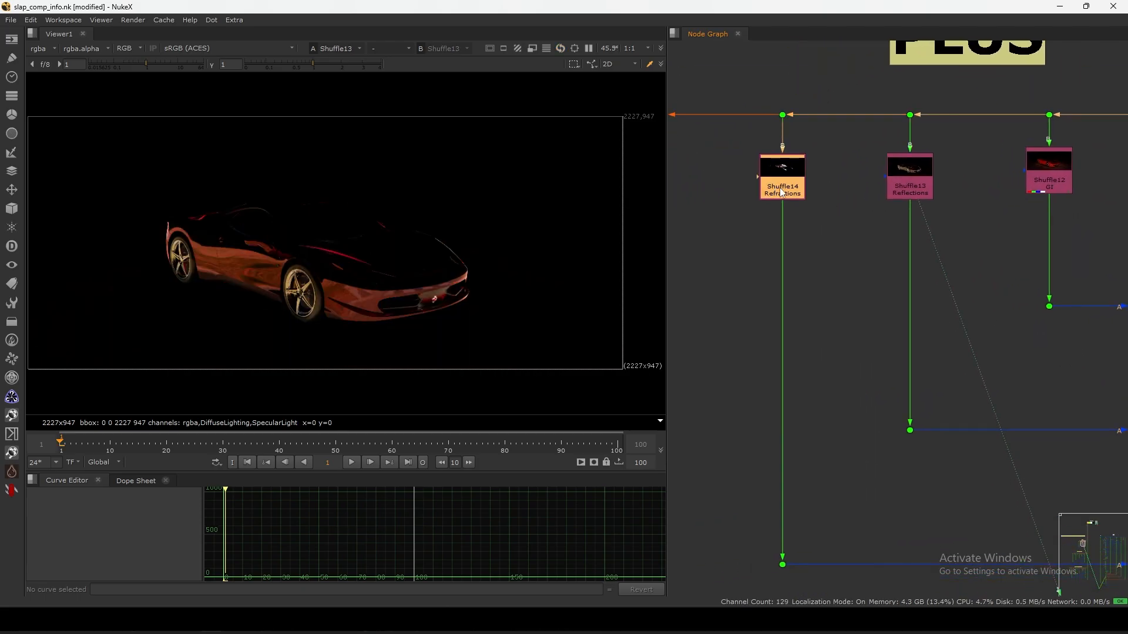
pyautogui.press('1')
pyautogui.moveTo(718, 206); pyautogui.dragTo(830, 208, button='middle')
pyautogui.click(765, 191)
pyautogui.press('1')
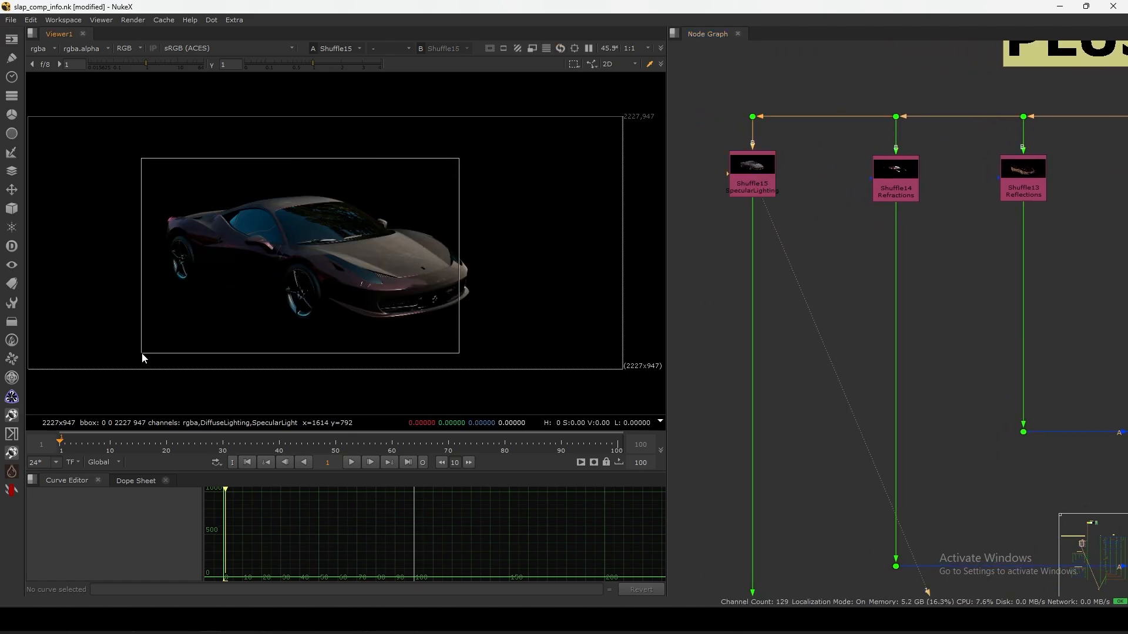
# View the outputs of the four plus merges in order, from the GI merge down to the final SpecularLighting merge
pyautogui.moveTo(967, 74); pyautogui.dragTo(862, 173)
pyautogui.press('1')
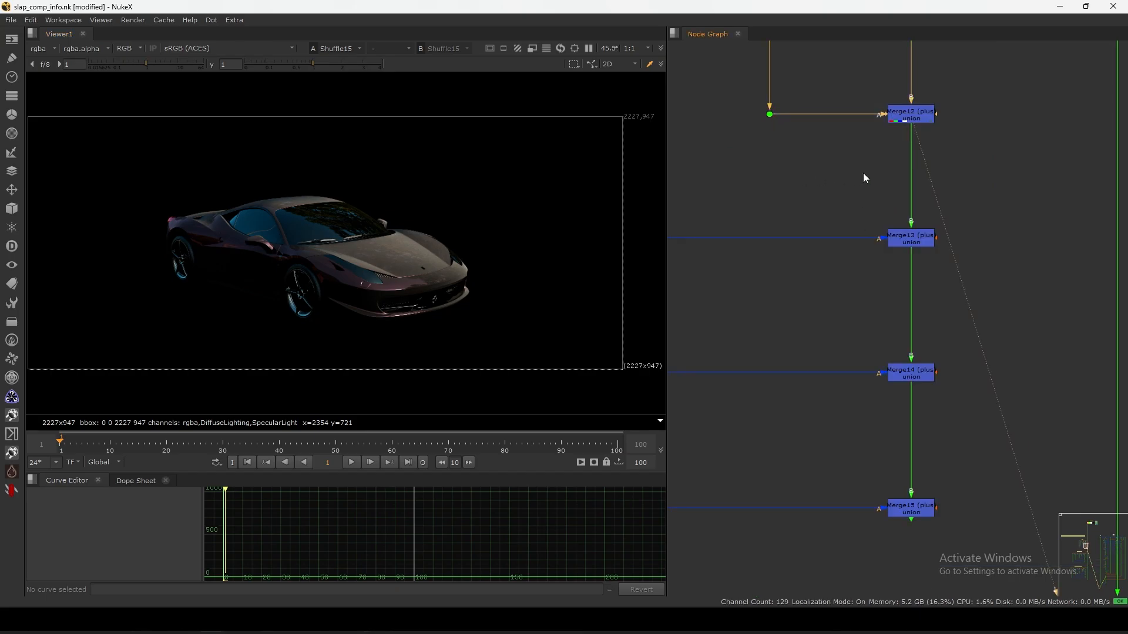
pyautogui.moveTo(974, 201); pyautogui.dragTo(868, 319)
pyautogui.press('1')
pyautogui.moveTo(978, 326); pyautogui.dragTo(876, 414)
pyautogui.press('1')
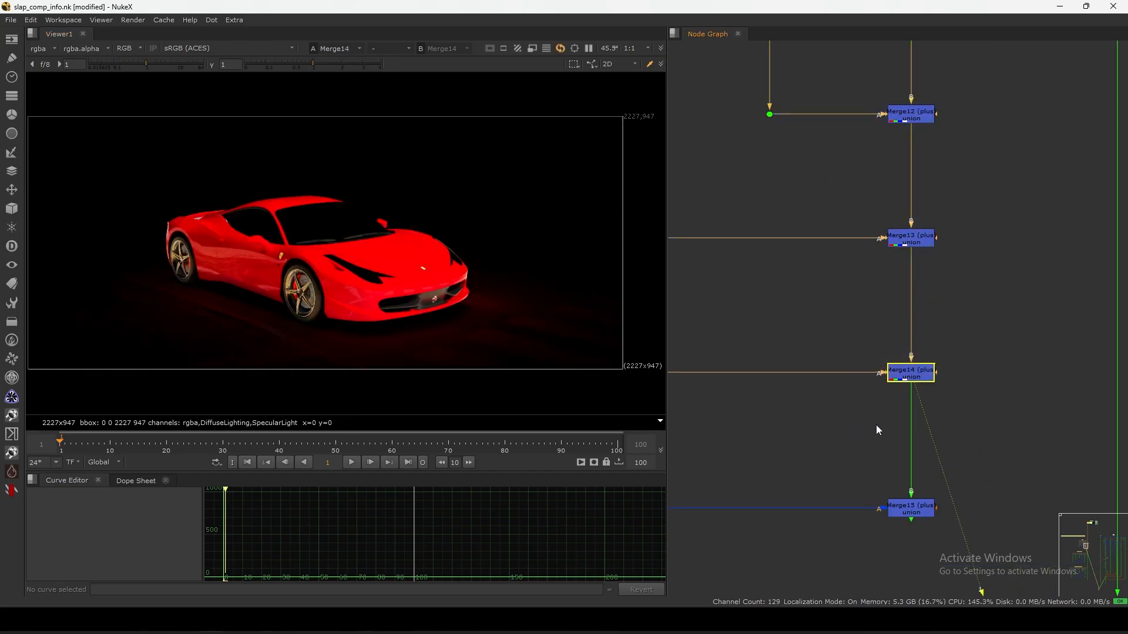
pyautogui.moveTo(863, 455); pyautogui.dragTo(883, 341, button='middle')
pyautogui.moveTo(878, 343); pyautogui.dragTo(982, 435)
pyautogui.press('1')
pyautogui.scroll(-5, 828, 365)
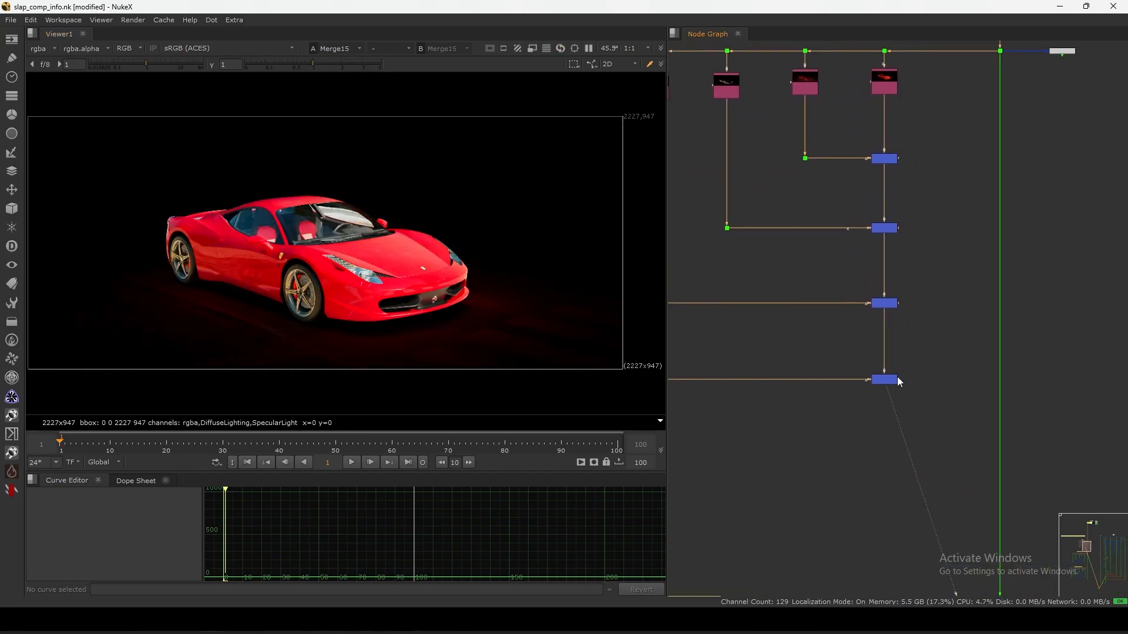
# Connect the main EXR line's dot to viewer input 2 and compare it with the final plus merge on input 1
pyautogui.moveTo(934, 358); pyautogui.dragTo(883, 406)
pyautogui.moveTo(963, 199); pyautogui.dragTo(905, 368, button='middle')
pyautogui.scroll(5, 934, 244)
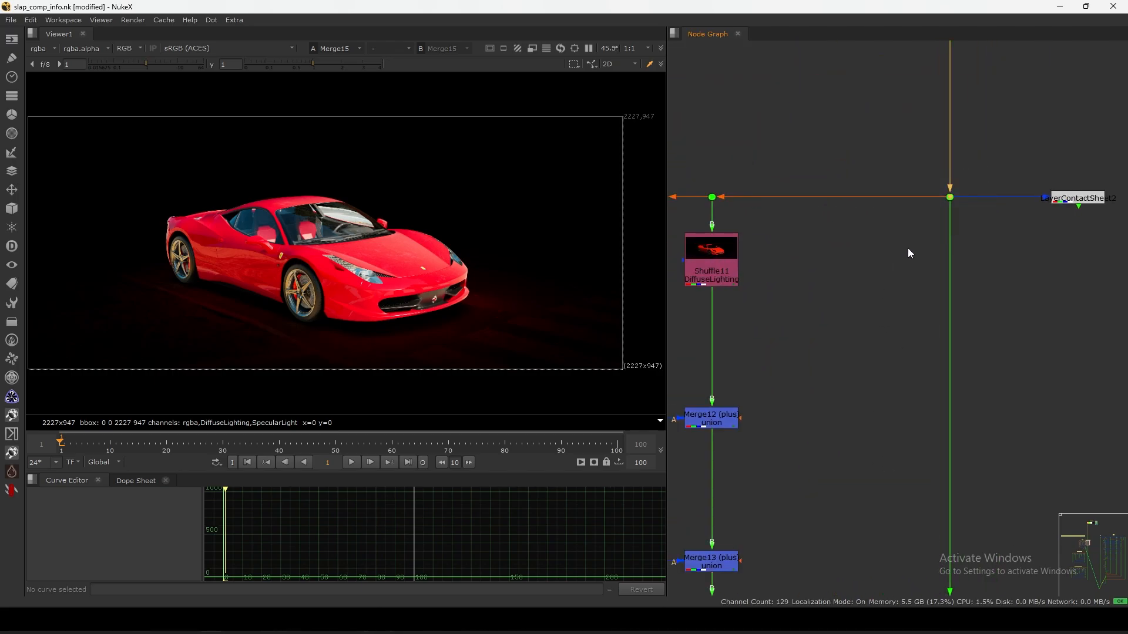
pyautogui.press('2')
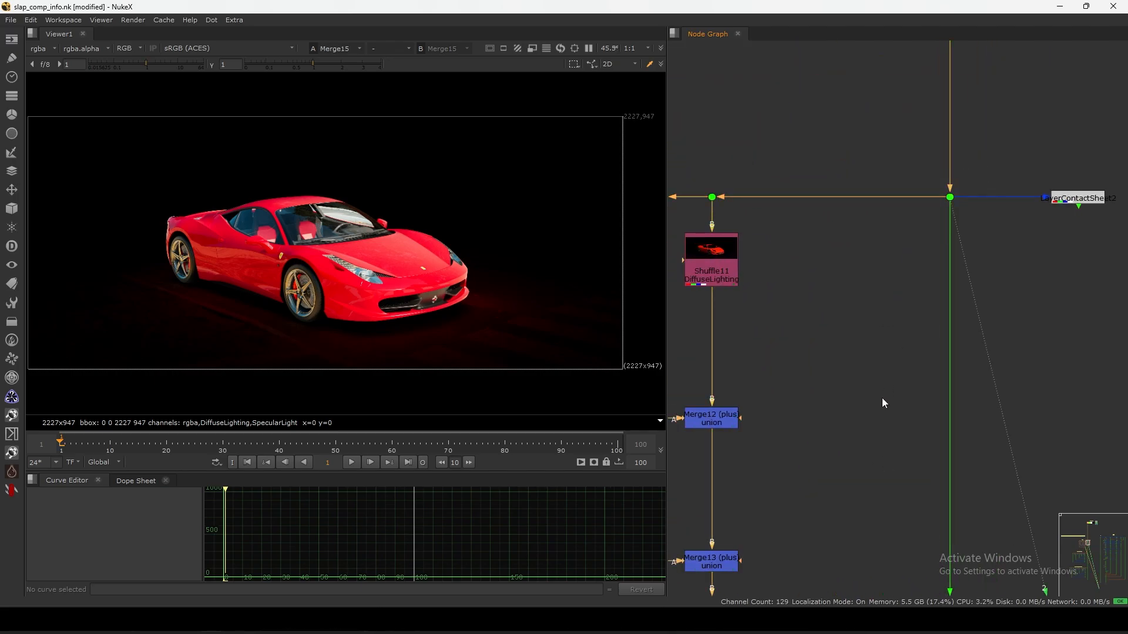
pyautogui.scroll(-4, 882, 397)
pyautogui.moveTo(852, 454); pyautogui.dragTo(894, 276, button='middle')
pyautogui.press('2')
pyautogui.press('1')
pyautogui.press('2')
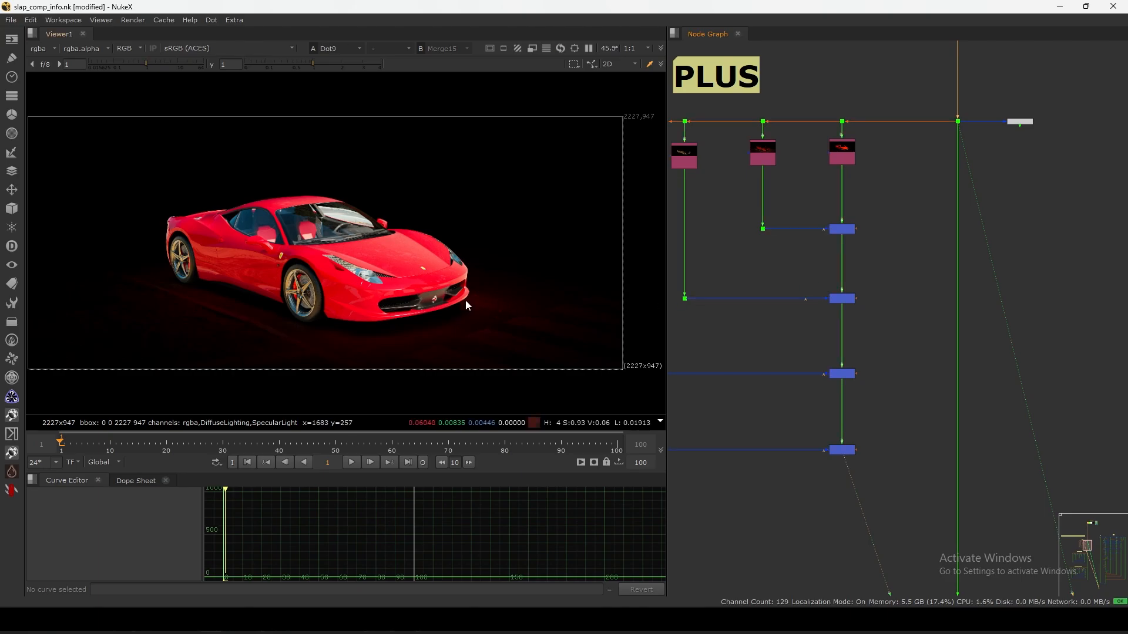
# Compare the rebuilt beauty with the original up close around the headlight by switching between viewer inputs 1 and 2
pyautogui.scroll(8, 382, 262)
pyautogui.press('1')
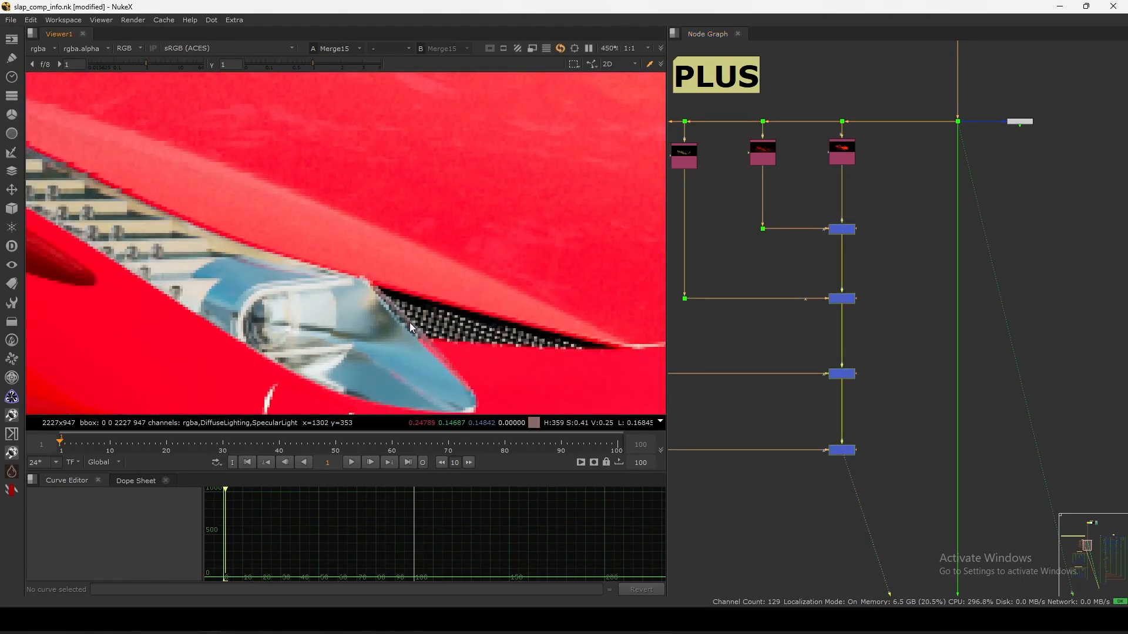
pyautogui.press('2')
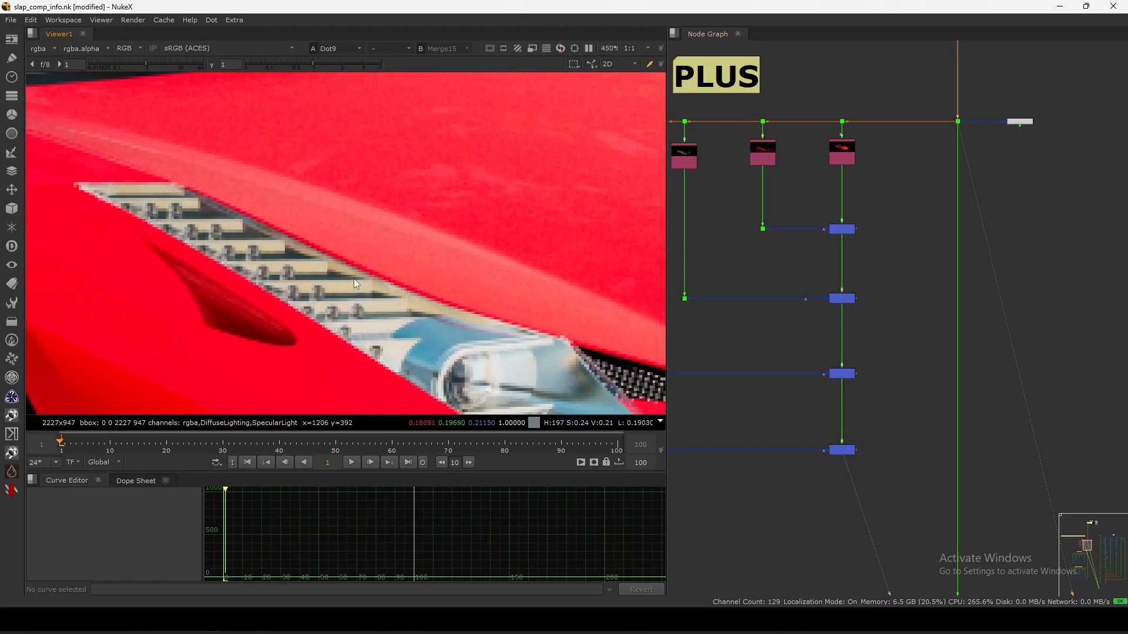
pyautogui.press('1')
pyautogui.press('2')
pyautogui.press('1')
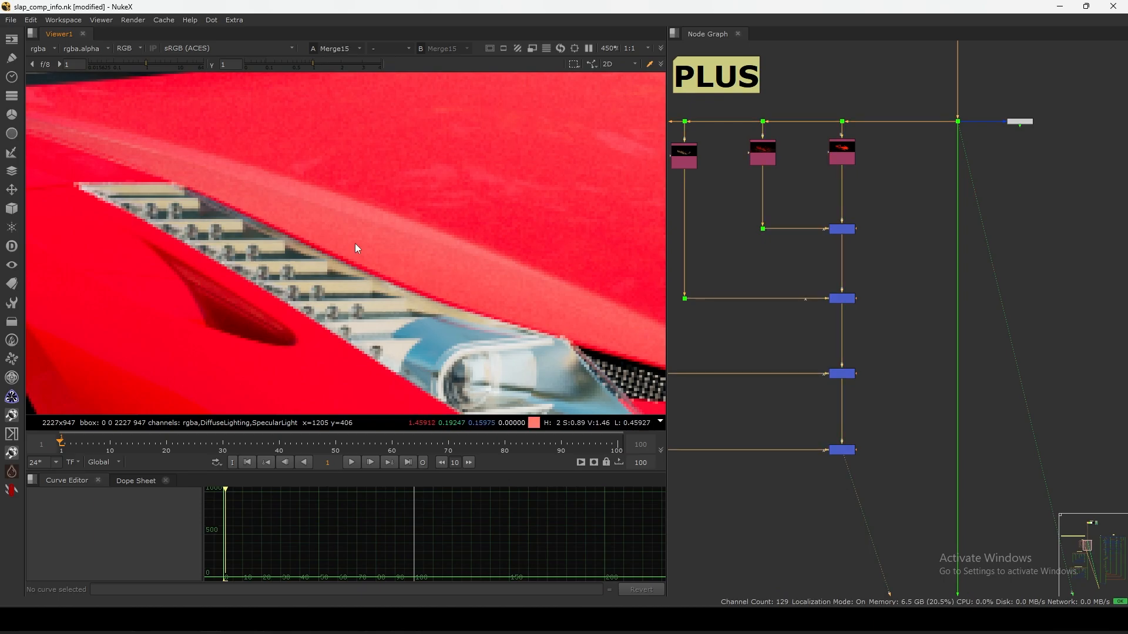
pyautogui.press('2')
pyautogui.press('1')
pyautogui.press('2')
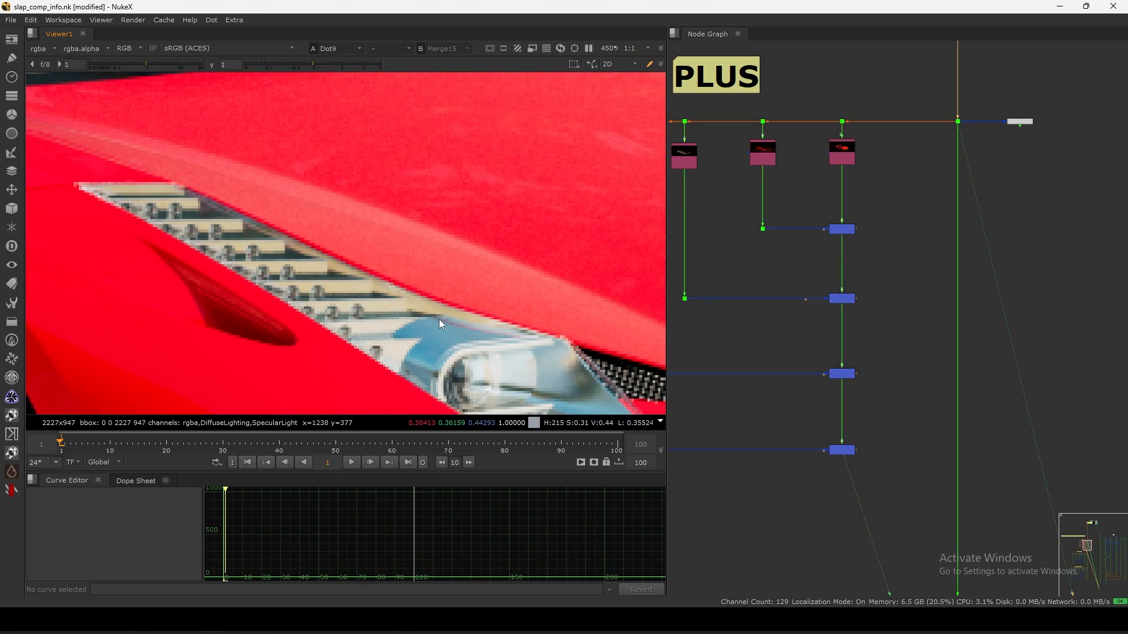
# Fit the image to the viewer and examine how the whole PLUS setup branches from the main EXR line
pyautogui.press('f')
pyautogui.scroll(-5, 893, 214)
pyautogui.scroll(2, 840, 218)
pyautogui.moveTo(741, 114); pyautogui.dragTo(930, 319)
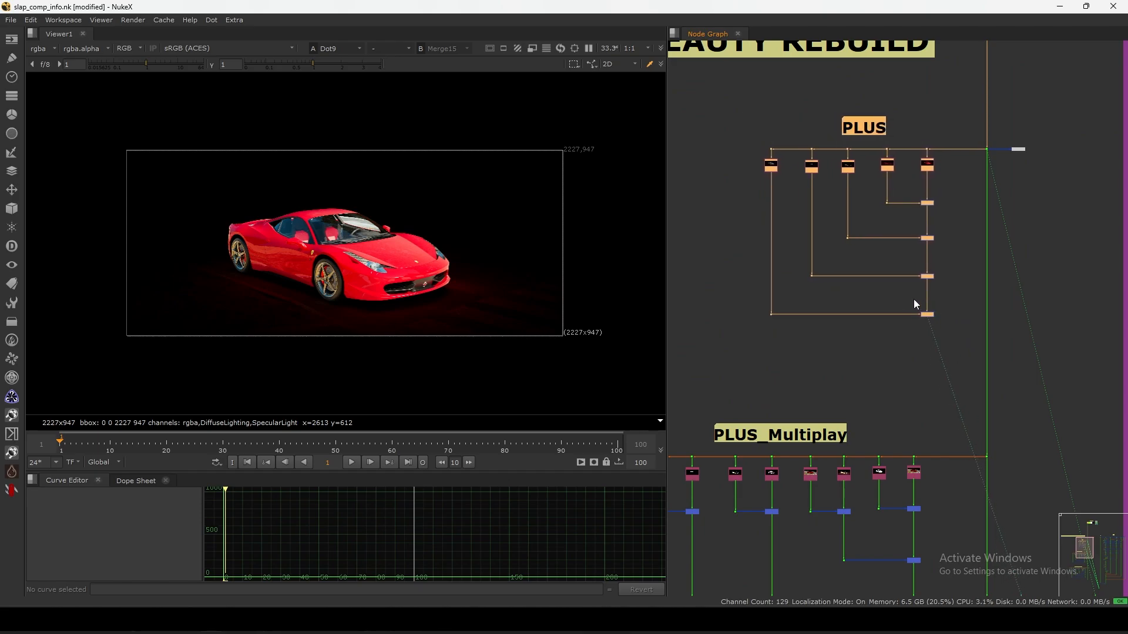
pyautogui.scroll(3, 937, 270)
pyautogui.moveTo(937, 270); pyautogui.dragTo(968, 301, button='middle')
pyautogui.scroll(2, 978, 171)
pyautogui.moveTo(979, 171); pyautogui.dragTo(965, 251, button='middle')
pyautogui.click(970, 202)
pyautogui.scroll(-4, 977, 231)
pyautogui.moveTo(949, 238); pyautogui.dragTo(732, 419)
pyautogui.moveTo(957, 412); pyautogui.dragTo(953, 411)
pyautogui.click(954, 388)
pyautogui.moveTo(953, 386); pyautogui.dragTo(925, 421, button='middle')
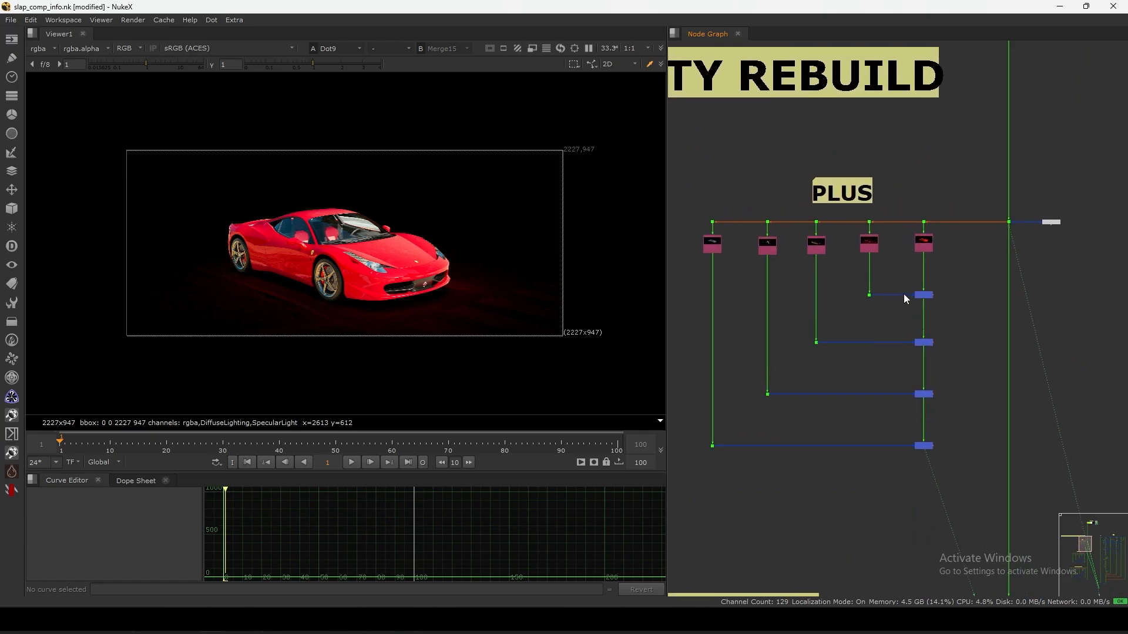
# Examine the chain of plus merges that combines the shuffled passes in the PLUS setup
pyautogui.scroll(3, 914, 277)
pyautogui.moveTo(926, 357); pyautogui.dragTo(929, 296, button='middle')
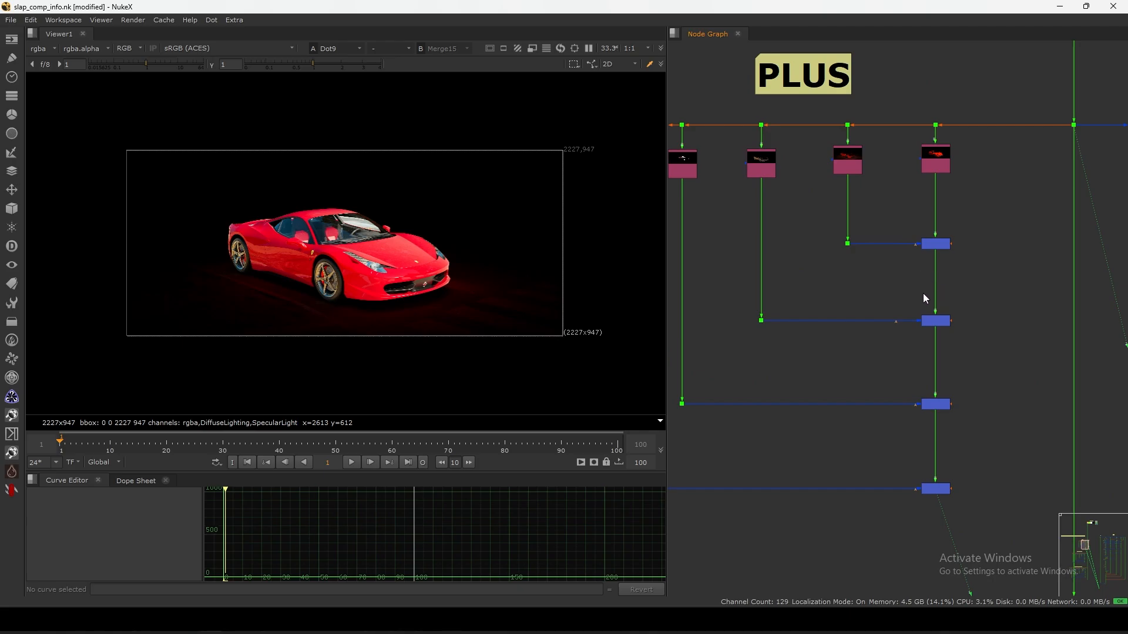
pyautogui.moveTo(950, 338); pyautogui.dragTo(908, 331, button='middle')
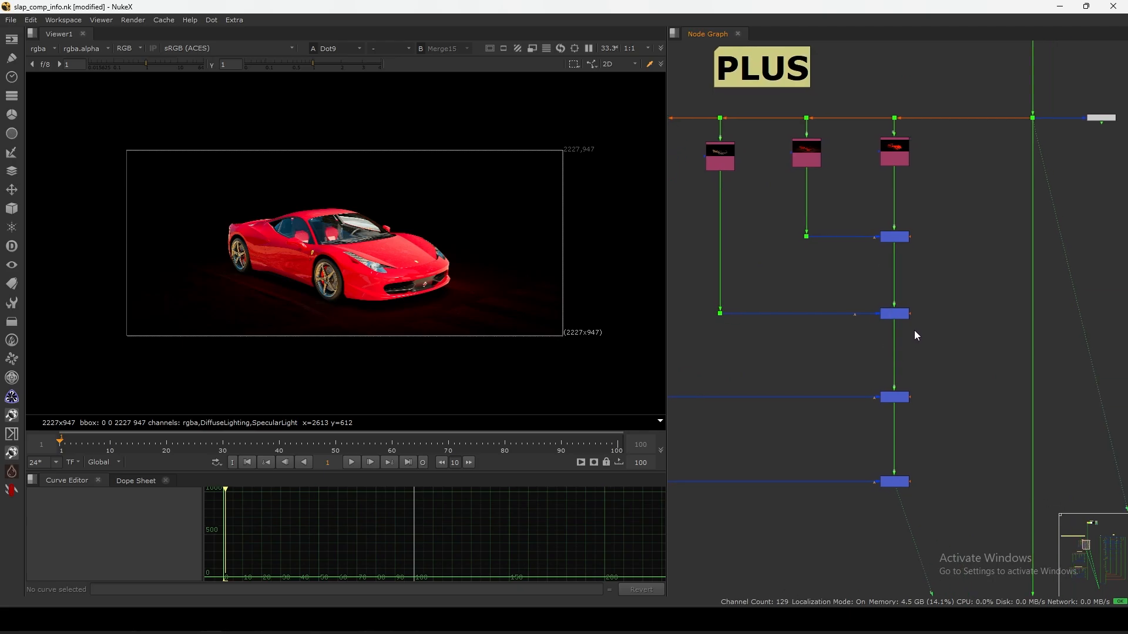
pyautogui.moveTo(931, 267); pyautogui.dragTo(946, 302, button='middle')
pyautogui.scroll(-2, 947, 302)
pyautogui.moveTo(971, 144); pyautogui.dragTo(746, 440)
pyautogui.click(822, 421)
pyautogui.moveTo(848, 413); pyautogui.dragTo(858, 414, button='middle')
# View the DiffuseLighting shuffle in place of the original beauty and examine the car's hood and front up close
pyautogui.moveTo(936, 229); pyautogui.dragTo(891, 266, button='middle')
pyautogui.scroll(5, 893, 268)
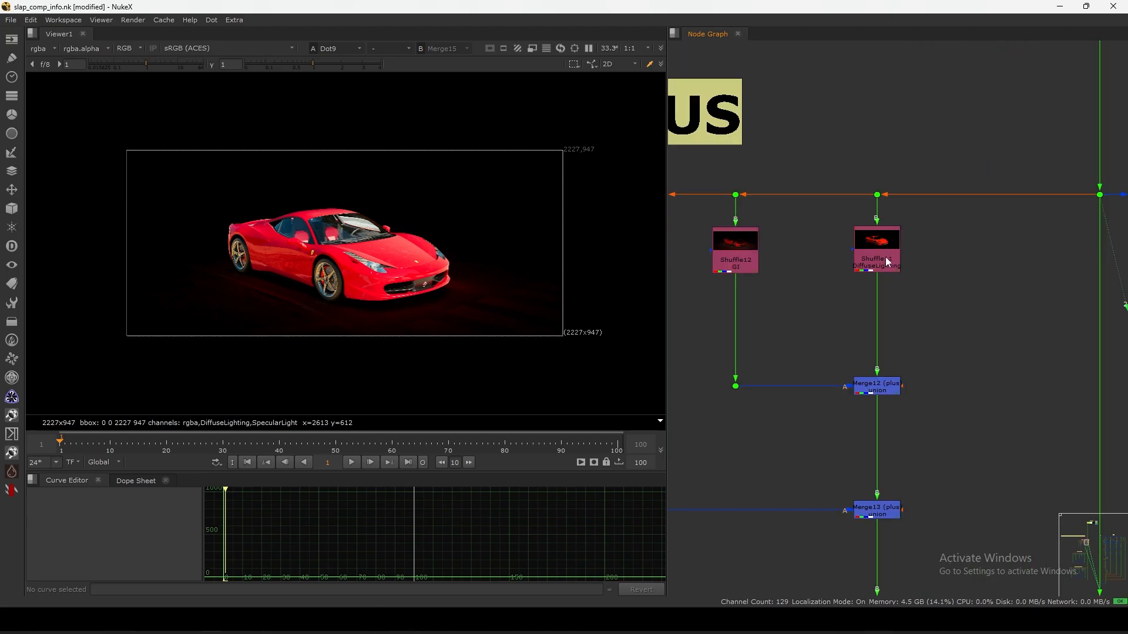
pyautogui.click(885, 256)
pyautogui.press('1')
pyautogui.moveTo(799, 262); pyautogui.dragTo(897, 272, button='middle')
pyautogui.scroll(3, 907, 253)
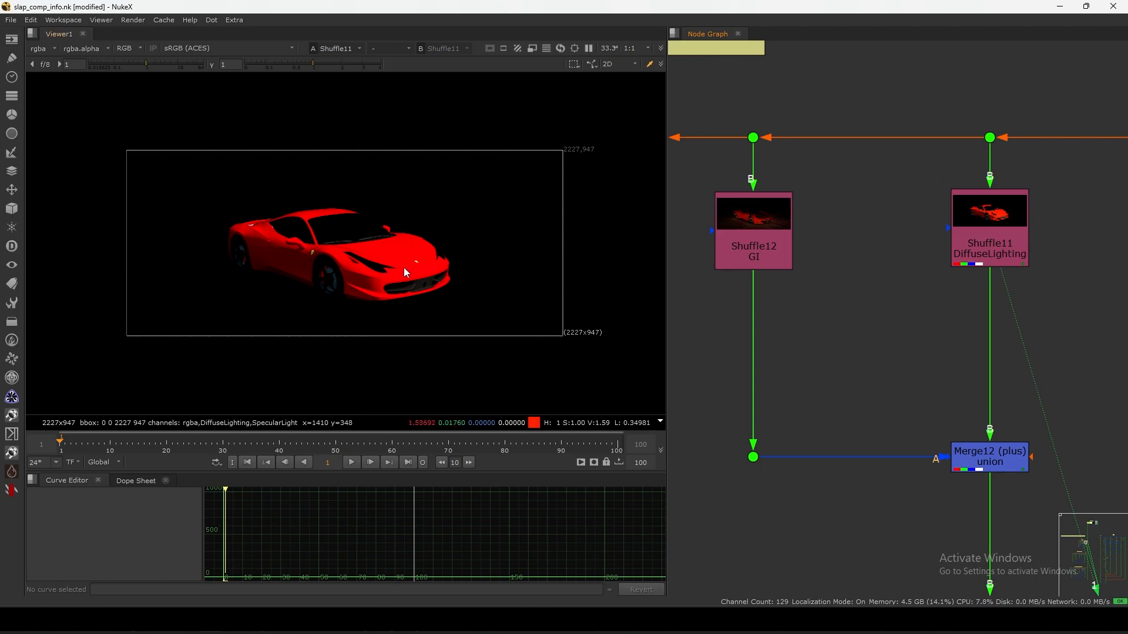
pyautogui.scroll(3, 404, 267)
pyautogui.moveTo(403, 274); pyautogui.dragTo(443, 285, button='middle')
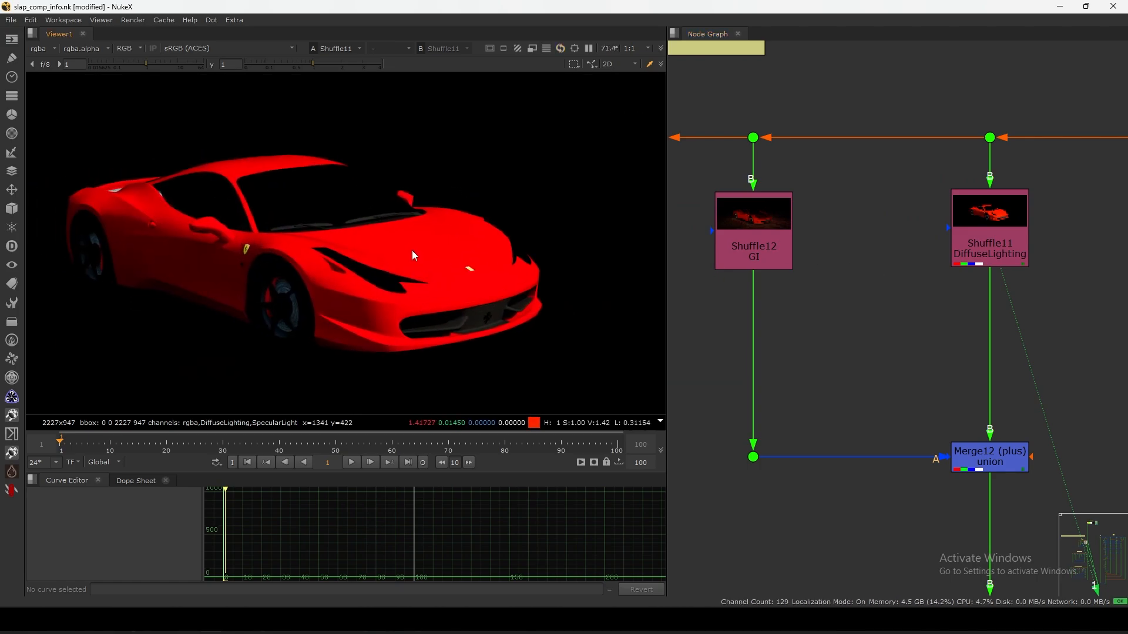
pyautogui.moveTo(435, 227); pyautogui.dragTo(397, 259)
pyautogui.moveTo(404, 249); pyautogui.dragTo(418, 254, button='middle')
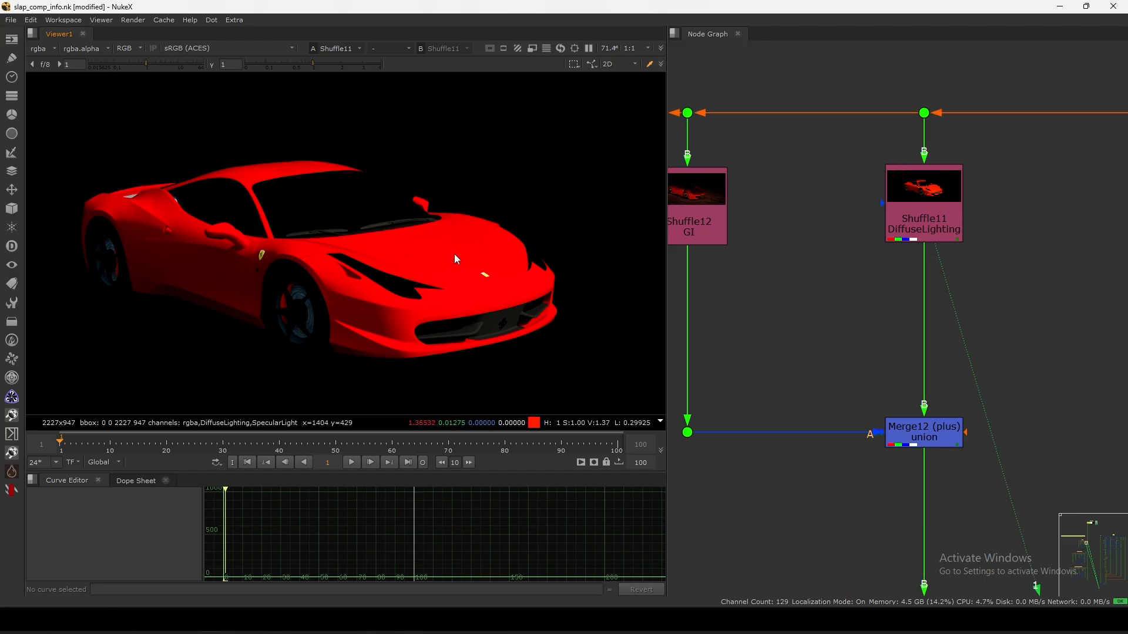
# Examine the PLUS setup from its branch off the main line down through the shuffles to the final merge
pyautogui.keyDown('ctrl'); pyautogui.keyDown('shift'); pyautogui.moveTo(469, 243); pyautogui.dragTo(427, 286); pyautogui.keyUp('shift'); pyautogui.keyUp('ctrl')
pyautogui.moveTo(459, 243); pyautogui.dragTo(347, 328)
pyautogui.moveTo(569, 140); pyautogui.dragTo(202, 381)
pyautogui.scroll(-4, 814, 241)
pyautogui.scroll(-4, 814, 294)
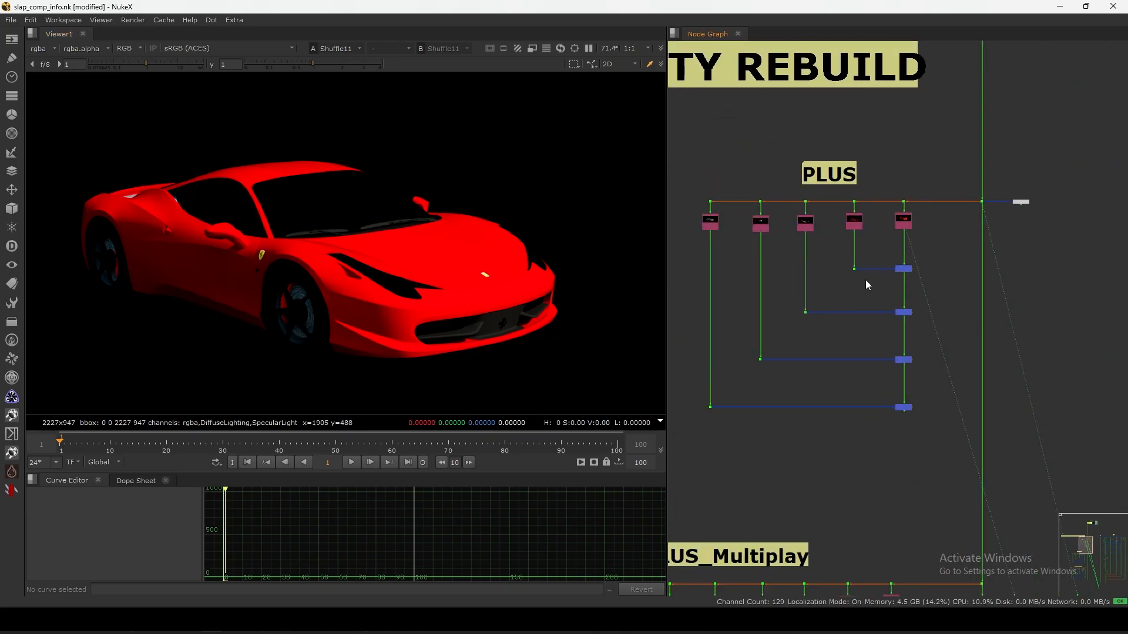
pyautogui.moveTo(1077, 166); pyautogui.dragTo(669, 421)
pyautogui.moveTo(915, 225); pyautogui.dragTo(907, 224)
pyautogui.moveTo(1068, 180); pyautogui.dragTo(976, 218)
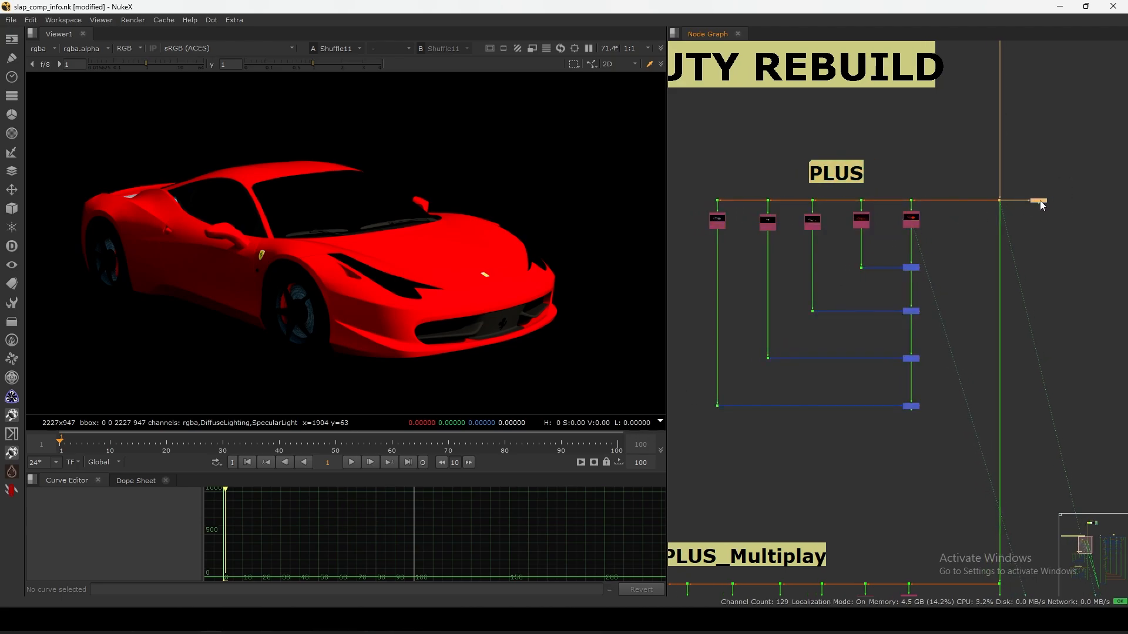
pyautogui.scroll(2, 930, 247)
pyautogui.moveTo(914, 402); pyautogui.dragTo(926, 327, button='middle')
pyautogui.moveTo(965, 384); pyautogui.dragTo(894, 456)
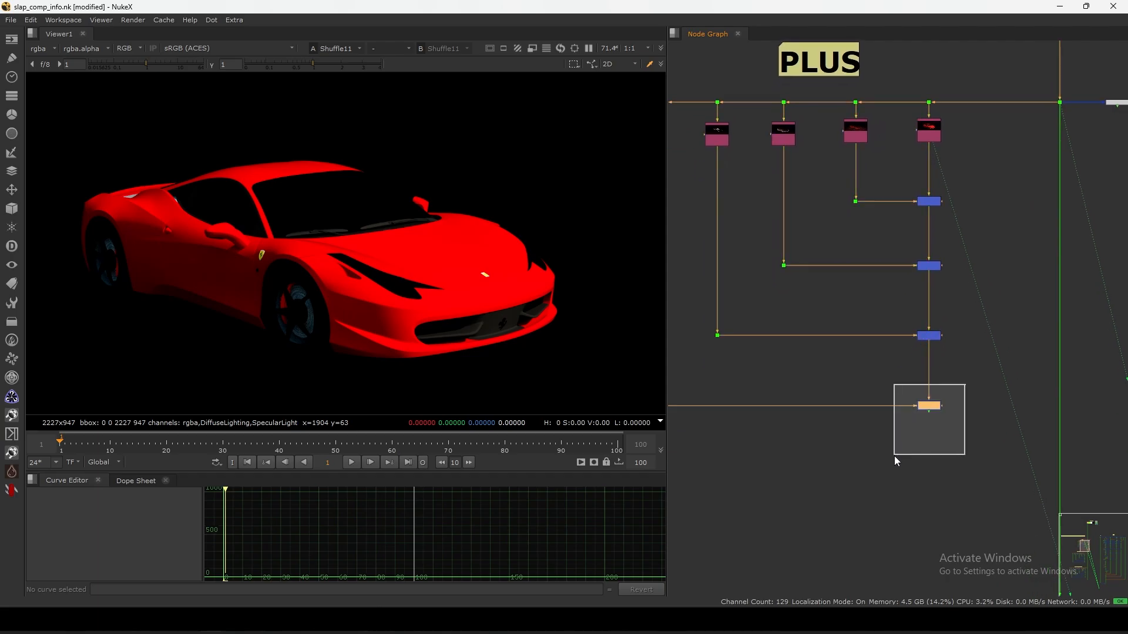
# Insert a Grade node directly below the DiffuseLighting shuffle in the PLUS setup
pyautogui.scroll(4, 926, 147)
pyautogui.click(942, 133)
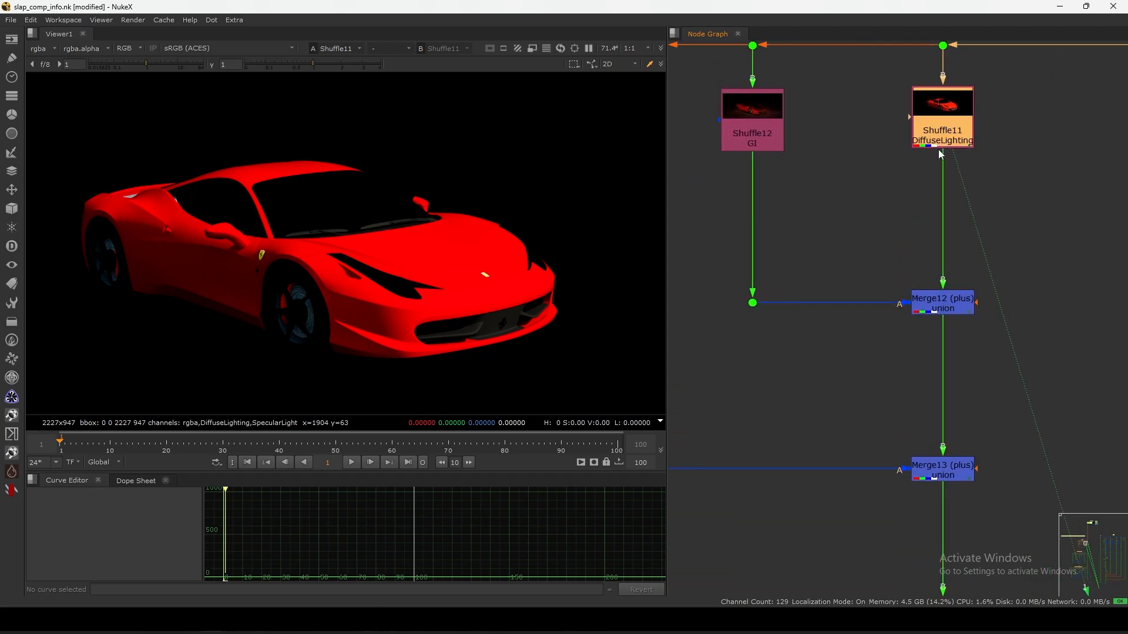
pyautogui.press('g')
pyautogui.moveTo(942, 163); pyautogui.dragTo(942, 191)
# View the final PLUS merge and set the Grade's gain to -0.1 red, 1 green and 2.1 blue
pyautogui.scroll(-3, 938, 218)
pyautogui.moveTo(937, 360); pyautogui.dragTo(950, 284, button='middle')
pyautogui.moveTo(977, 391); pyautogui.dragTo(918, 452)
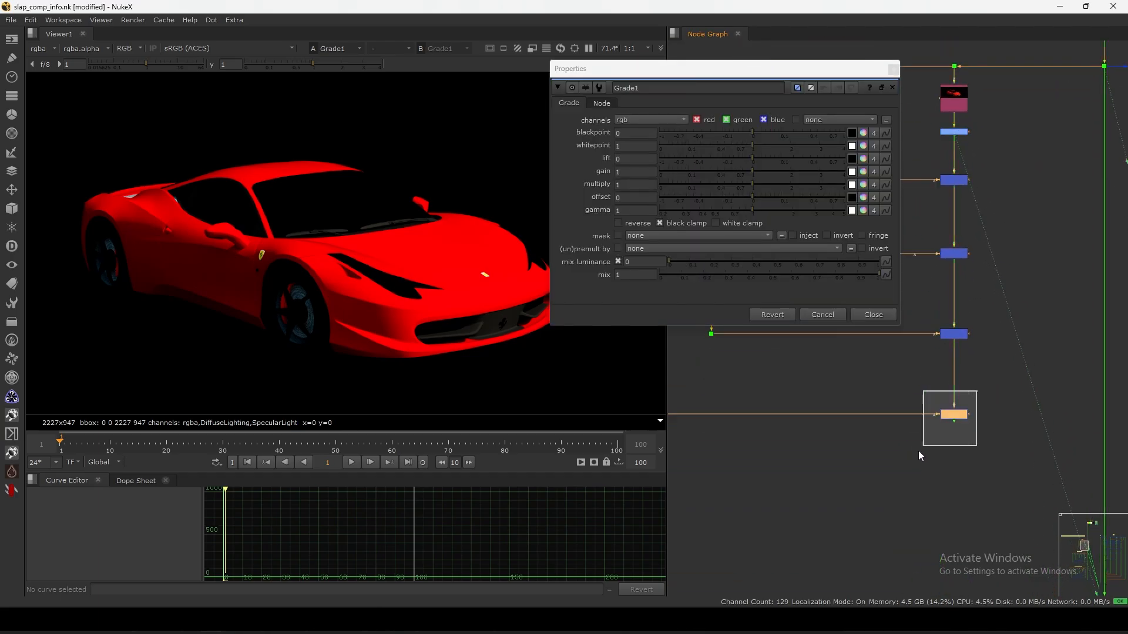
pyautogui.press('1')
pyautogui.click(855, 172)
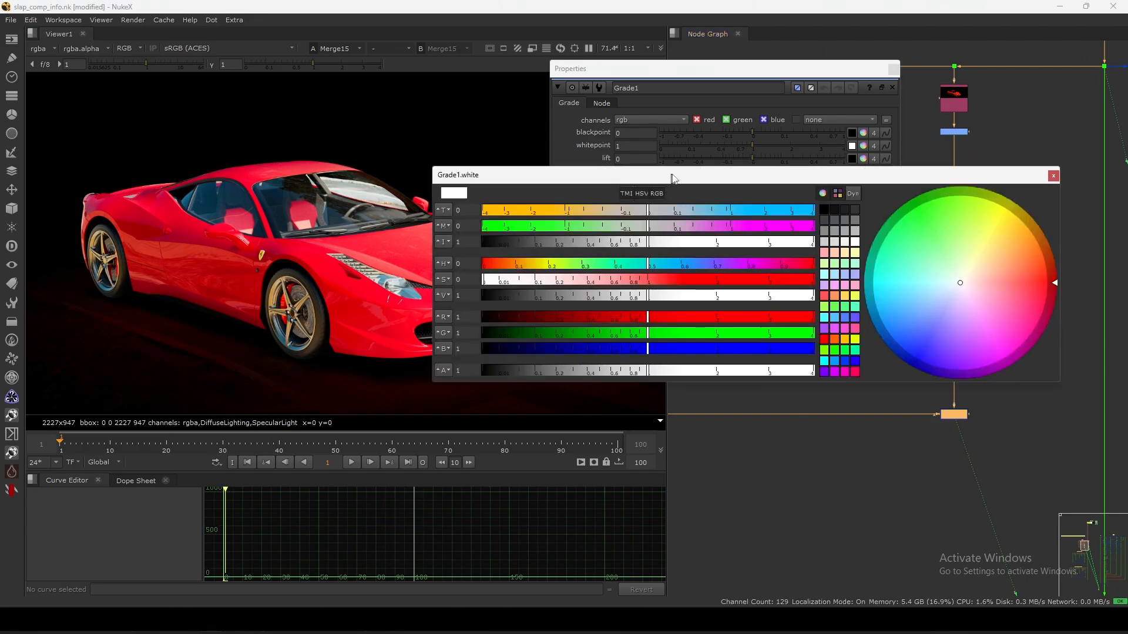
pyautogui.moveTo(778, 189); pyautogui.dragTo(875, 205)
pyautogui.click(893, 71)
# Compare the Grade's output with the ungraded DiffuseLighting shuffle in the viewer
pyautogui.scroll(2, 948, 136)
pyautogui.click(953, 132)
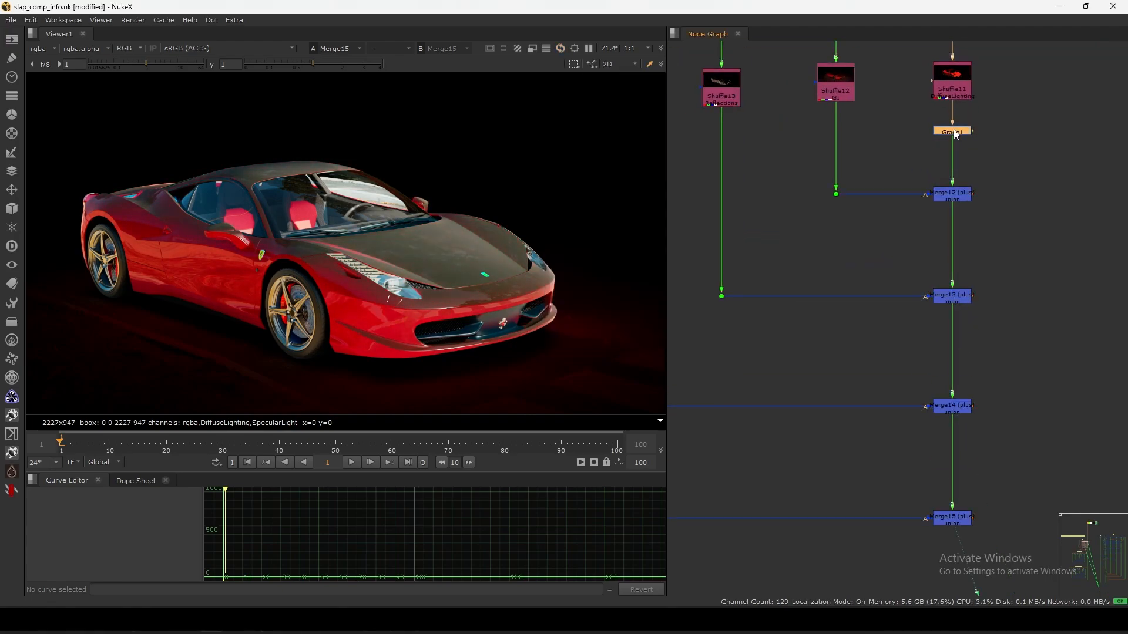
pyautogui.press('1')
pyautogui.click(942, 155)
pyautogui.moveTo(942, 155); pyautogui.dragTo(930, 168, button='middle')
pyautogui.click(944, 145)
pyautogui.click(942, 102)
pyautogui.press('1')
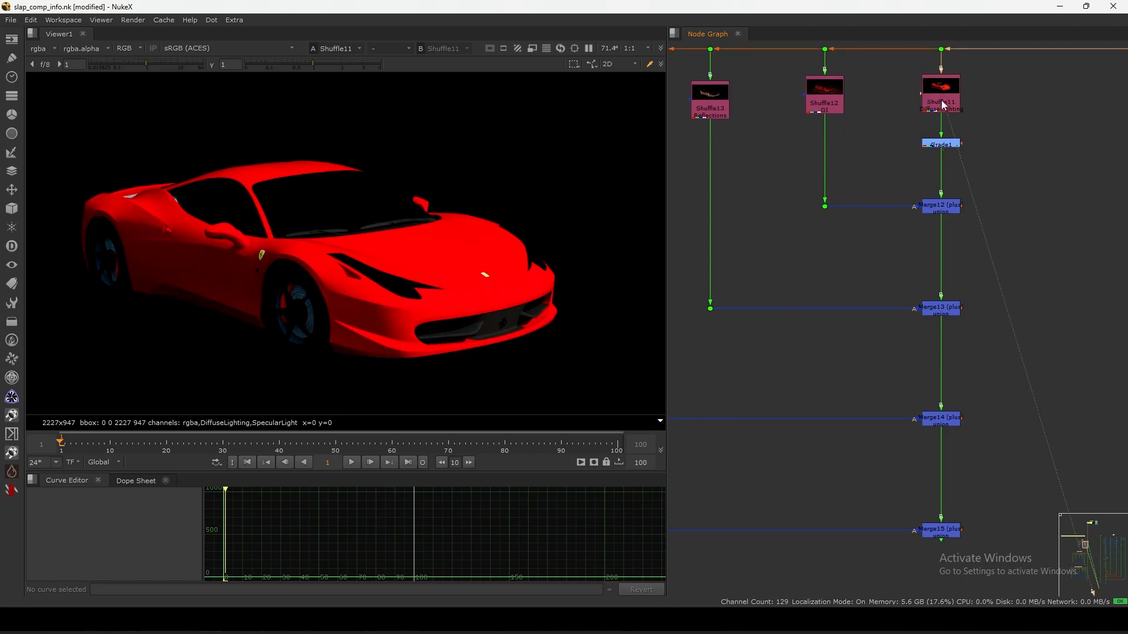
# View the Grade's output again with its settings open and raise the viewer gain to 8
pyautogui.click(945, 148)
pyautogui.press('1')
pyautogui.doubleClick(943, 150)
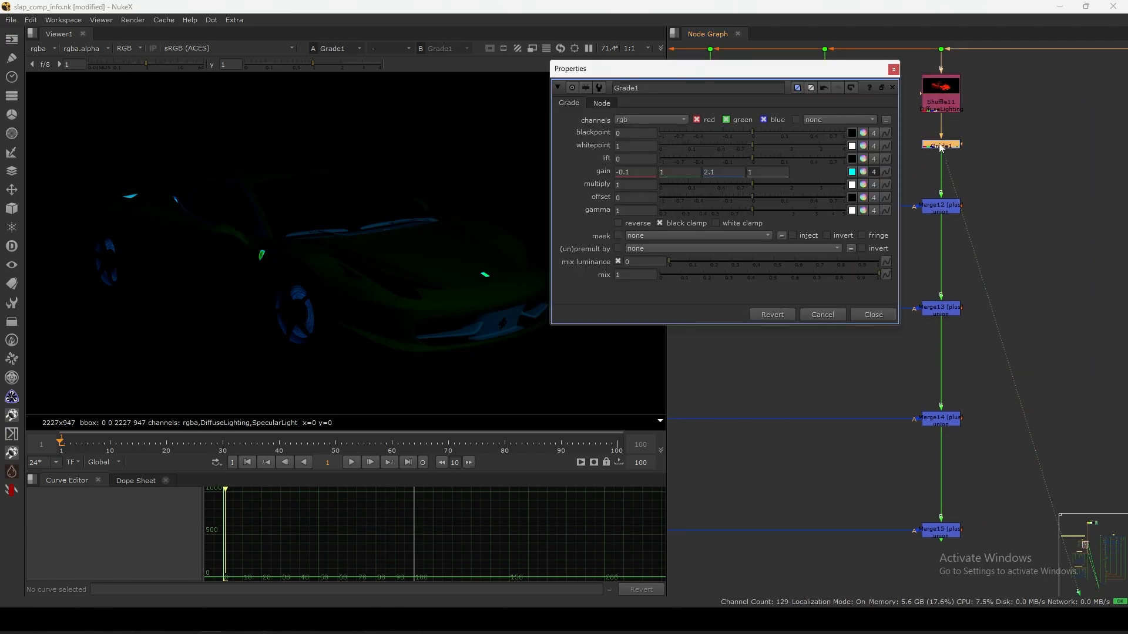
pyautogui.moveTo(160, 65); pyautogui.dragTo(174, 68)
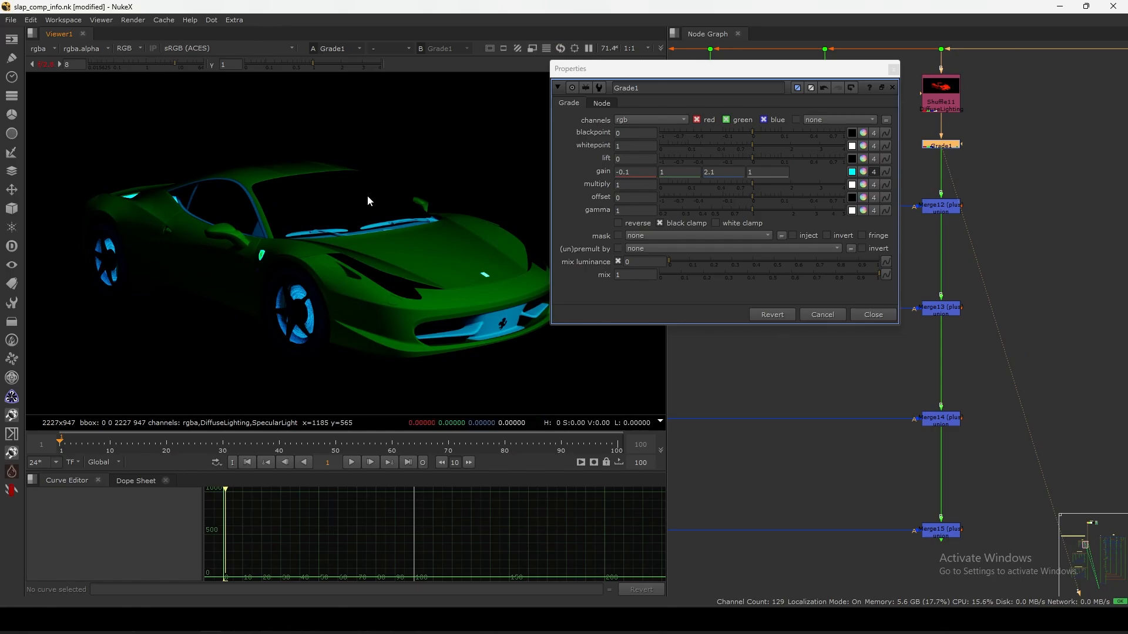
pyautogui.click(841, 315)
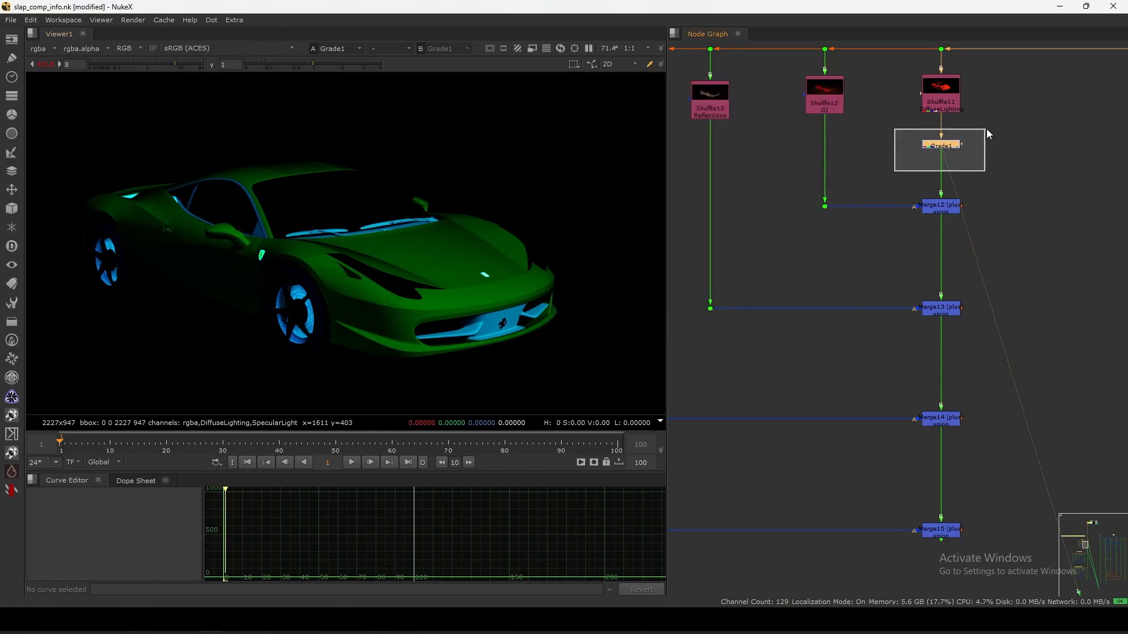
# Delete the Grade node below the DiffuseLighting shuffle and reset the viewer gain to 1
pyautogui.moveTo(989, 134); pyautogui.dragTo(988, 170)
pyautogui.press('Delete')
pyautogui.moveTo(916, 149); pyautogui.dragTo(943, 198, button='middle')
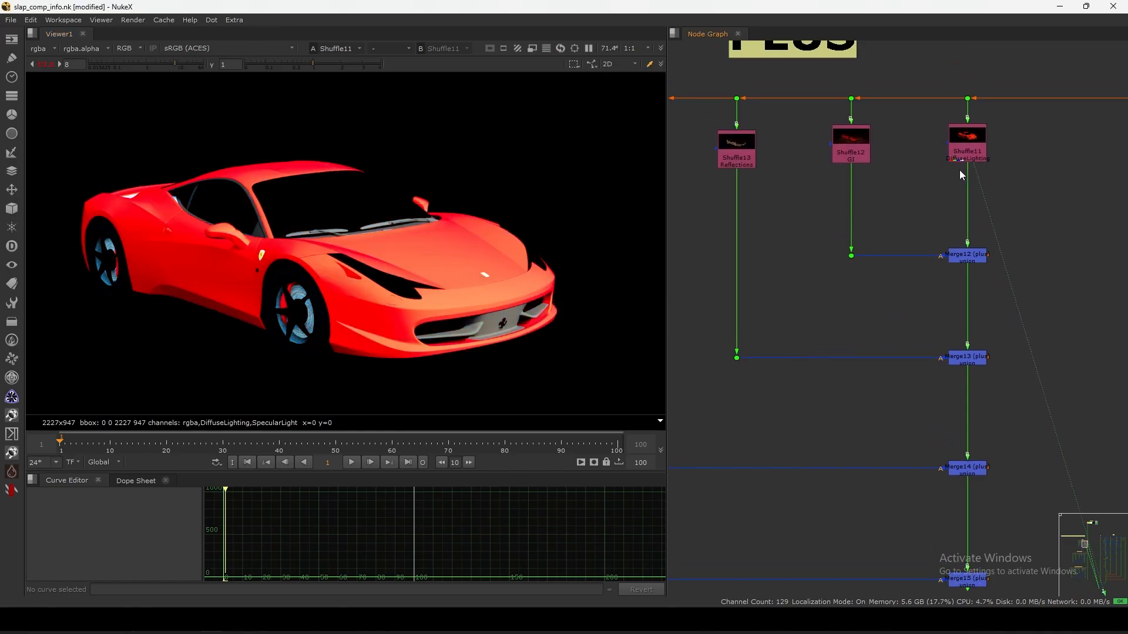
pyautogui.moveTo(969, 157); pyautogui.dragTo(968, 160)
pyautogui.moveTo(865, 163); pyautogui.dragTo(883, 177, button='middle')
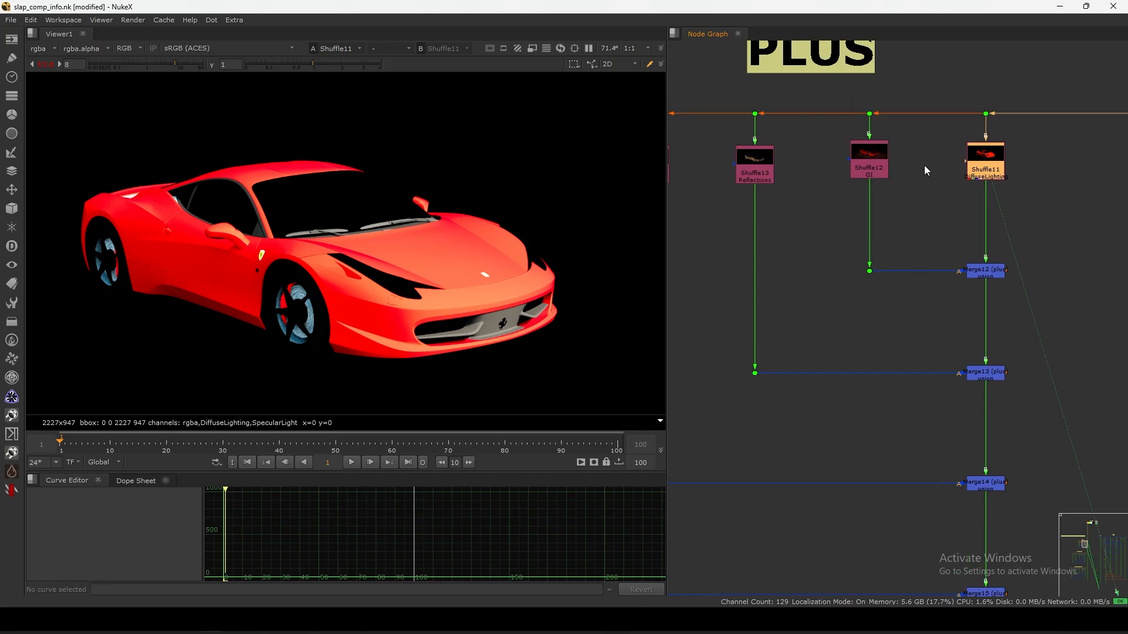
pyautogui.keyDown('ctrl'); pyautogui.click(153, 65); pyautogui.keyUp('ctrl')
# Examine the complete PLUS setup as one block of shuffled passes and plus merges
pyautogui.scroll(-3, 876, 190)
pyautogui.scroll(-5, 909, 238)
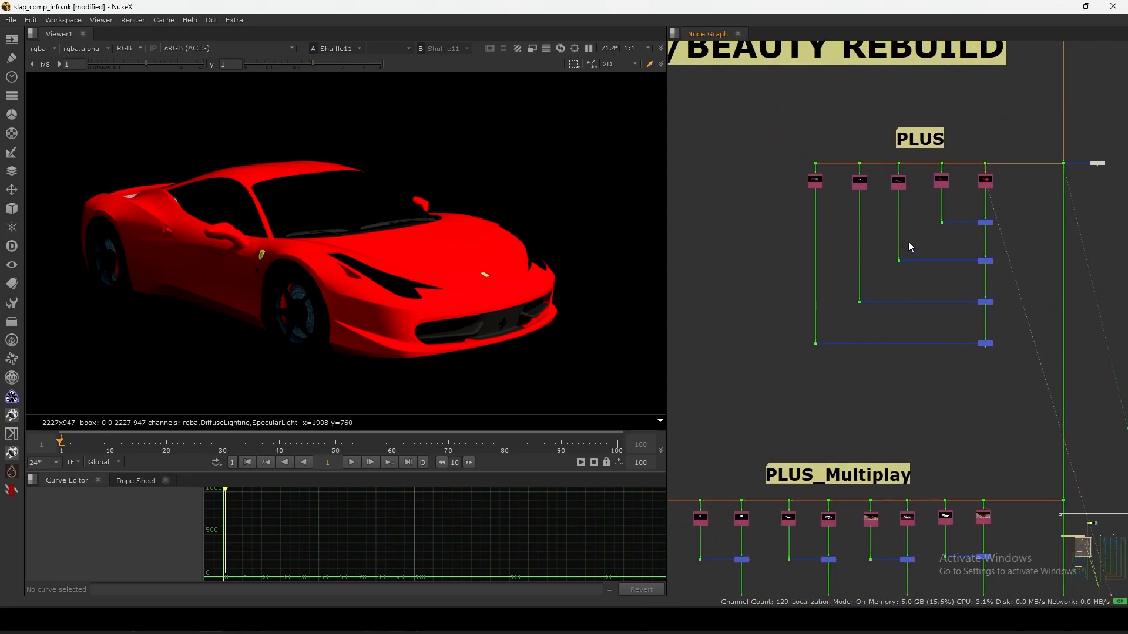
pyautogui.moveTo(1022, 111); pyautogui.dragTo(807, 354)
pyautogui.click(985, 343)
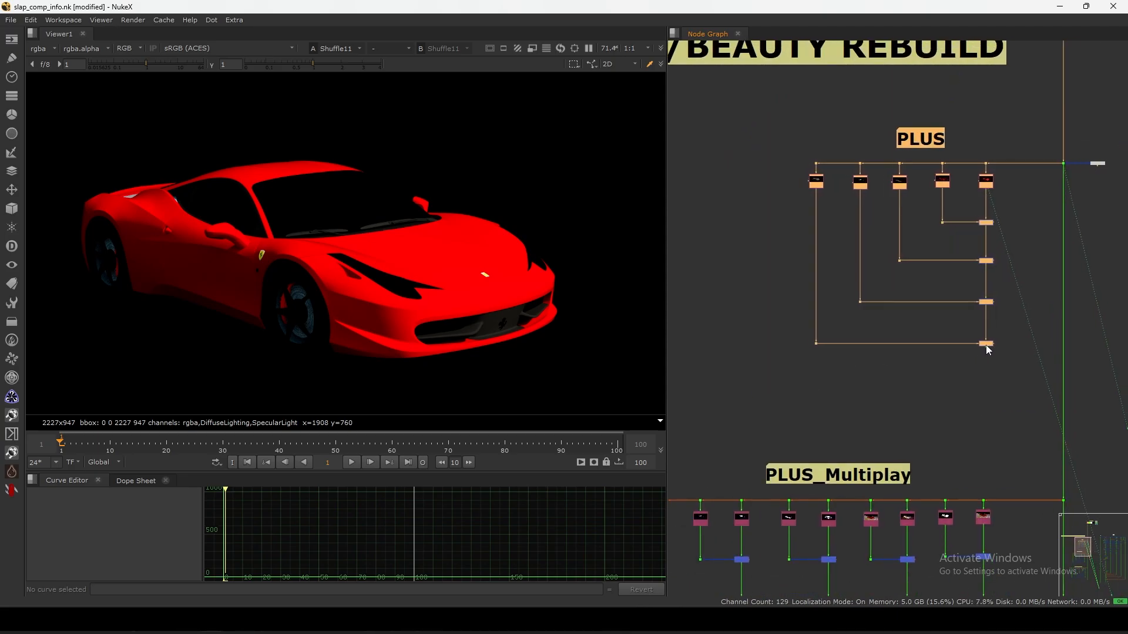
pyautogui.moveTo(978, 349); pyautogui.dragTo(971, 319, button='middle')
pyautogui.moveTo(1007, 83); pyautogui.dragTo(688, 411)
pyautogui.moveTo(976, 317); pyautogui.dragTo(974, 315)
pyautogui.scroll(-5, 973, 315)
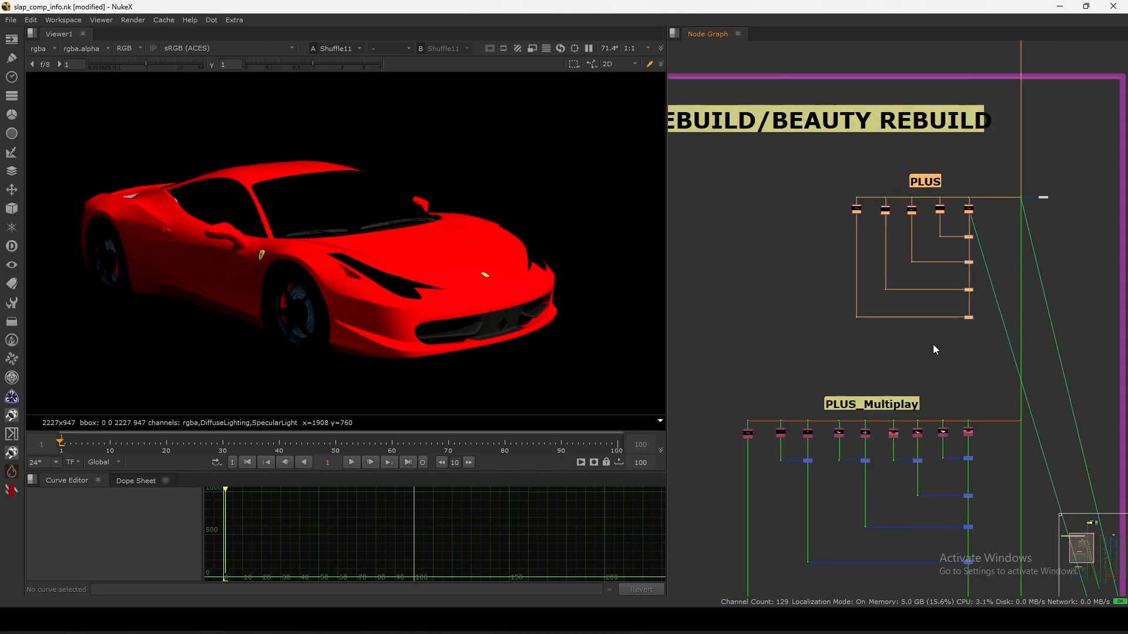
# Examine the DiffuseFilter and DiffuseLightingRaw shuffles and their multiply merge in the PLUS_Multiplay setup
pyautogui.scroll(8, 936, 309)
pyautogui.scroll(1, 964, 282)
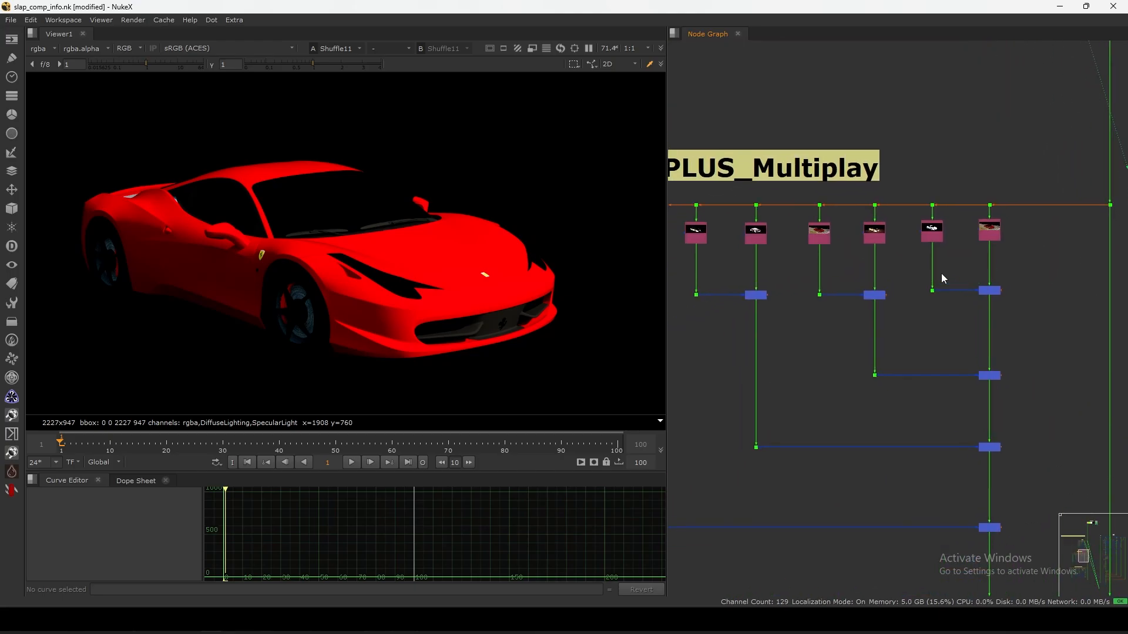
pyautogui.scroll(4, 825, 259)
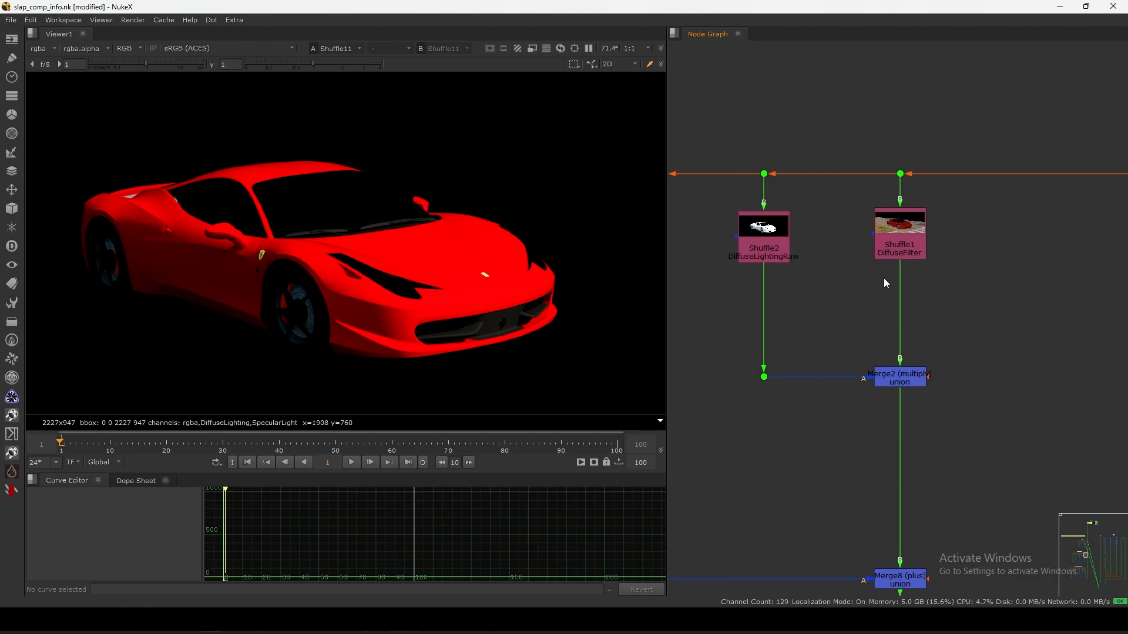
# View the layer contact sheet of all render passes and fit it to the viewer
pyautogui.scroll(-6, 883, 282)
pyautogui.moveTo(929, 298); pyautogui.dragTo(773, 460, button='middle')
pyautogui.moveTo(879, 81); pyautogui.dragTo(819, 146)
pyautogui.press('1')
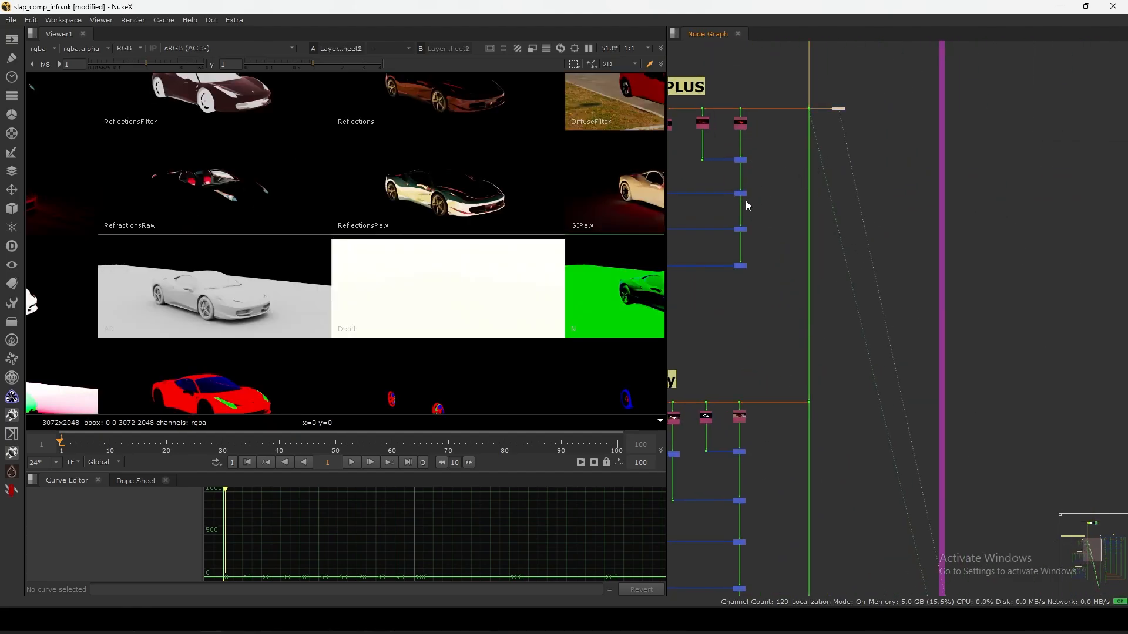
pyautogui.press('f')
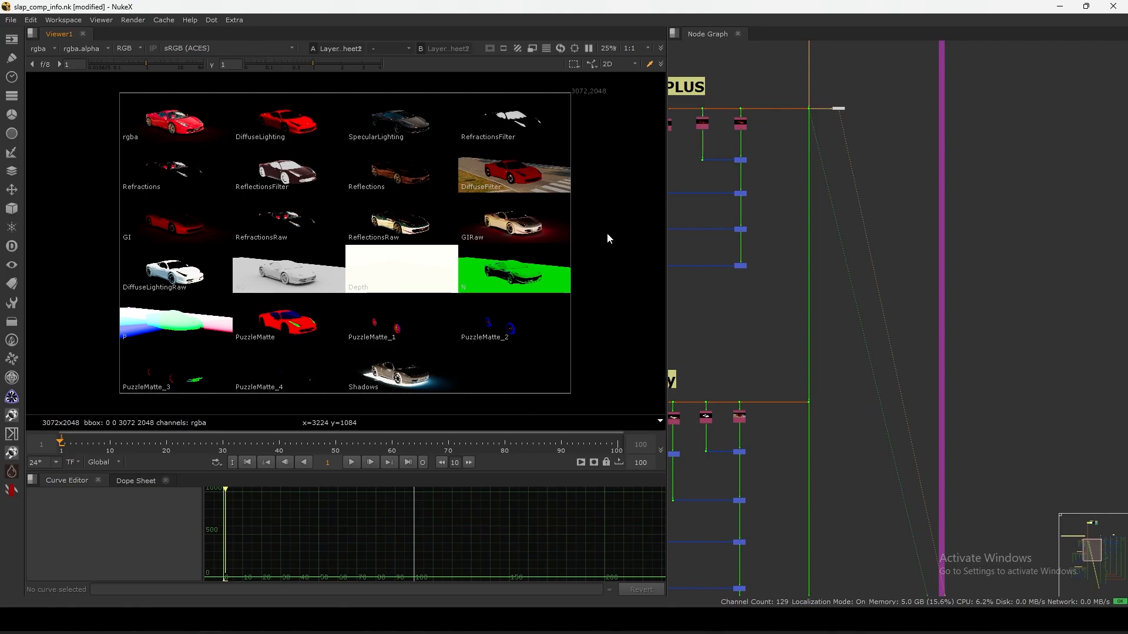
# View the DiffuseFilter shuffle of the PLUS_Multiplay setup and examine the car's fender and badge up close
pyautogui.moveTo(743, 357); pyautogui.dragTo(847, 245, button='middle')
pyautogui.moveTo(845, 397); pyautogui.dragTo(886, 294, button='middle')
pyautogui.scroll(3, 896, 245)
pyautogui.moveTo(900, 244); pyautogui.dragTo(938, 271, button='middle')
pyautogui.click(907, 190)
pyautogui.press('1')
pyautogui.scroll(3, 941, 178)
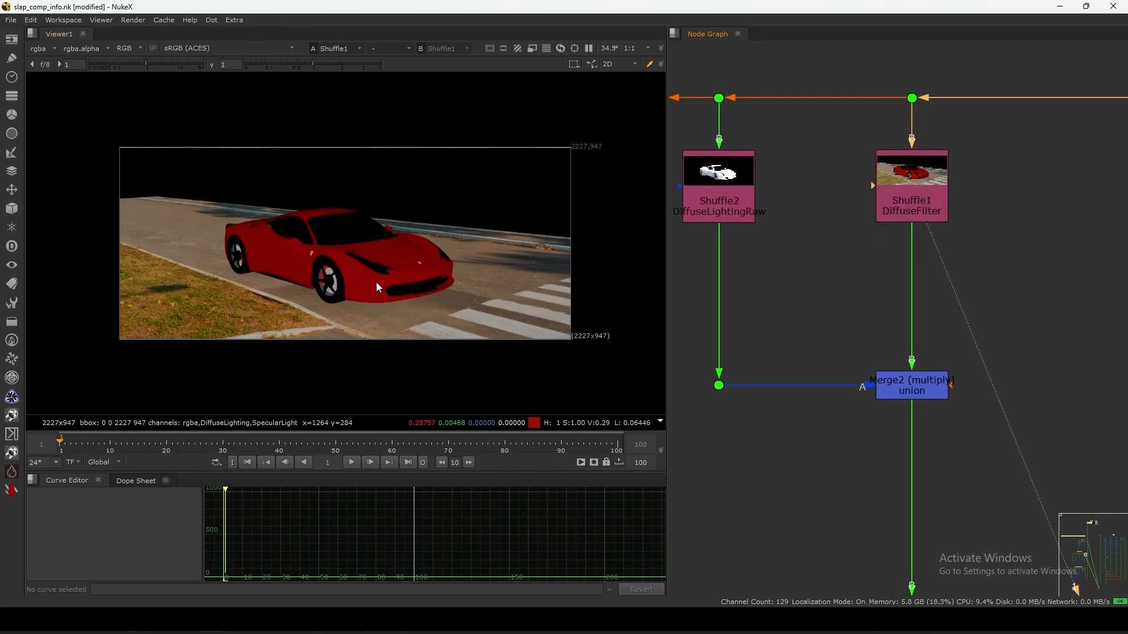
pyautogui.scroll(2, 376, 287)
pyautogui.scroll(6, 323, 278)
pyautogui.moveTo(373, 283); pyautogui.dragTo(378, 295, button='middle')
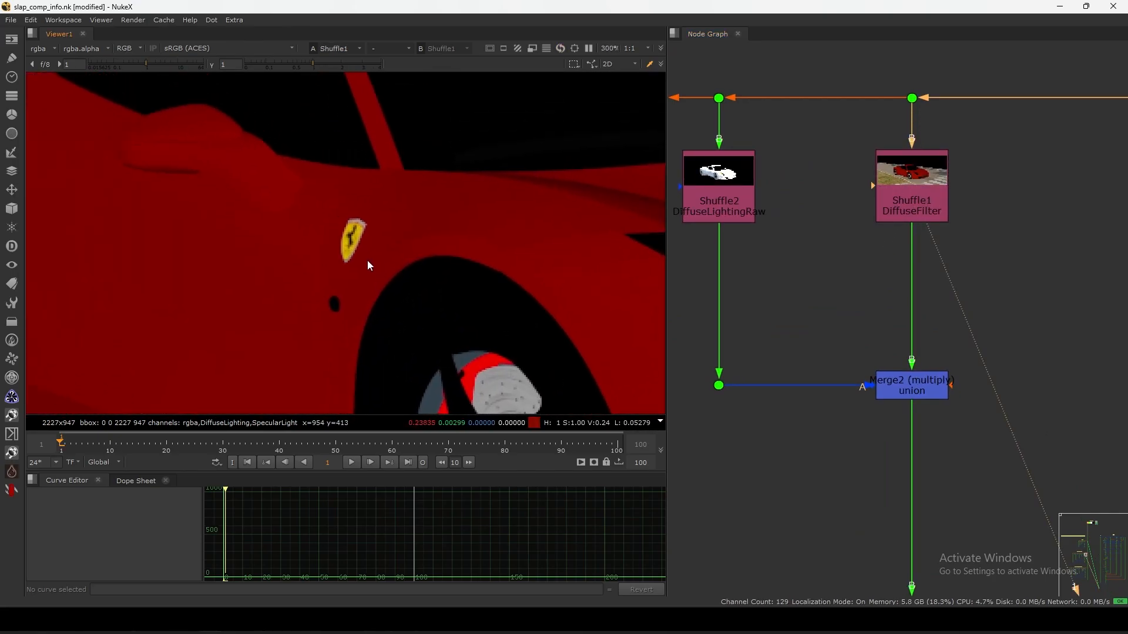
pyautogui.moveTo(366, 257); pyautogui.dragTo(383, 301, button='middle')
pyautogui.moveTo(385, 256); pyautogui.dragTo(336, 329)
# Fit the DiffuseFilter image to the viewer and examine the pass as a whole
pyautogui.moveTo(858, 271); pyautogui.dragTo(860, 286, button='middle')
pyautogui.click(928, 212)
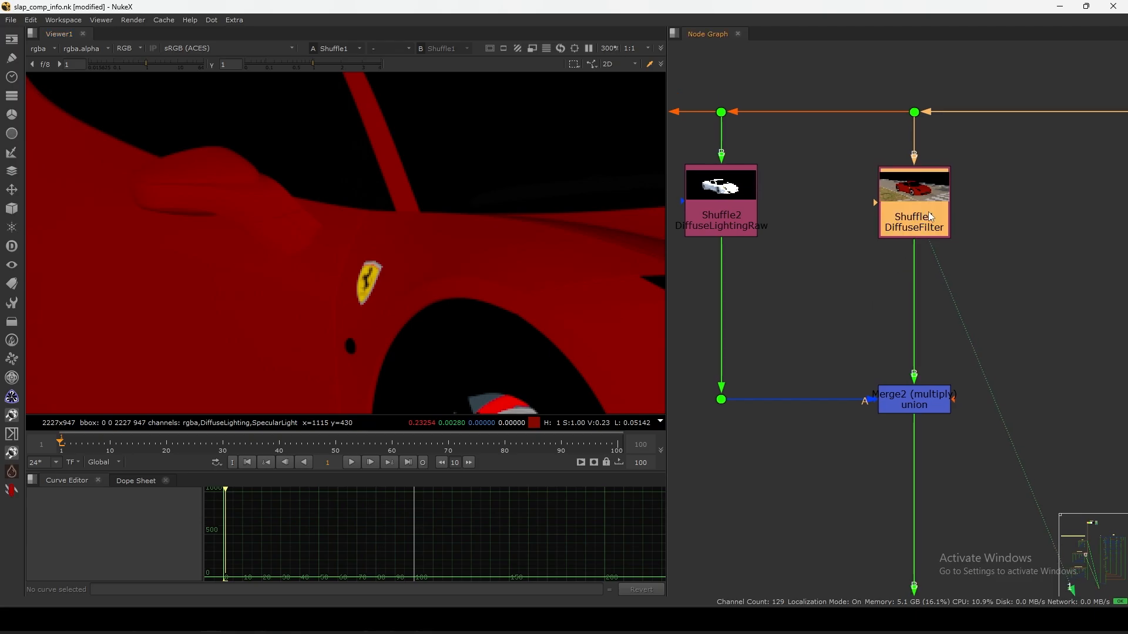
pyautogui.click(783, 236)
pyautogui.scroll(4, 902, 235)
pyautogui.press('f')
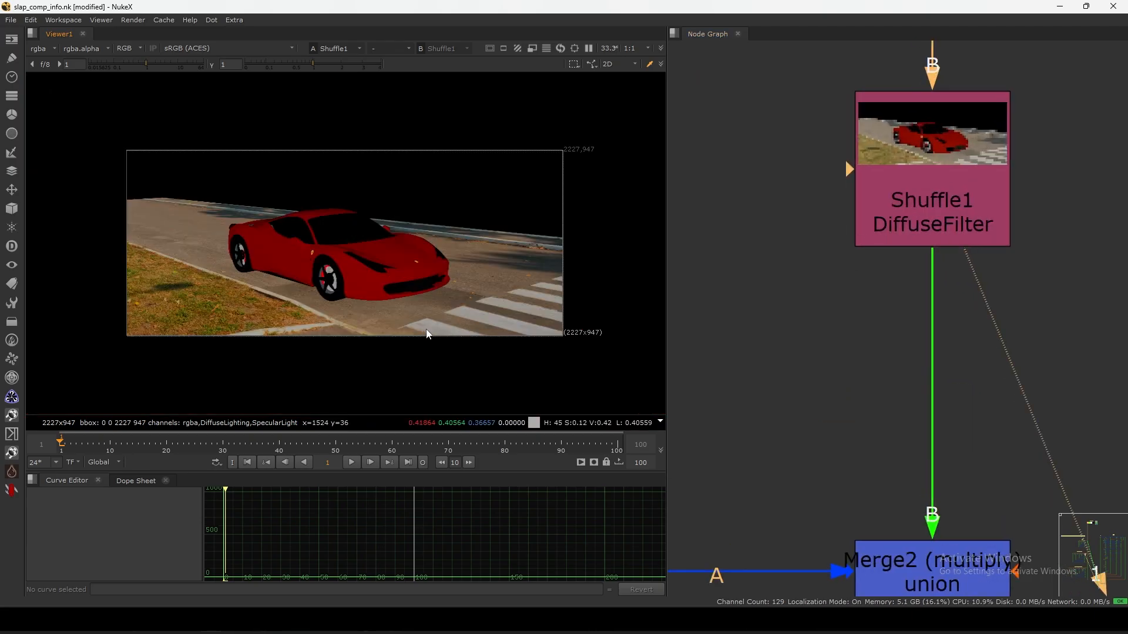
# Examine how the DiffuseFilter and DiffuseLightingRaw shuffles feed into the multiply merge
pyautogui.scroll(-2, 927, 242)
pyautogui.moveTo(971, 276); pyautogui.dragTo(852, 223)
pyautogui.scroll(-1, 852, 223)
pyautogui.click(917, 225)
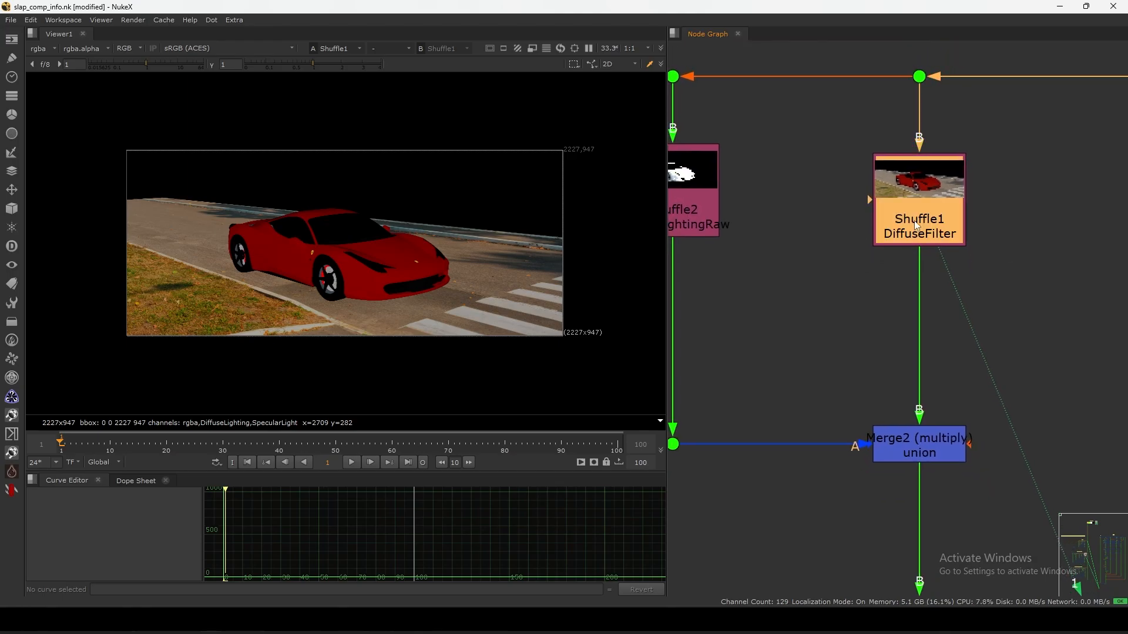
pyautogui.click(961, 248)
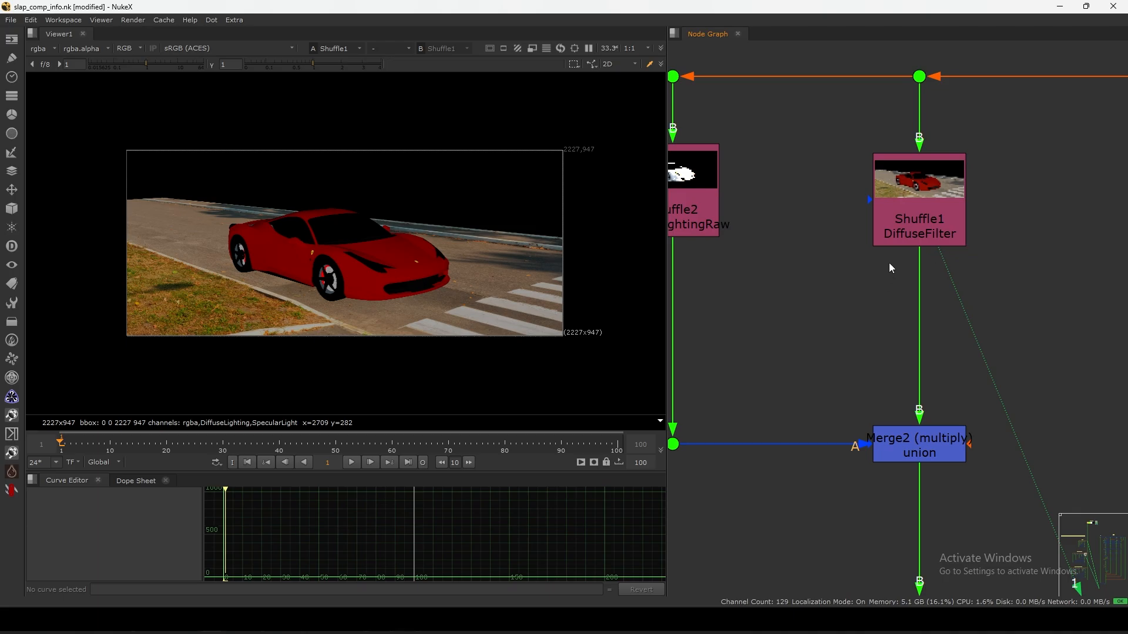
pyautogui.moveTo(917, 229); pyautogui.dragTo(918, 227)
pyautogui.click(912, 220)
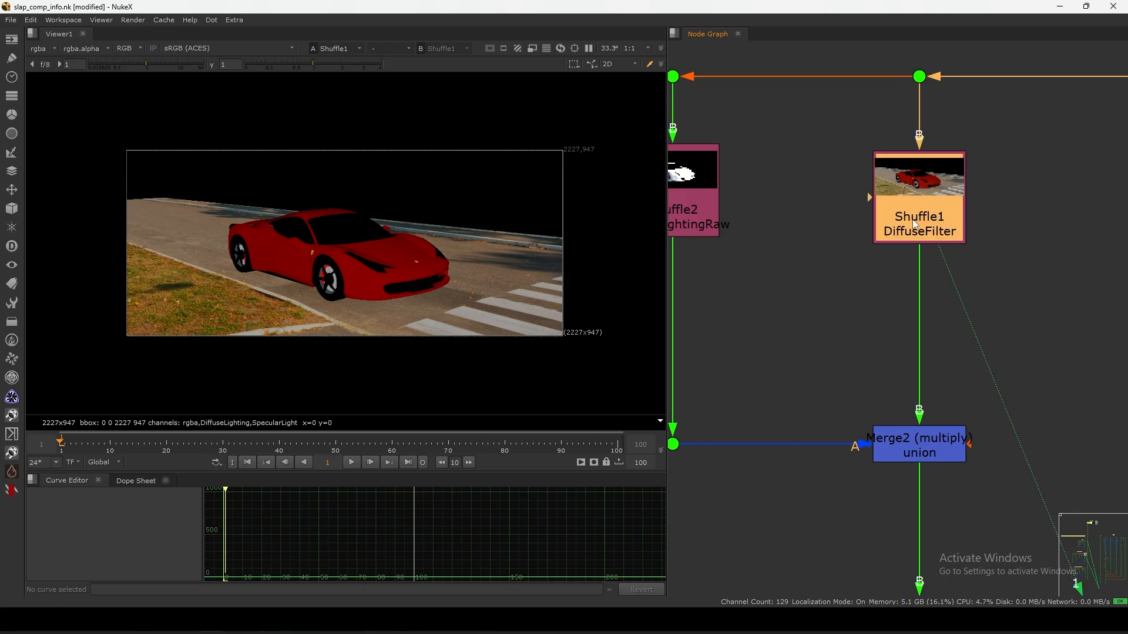
pyautogui.moveTo(863, 270); pyautogui.dragTo(982, 230)
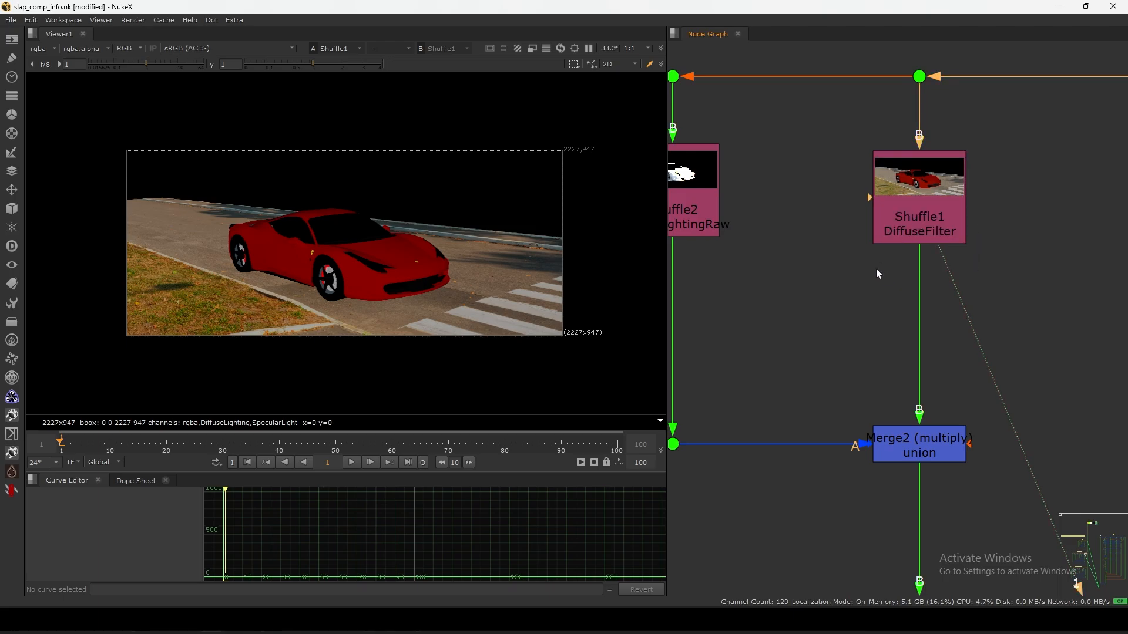
pyautogui.moveTo(876, 269); pyautogui.dragTo(941, 247, button='middle')
pyautogui.click(936, 226)
pyautogui.click(899, 254)
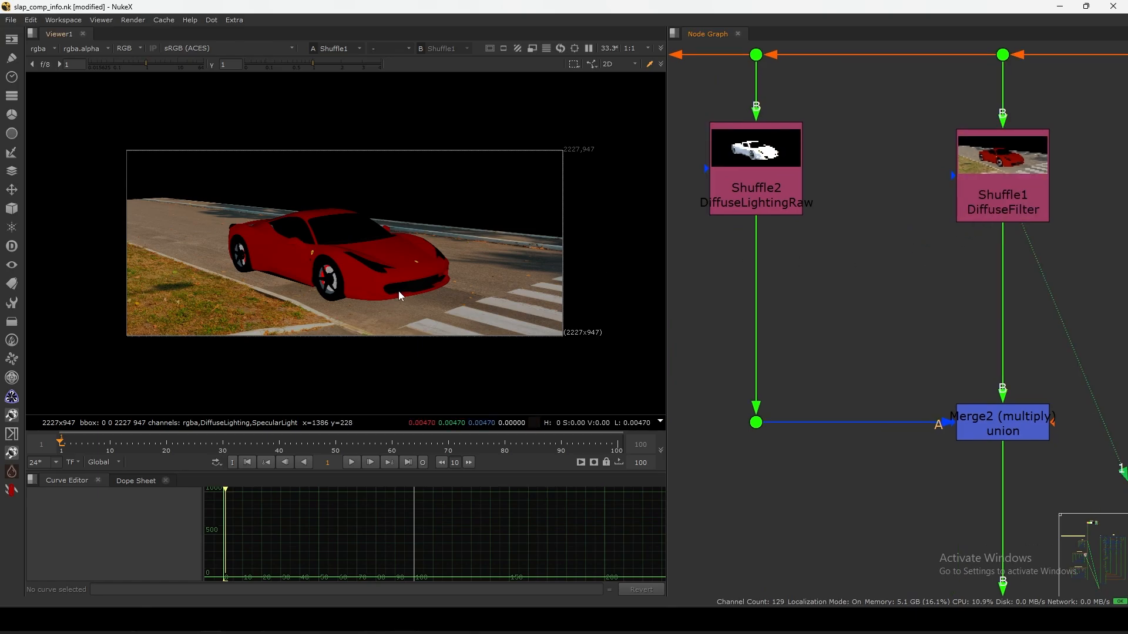
# Examine the car's flat color in the DiffuseFilter pass with the viewer gain raised to 4.2, then reset it to 1
pyautogui.keyDown('ctrl'); pyautogui.click(413, 219); pyautogui.keyUp('ctrl')
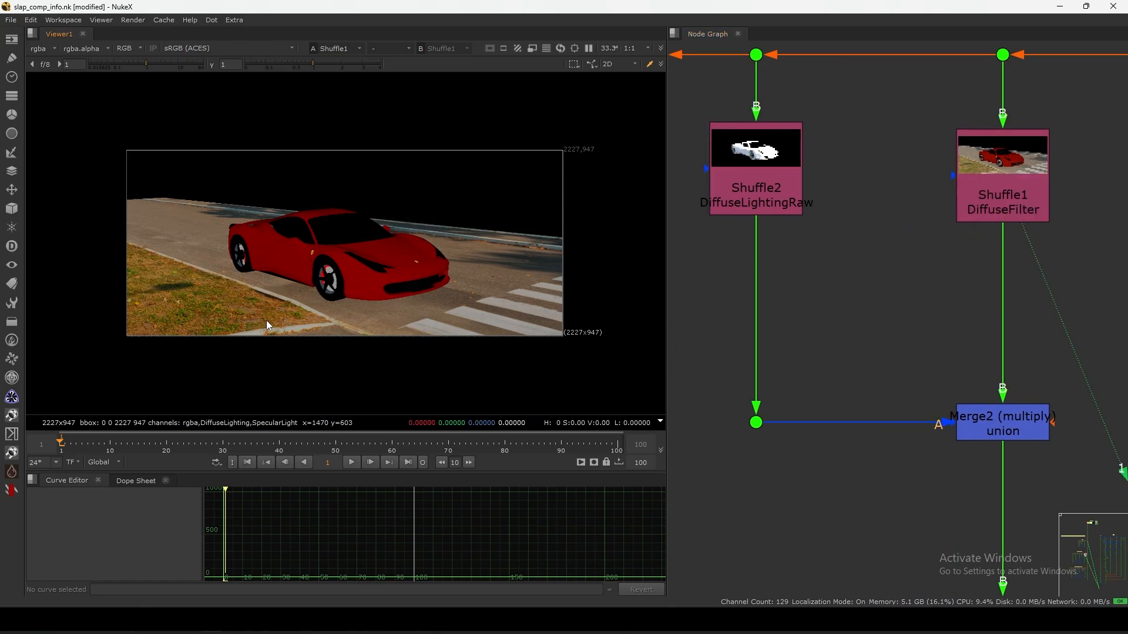
pyautogui.scroll(1, 294, 294)
pyautogui.scroll(2, 493, 233)
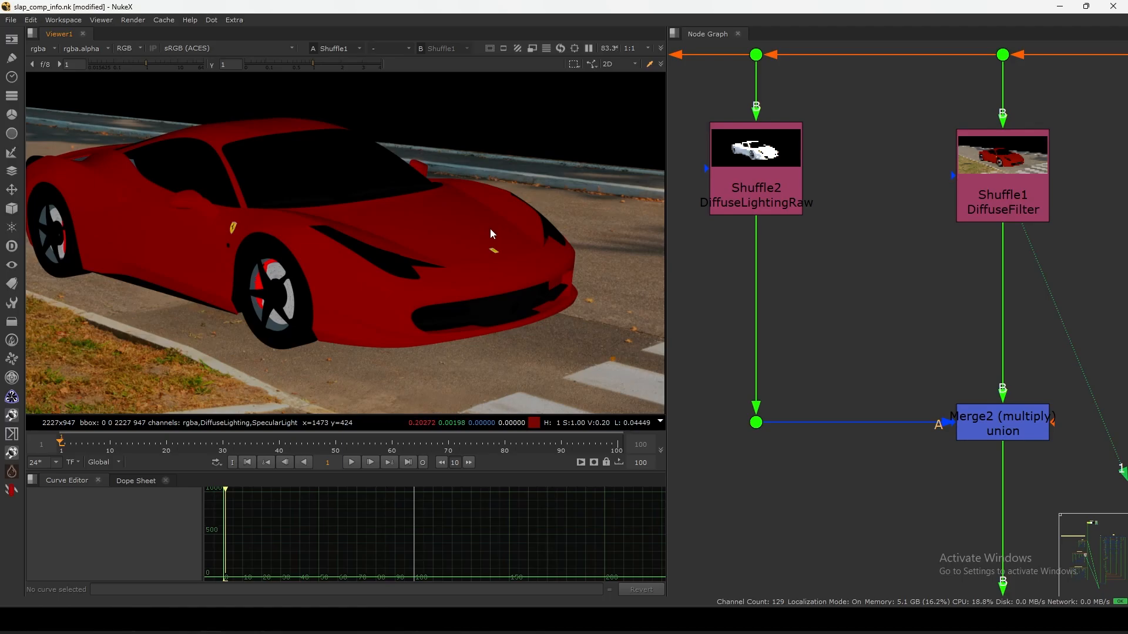
pyautogui.click(160, 66)
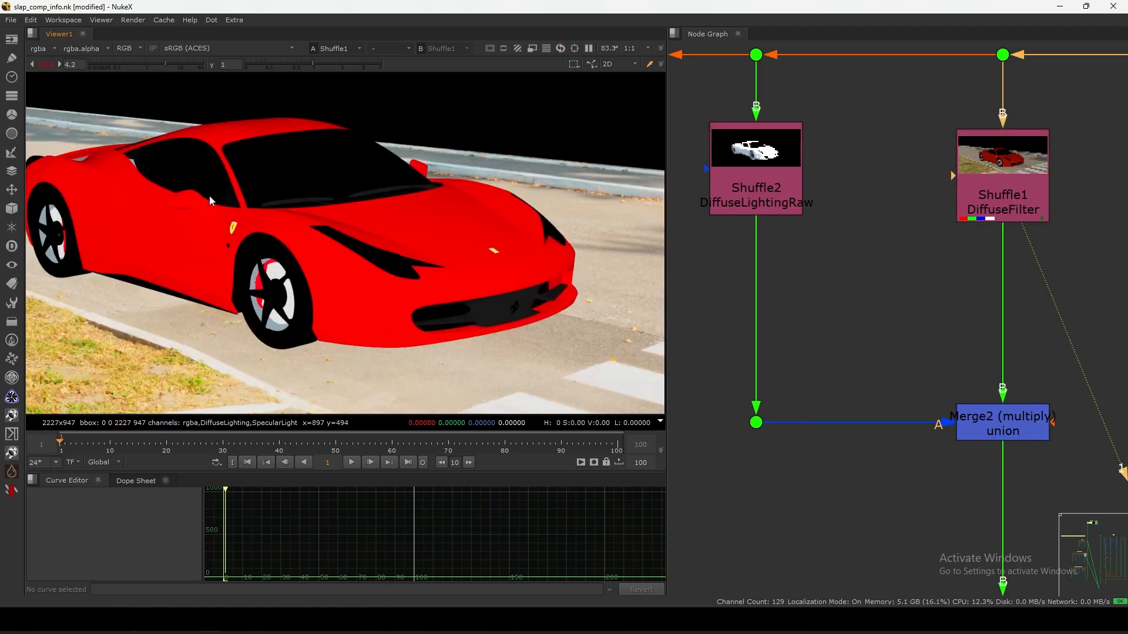
pyautogui.scroll(3, 268, 227)
pyautogui.click(155, 66)
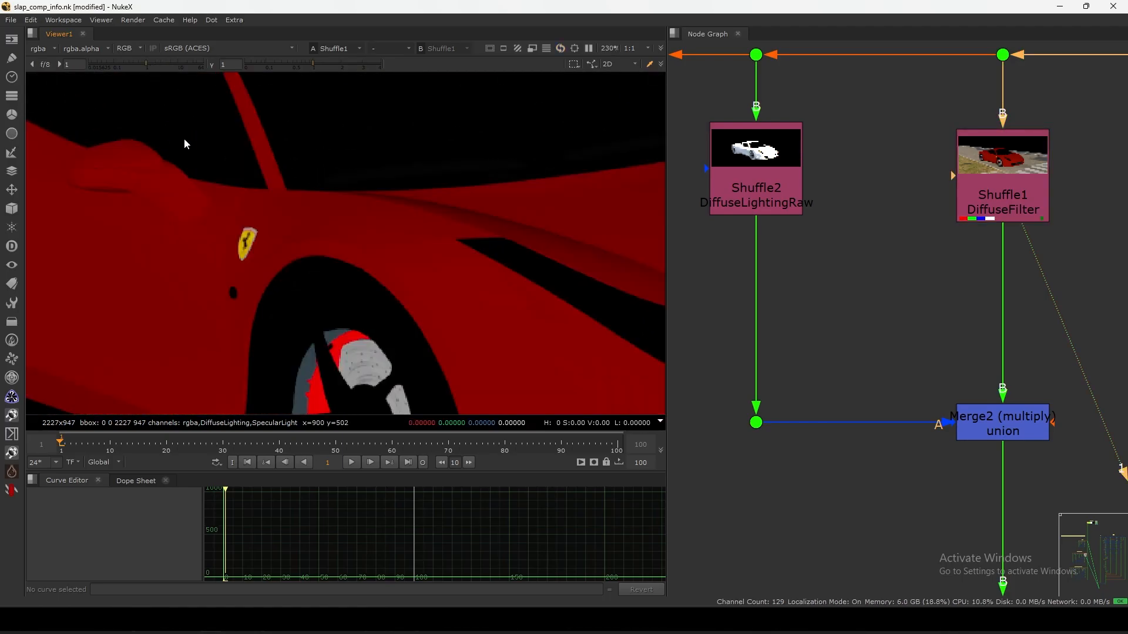
# Examine the fender badge and the hood badge up close in the DiffuseFilter pass
pyautogui.scroll(2, 259, 237)
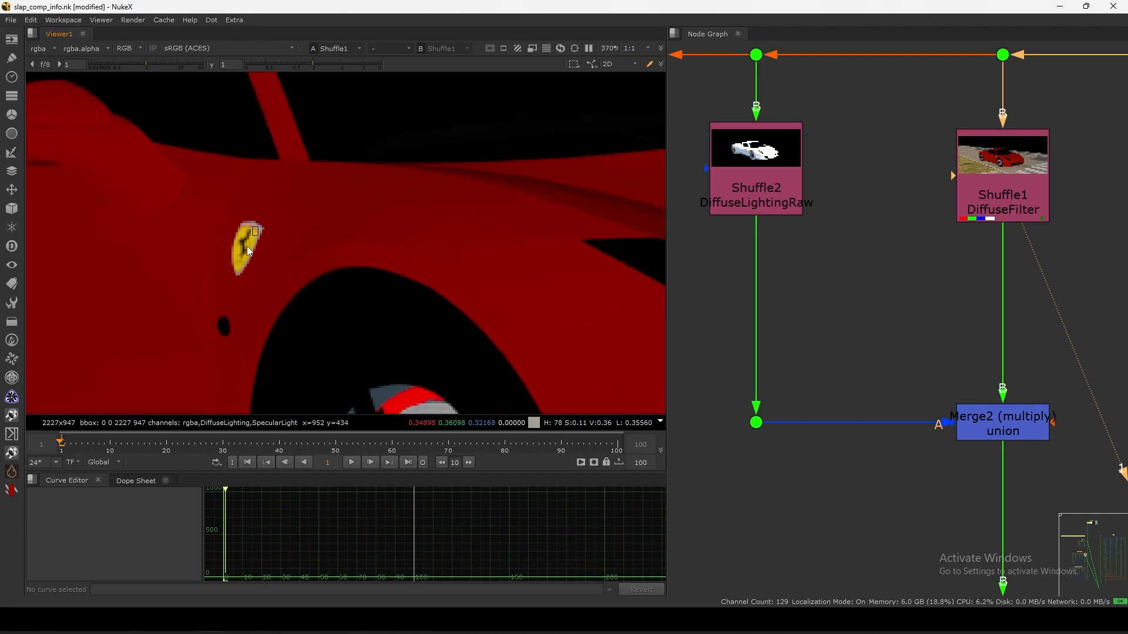
pyautogui.scroll(-4, 410, 340)
pyautogui.scroll(3, 457, 287)
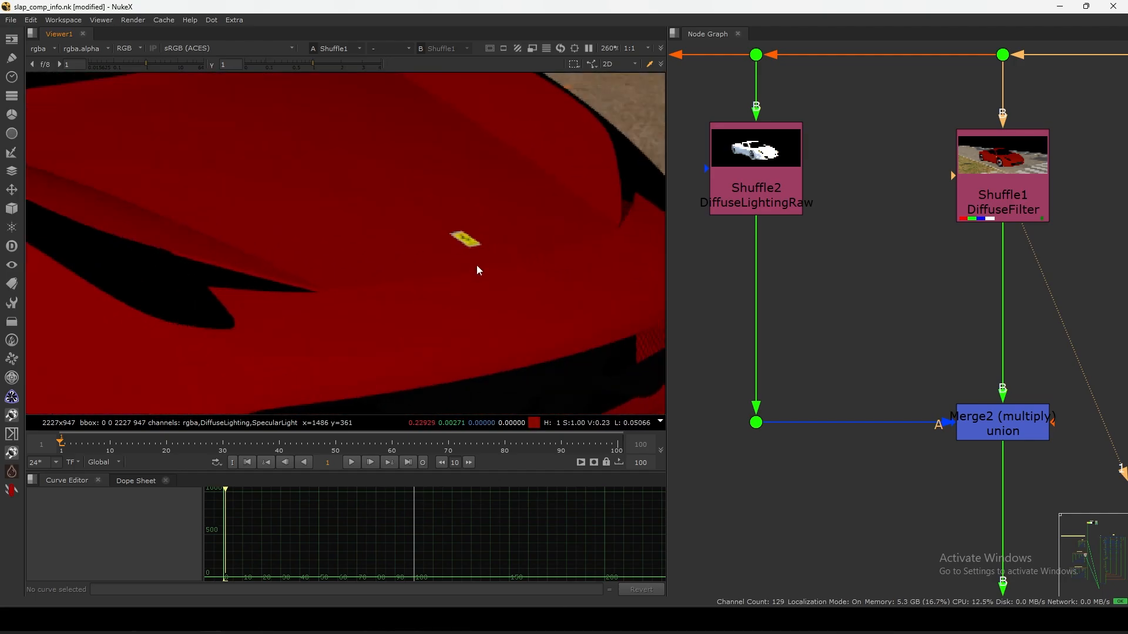
# Display the DiffuseLightingRaw pass in the viewer and examine the car's lighting as a whole and up close at the front fender
pyautogui.press('f')
pyautogui.click(793, 221)
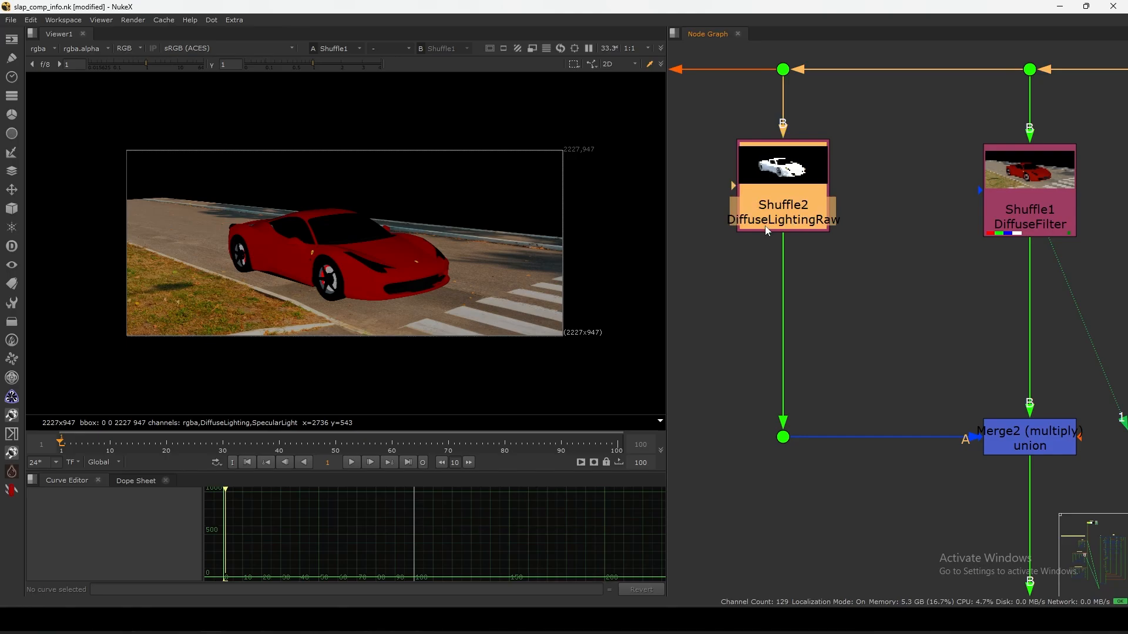
pyautogui.press('1')
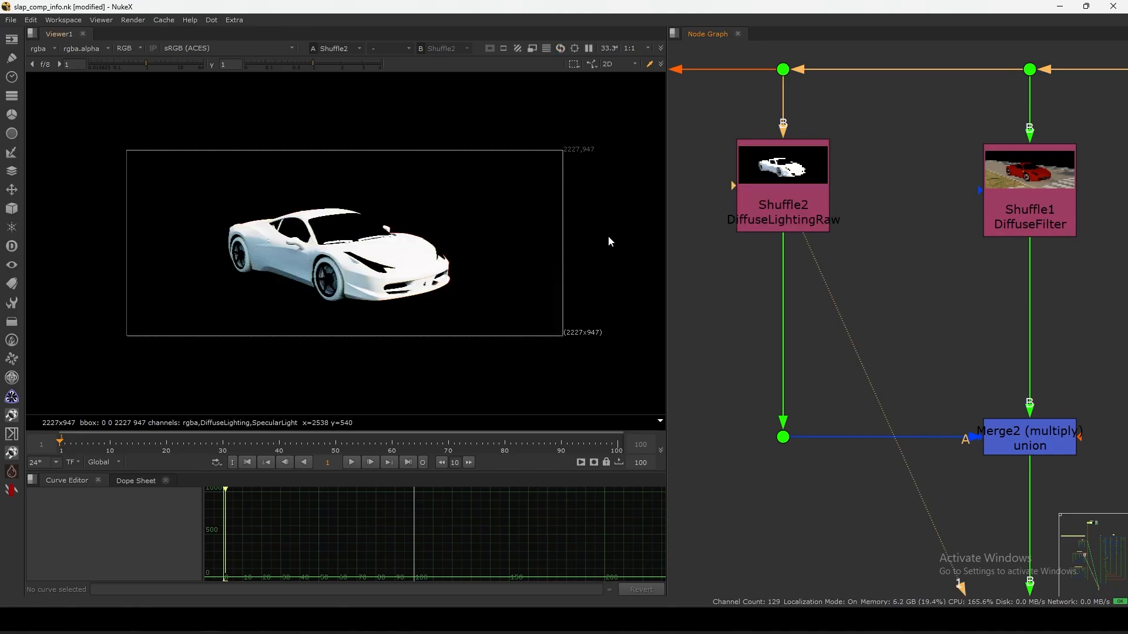
pyautogui.scroll(3, 445, 283)
pyautogui.moveTo(568, 170); pyautogui.dragTo(258, 340)
pyautogui.moveTo(364, 278); pyautogui.dragTo(390, 295, button='middle')
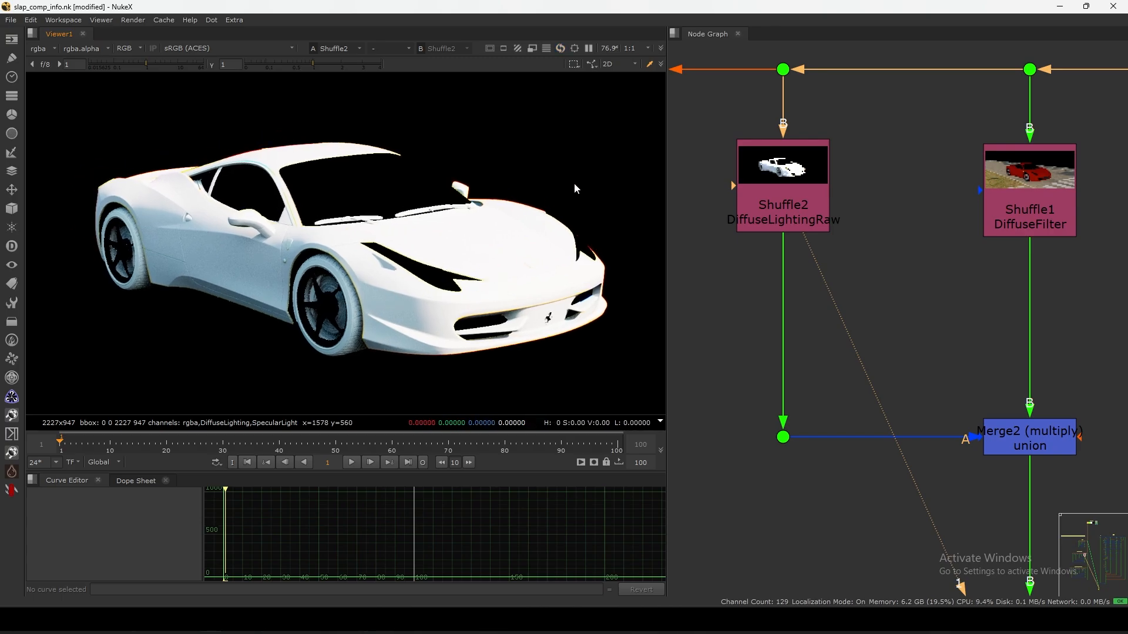
pyautogui.moveTo(595, 171); pyautogui.dragTo(446, 278)
pyautogui.moveTo(363, 238); pyautogui.dragTo(376, 240, button='middle')
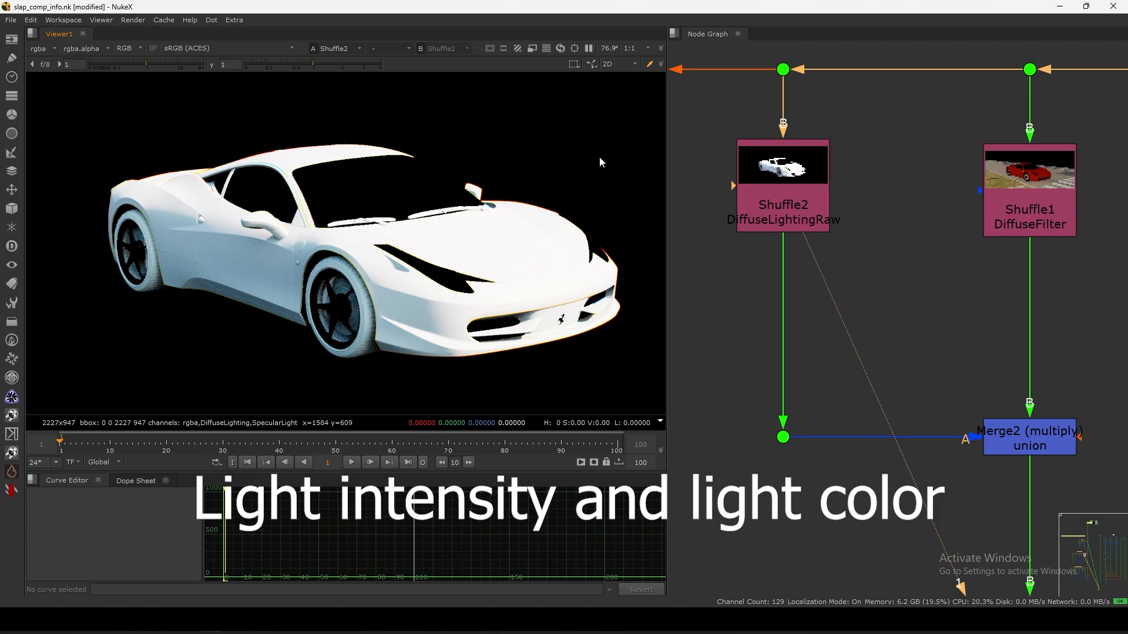
pyautogui.scroll(5, 387, 277)
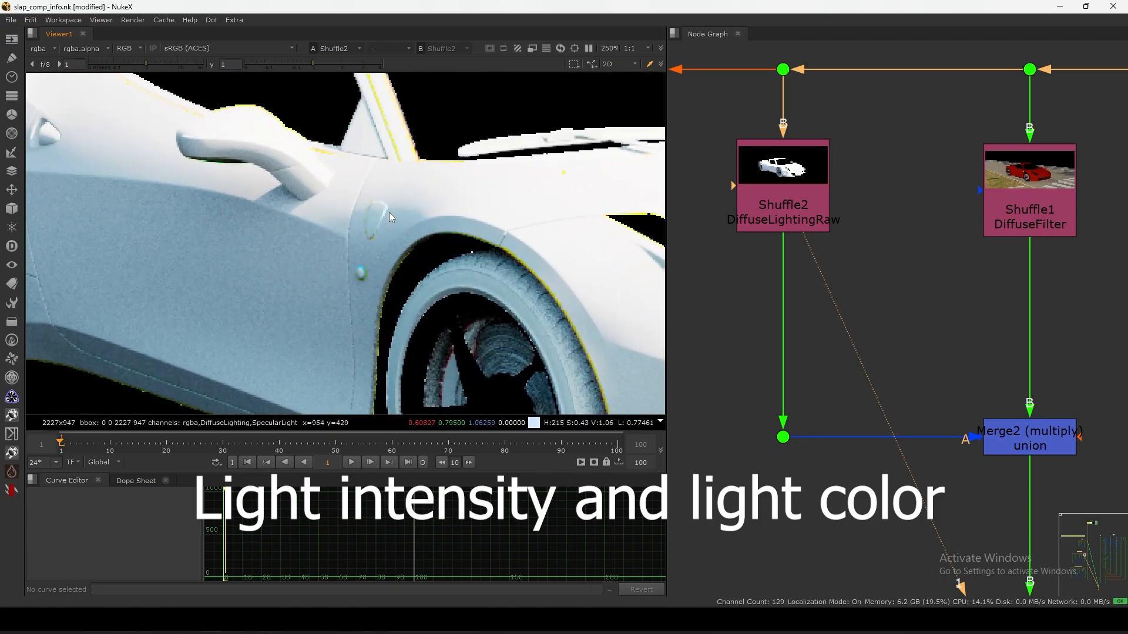
pyautogui.scroll(-5, 389, 213)
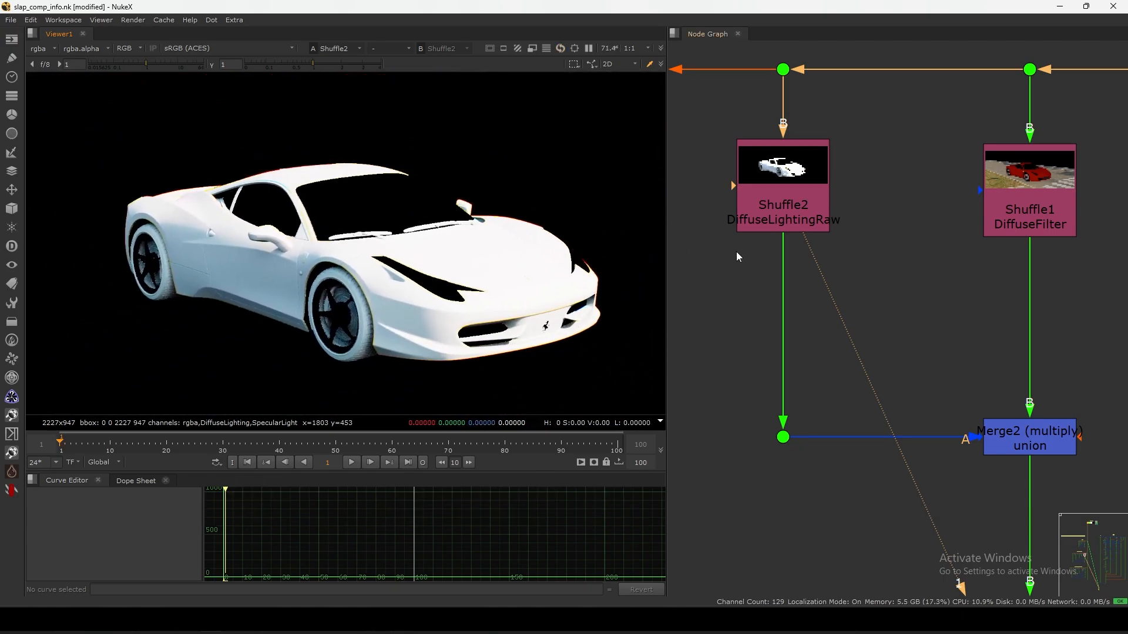
# Compare the DiffuseFilter and DiffuseLightingRaw passes by displaying them in turn in the viewer
pyautogui.moveTo(735, 257); pyautogui.dragTo(836, 205)
pyautogui.moveTo(788, 204); pyautogui.dragTo(785, 204)
pyautogui.moveTo(995, 202); pyautogui.dragTo(1000, 203)
pyautogui.press('1')
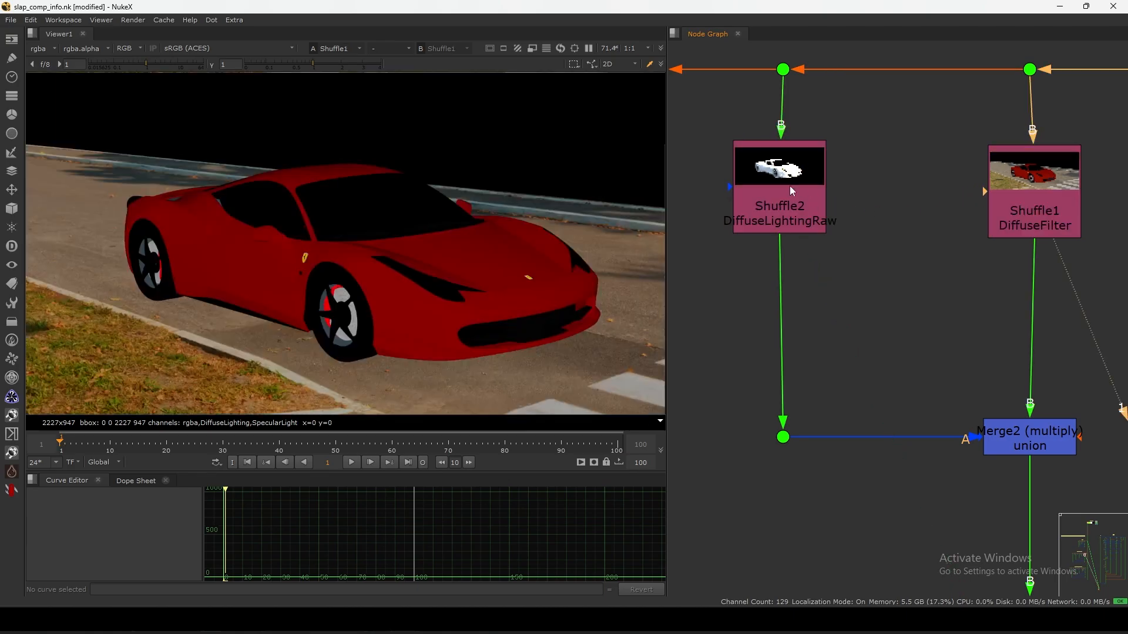
pyautogui.moveTo(789, 187); pyautogui.dragTo(787, 188)
pyautogui.press('1')
pyautogui.moveTo(1006, 195); pyautogui.dragTo(1001, 196)
pyautogui.moveTo(785, 205); pyautogui.dragTo(788, 210)
# Display the multiply merge of DiffuseFilter and DiffuseLightingRaw and examine the combined diffuse result
pyautogui.scroll(-3, 795, 226)
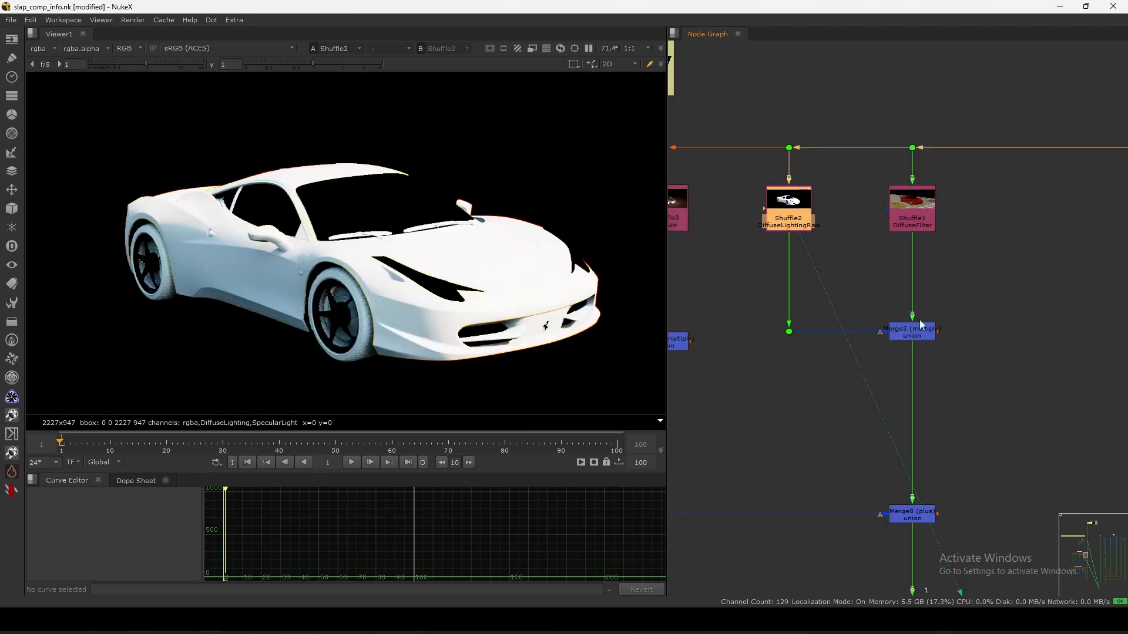
pyautogui.moveTo(972, 300); pyautogui.dragTo(867, 376)
pyautogui.press('1')
pyautogui.click(776, 304)
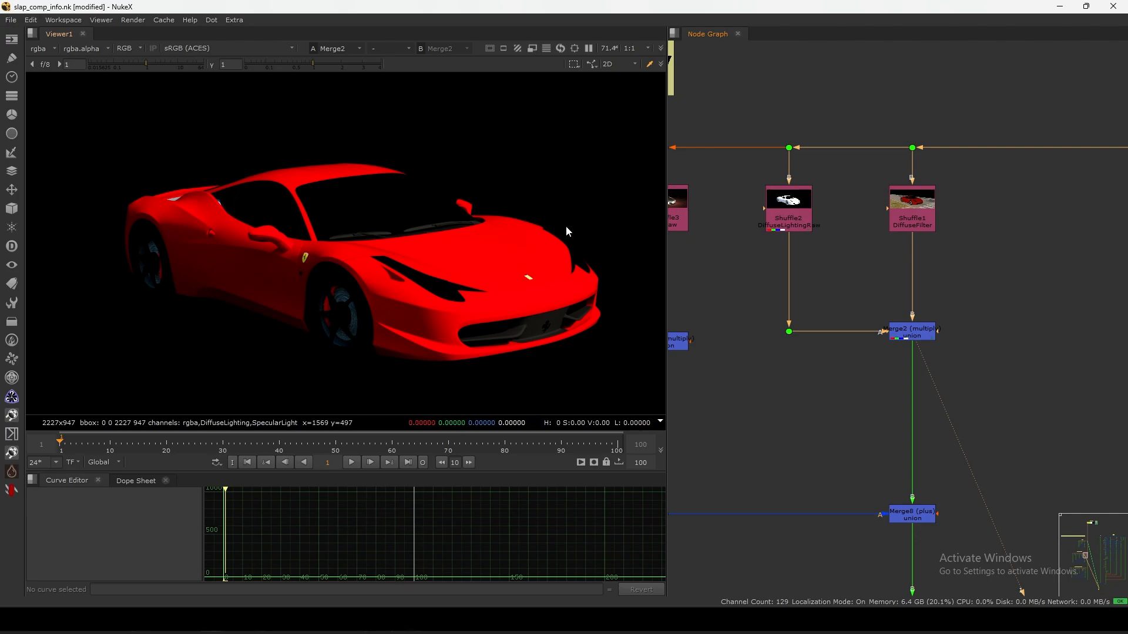
# Compare the multiplied diffuse result with the DiffuseLighting shuffle in the PLUS method's node tree
pyautogui.scroll(-6, 852, 259)
pyautogui.scroll(5, 889, 251)
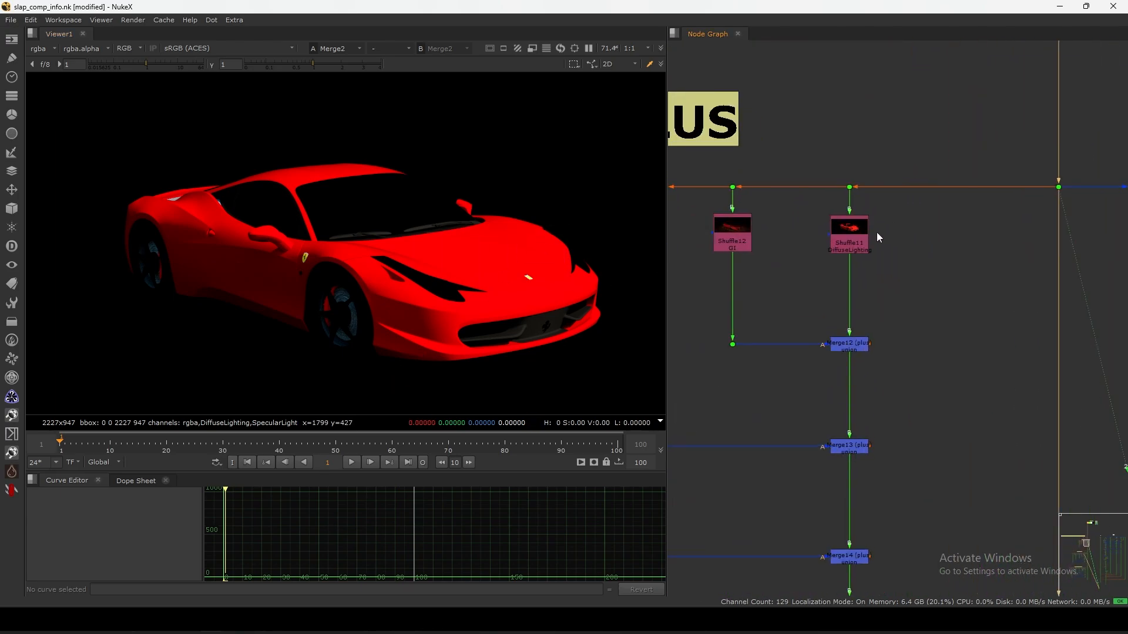
pyautogui.press('1')
pyautogui.click(829, 228)
pyautogui.scroll(-5, 846, 230)
pyautogui.moveTo(811, 505); pyautogui.dragTo(757, 198, button='middle')
pyautogui.scroll(4, 894, 289)
pyautogui.scroll(3, 857, 209)
# Display the Merge2 multiply node and toggle it off and on repeatedly to check its effect on the diffuse image
pyautogui.moveTo(1017, 292); pyautogui.dragTo(852, 422)
pyautogui.press('1')
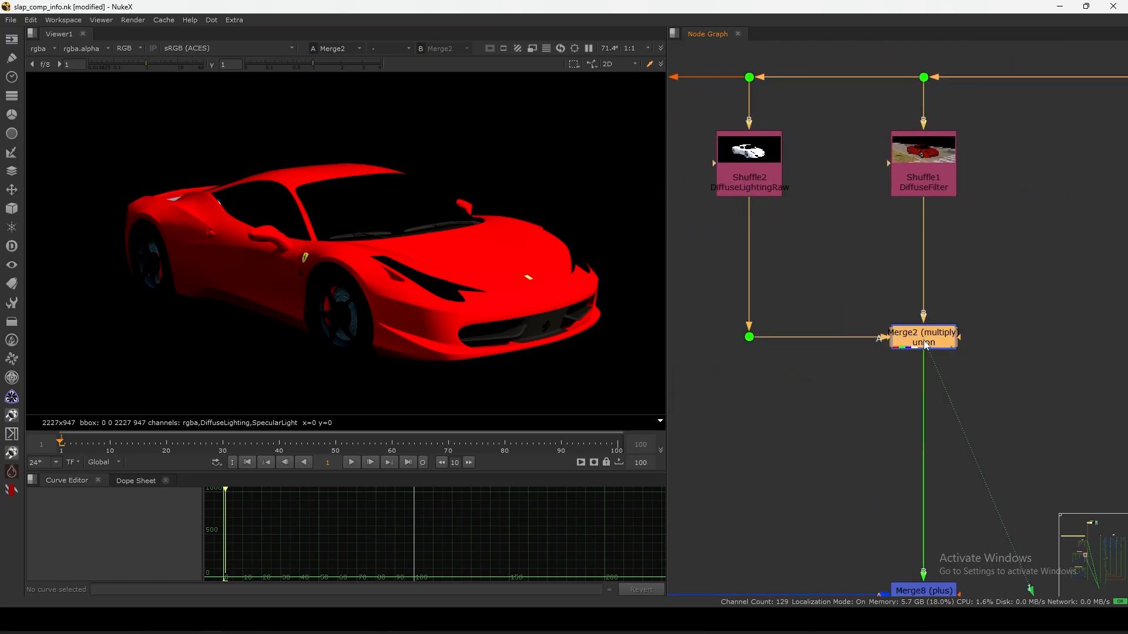
pyautogui.press('d')
pyautogui.press('d')
pyautogui.press('d')
pyautogui.press('d')
pyautogui.press('d')
pyautogui.press('d')
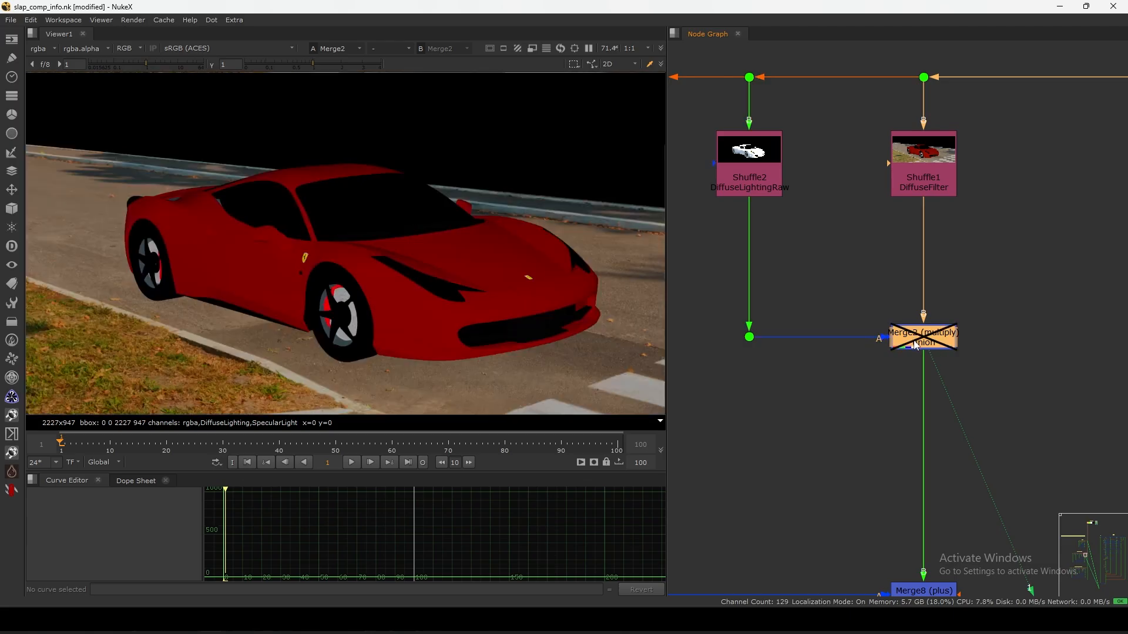
# Display the DiffuseFilter pass by itself, and display the DiffuseLightingRaw pass for comparison
pyautogui.click(914, 192)
pyautogui.press('1')
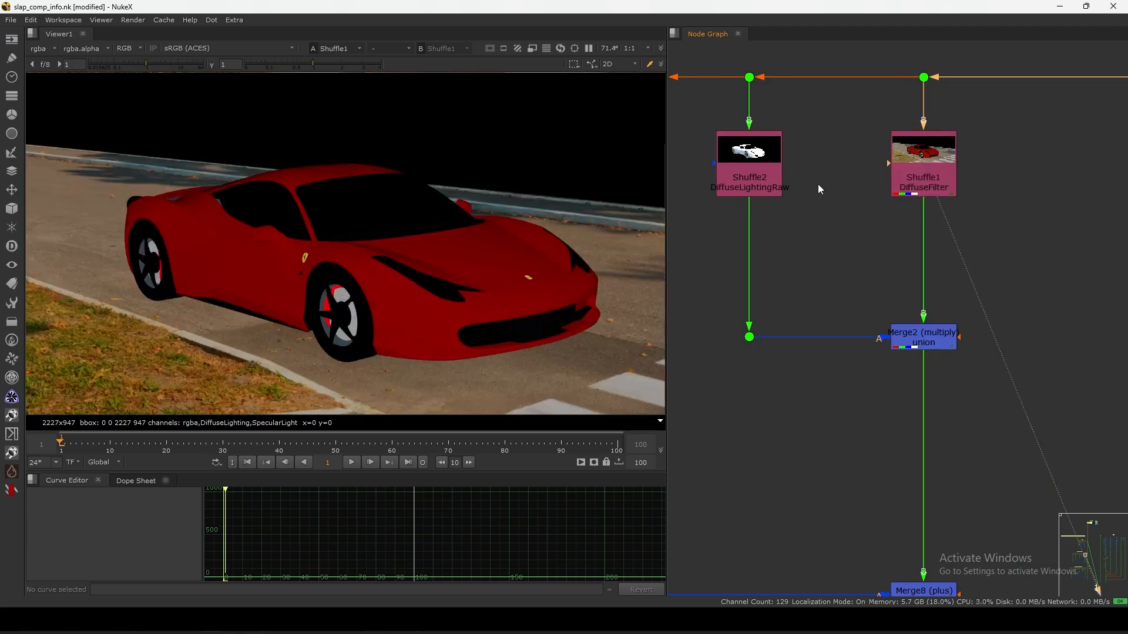
pyautogui.press('1')
pyautogui.click(907, 186)
pyautogui.press('1')
pyautogui.click(748, 177)
pyautogui.press('1')
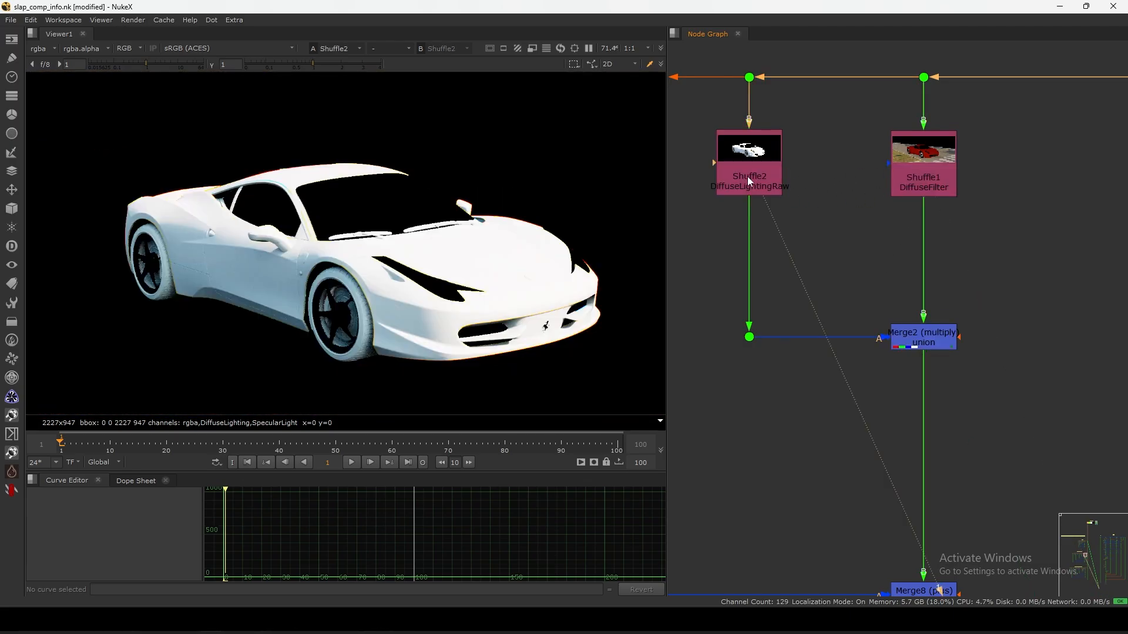
# View the DiffuseFilter pass, the DiffuseLightingRaw pass and their Merge2 multiply result one after another
pyautogui.click(933, 172)
pyautogui.press('1')
pyautogui.click(741, 176)
pyautogui.press('1')
pyautogui.click(916, 338)
pyautogui.press('1')
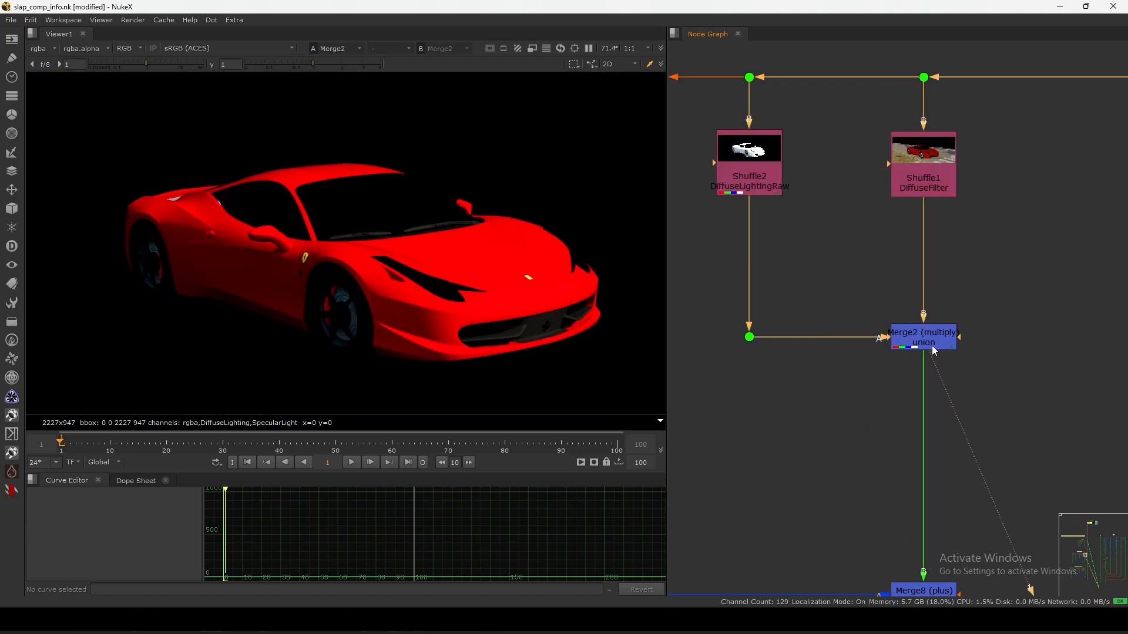
# Add a Grade node and insert it between the DiffuseLightingRaw shuffle and the multiply merge
pyautogui.click(833, 257)
pyautogui.press('g')
pyautogui.click(875, 312)
pyautogui.moveTo(836, 279); pyautogui.dragTo(896, 293, button='middle')
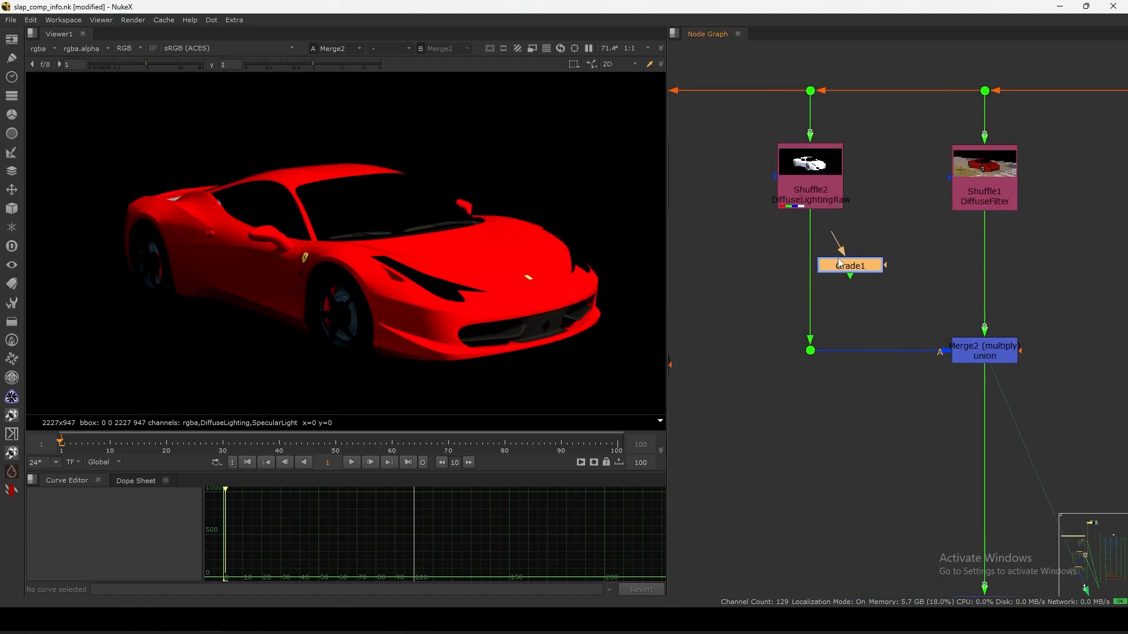
pyautogui.moveTo(839, 262); pyautogui.dragTo(798, 265)
# Try raising the DiffuseLightingRaw Grade's gain to values such as 2.85, then return it to 1
pyautogui.click(823, 181)
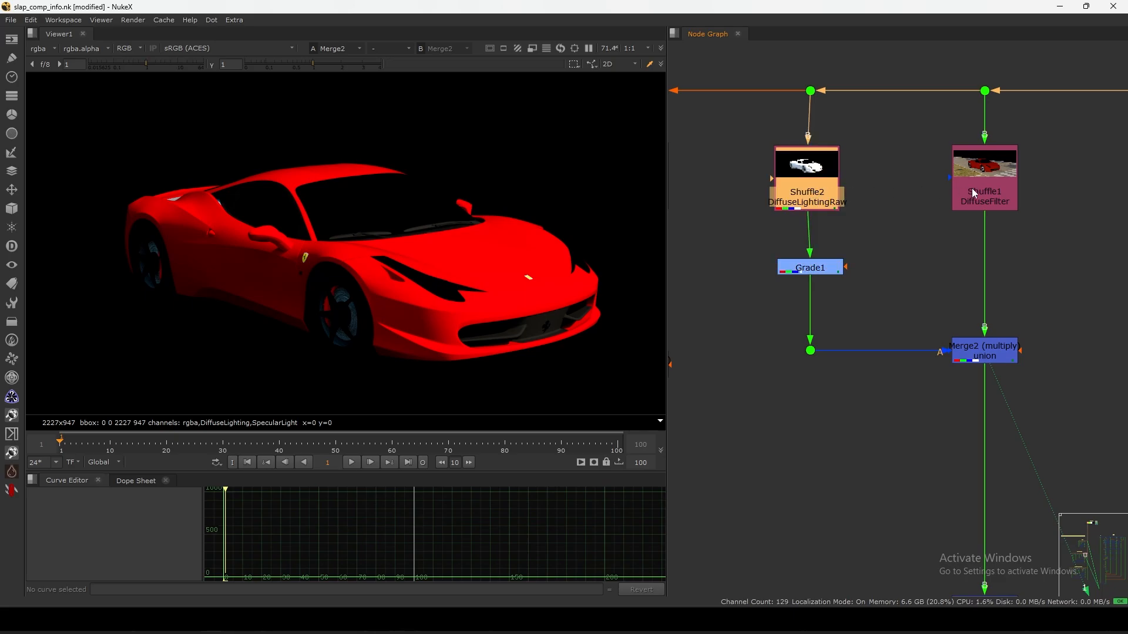
pyautogui.click(972, 188)
pyautogui.click(829, 189)
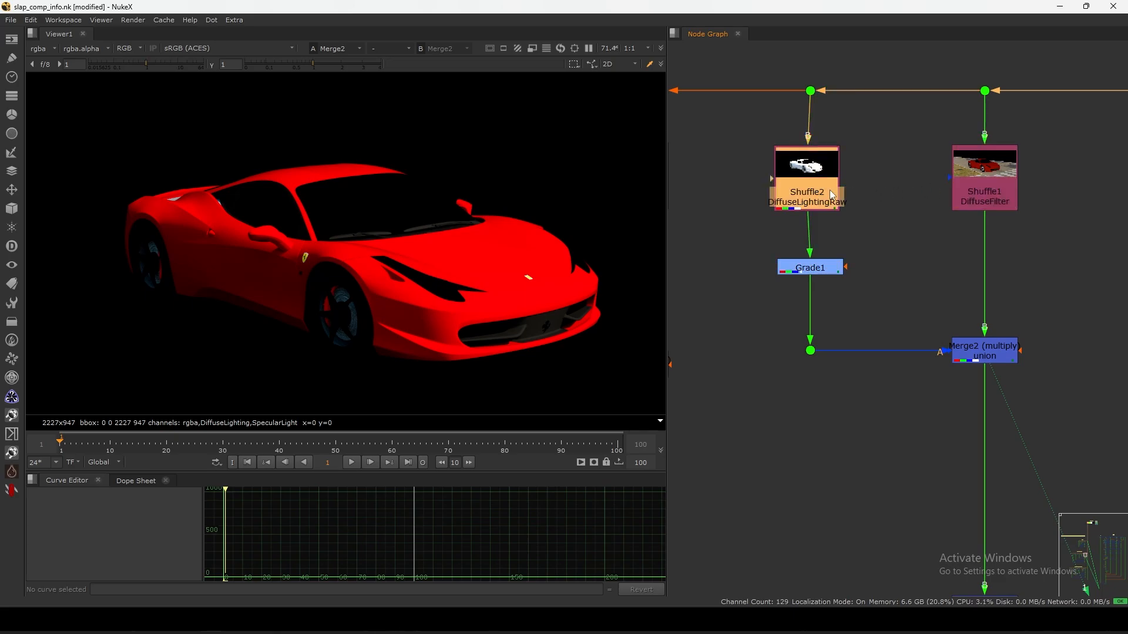
pyautogui.click(821, 271)
pyautogui.doubleClick(812, 275)
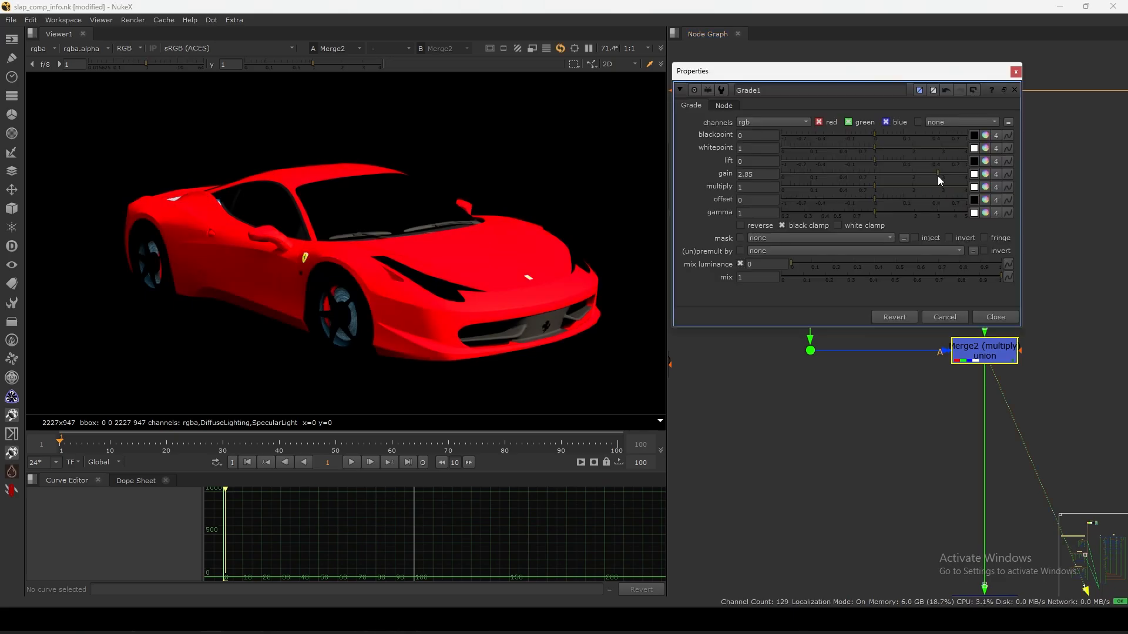
pyautogui.moveTo(826, 175); pyautogui.dragTo(877, 173)
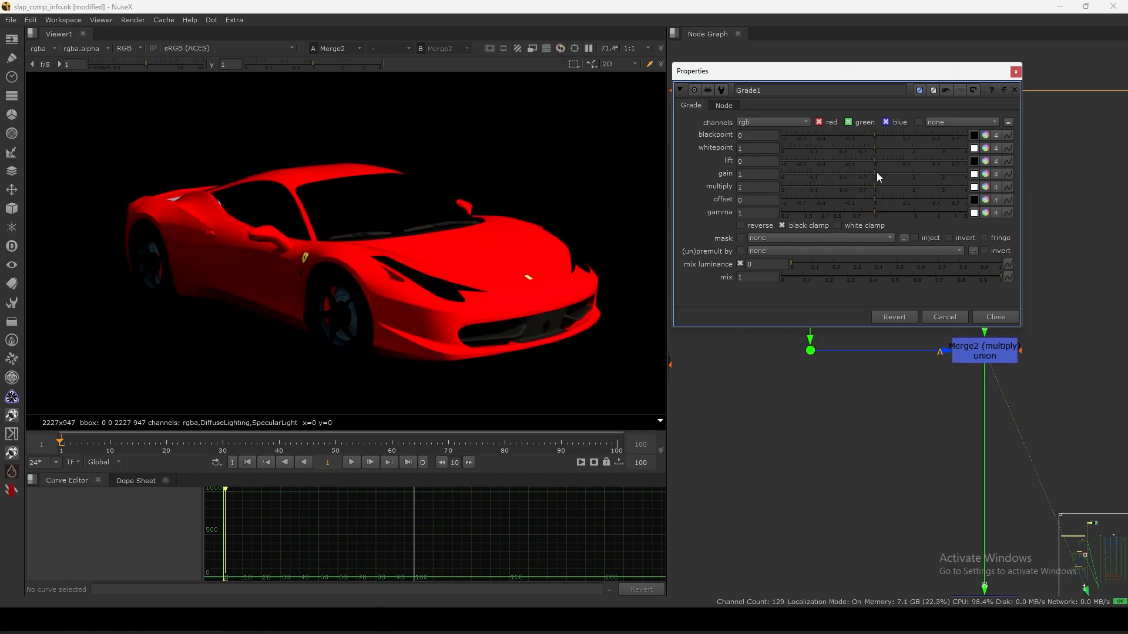
# Try a cool tint on the Grade's gain with temperature 0.96, then remove the Grade node
pyautogui.click(978, 187)
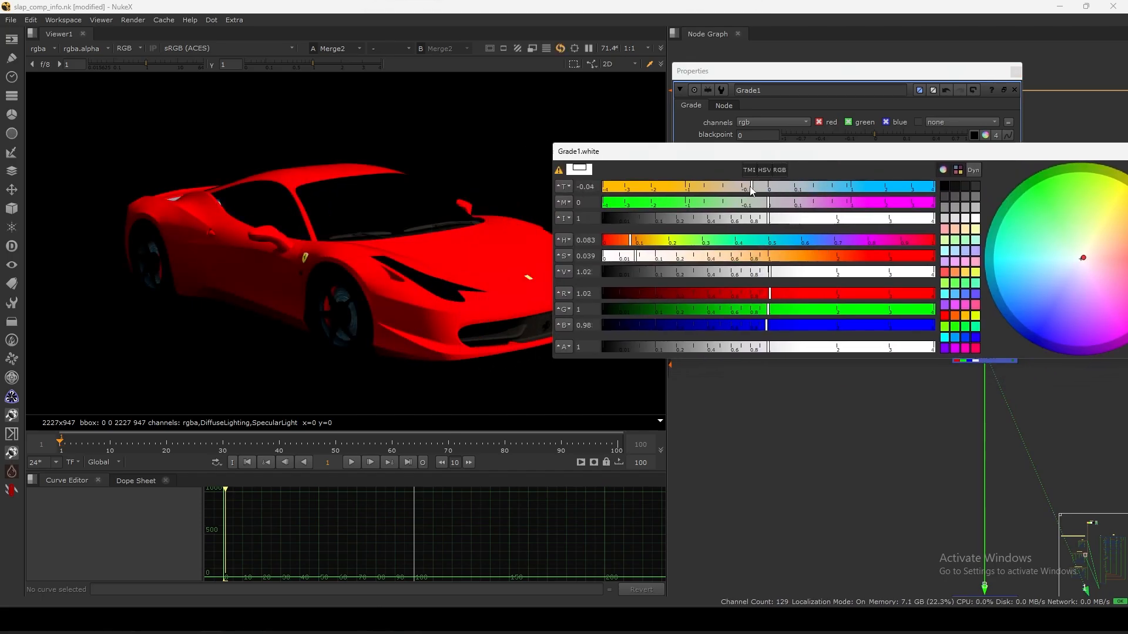
pyautogui.moveTo(693, 193); pyautogui.dragTo(850, 207)
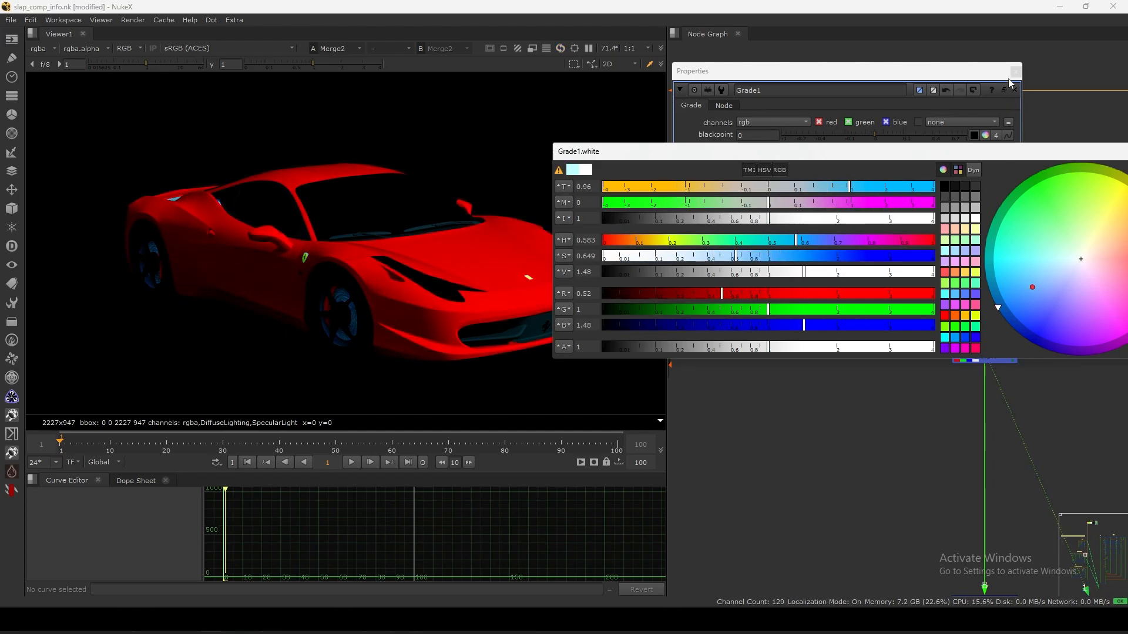
pyautogui.click(1014, 72)
pyautogui.press('Delete')
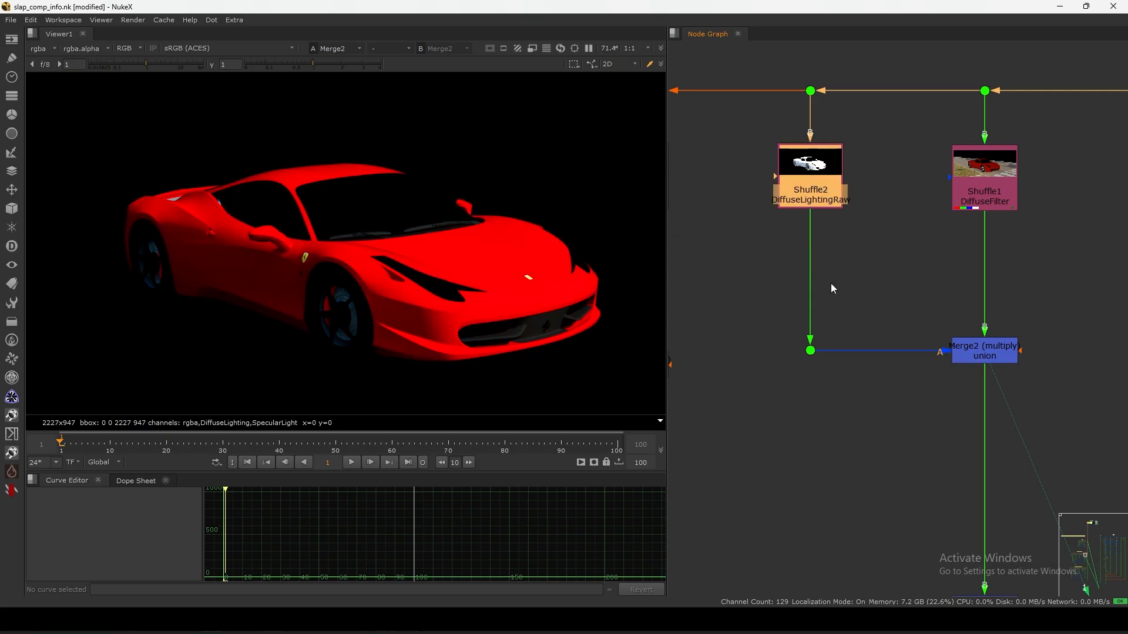
pyautogui.click(973, 205)
pyautogui.press('g')
pyautogui.moveTo(993, 74); pyautogui.dragTo(914, 109)
pyautogui.moveTo(973, 222); pyautogui.dragTo(973, 230)
pyautogui.press('Delete')
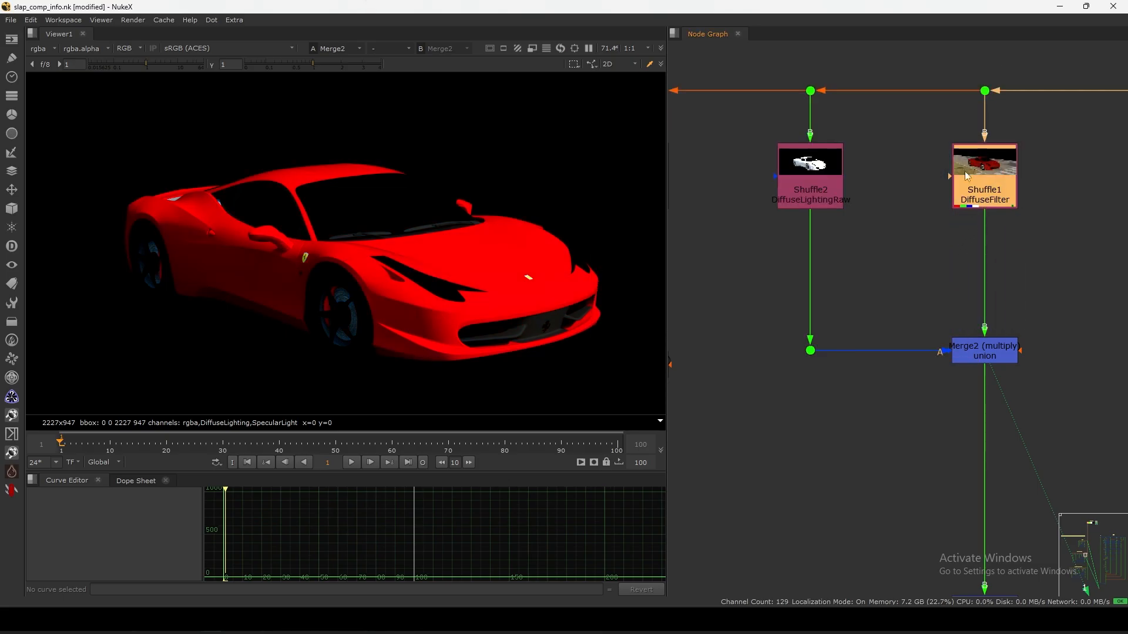
# Insert a HueShift node after the DiffuseFilter shuffle and rotate the hue until the car's paint is green
pyautogui.press('Tab')
pyautogui.write('hues')
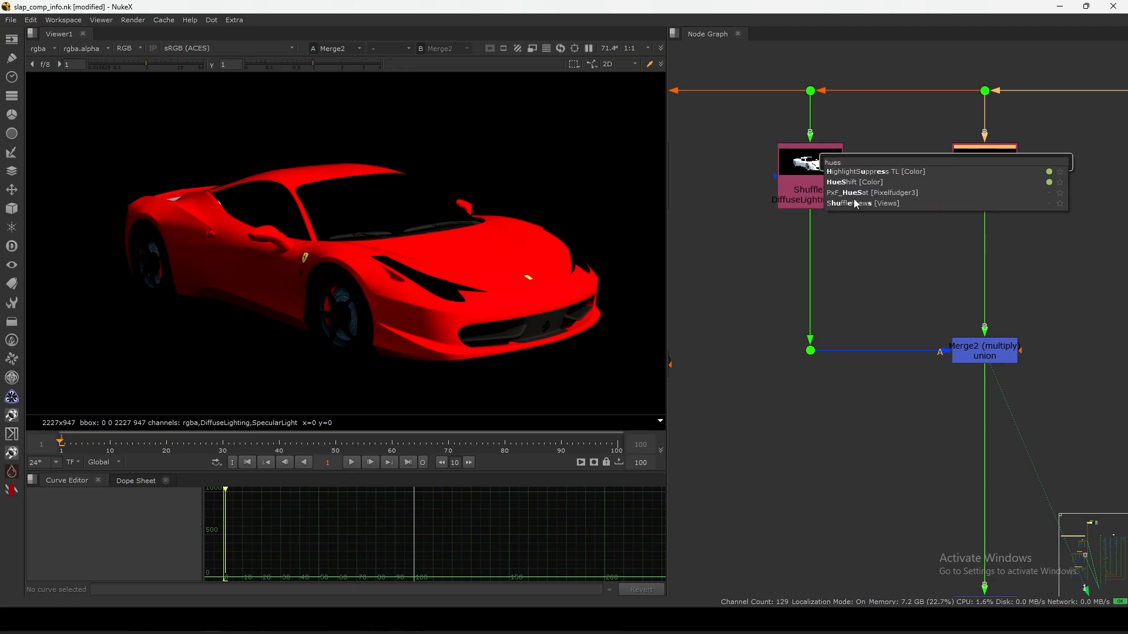
pyautogui.click(859, 183)
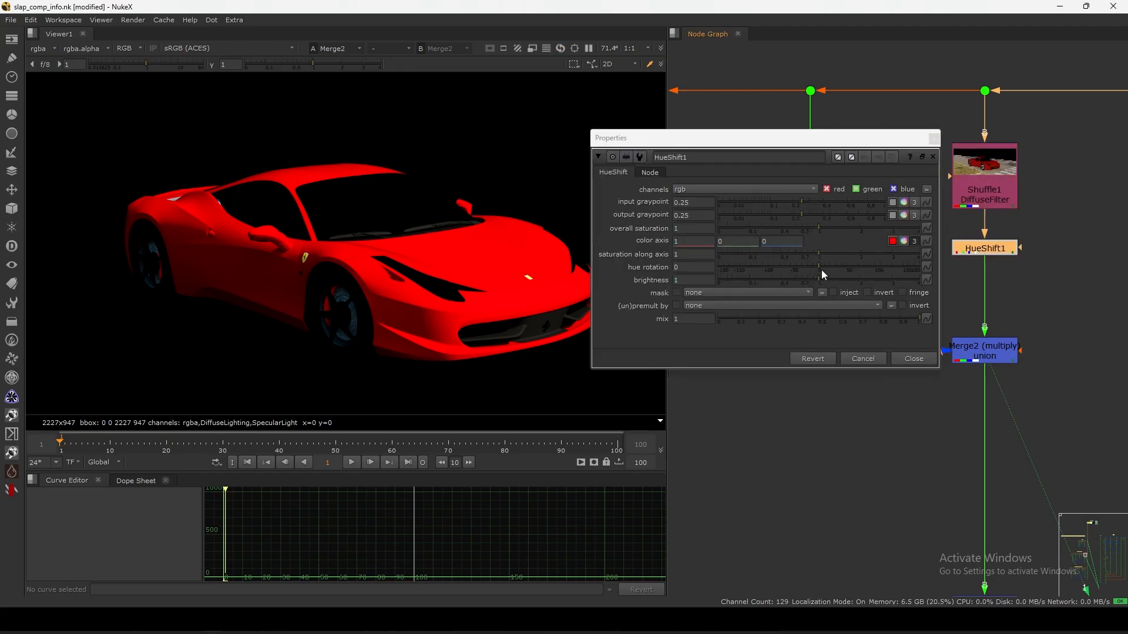
pyautogui.moveTo(821, 270); pyautogui.dragTo(858, 270)
pyautogui.click(916, 359)
pyautogui.click(944, 325)
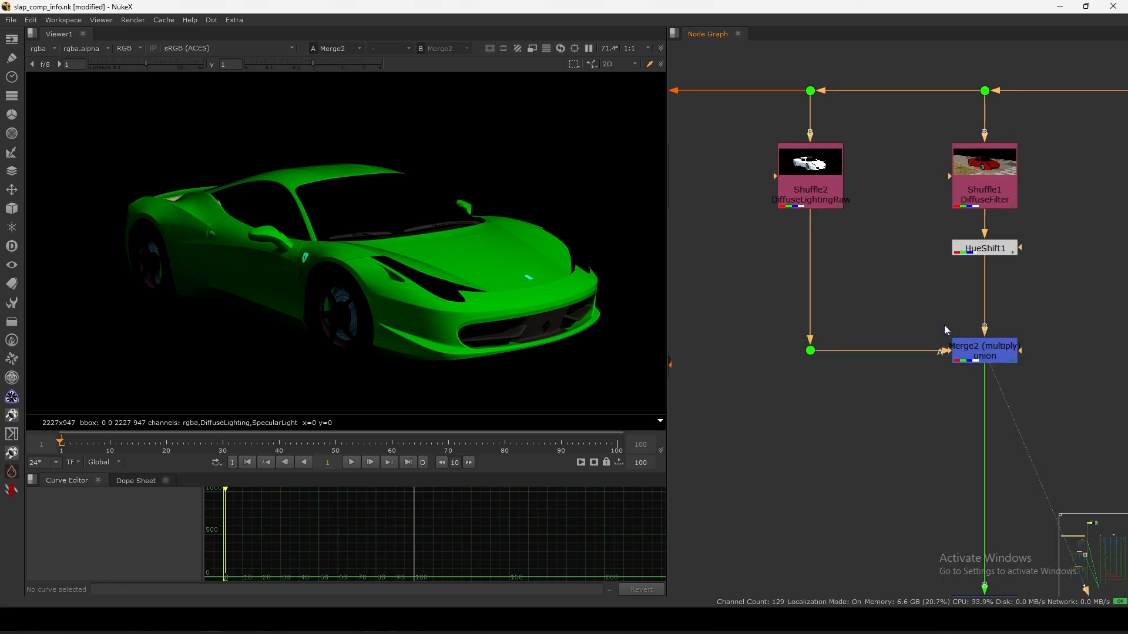
# Compare the raw lighting input of the multiply merge with the hue-shifted merge result
pyautogui.click(810, 351)
pyautogui.press('1')
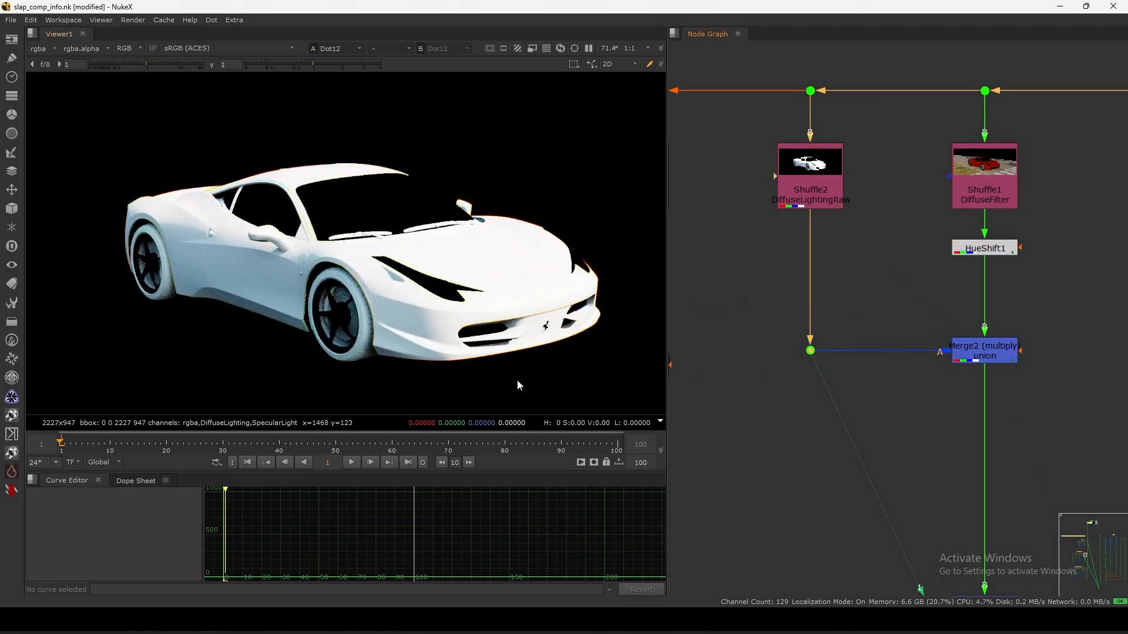
pyautogui.click(978, 358)
pyautogui.press('1')
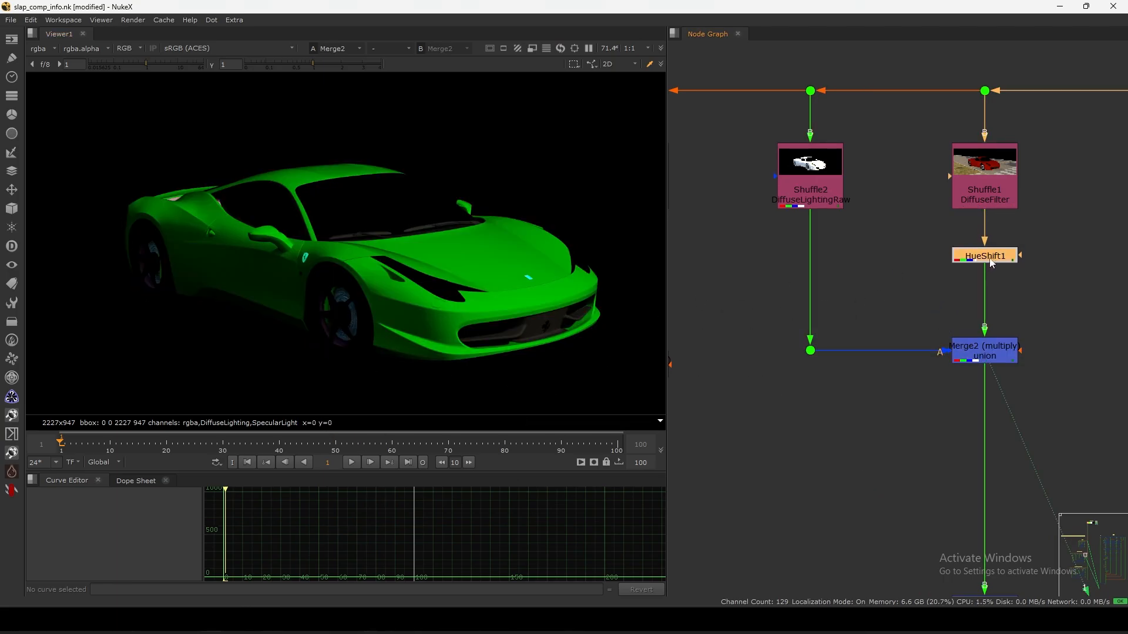
# Toggle the HueShift node off and on to compare the paint colors, then remove it from the DiffuseFilter branch
pyautogui.press('d')
pyautogui.press('d')
pyautogui.doubleClick(987, 261)
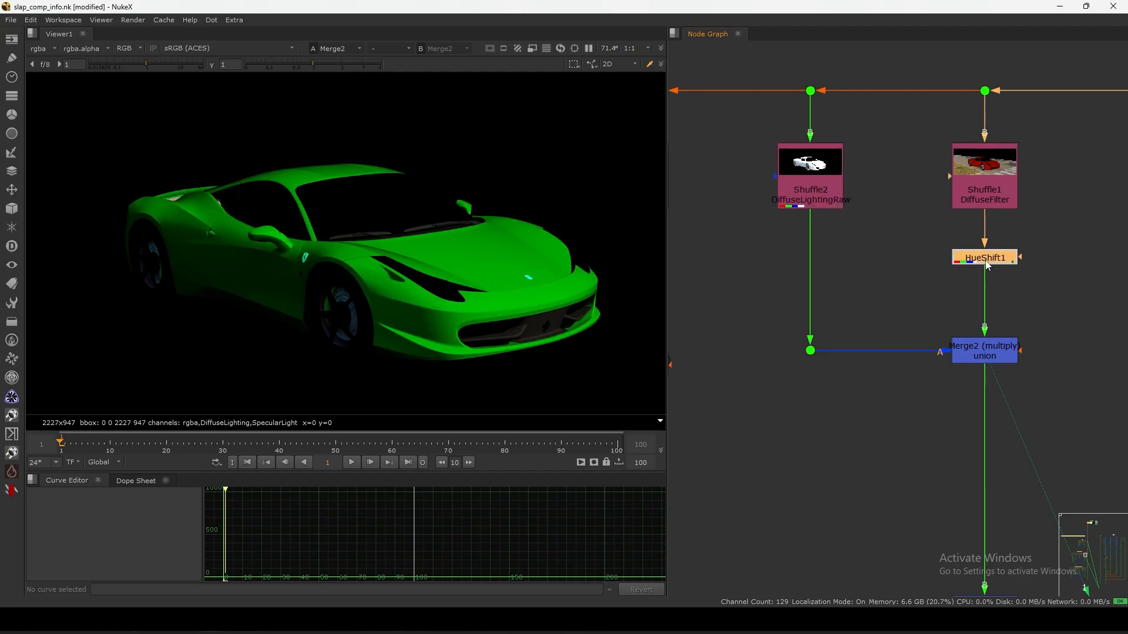
pyautogui.click(987, 260)
pyautogui.press('Delete')
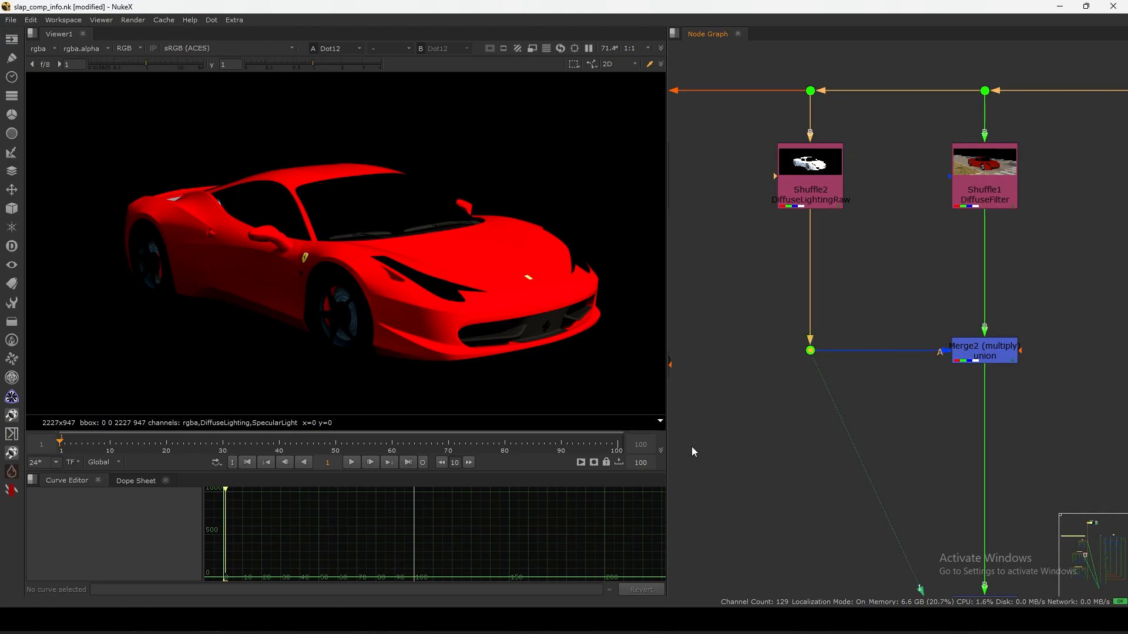
# View the DiffuseFilter pass by itself, and view the raw lighting at the multiply merge's A input
pyautogui.moveTo(871, 129); pyautogui.dragTo(718, 246)
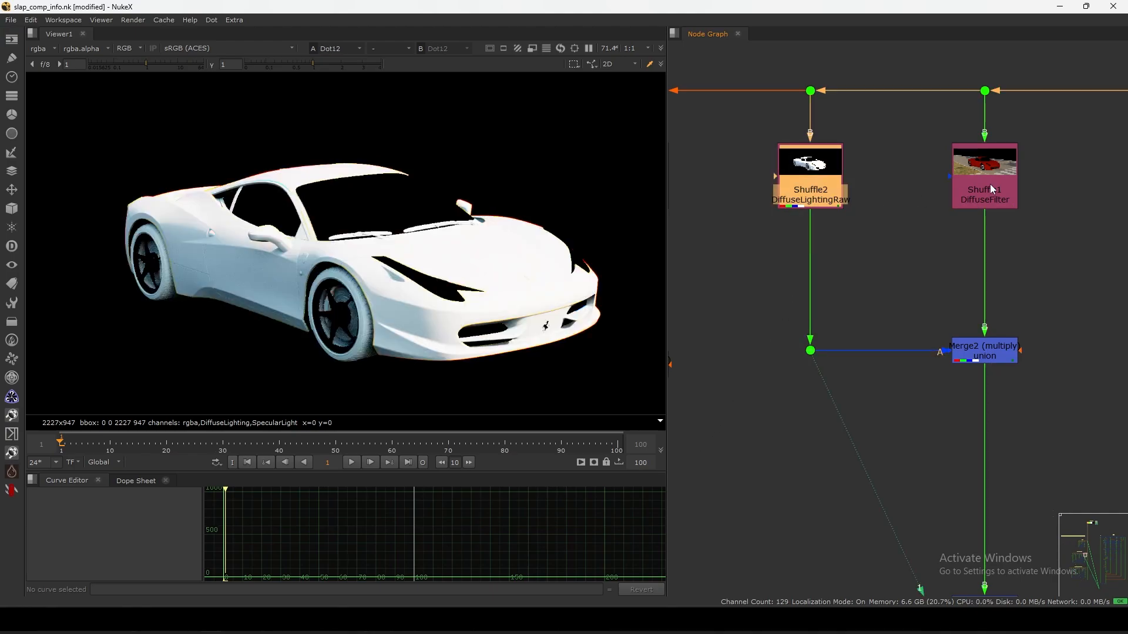
pyautogui.press('1')
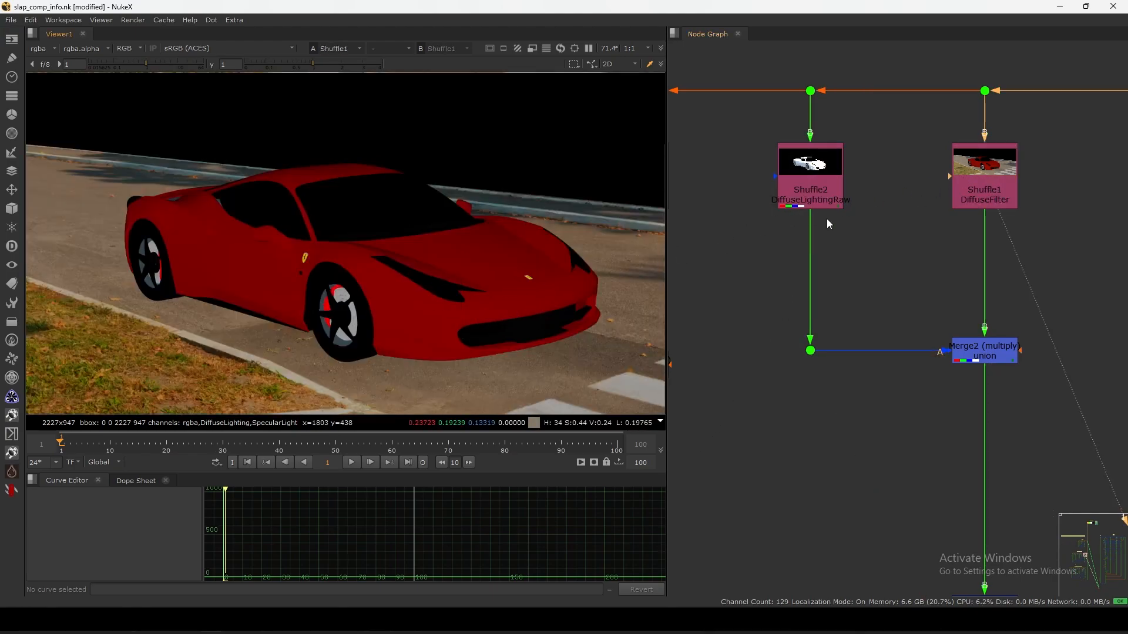
pyautogui.moveTo(858, 254); pyautogui.dragTo(785, 374)
pyautogui.press('1')
# Examine the other filter and raw pass pairs and their merges in the PLUS_Multiplay node tree
pyautogui.scroll(-5, 728, 493)
pyautogui.moveTo(728, 492); pyautogui.dragTo(907, 341, button='middle')
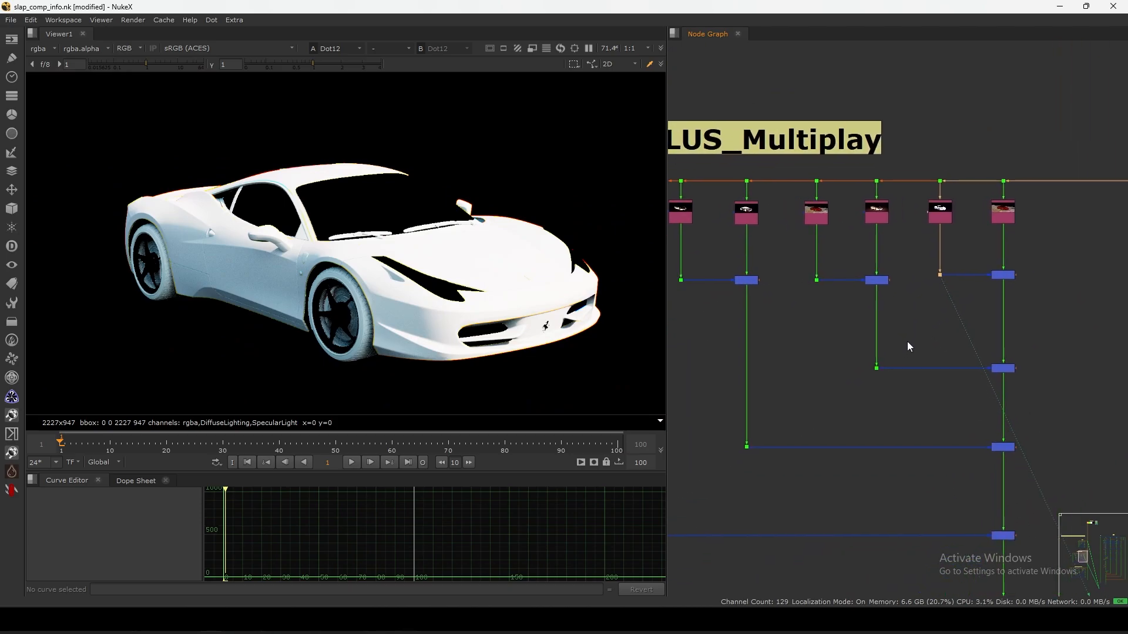
pyautogui.scroll(5, 966, 221)
pyautogui.moveTo(1007, 158); pyautogui.dragTo(836, 253)
pyautogui.scroll(-3, 881, 292)
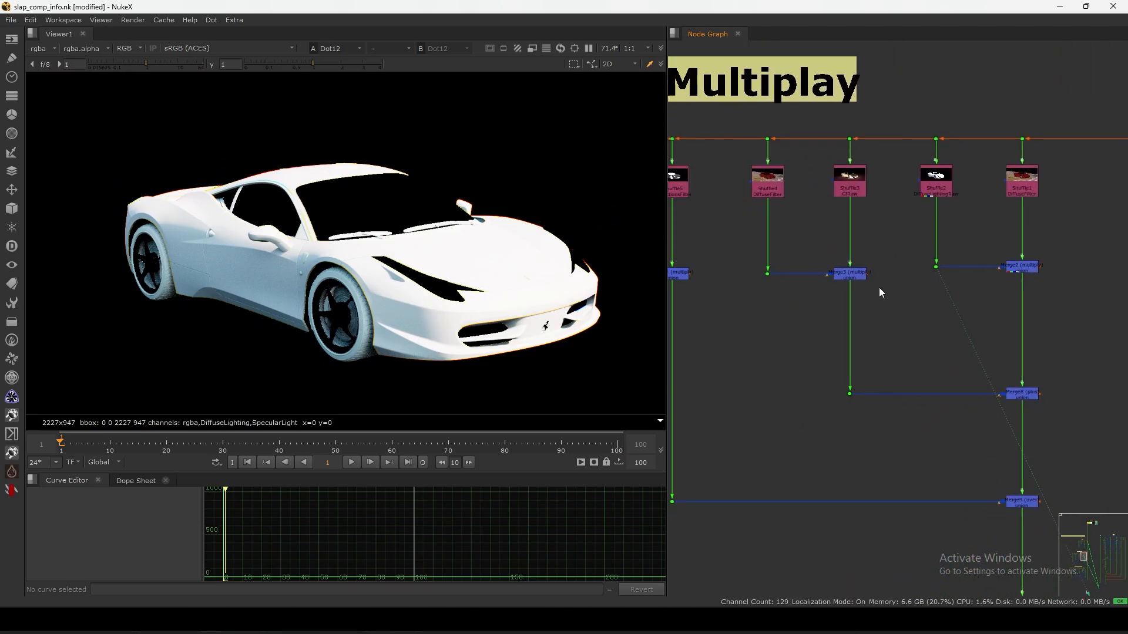
# Compare the DiffuseFilter pass with the DiffuseLightingRaw pass of PLUS_Multiplay, then fit the raw lighting image in the viewer
pyautogui.scroll(5, 1015, 175)
pyautogui.moveTo(1017, 171); pyautogui.dragTo(833, 410)
pyautogui.scroll(-6, 920, 268)
pyautogui.click(882, 241)
pyautogui.keyDown('ctrl'); pyautogui.keyDown('shift'); pyautogui.click(990, 250); pyautogui.keyUp('shift'); pyautogui.keyUp('ctrl')
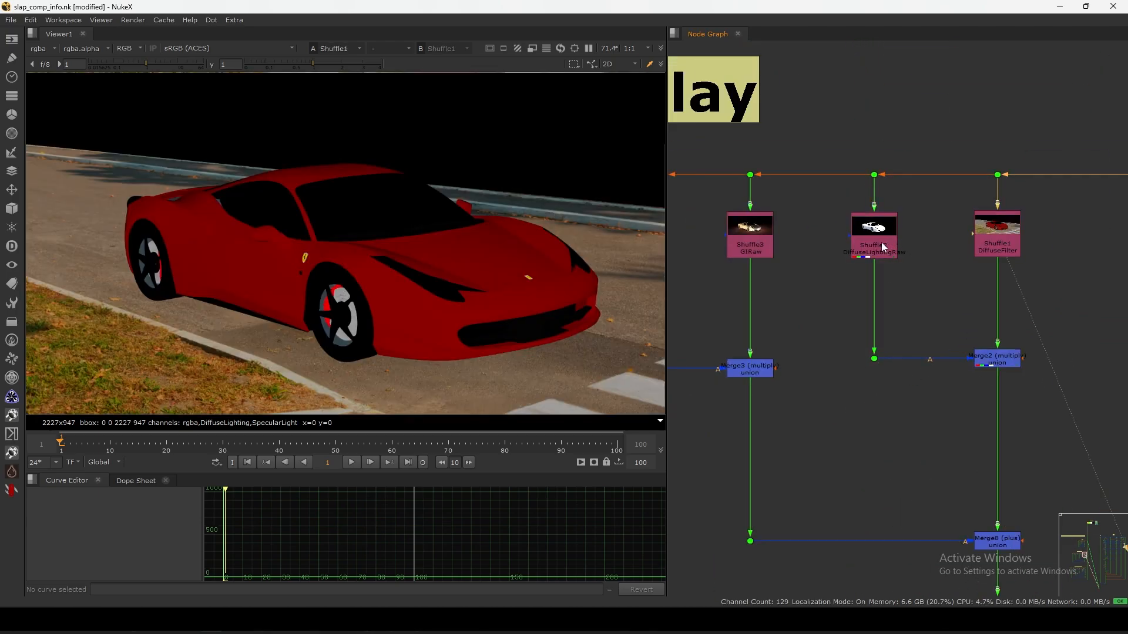
pyautogui.keyDown('ctrl'); pyautogui.keyDown('shift'); pyautogui.click(882, 246); pyautogui.keyUp('shift'); pyautogui.keyUp('ctrl')
pyautogui.keyDown('ctrl'); pyautogui.keyDown('shift'); pyautogui.click(995, 252); pyautogui.keyUp('shift'); pyautogui.keyUp('ctrl')
pyautogui.keyDown('ctrl'); pyautogui.keyDown('shift'); pyautogui.click(882, 242); pyautogui.keyUp('shift'); pyautogui.keyUp('ctrl')
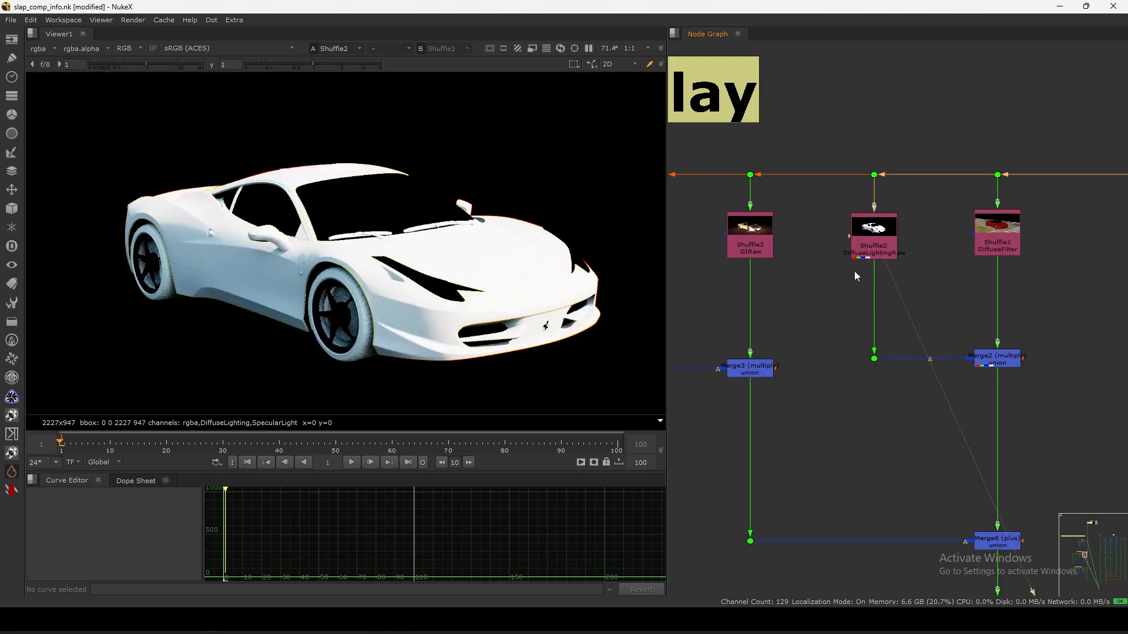
pyautogui.moveTo(855, 271); pyautogui.dragTo(889, 259, button='middle')
pyautogui.scroll(-4, 494, 270)
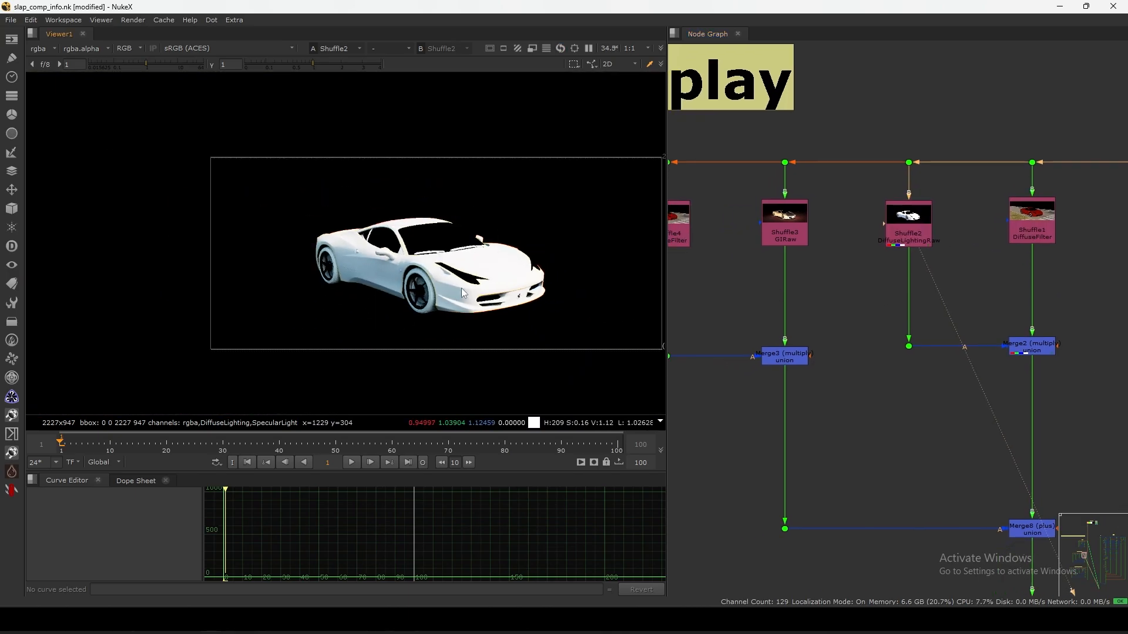
pyautogui.press('f')
# View the GIRaw pass of the PLUS_Multiplay tree by itself
pyautogui.moveTo(768, 275); pyautogui.dragTo(907, 238, button='middle')
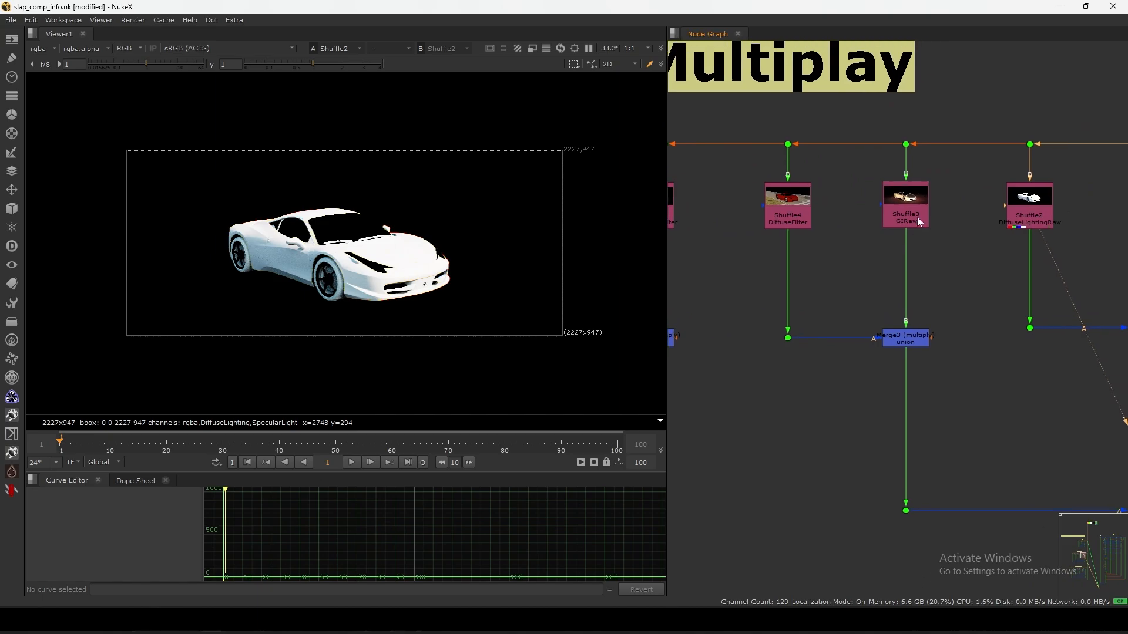
pyautogui.scroll(5, 918, 217)
pyautogui.click(883, 231)
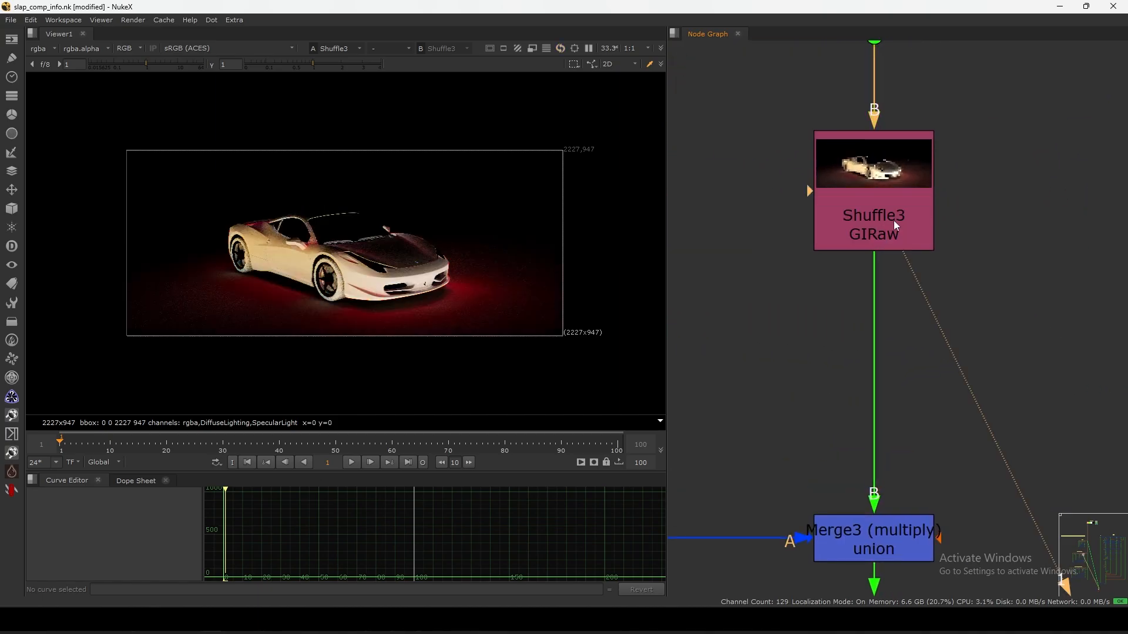
pyautogui.scroll(-3, 859, 266)
pyautogui.moveTo(769, 276); pyautogui.dragTo(881, 266, button='middle')
# View the DiffuseLighting pass and the GI pass in the PLUS tree for comparison with the raw passes
pyautogui.scroll(-10, 881, 259)
pyautogui.scroll(10, 816, 284)
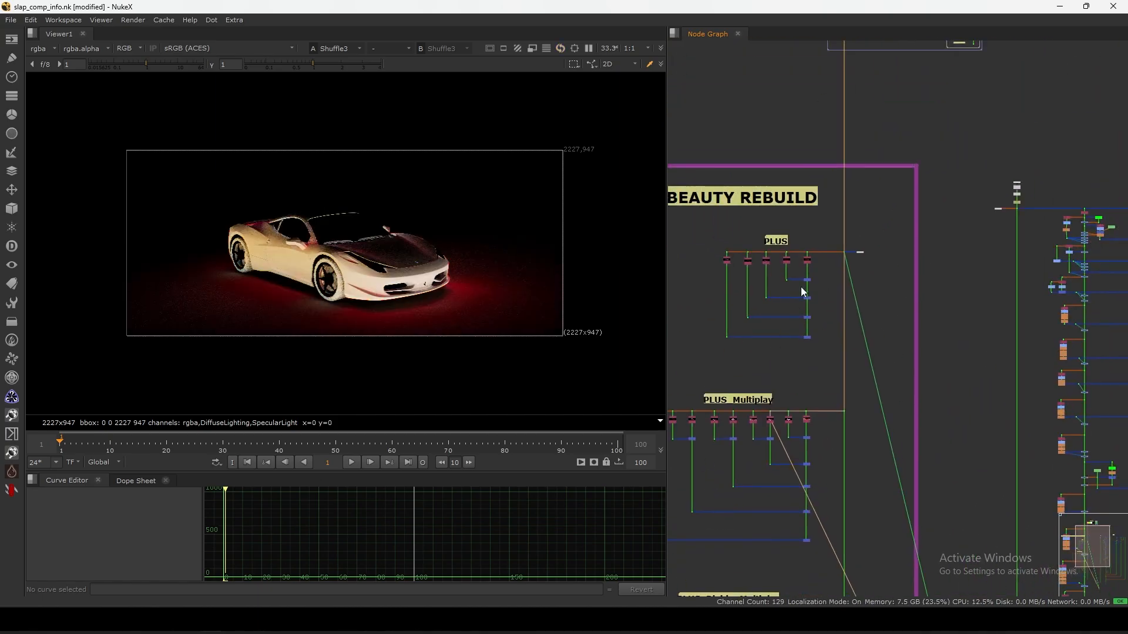
pyautogui.click(921, 233)
pyautogui.press('1')
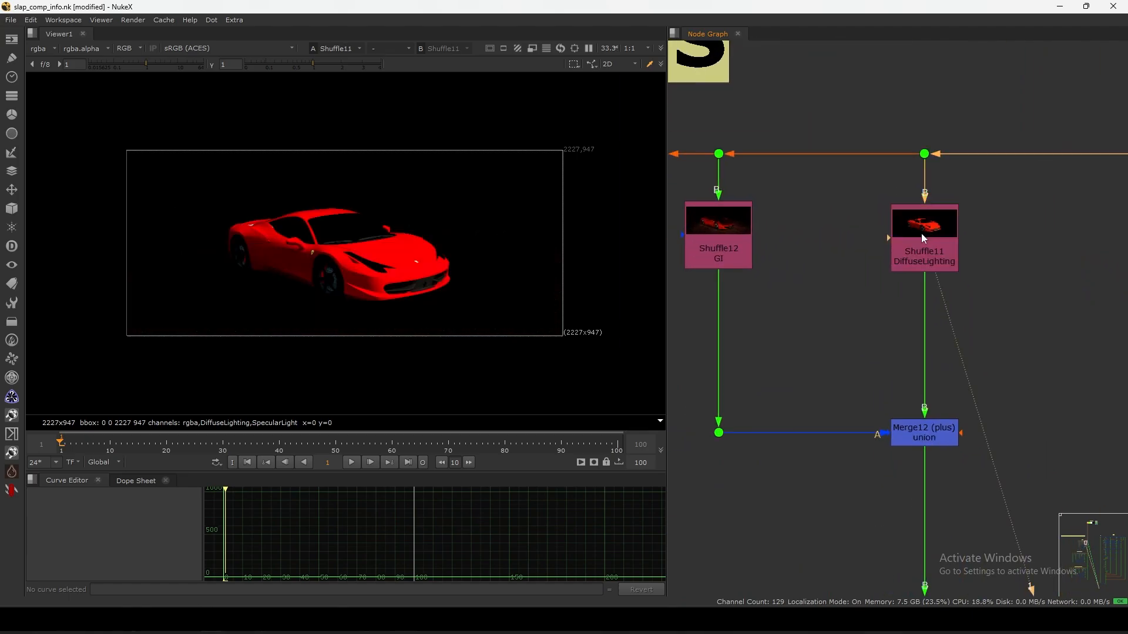
pyautogui.scroll(2, 427, 244)
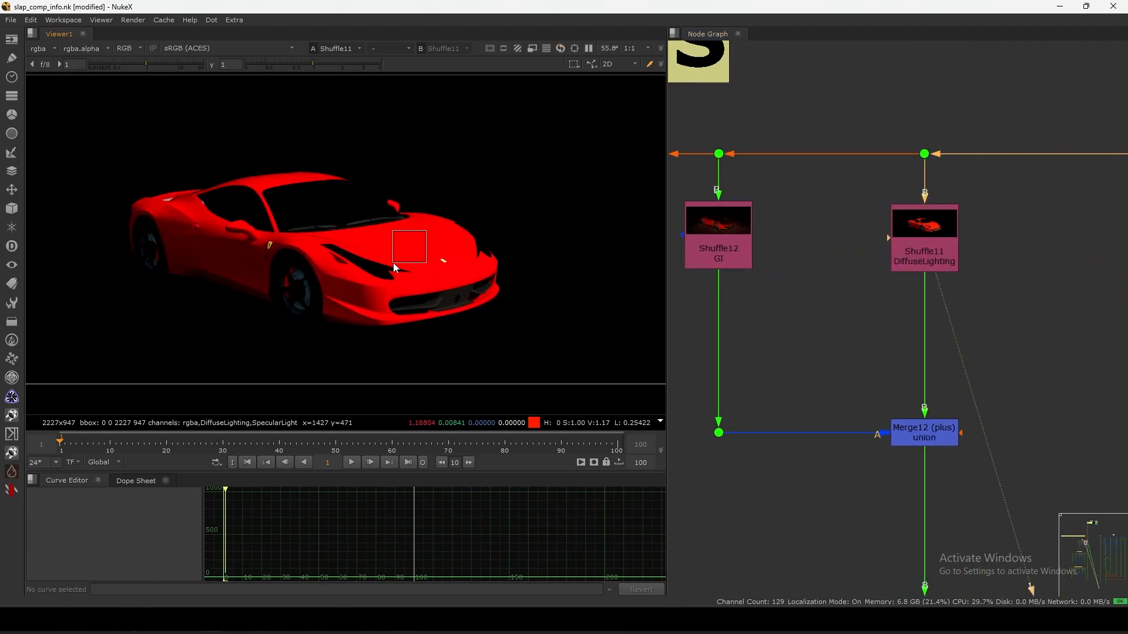
pyautogui.keyDown('ctrl'); pyautogui.click(360, 293); pyautogui.keyUp('ctrl')
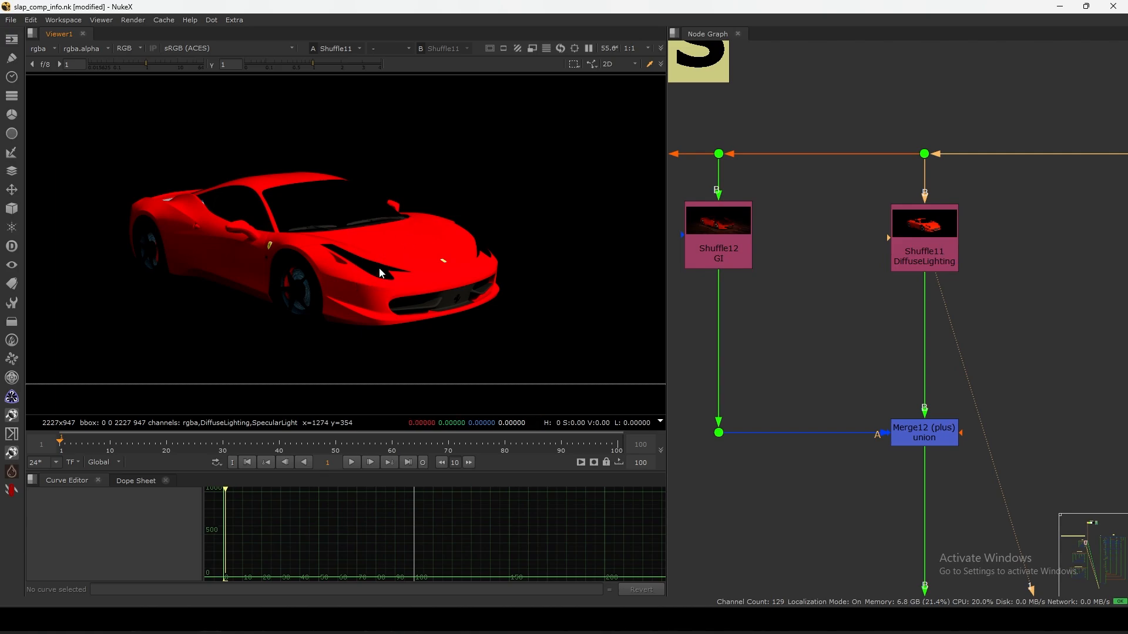
pyautogui.click(811, 233)
pyautogui.moveTo(727, 291); pyautogui.dragTo(806, 265, button='middle')
pyautogui.press('1')
pyautogui.click(784, 267)
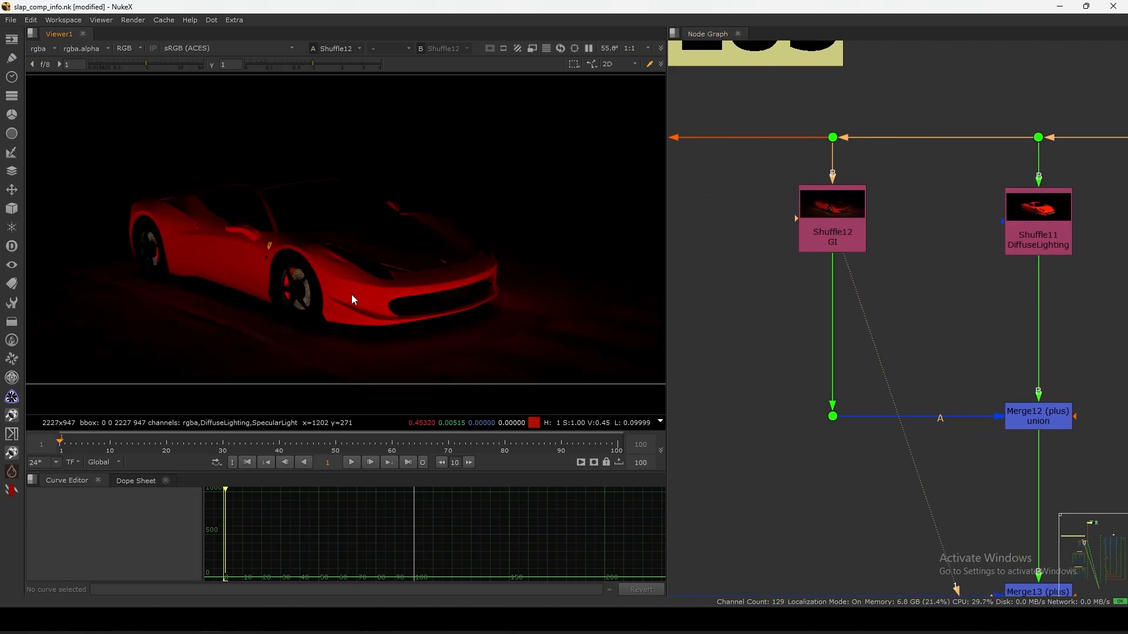
# Return to the PLUS_Multiplay tree and view the DiffuseFilter and GIRaw passes that feed the Merge3 multiply
pyautogui.scroll(-5, 747, 337)
pyautogui.moveTo(745, 333); pyautogui.dragTo(811, 228, button='middle')
pyautogui.moveTo(788, 538); pyautogui.dragTo(822, 283, button='middle')
pyautogui.scroll(6, 844, 348)
pyautogui.moveTo(843, 348); pyautogui.dragTo(838, 309, button='middle')
pyautogui.click(759, 287)
pyautogui.press('1')
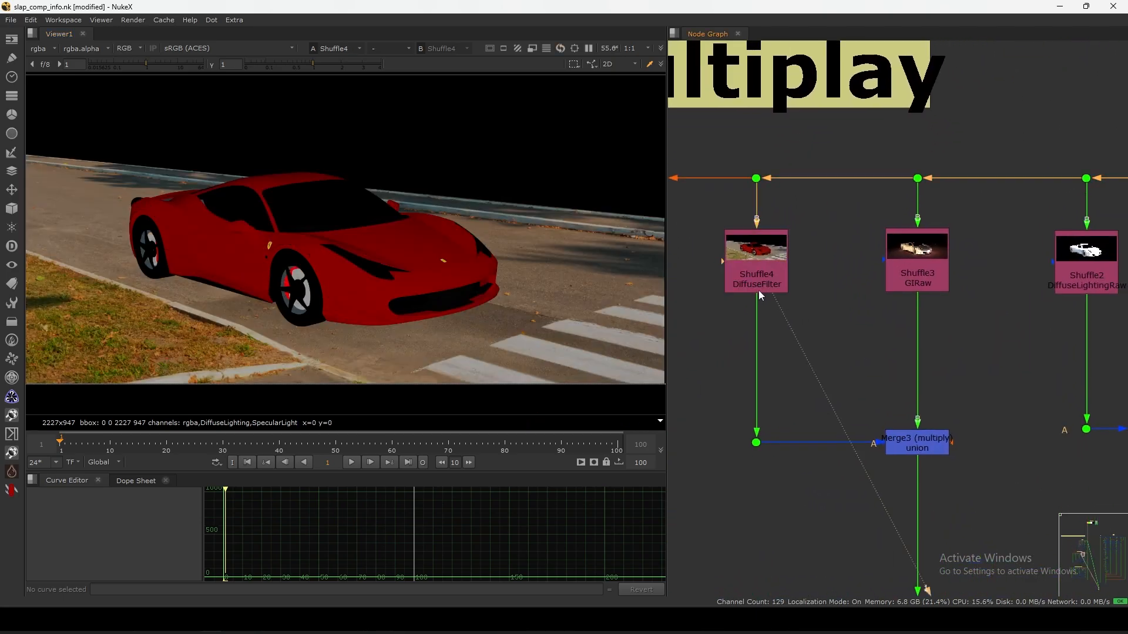
pyautogui.click(912, 280)
pyautogui.press('1')
# View the result of multiplying GIRaw with DiffuseFilter at Merge3
pyautogui.moveTo(878, 389); pyautogui.dragTo(869, 341, button='middle')
pyautogui.click(900, 398)
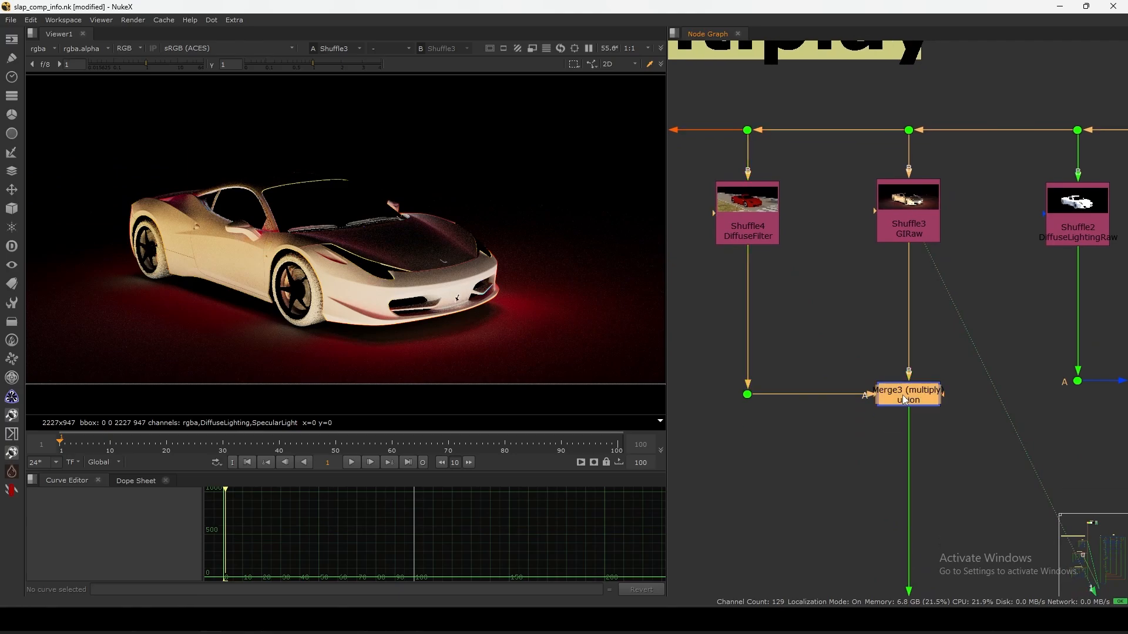
pyautogui.press('1')
pyautogui.moveTo(888, 435); pyautogui.dragTo(886, 435, button='middle')
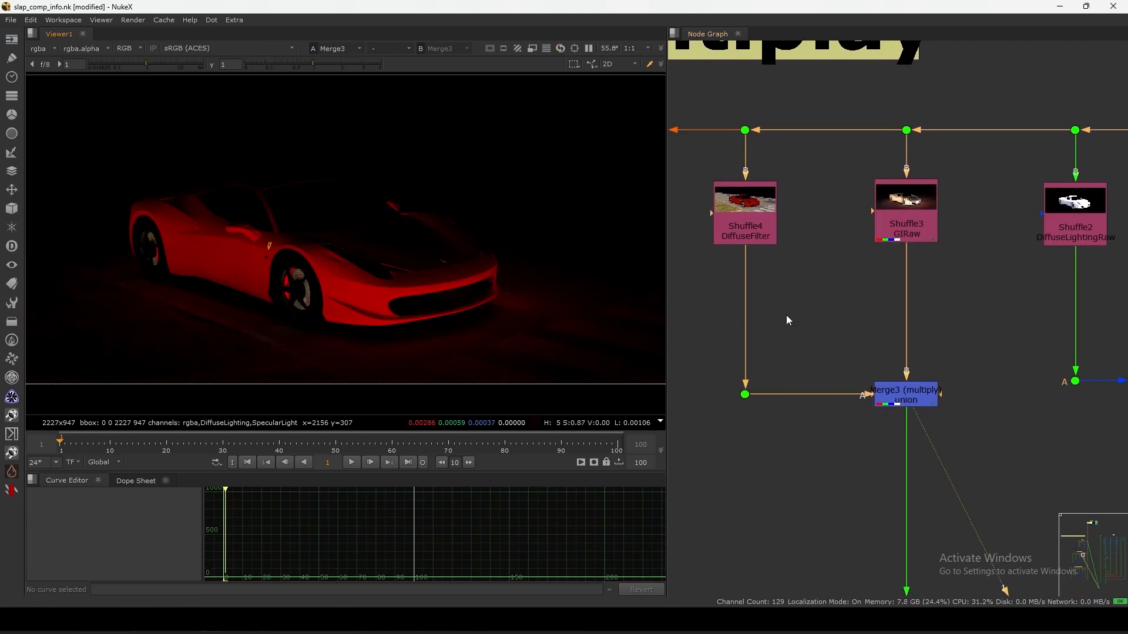
# Trace the Merge3 output toward the plus merge and view it at the connecting dot
pyautogui.click(896, 393)
pyautogui.scroll(-6, 904, 375)
pyautogui.moveTo(860, 375); pyautogui.dragTo(835, 512, button='middle')
pyautogui.moveTo(925, 251); pyautogui.dragTo(881, 481, button='middle')
pyautogui.scroll(3, 874, 210)
pyautogui.moveTo(927, 147); pyautogui.dragTo(861, 241)
pyautogui.press('1')
pyautogui.scroll(-5, 893, 192)
pyautogui.scroll(5, 900, 320)
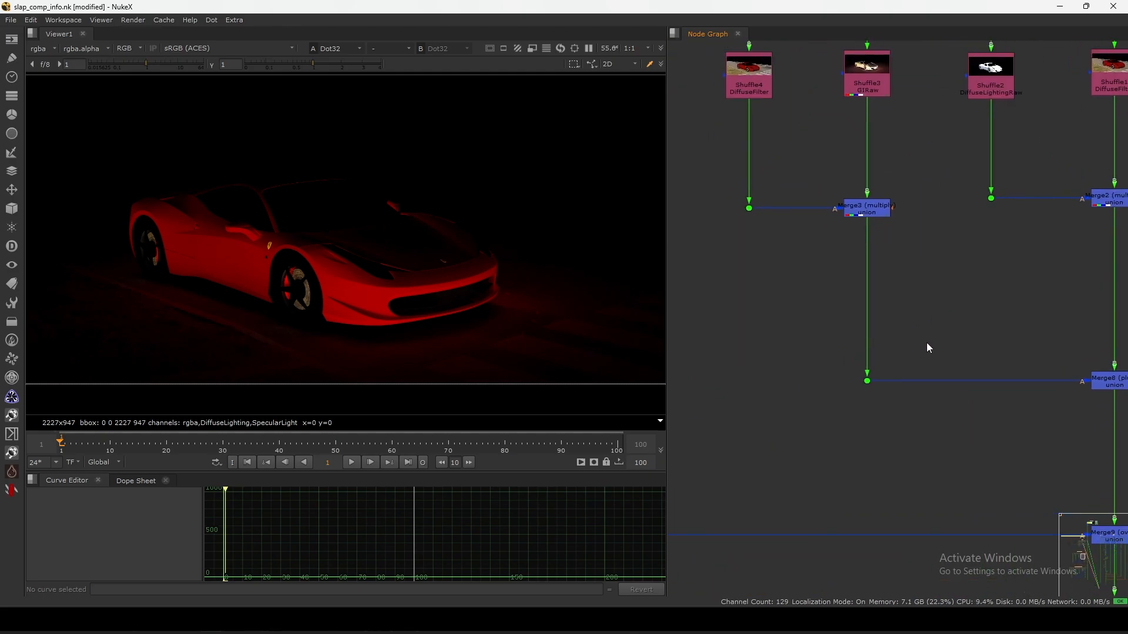
pyautogui.press('1')
pyautogui.moveTo(846, 304); pyautogui.dragTo(851, 361, button='middle')
# Compare the GIRaw pass and the DiffuseFilter input with the Merge3 multiply result, toggling Merge3 off and on
pyautogui.click(874, 141)
pyautogui.press('1')
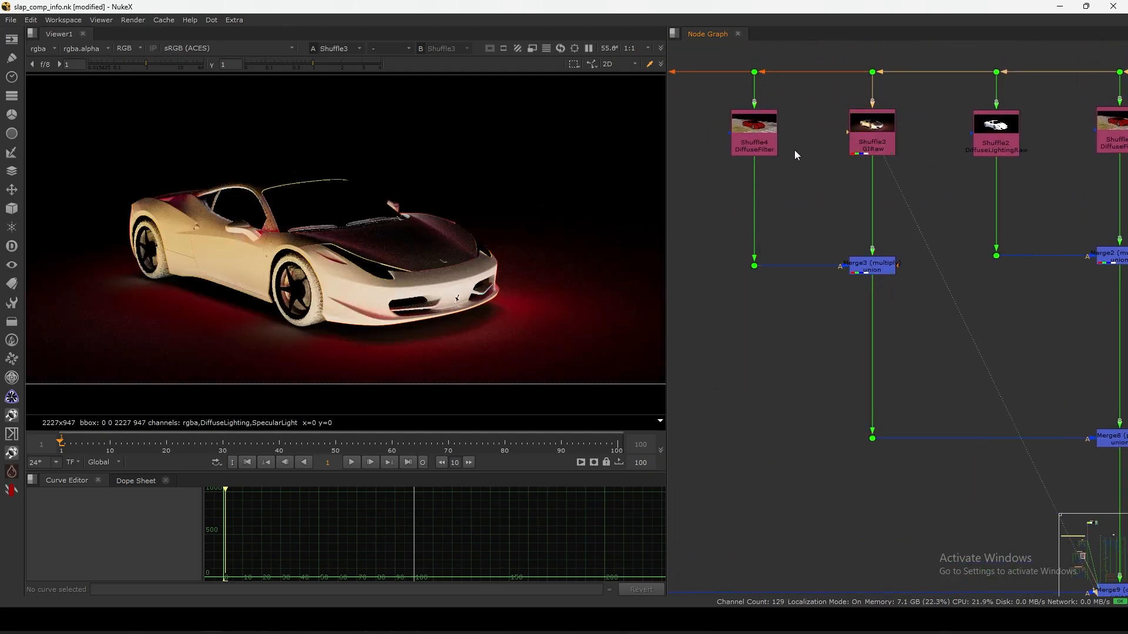
pyautogui.moveTo(766, 149); pyautogui.dragTo(772, 158, button='middle')
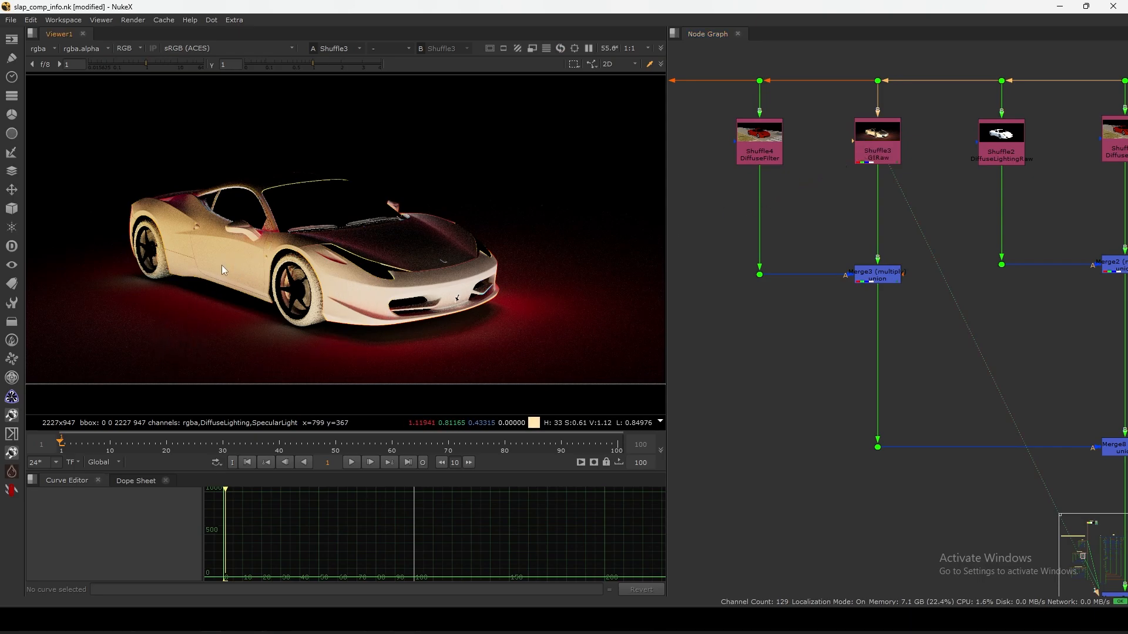
pyautogui.click(760, 274)
pyautogui.press('1')
pyautogui.click(881, 276)
pyautogui.press('1')
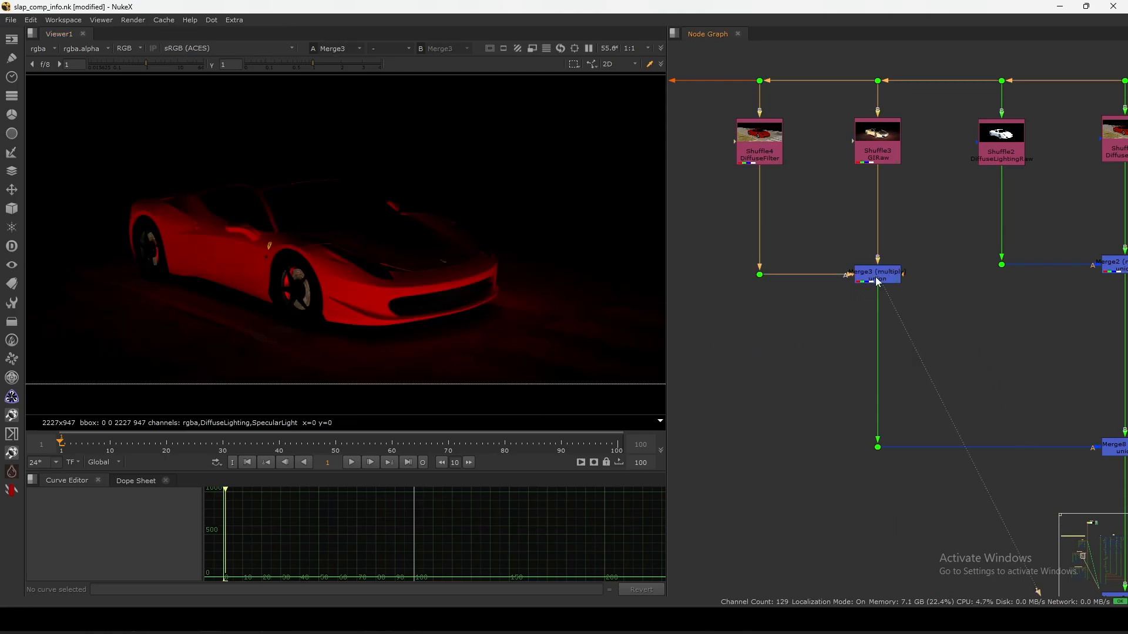
pyautogui.press('d')
pyautogui.press('d')
# View the diffuse multiply result at Merge2 and its sum with the GI result at the Merge8 plus node
pyautogui.scroll(-5, 833, 235)
pyautogui.scroll(5, 946, 284)
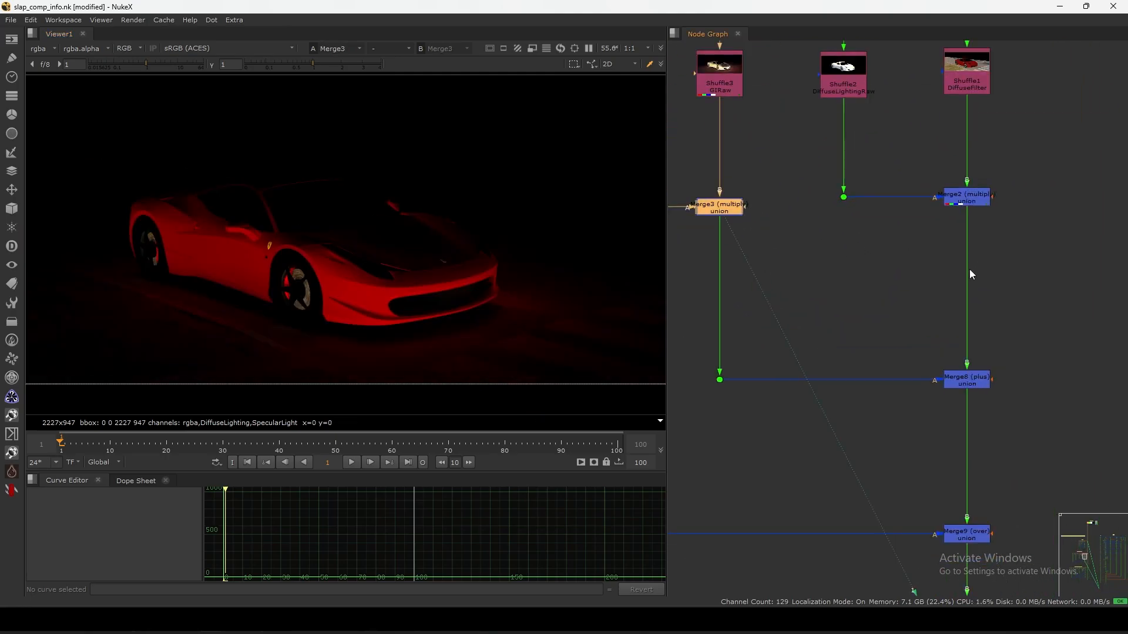
pyautogui.moveTo(1037, 314); pyautogui.dragTo(892, 433)
pyautogui.click(960, 198)
pyautogui.press('1')
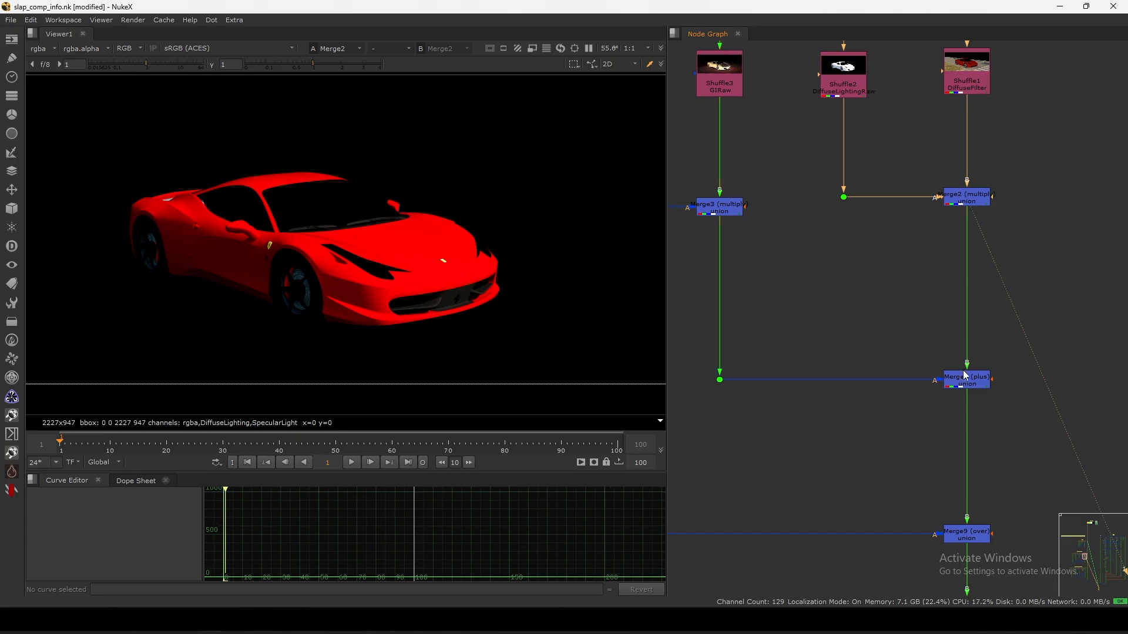
pyautogui.click(966, 376)
pyautogui.press('1')
# Examine the remaining merges below Merge8 in the PLUS_Multiplay tree, down to Merge11
pyautogui.scroll(-5, 957, 342)
pyautogui.moveTo(1007, 271); pyautogui.dragTo(937, 373)
pyautogui.moveTo(942, 542); pyautogui.dragTo(938, 372, button='middle')
pyautogui.moveTo(938, 373); pyautogui.dragTo(926, 469)
pyautogui.scroll(5, 927, 425)
pyautogui.click(985, 407)
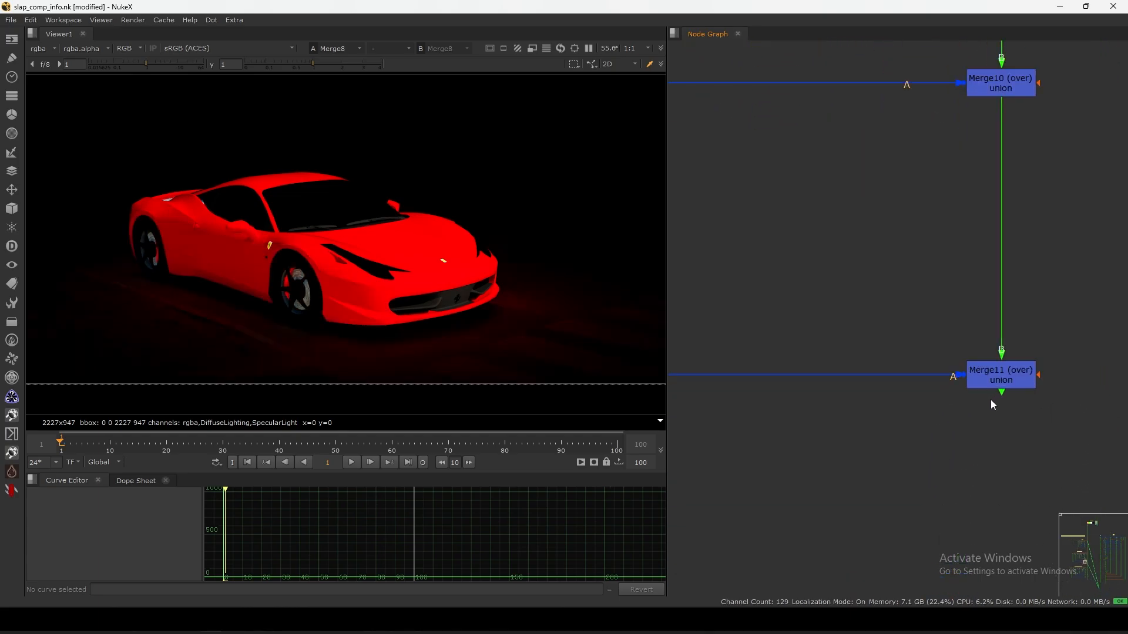
pyautogui.scroll(-5, 956, 433)
pyautogui.scroll(4, 982, 299)
pyautogui.scroll(-4, 934, 382)
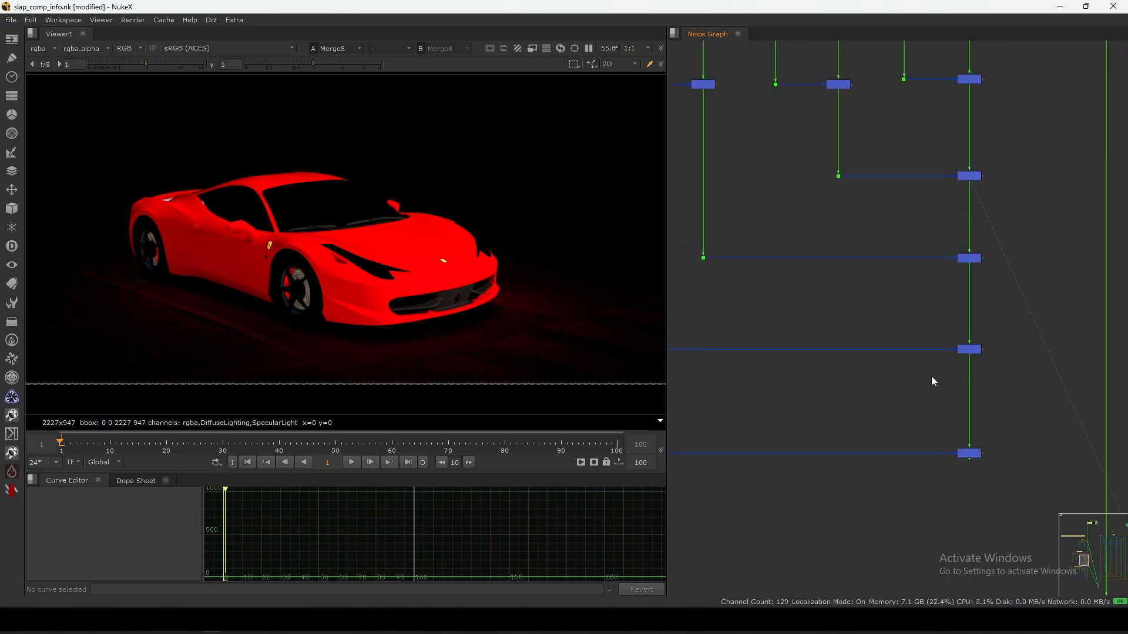
pyautogui.scroll(-2, 958, 301)
pyautogui.scroll(6, 959, 302)
# View Merge9 and set its operation to plus
pyautogui.click(969, 304)
pyautogui.press('1')
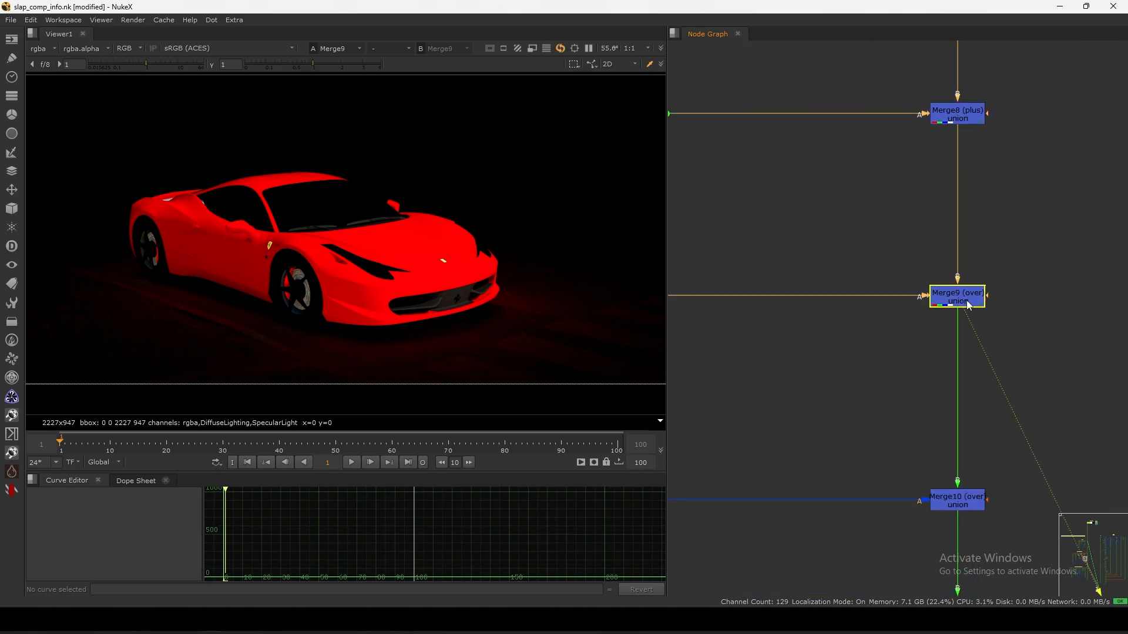
pyautogui.doubleClick(969, 304)
pyautogui.click(648, 265)
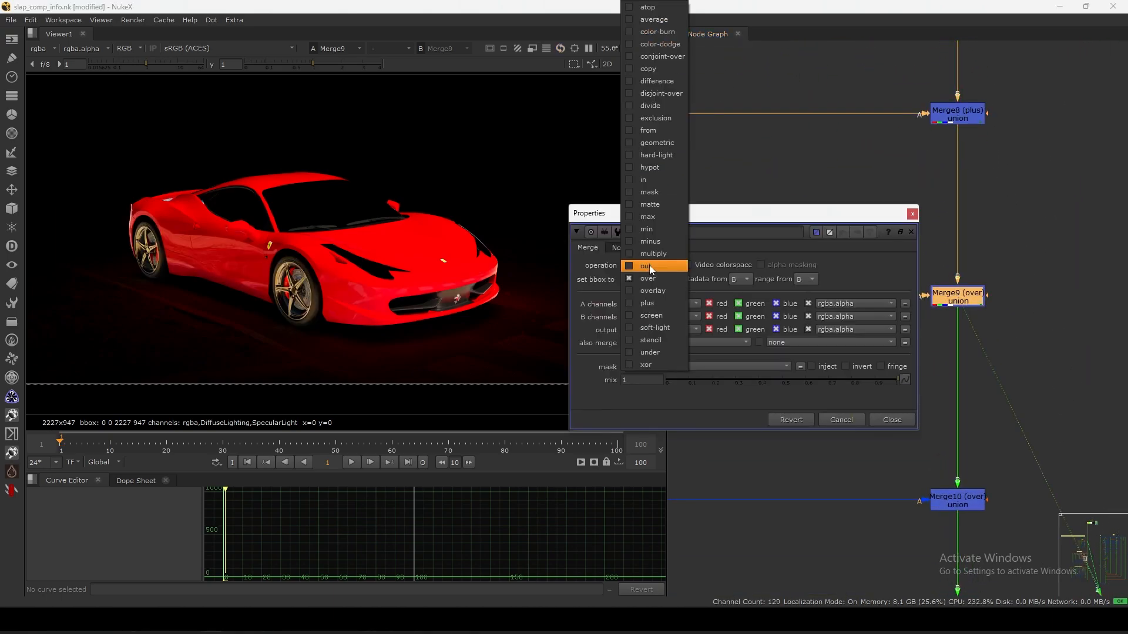
pyautogui.click(649, 303)
pyautogui.click(891, 419)
pyautogui.moveTo(900, 434); pyautogui.dragTo(887, 343, button='middle')
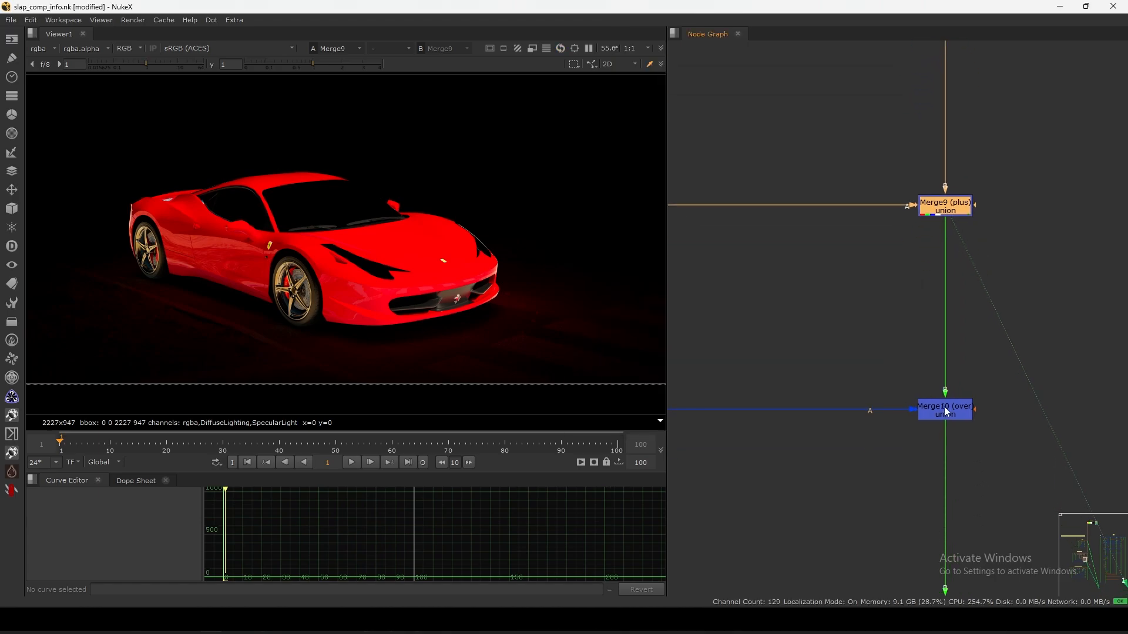
# View Merge10 and set its operation to plus
pyautogui.click(944, 408)
pyautogui.press('1')
pyautogui.doubleClick(945, 408)
pyautogui.click(650, 377)
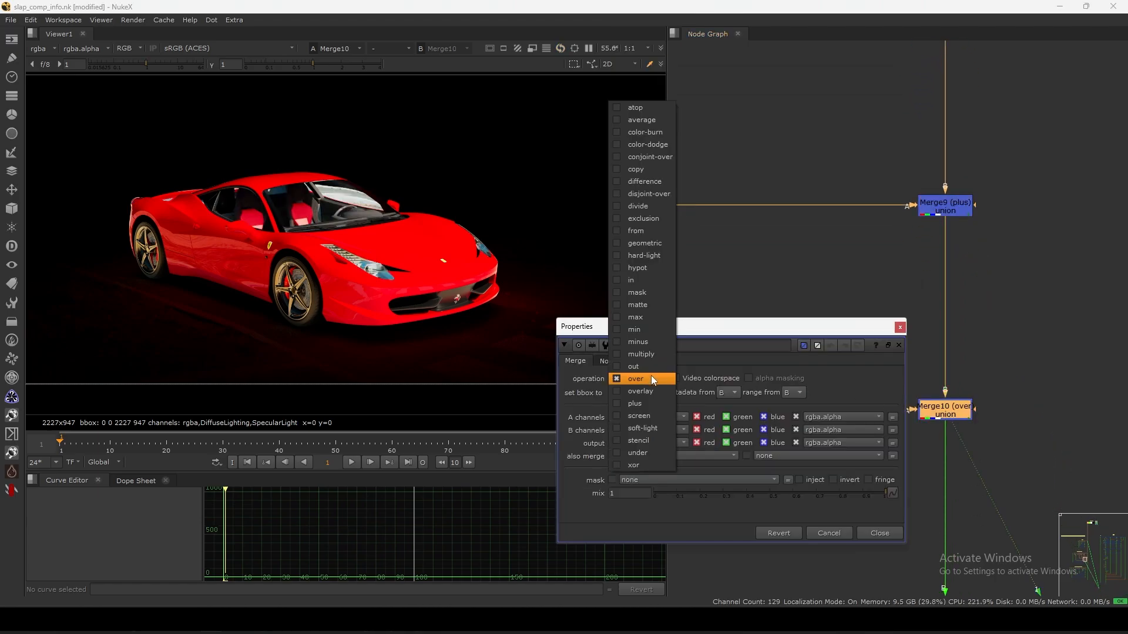
pyautogui.click(638, 404)
pyautogui.click(900, 327)
# View Merge11 at the end of the PLUS_Multiplay tree and set its operation to plus
pyautogui.click(926, 420)
pyautogui.press('1')
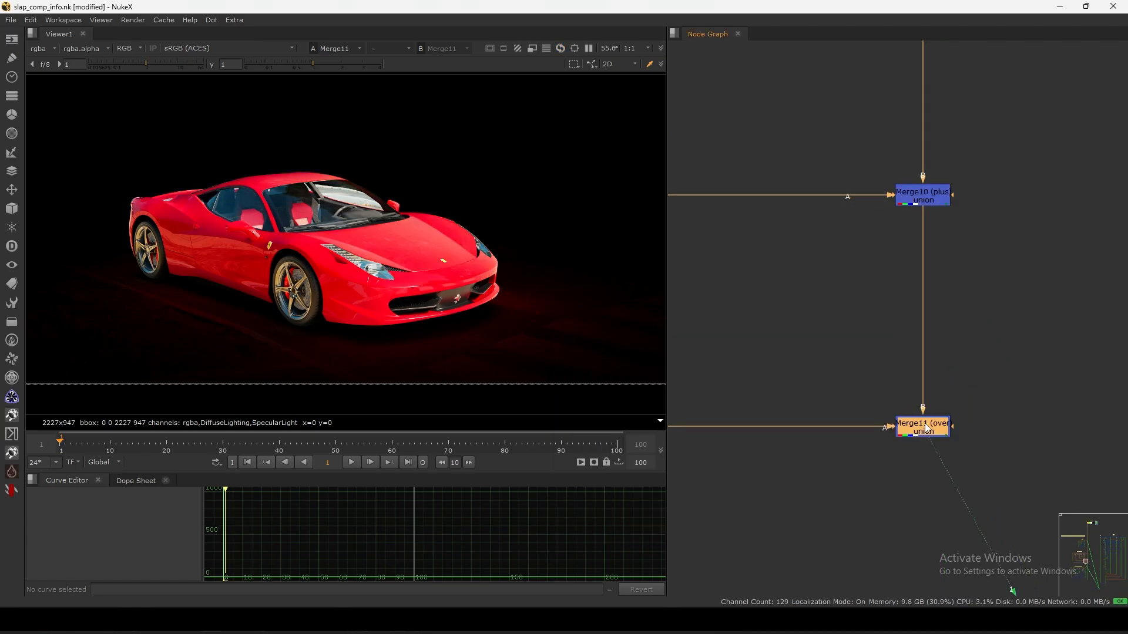
pyautogui.doubleClick(926, 421)
pyautogui.click(628, 396)
pyautogui.click(618, 420)
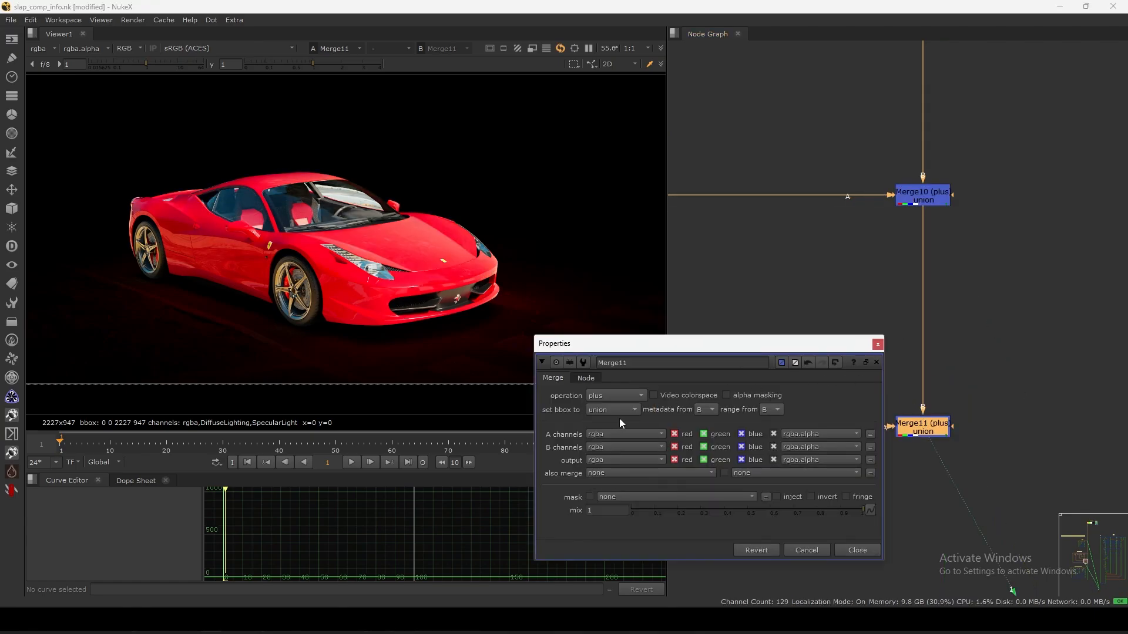
pyautogui.click(878, 344)
pyautogui.moveTo(875, 348); pyautogui.dragTo(900, 418, button='middle')
pyautogui.scroll(-6, 900, 418)
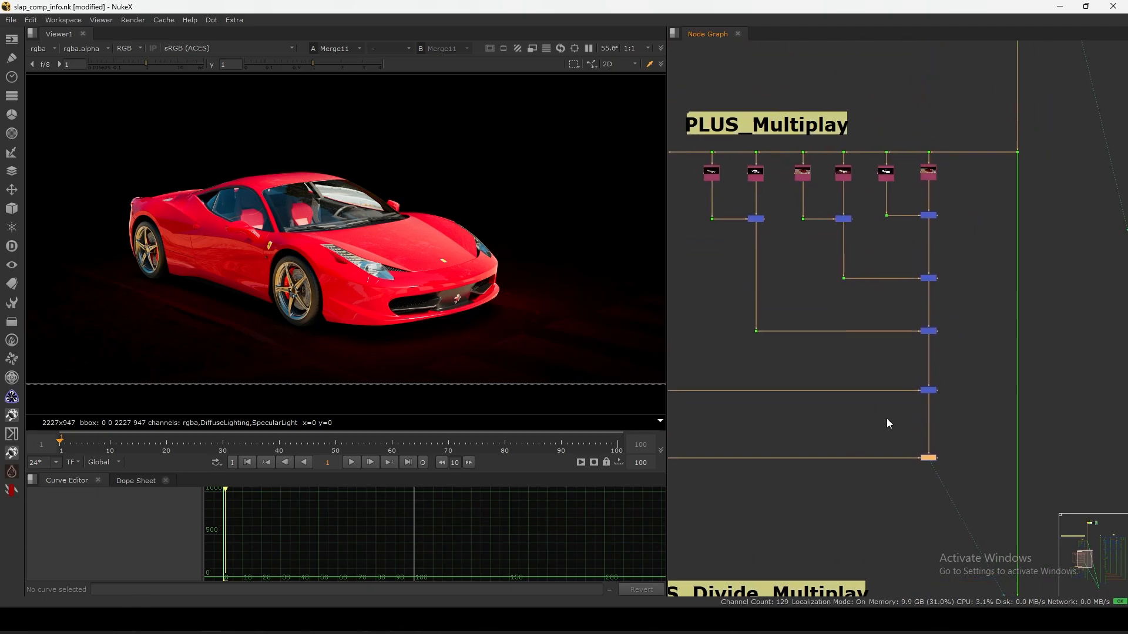
# View the ReflectionsFilter pass of the PLUS_Multiplay tree by itself
pyautogui.click(857, 308)
pyautogui.press('1')
pyautogui.scroll(4, 866, 311)
pyautogui.scroll(3, 884, 258)
pyautogui.click(916, 202)
pyautogui.press('1')
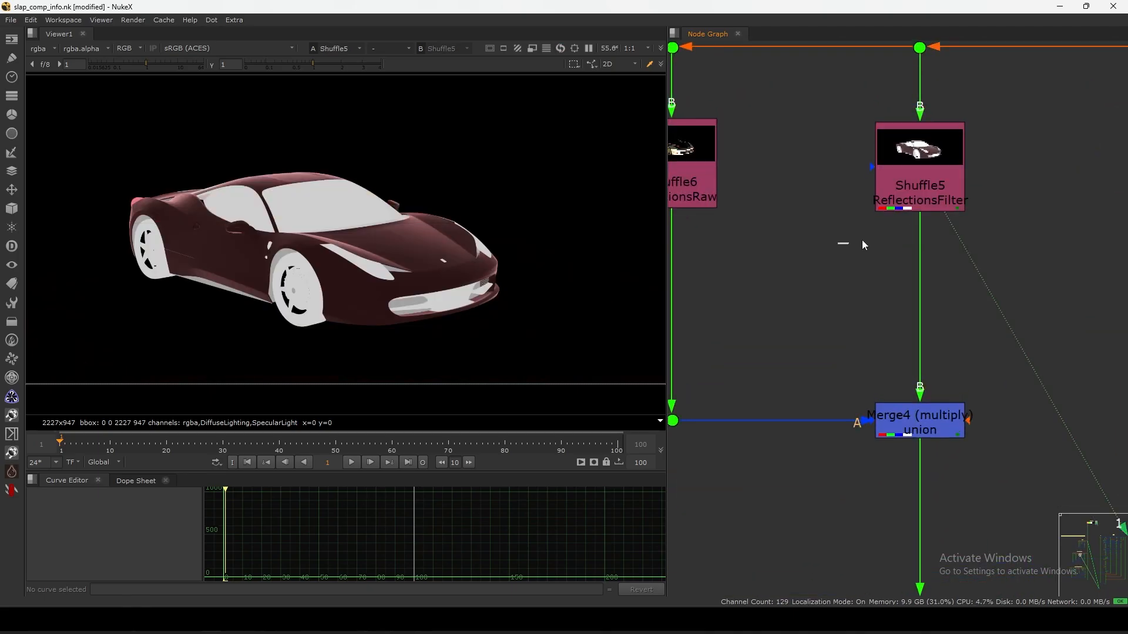
pyautogui.moveTo(838, 242); pyautogui.dragTo(999, 194)
pyautogui.moveTo(957, 190); pyautogui.dragTo(942, 210, button='middle')
pyautogui.click(888, 203)
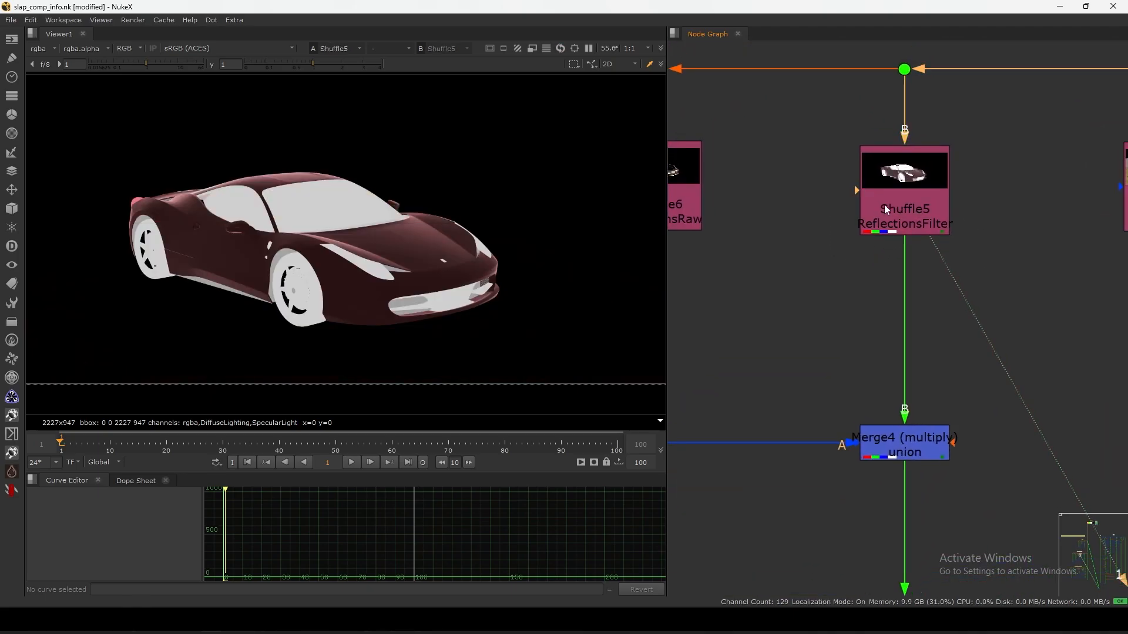
# View the ReflectionsRaw pass next to the reflections filter by itself
pyautogui.moveTo(800, 249); pyautogui.dragTo(923, 235, button='middle')
pyautogui.click(802, 202)
pyautogui.press('1')
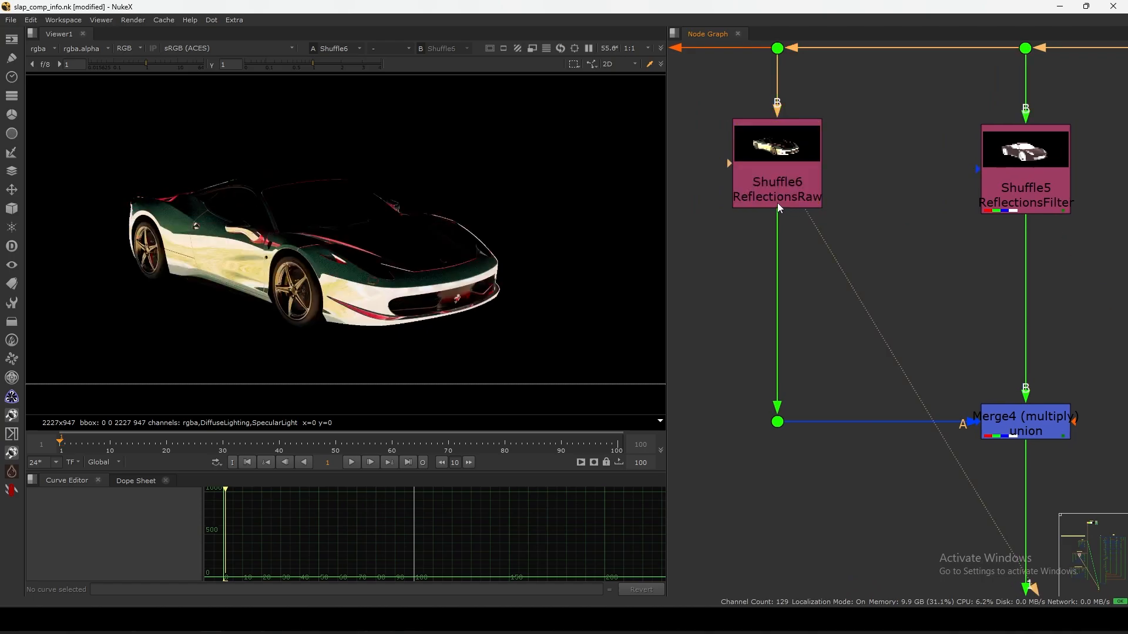
pyautogui.moveTo(899, 233); pyautogui.dragTo(724, 192)
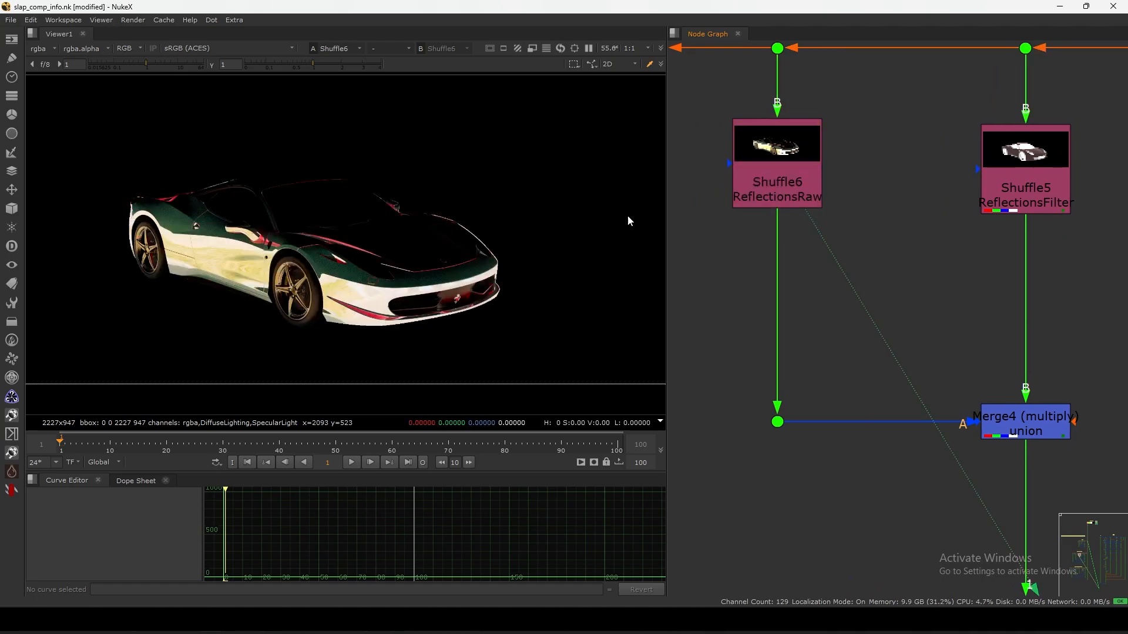
pyautogui.moveTo(217, 354); pyautogui.dragTo(217, 353)
pyautogui.scroll(-3, 829, 194)
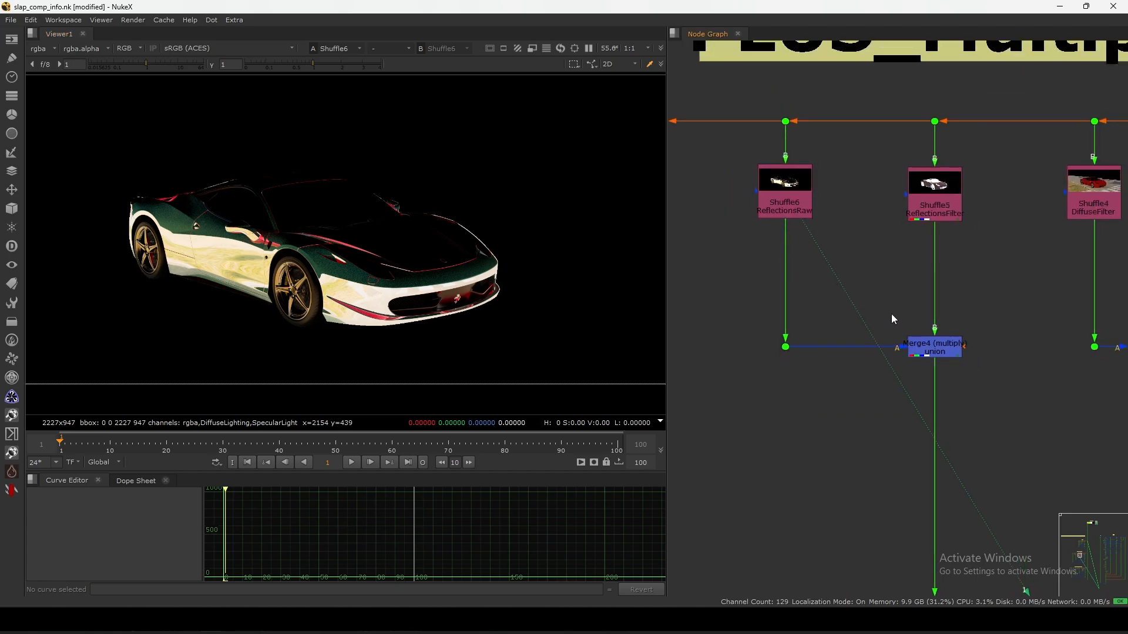
# Compare the ReflectionsRaw input with the Merge4 multiply result, inspecting the car's reflections up close
pyautogui.click(933, 346)
pyautogui.press('1')
pyautogui.click(862, 320)
pyautogui.scroll(3, 360, 319)
pyautogui.click(786, 346)
pyautogui.press('1')
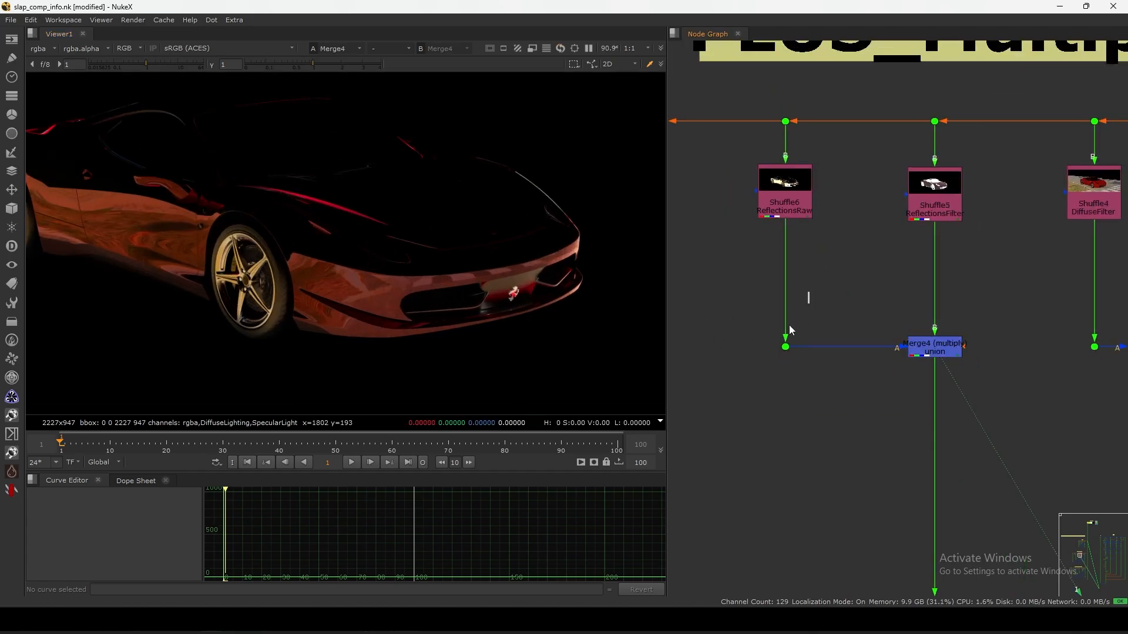
pyautogui.click(707, 387)
pyautogui.click(918, 348)
pyautogui.press('1')
pyautogui.click(834, 376)
pyautogui.moveTo(380, 294); pyautogui.dragTo(516, 305, button='middle')
pyautogui.scroll(-4, 826, 313)
pyautogui.moveTo(833, 412); pyautogui.dragTo(829, 300, button='middle')
pyautogui.scroll(-5, 850, 330)
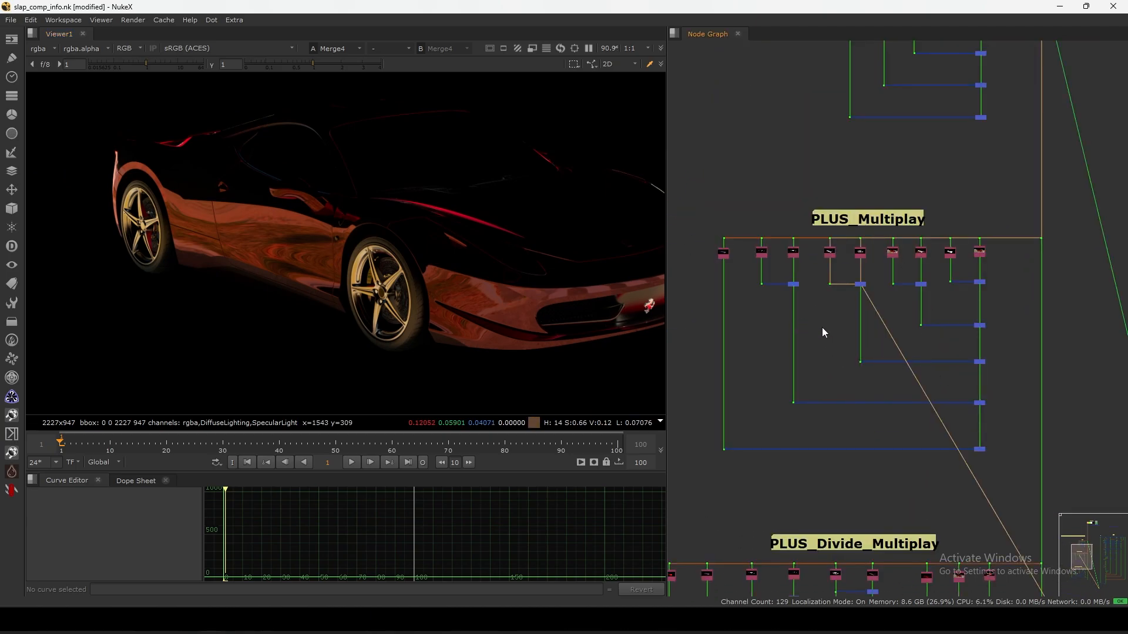
# View the Merge9 result in the PLUS_Multiplay tree, where the multiplied reflections are added
pyautogui.click(979, 362)
pyautogui.press('1')
pyautogui.click(1004, 383)
# View the RefractionsFilter pass of the PLUS_Multiplay tree by itself
pyautogui.scroll(6, 790, 285)
pyautogui.scroll(2, 829, 255)
pyautogui.moveTo(829, 255); pyautogui.dragTo(924, 346, button='middle')
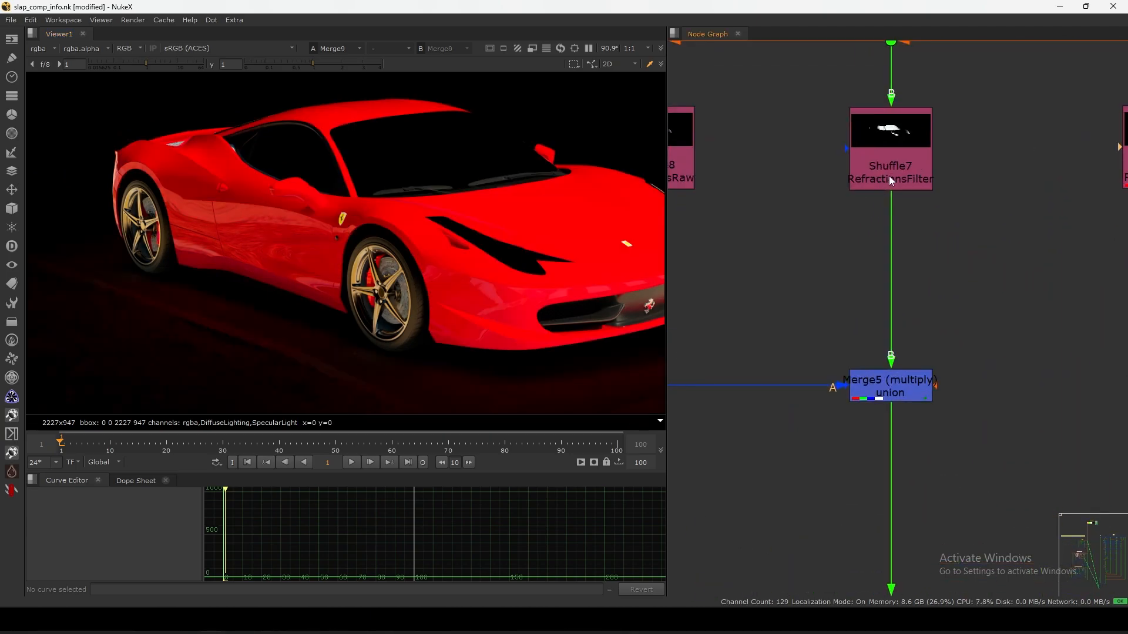
pyautogui.click(891, 175)
pyautogui.press('1')
pyautogui.moveTo(495, 158); pyautogui.dragTo(481, 204, button='middle')
# View the RefractionsRaw pass next to the refractions filter by itself
pyautogui.moveTo(805, 268); pyautogui.dragTo(905, 304, button='middle')
pyautogui.moveTo(889, 270); pyautogui.dragTo(1081, 222)
pyautogui.click(766, 206)
pyautogui.press('1')
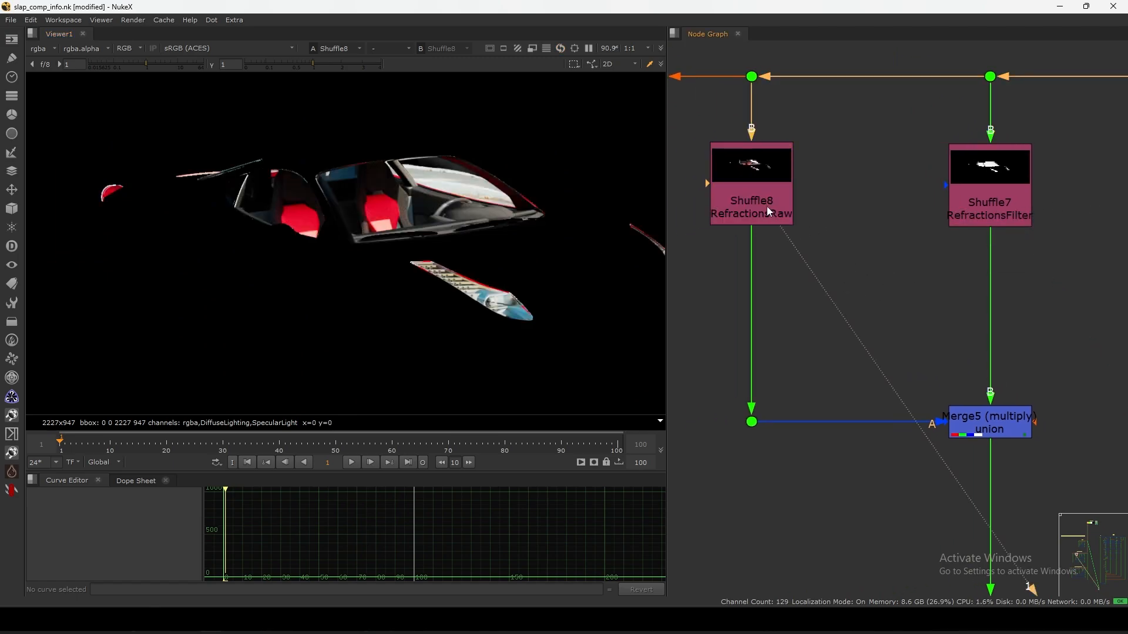
# View the Merge5 multiply result of the refractions passes and switch the node off and on to compare
pyautogui.moveTo(992, 428); pyautogui.dragTo(997, 428)
pyautogui.press('1')
pyautogui.click(957, 381)
pyautogui.click(979, 423)
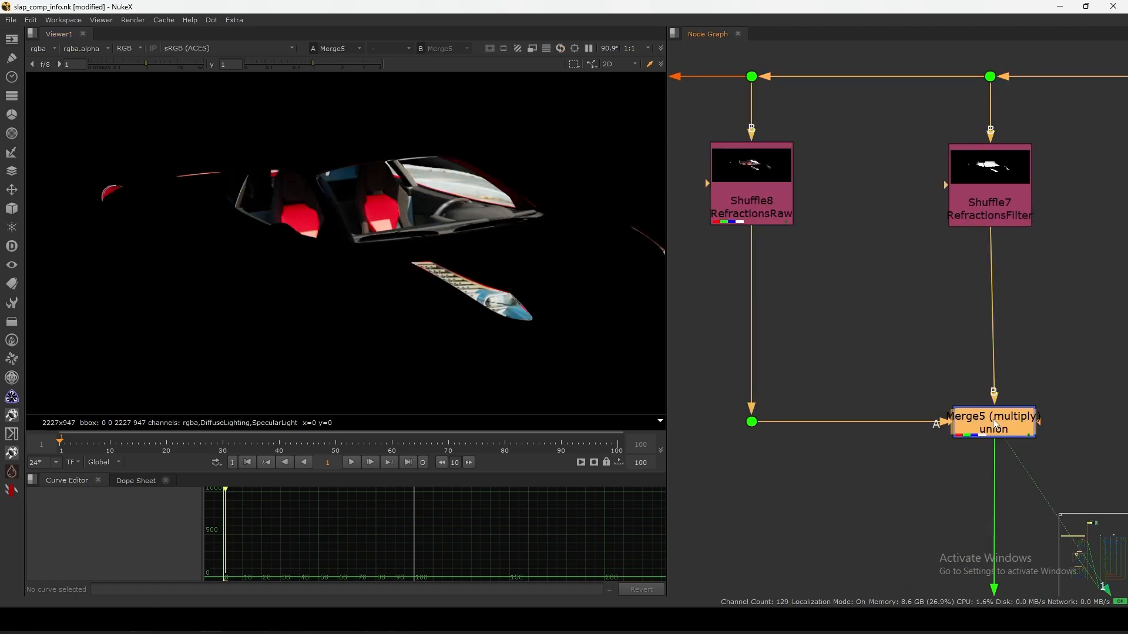
pyautogui.press('d')
pyautogui.press('d')
# View the Refractions pass of the PLUS tree for comparison with the multiplied refractions
pyautogui.scroll(-6, 861, 382)
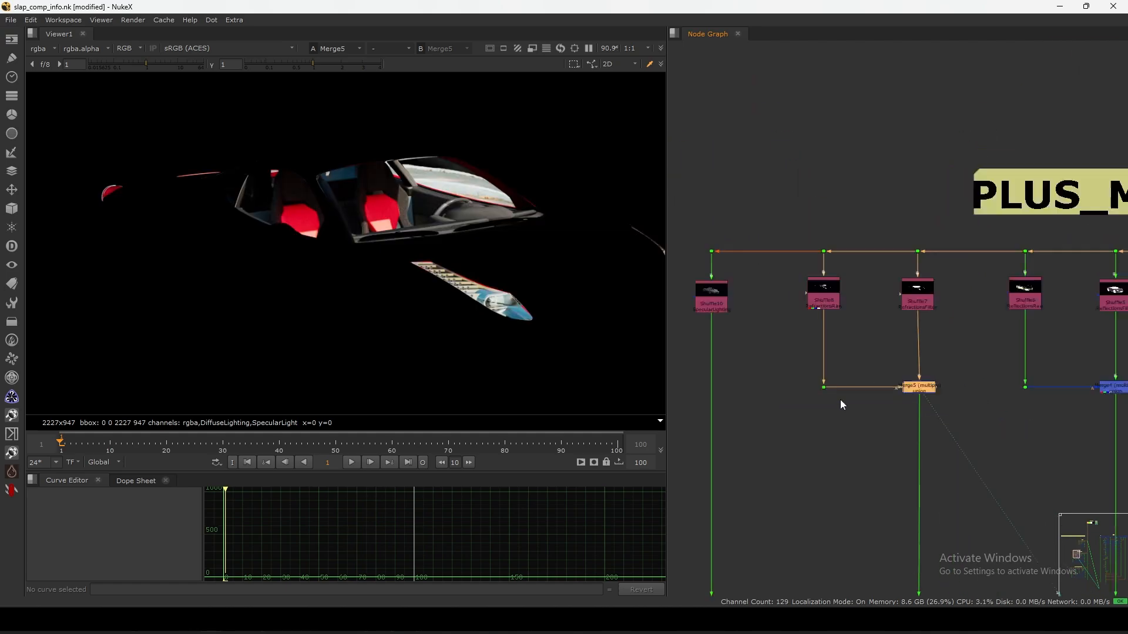
pyautogui.scroll(-3, 888, 404)
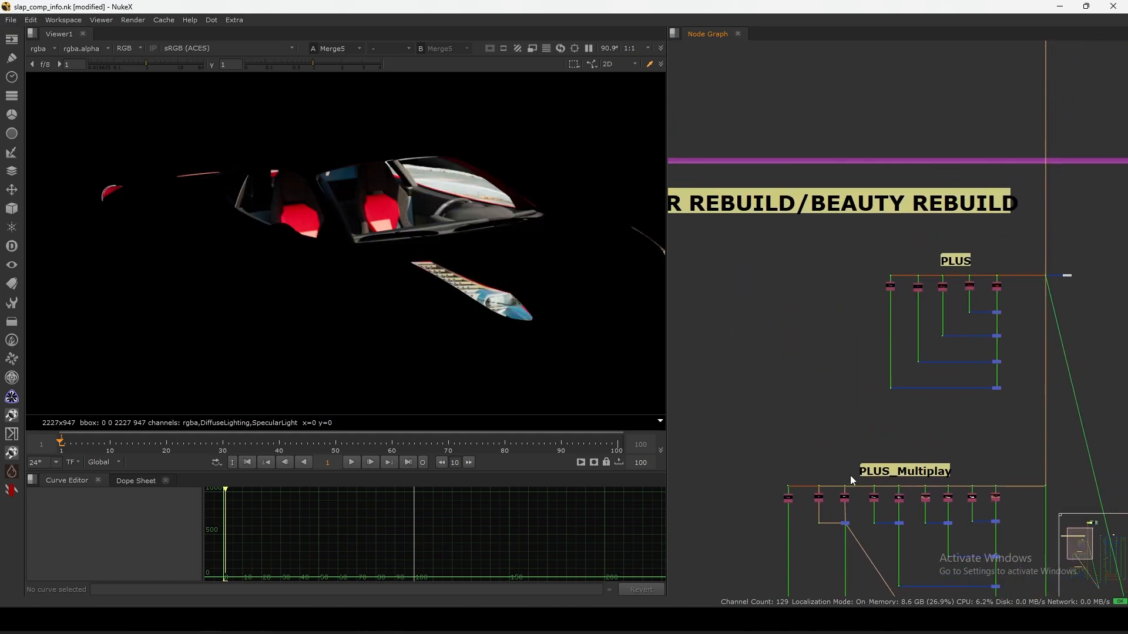
pyautogui.scroll(8, 957, 239)
pyautogui.click(893, 270)
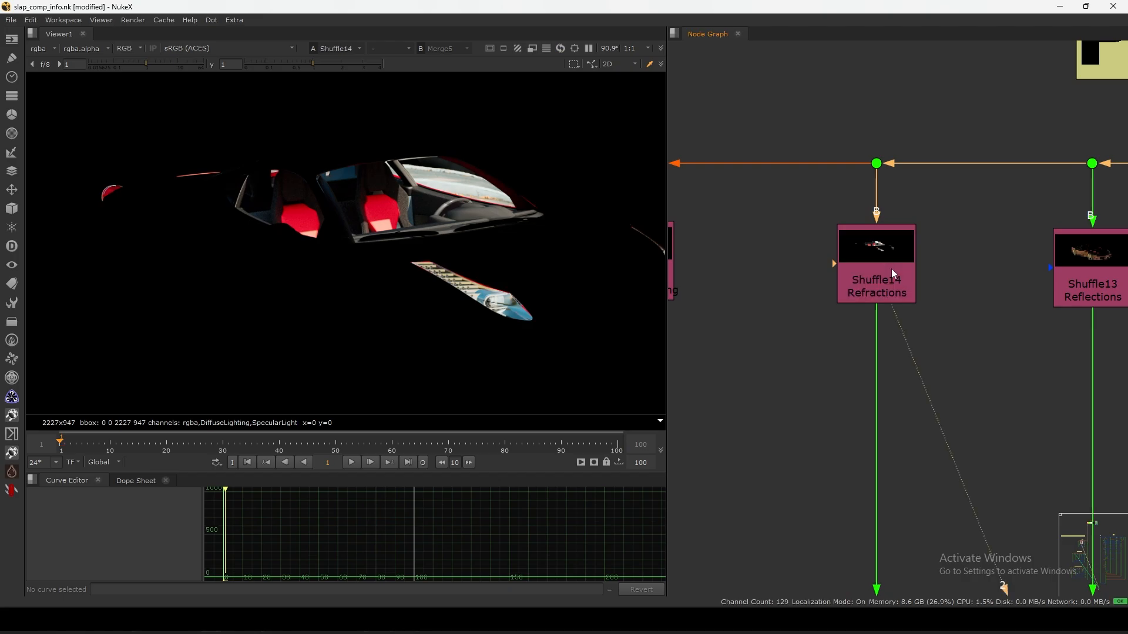
# View the dot carrying RefractionsRaw into Merge5 in the PLUS_Multiplay tree
pyautogui.scroll(-6, 909, 276)
pyautogui.moveTo(852, 486); pyautogui.dragTo(899, 295, button='middle')
pyautogui.scroll(3, 835, 392)
pyautogui.click(810, 428)
pyautogui.press('1')
pyautogui.scroll(4, 871, 383)
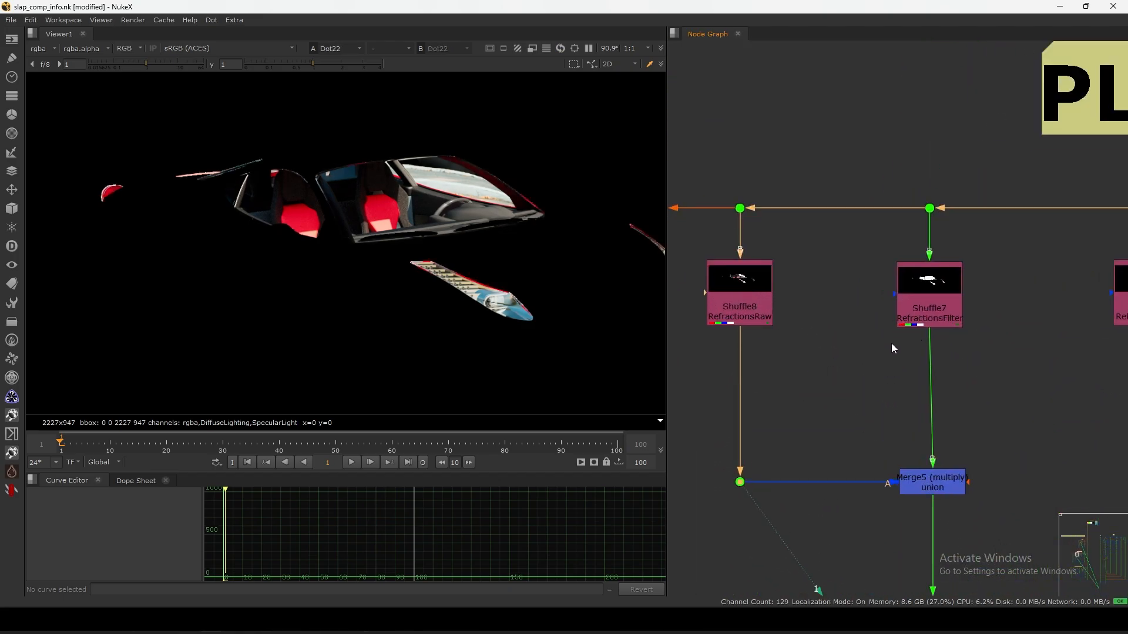
# Straighten Merge5 beneath the RefractionsFilter shuffle and compare the filter with the multiply result on viewer input 2
pyautogui.click(929, 320)
pyautogui.moveTo(933, 477); pyautogui.dragTo(929, 477)
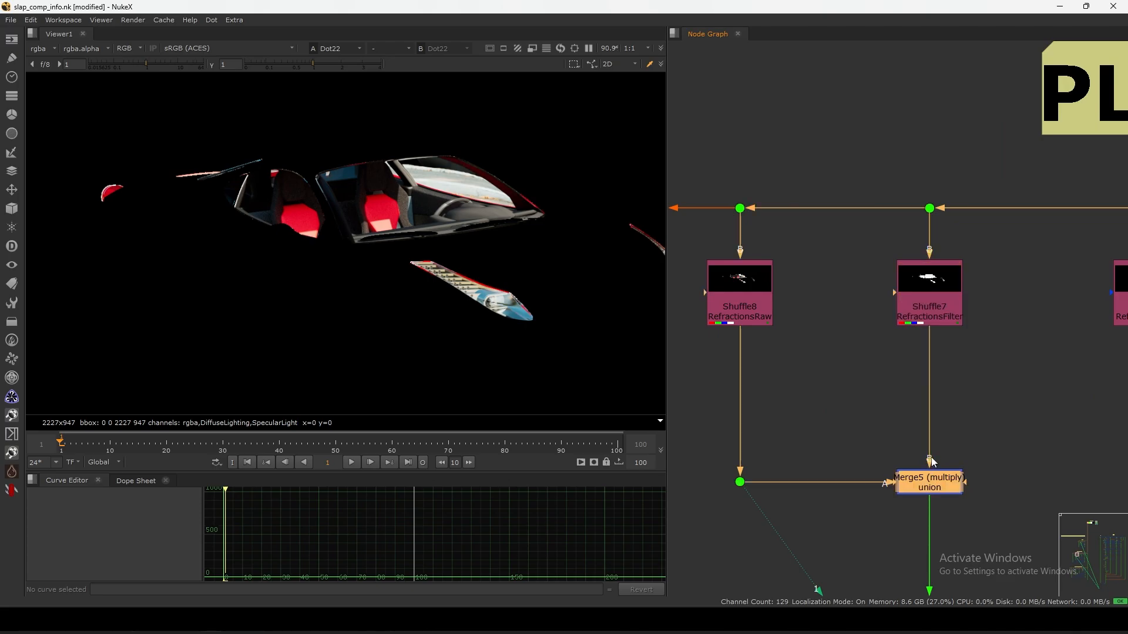
pyautogui.click(936, 298)
pyautogui.press('2')
pyautogui.click(932, 479)
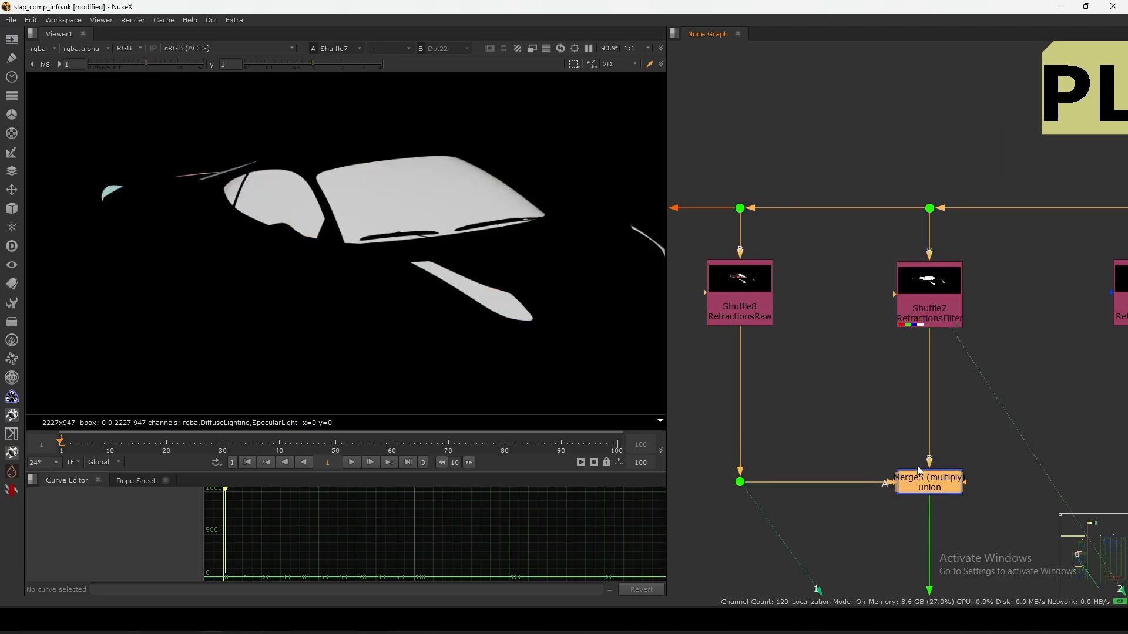
pyautogui.press('2')
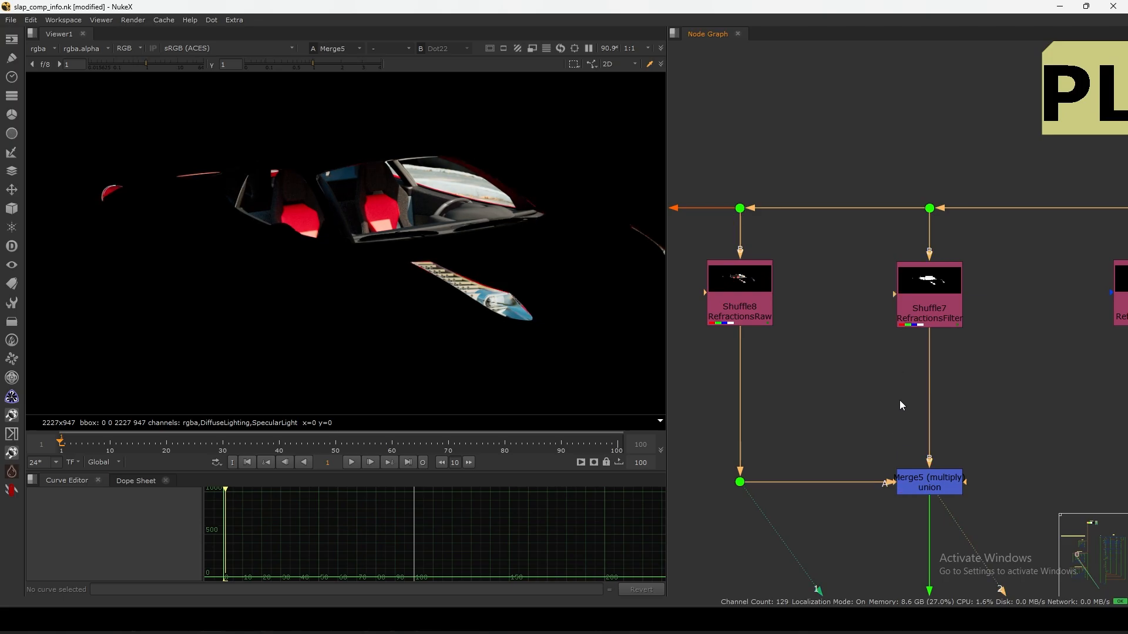
# View the Merge5 refractions multiply result on viewer input 1
pyautogui.moveTo(931, 474); pyautogui.dragTo(926, 325, button='middle')
pyautogui.press('1')
pyautogui.click(938, 439)
pyautogui.press('1')
pyautogui.click(946, 386)
pyautogui.scroll(-5, 946, 388)
pyautogui.scroll(-4, 940, 346)
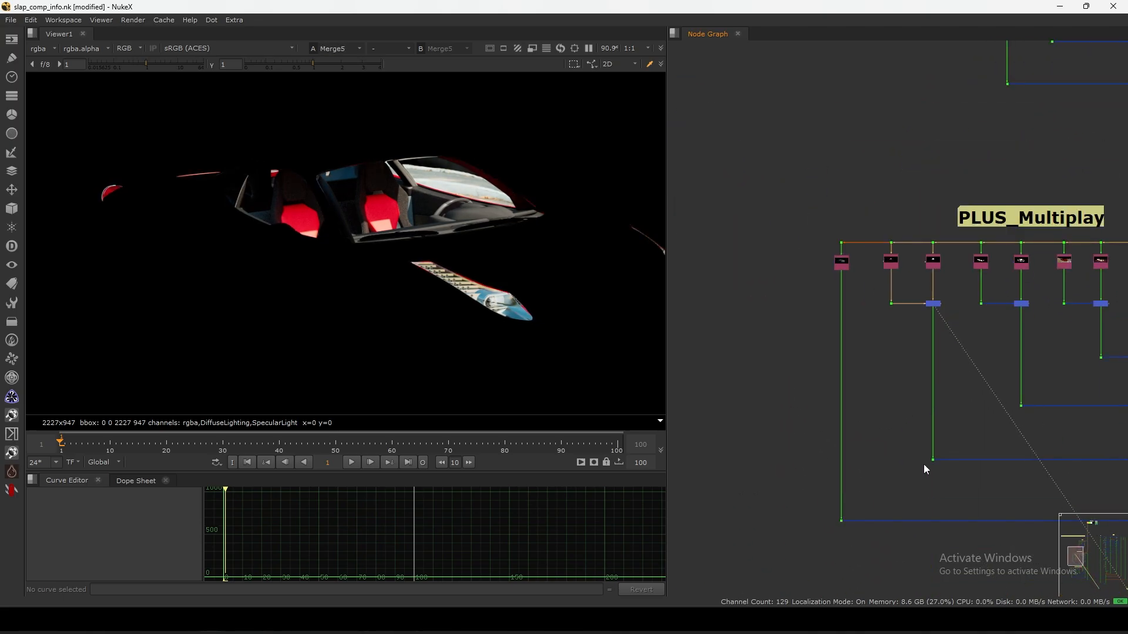
# View the Merge10 result, where the multiplied refractions join the PLUS_Multiplay tree
pyautogui.moveTo(923, 464); pyautogui.dragTo(757, 344, button='middle')
pyautogui.moveTo(979, 326); pyautogui.dragTo(1011, 348, button='middle')
pyautogui.moveTo(1013, 345); pyautogui.dragTo(1061, 377)
pyautogui.press('1')
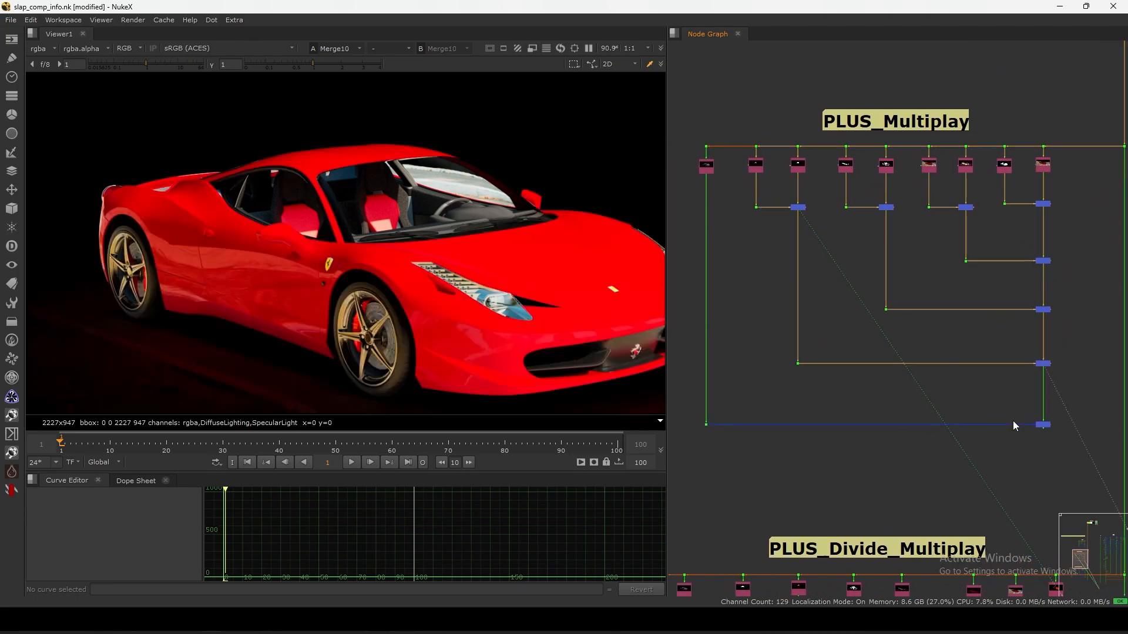
# View the SpecularLighting pass at the far end of the PLUS_Multiplay tree by itself
pyautogui.moveTo(963, 406); pyautogui.dragTo(1028, 390, button='middle')
pyautogui.scroll(6, 763, 158)
pyautogui.click(823, 181)
pyautogui.moveTo(820, 164); pyautogui.dragTo(836, 184, button='middle')
pyautogui.press('1')
pyautogui.click(847, 183)
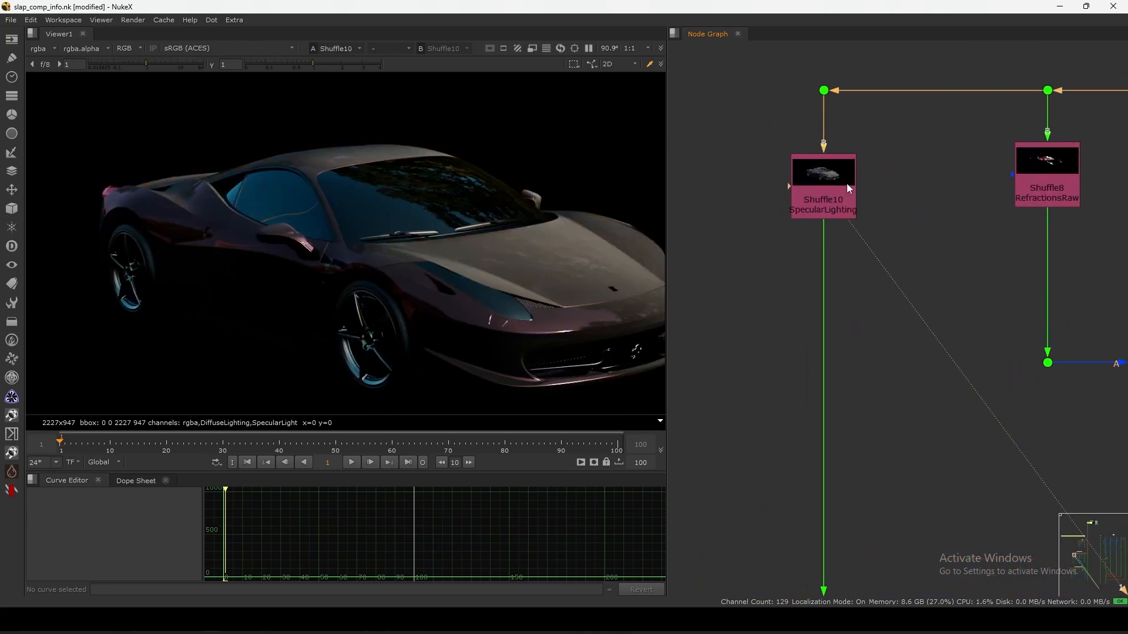
pyautogui.moveTo(824, 188); pyautogui.dragTo(826, 196)
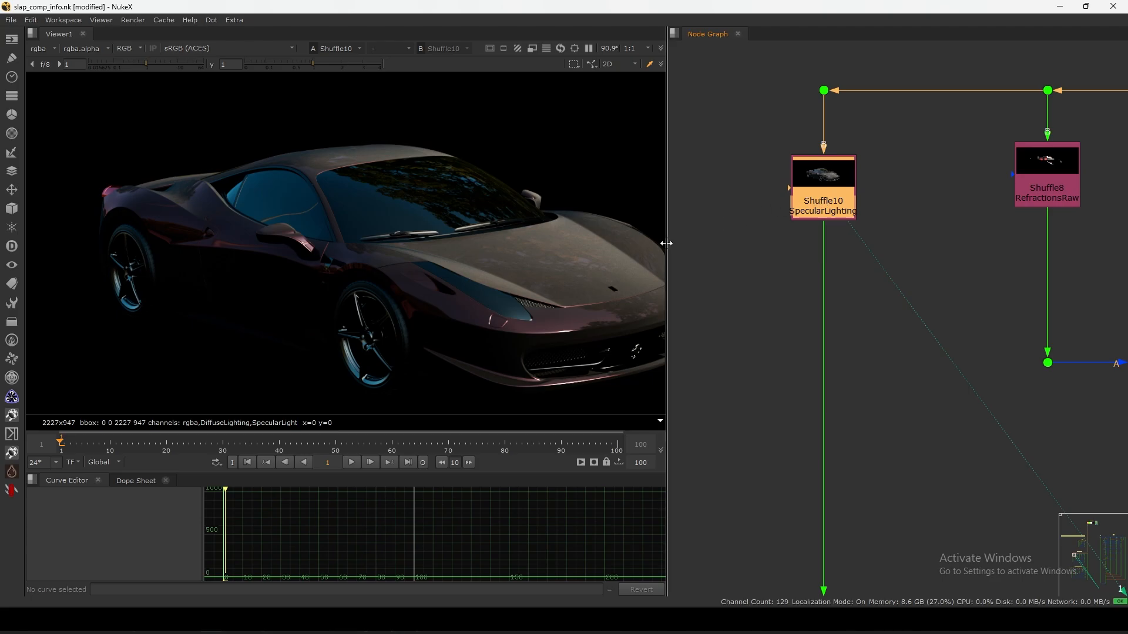
# Examine the whole car in the SpecularLighting pass and check how its branch runs through the PLUS_Multiplay tree
pyautogui.press('-')
pyautogui.scroll(3, 365, 282)
pyautogui.moveTo(407, 273); pyautogui.dragTo(432, 284, button='middle')
pyautogui.moveTo(531, 167); pyautogui.dragTo(156, 339)
pyautogui.moveTo(797, 193); pyautogui.dragTo(825, 208)
pyautogui.click(821, 233)
pyautogui.scroll(-10, 837, 185)
pyautogui.moveTo(799, 422); pyautogui.dragTo(811, 381, button='middle')
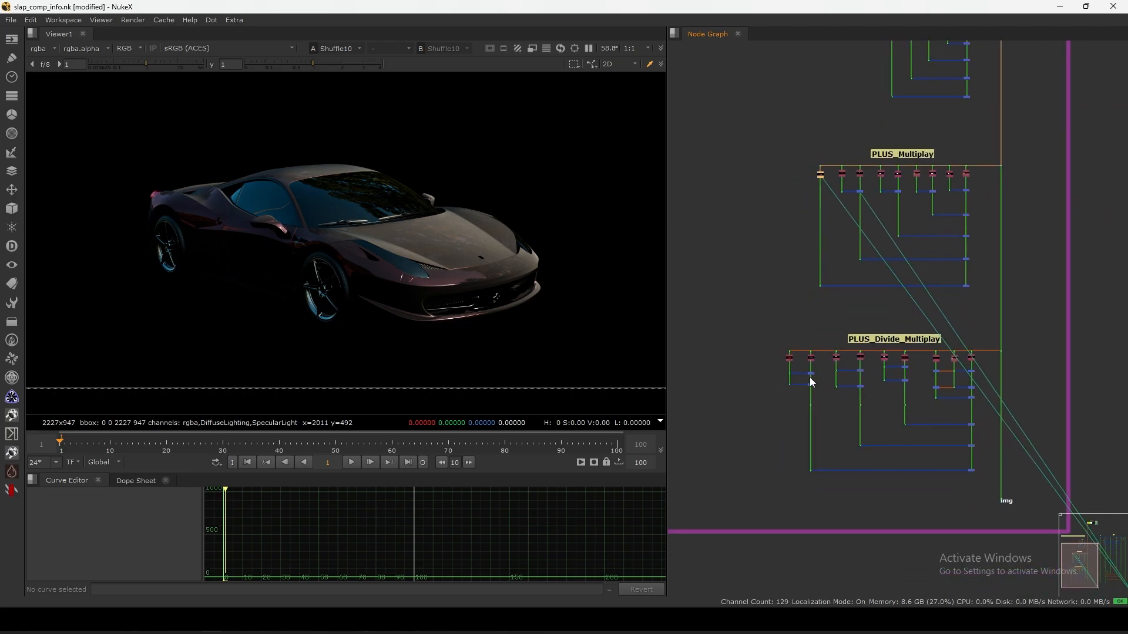
pyautogui.moveTo(839, 226); pyautogui.dragTo(819, 271, button='middle')
pyautogui.scroll(3, 824, 270)
pyautogui.scroll(6, 830, 207)
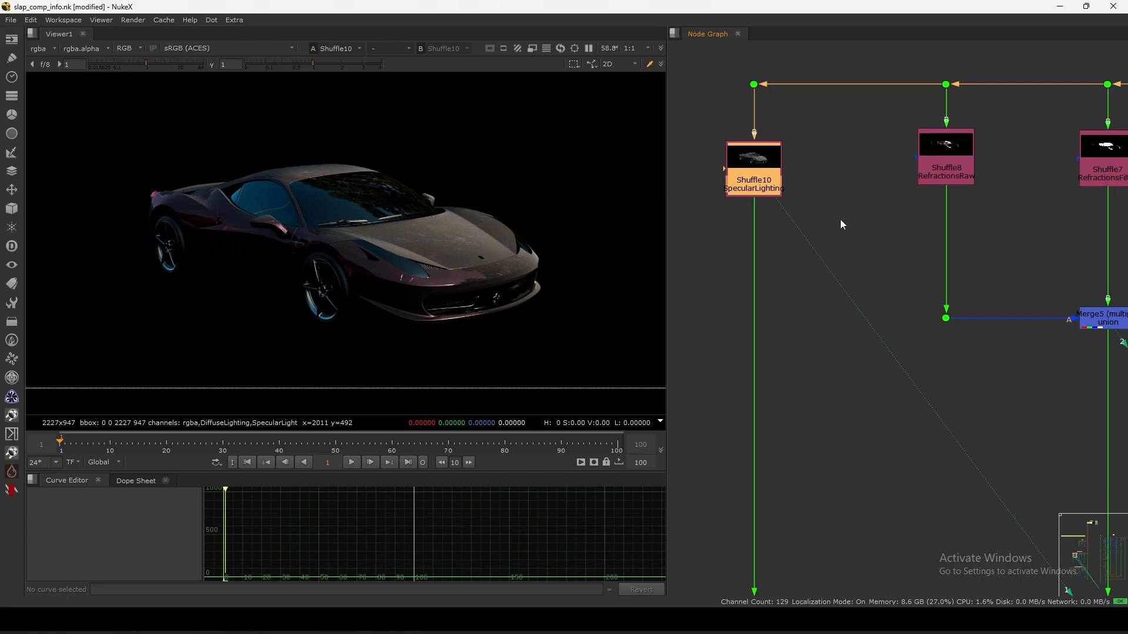
pyautogui.moveTo(857, 227); pyautogui.dragTo(776, 205)
# View the Merge11 result at the end of the PLUS_Multiplay tree
pyautogui.scroll(-6, 811, 230)
pyautogui.moveTo(978, 419); pyautogui.dragTo(865, 323, button='middle')
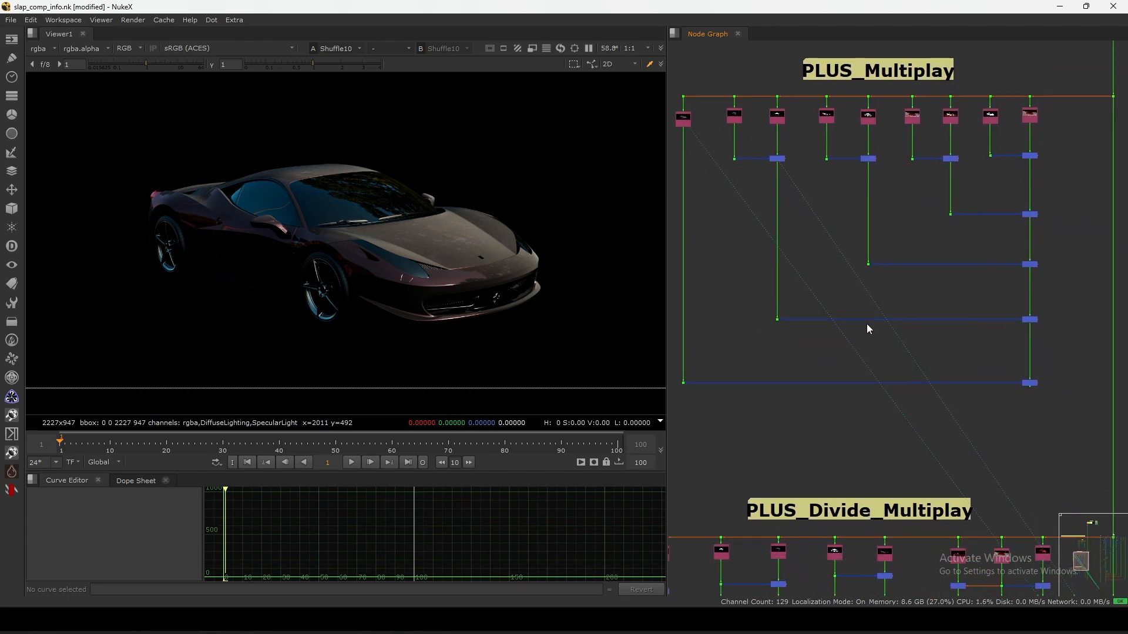
pyautogui.click(971, 364)
pyautogui.press('1')
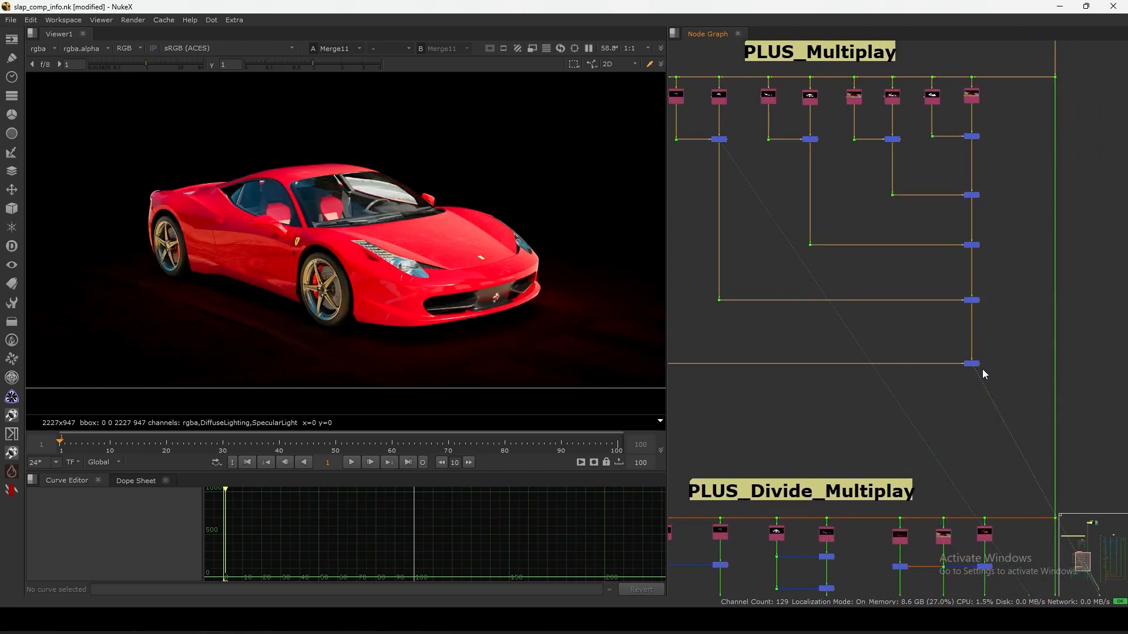
pyautogui.moveTo(994, 352); pyautogui.dragTo(946, 403)
pyautogui.moveTo(1002, 336); pyautogui.dragTo(976, 415, button='middle')
# Highlight the whole PLUS_Multiplay tree by selecting all its nodes and its label
pyautogui.moveTo(1015, 143)
pyautogui.mouseDown()
pyautogui.moveTo(1049, 177)
pyautogui.moveTo(783, 357)
pyautogui.mouseUp()
pyautogui.press('1')
pyautogui.scroll(-4, 1008, 249)
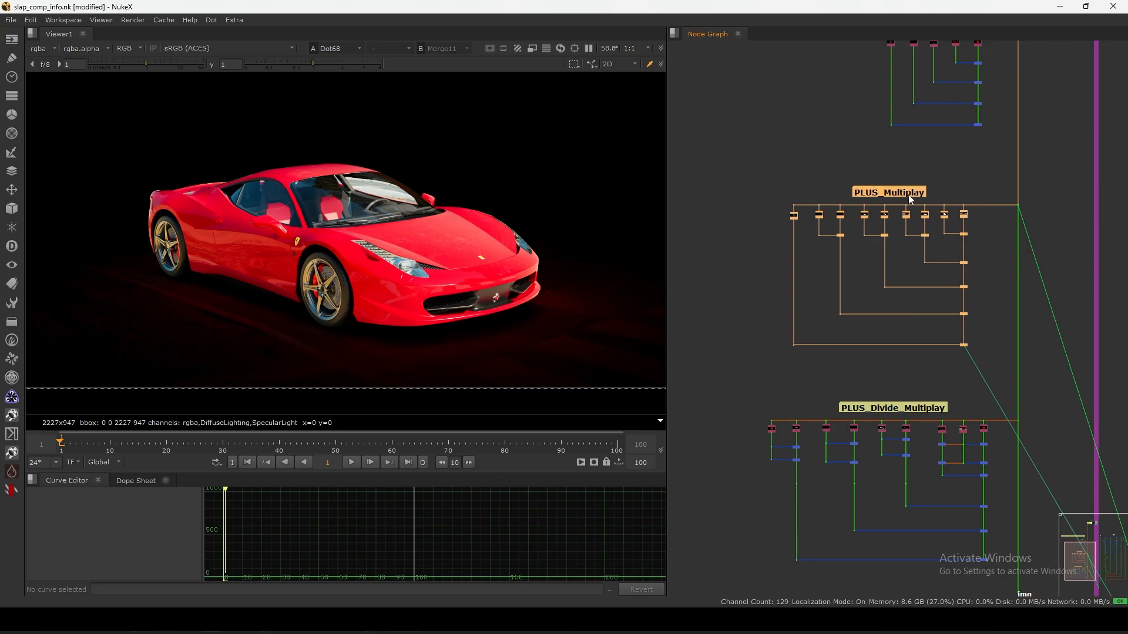
pyautogui.moveTo(909, 196); pyautogui.dragTo(922, 196)
pyautogui.click(970, 198)
# View the DiffuseFilter branch that feeds the GI multiply in the PLUS_Multiplay tree
pyautogui.keyDown('alt'); pyautogui.moveTo(992, 231); pyautogui.dragTo(1020, 197, button='middle'); pyautogui.keyUp('alt')
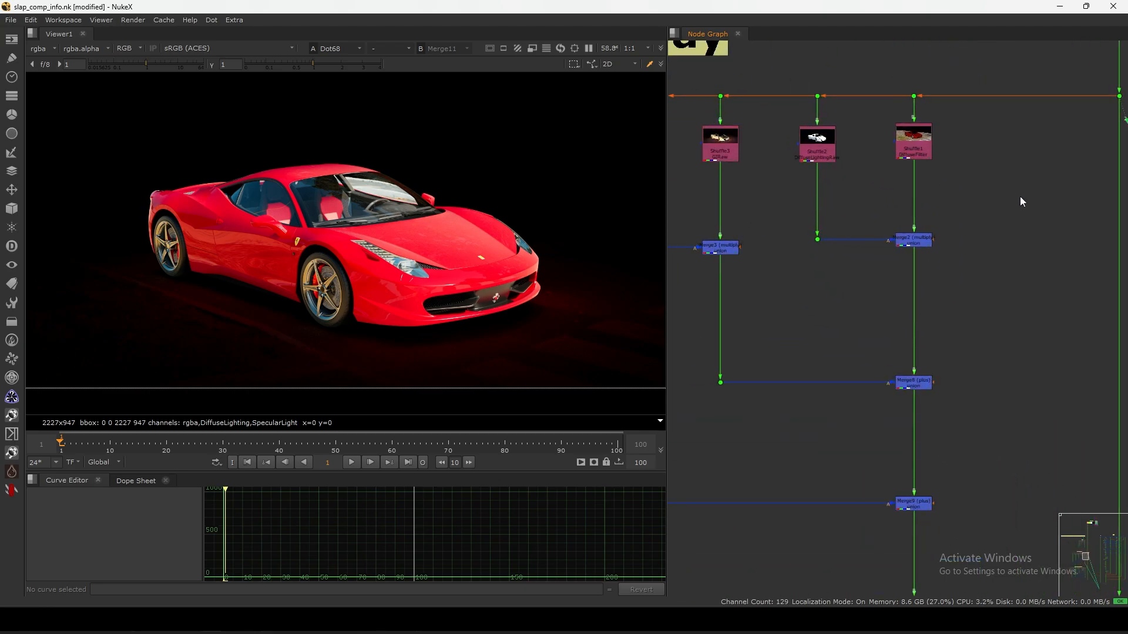
pyautogui.moveTo(1022, 202); pyautogui.dragTo(887, 336)
pyautogui.moveTo(887, 336); pyautogui.dragTo(983, 360, button='middle')
pyautogui.moveTo(1069, 233); pyautogui.dragTo(970, 308)
pyautogui.moveTo(953, 238); pyautogui.dragTo(888, 313)
pyautogui.press('1')
pyautogui.press('1')
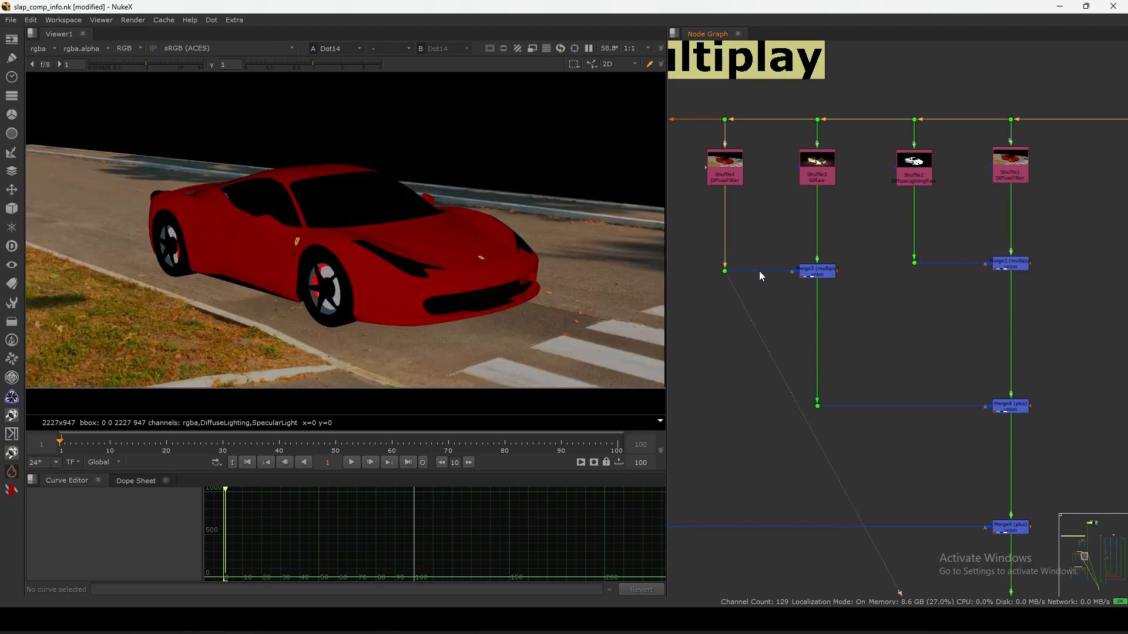
# View the GIRaw, ReflectionsRaw and ReflectionsFilter passes of the PLUS_Multiplay tree one after another
pyautogui.click(822, 173)
pyautogui.press('1')
pyautogui.moveTo(789, 245); pyautogui.dragTo(1005, 225, button='middle')
pyautogui.click(732, 250)
pyautogui.press('1')
pyautogui.click(843, 158)
pyautogui.press('1')
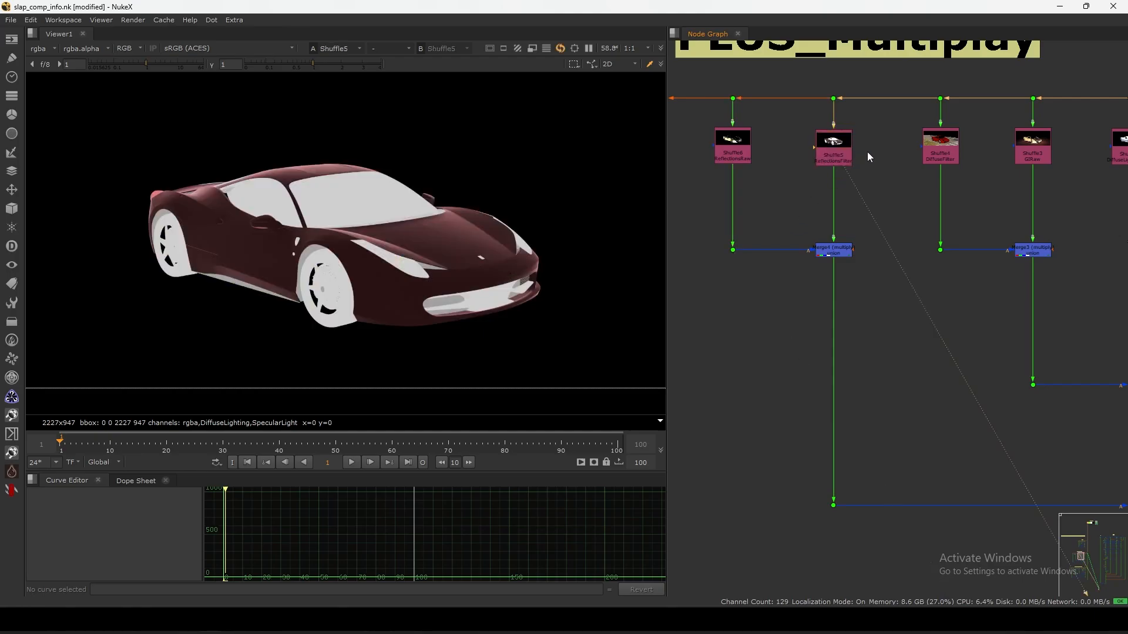
# Look over the layout of passes and merges in the PLUS_Divide_Multiplay tree
pyautogui.scroll(-4, 823, 222)
pyautogui.moveTo(819, 391); pyautogui.dragTo(862, 236, button='middle')
pyautogui.scroll(-5, 862, 236)
pyautogui.scroll(5, 831, 334)
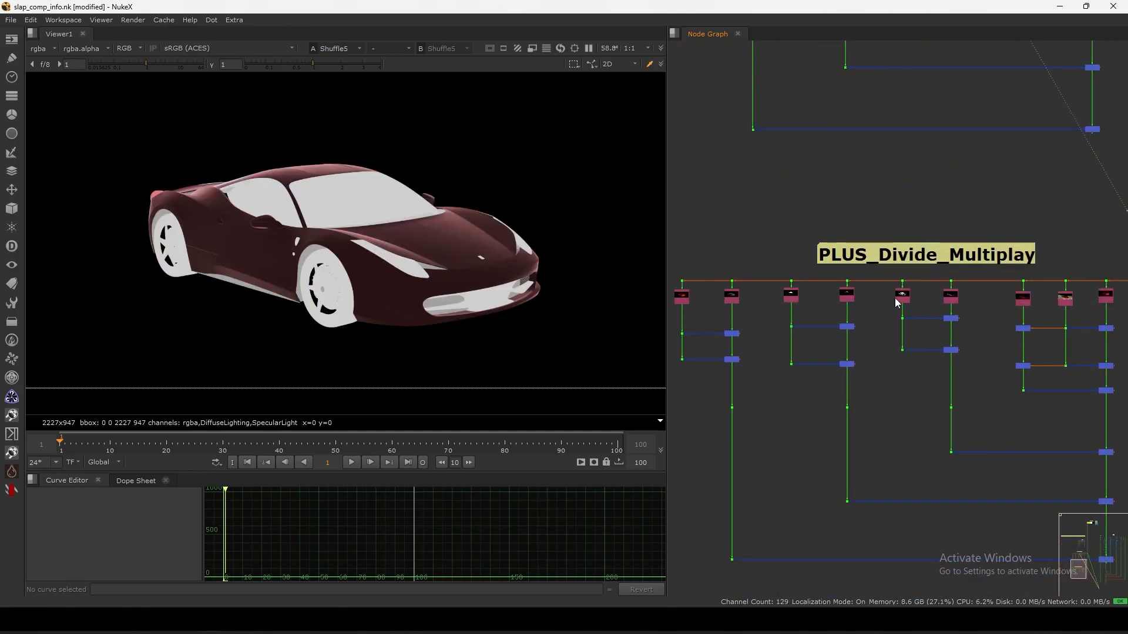
pyautogui.scroll(-3, 847, 248)
pyautogui.scroll(3, 846, 242)
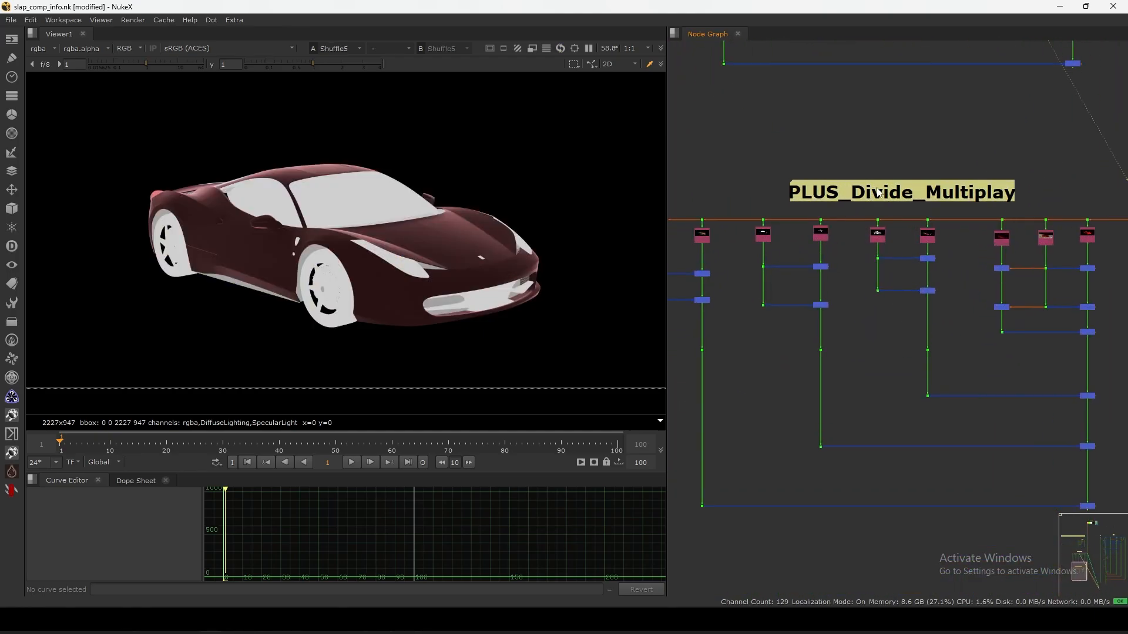
pyautogui.moveTo(878, 192); pyautogui.dragTo(849, 208, button='middle')
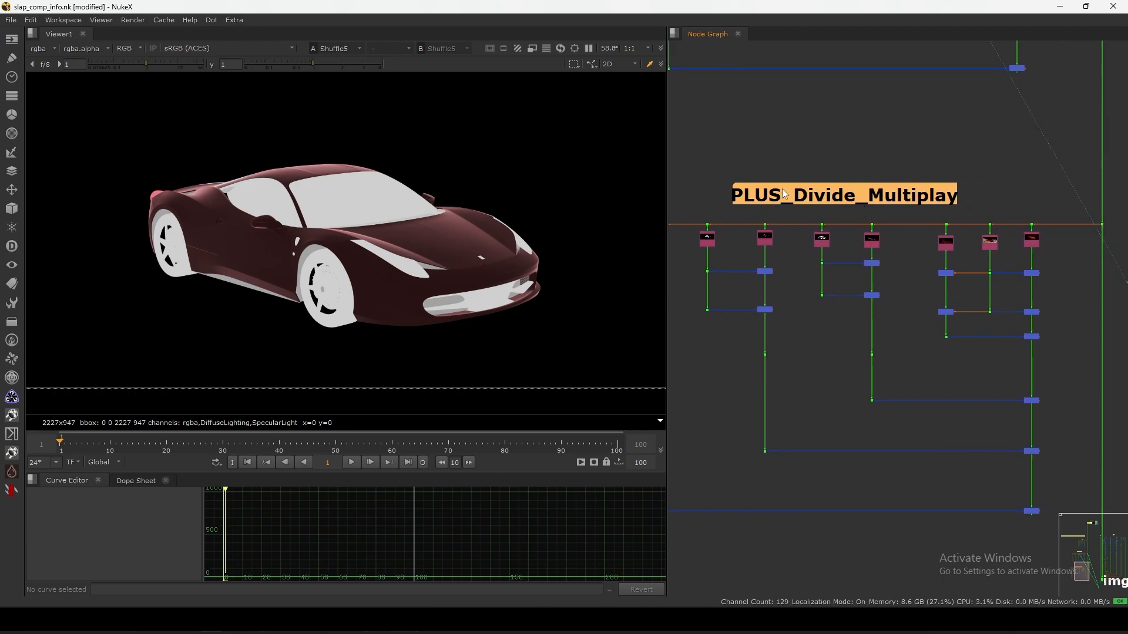
pyautogui.click(806, 211)
pyautogui.moveTo(826, 197); pyautogui.dragTo(823, 197)
pyautogui.click(907, 170)
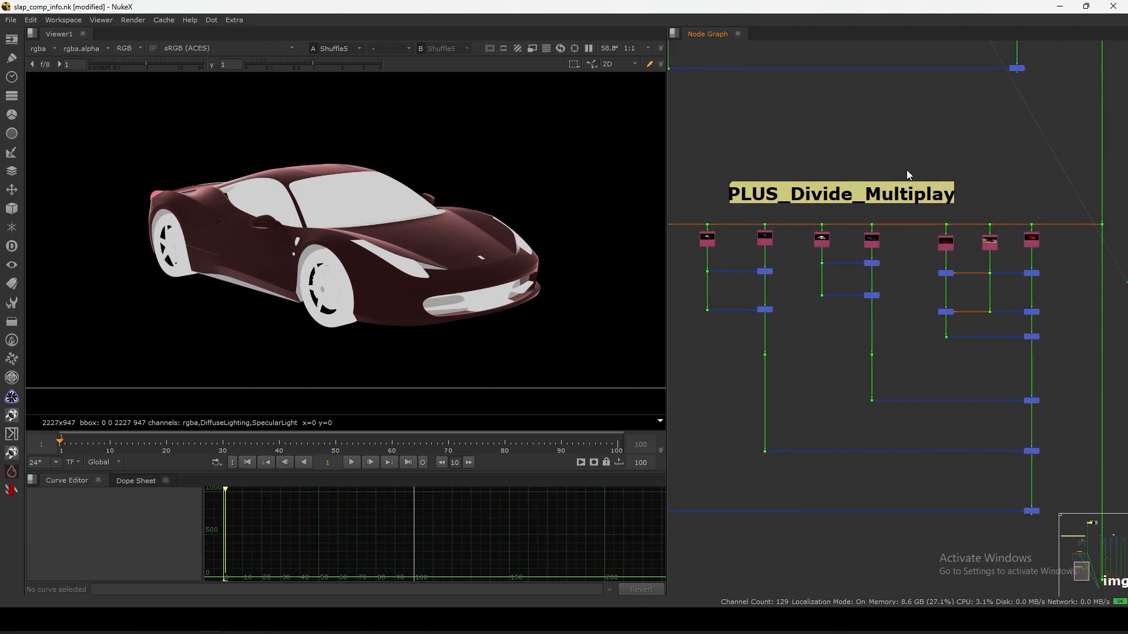
# View the DiffuseLighting pass of the PLUS_Divide_Multiplay tree by itself
pyautogui.scroll(5, 855, 297)
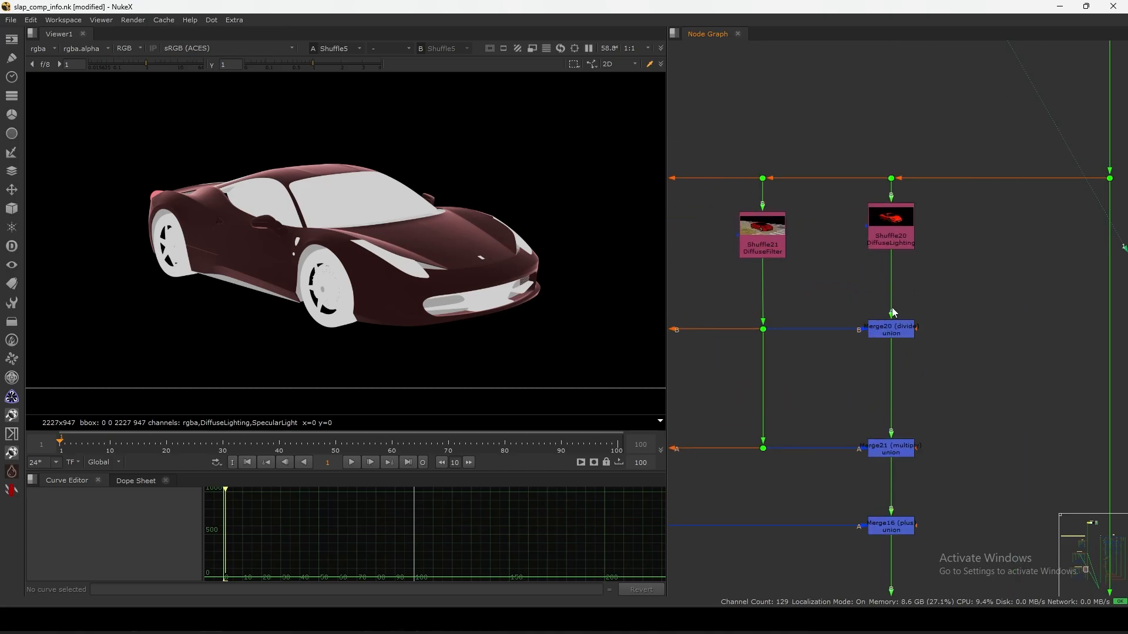
pyautogui.scroll(2, 893, 313)
pyautogui.click(799, 231)
pyautogui.click(961, 241)
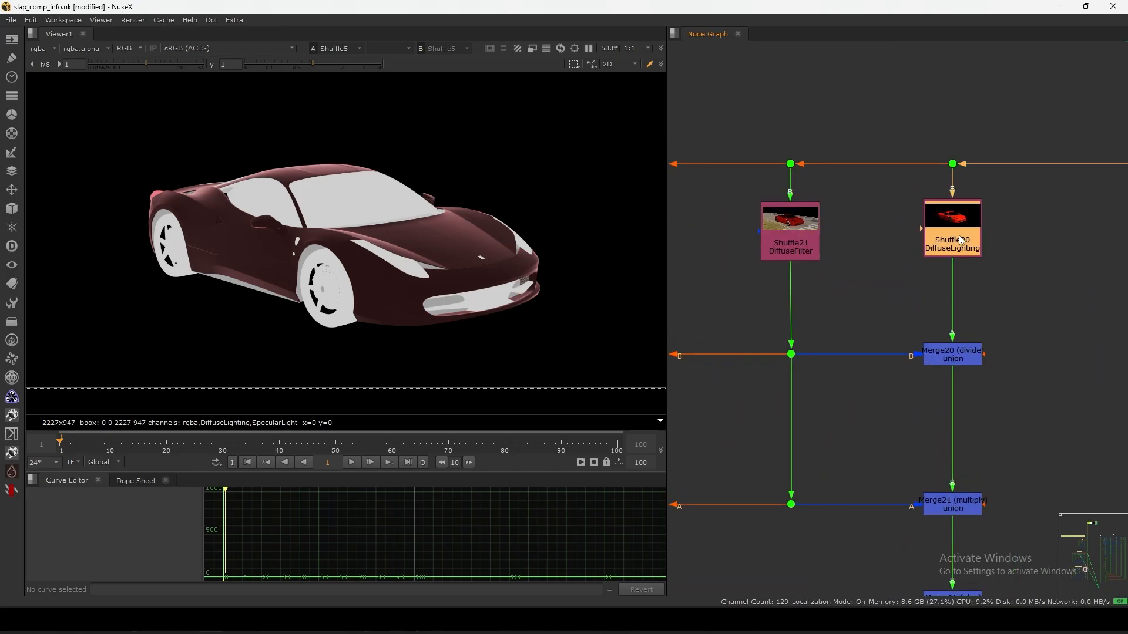
pyautogui.press('1')
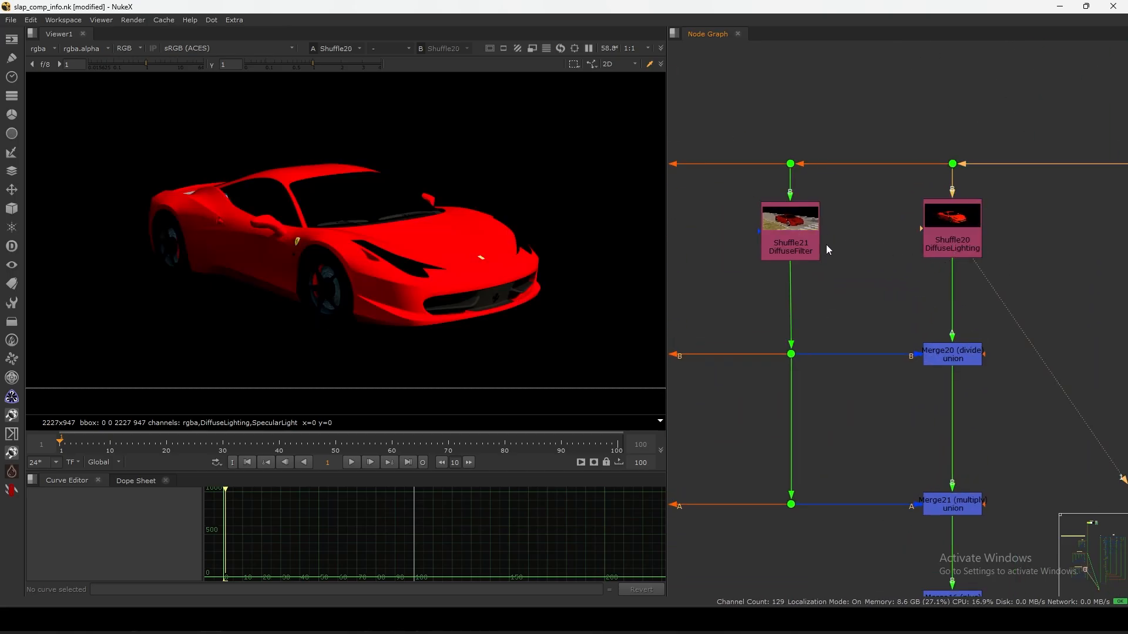
# View the DiffuseFilter pass and the Merge20 divide result of the diffuse lighting and filter passes
pyautogui.click(807, 252)
pyautogui.press('1')
pyautogui.moveTo(871, 337); pyautogui.dragTo(994, 300, button='middle')
pyautogui.click(1068, 322)
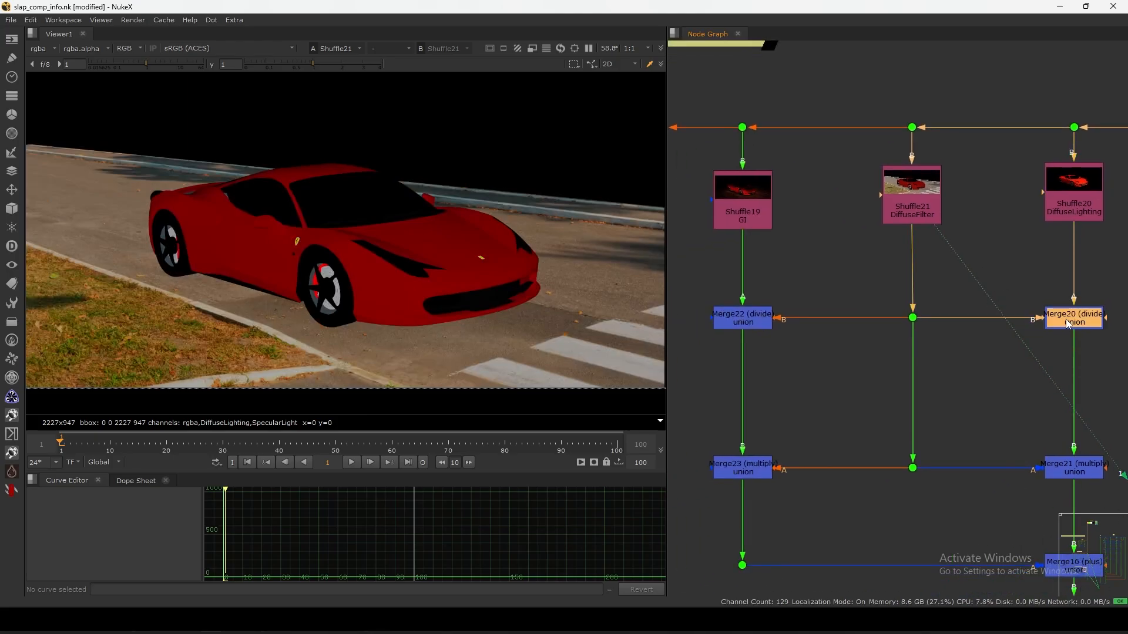
pyautogui.moveTo(903, 409); pyautogui.dragTo(902, 338, button='middle')
pyautogui.press('1')
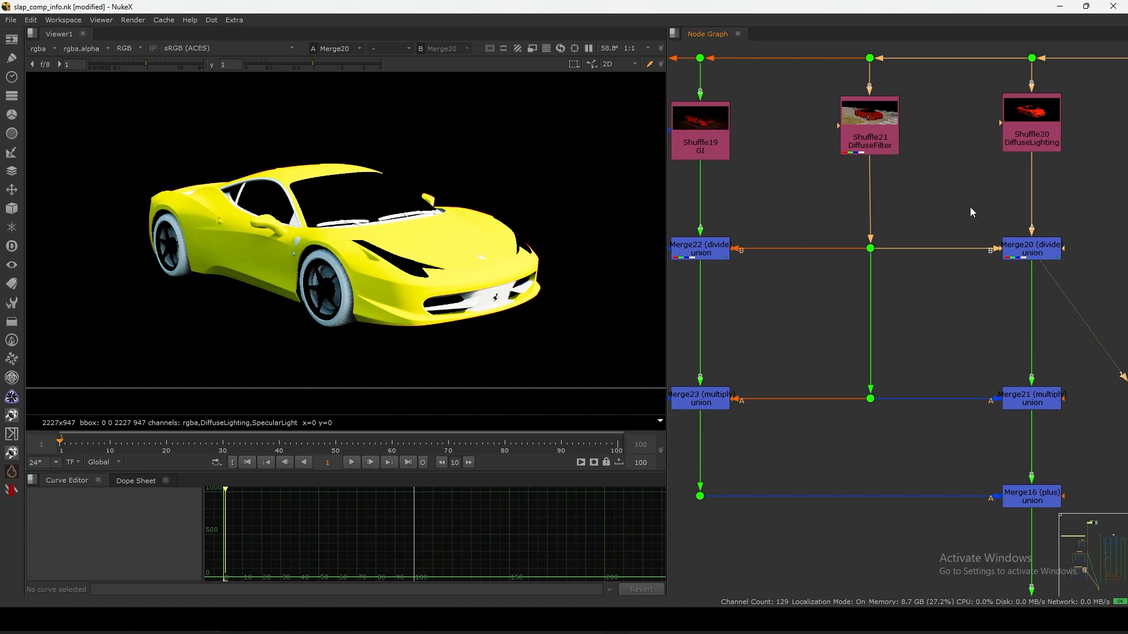
# Compare the DiffuseFilter and DiffuseLighting passes that feed the Merge20 divide
pyautogui.moveTo(971, 207); pyautogui.dragTo(921, 242, button='middle')
pyautogui.click(821, 183)
pyautogui.press('1')
pyautogui.moveTo(821, 184); pyautogui.dragTo(823, 192)
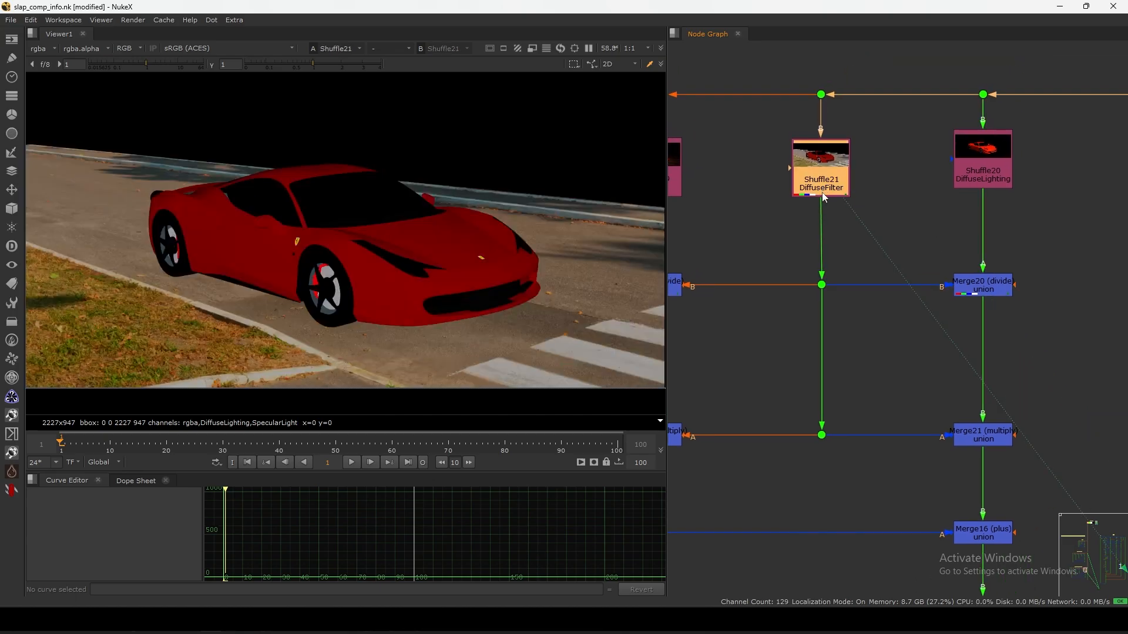
pyautogui.click(844, 207)
pyautogui.moveTo(980, 178); pyautogui.dragTo(985, 193)
pyautogui.press('1')
pyautogui.click(980, 202)
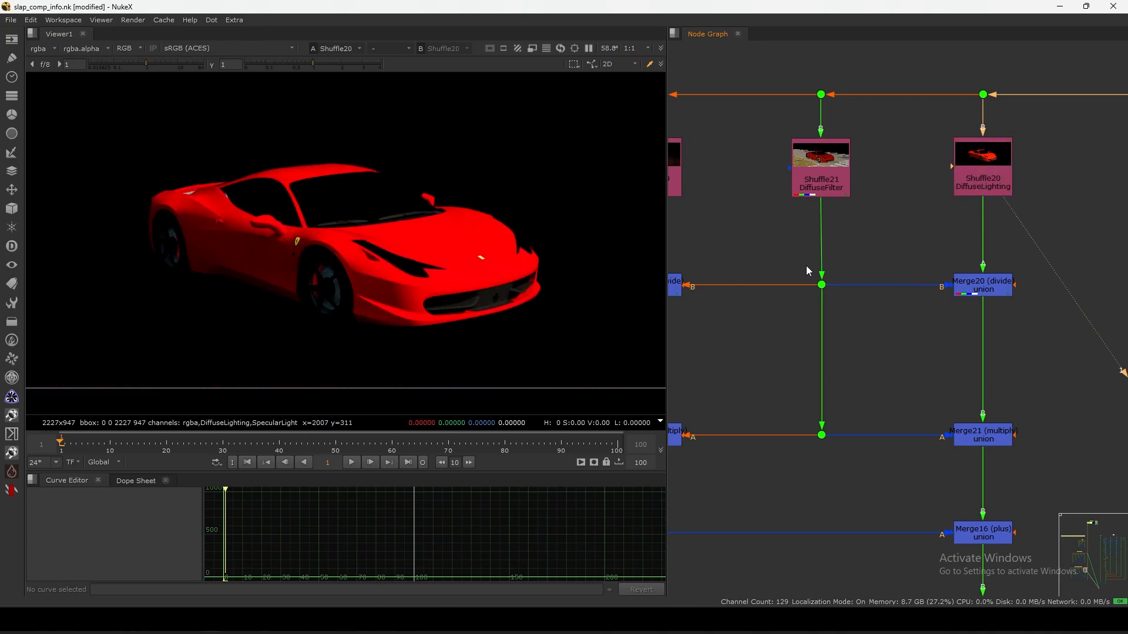
# View the DiffuseLightingRaw branch of the PLUS_Multiplay tree for comparison with the divided diffuse lighting
pyautogui.scroll(-6, 840, 276)
pyautogui.scroll(5, 864, 235)
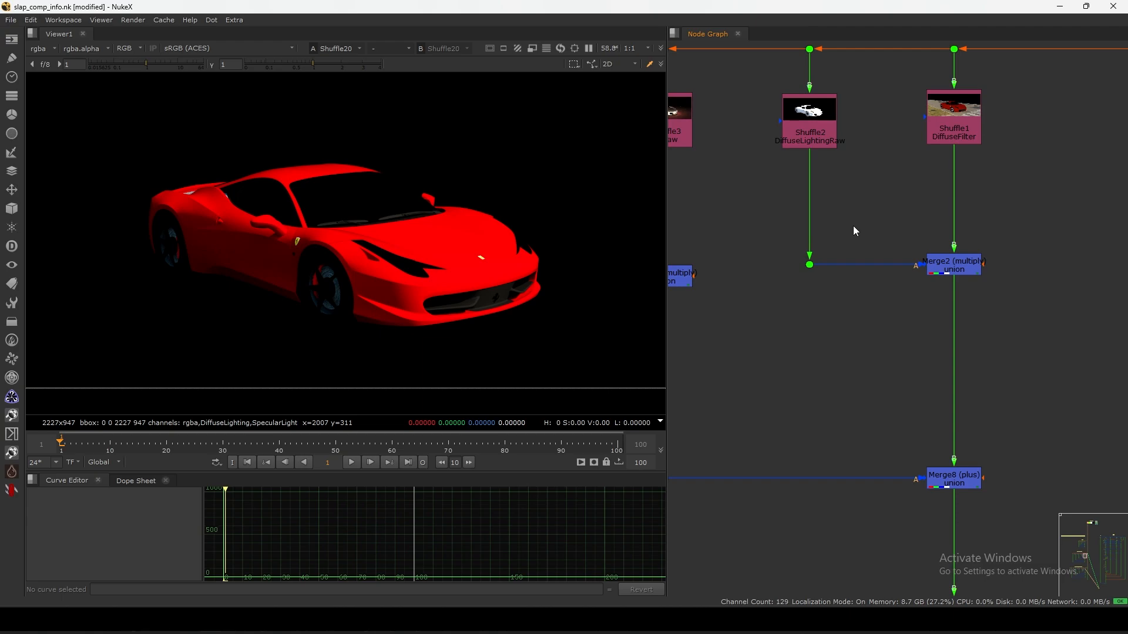
pyautogui.moveTo(855, 224); pyautogui.dragTo(762, 349)
pyautogui.press('1')
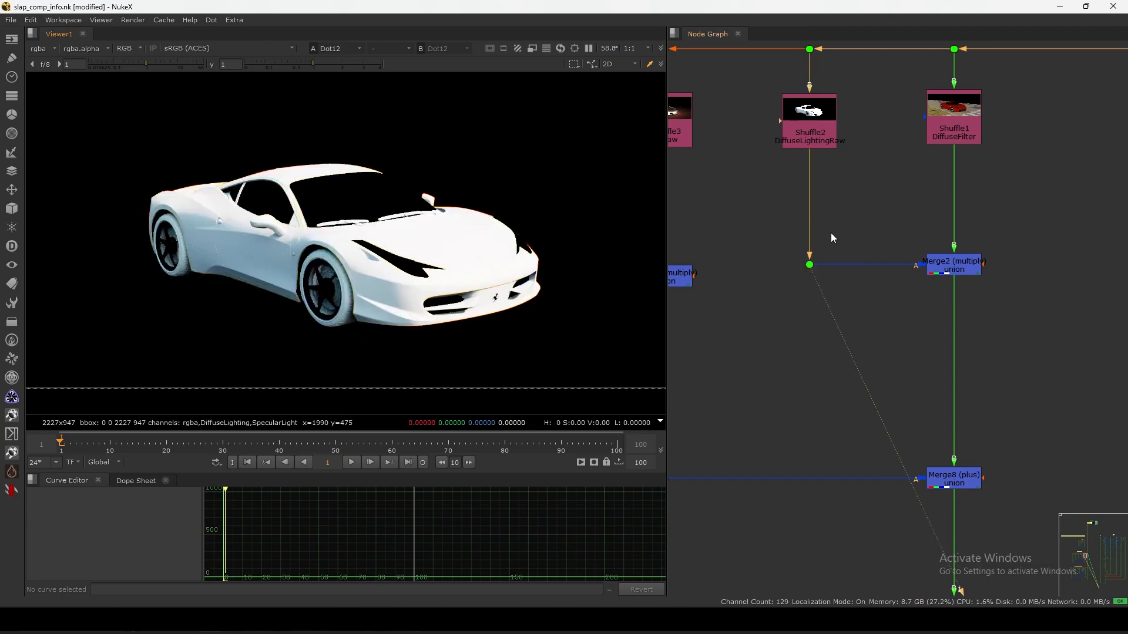
# Return to the PLUS_Divide_Multiplay tree and view its DiffuseFilter pass followed by its DiffuseLighting pass
pyautogui.scroll(-5, 840, 247)
pyautogui.moveTo(809, 414); pyautogui.dragTo(825, 235, button='middle')
pyautogui.moveTo(829, 357); pyautogui.dragTo(818, 235, button='middle')
pyautogui.moveTo(848, 327); pyautogui.dragTo(834, 235, button='middle')
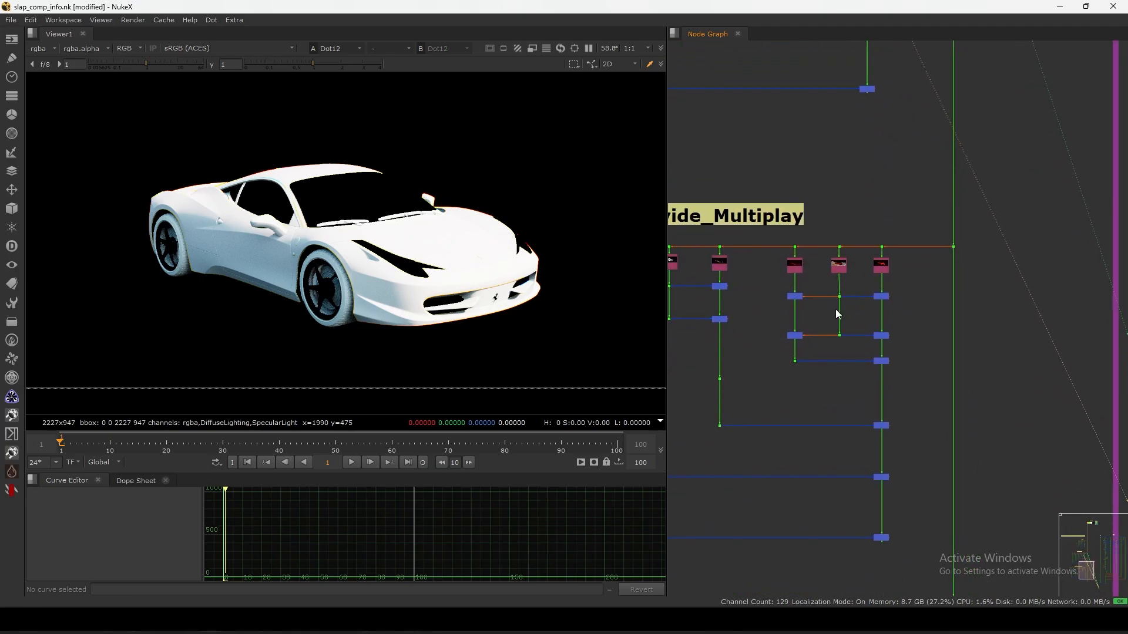
pyautogui.scroll(5, 861, 294)
pyautogui.click(805, 267)
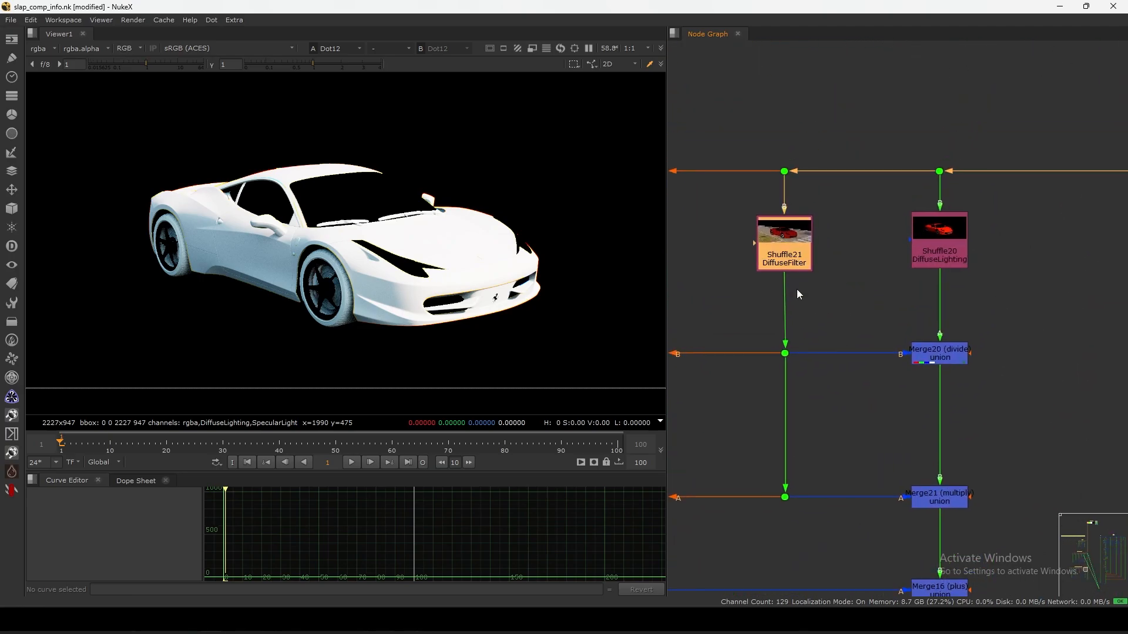
pyautogui.press('1')
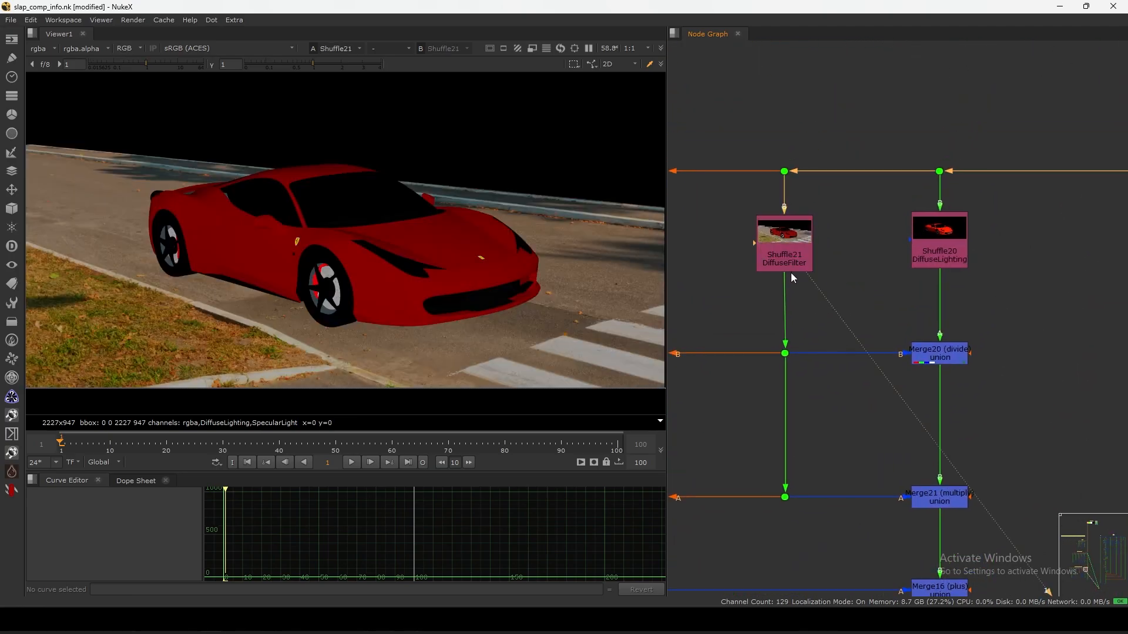
pyautogui.click(943, 257)
pyautogui.press('1')
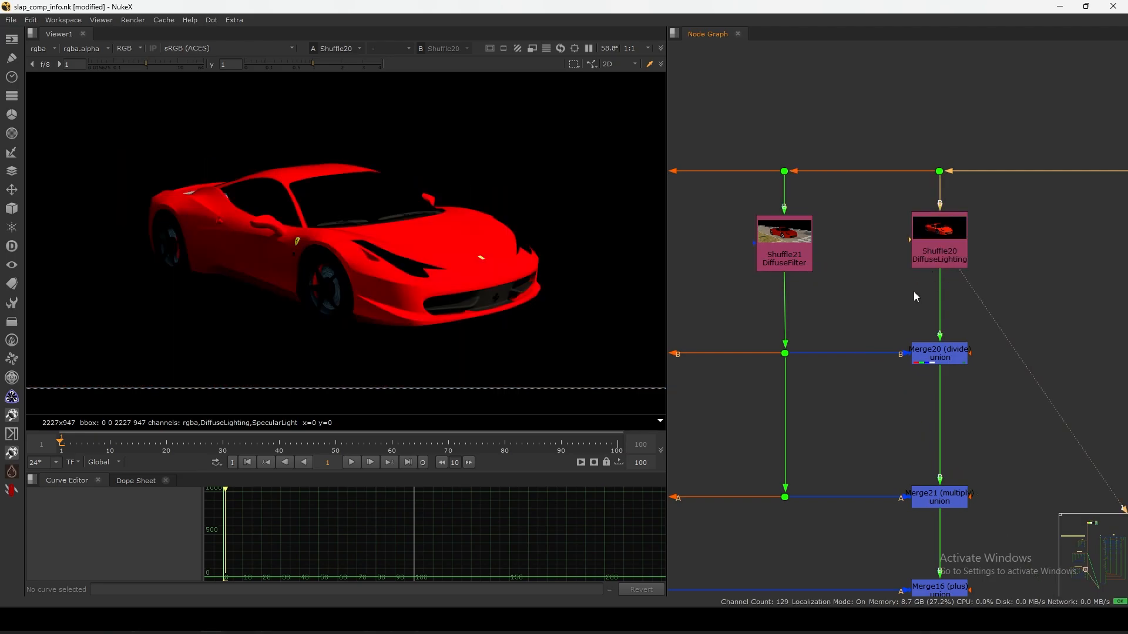
# View the Merge20 divide output and the Merge21 multiply output of the DiffuseLighting branch and compare them
pyautogui.click(934, 324)
pyautogui.press('1')
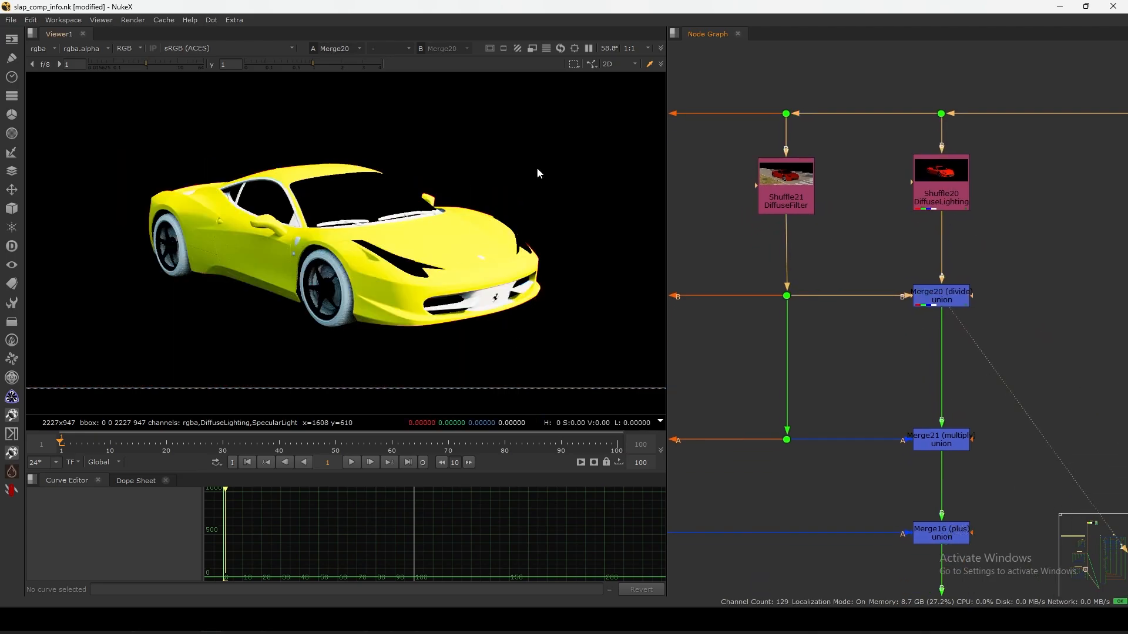
pyautogui.moveTo(562, 148); pyautogui.dragTo(145, 349)
pyautogui.click(936, 440)
pyautogui.moveTo(879, 403); pyautogui.dragTo(923, 318, button='middle')
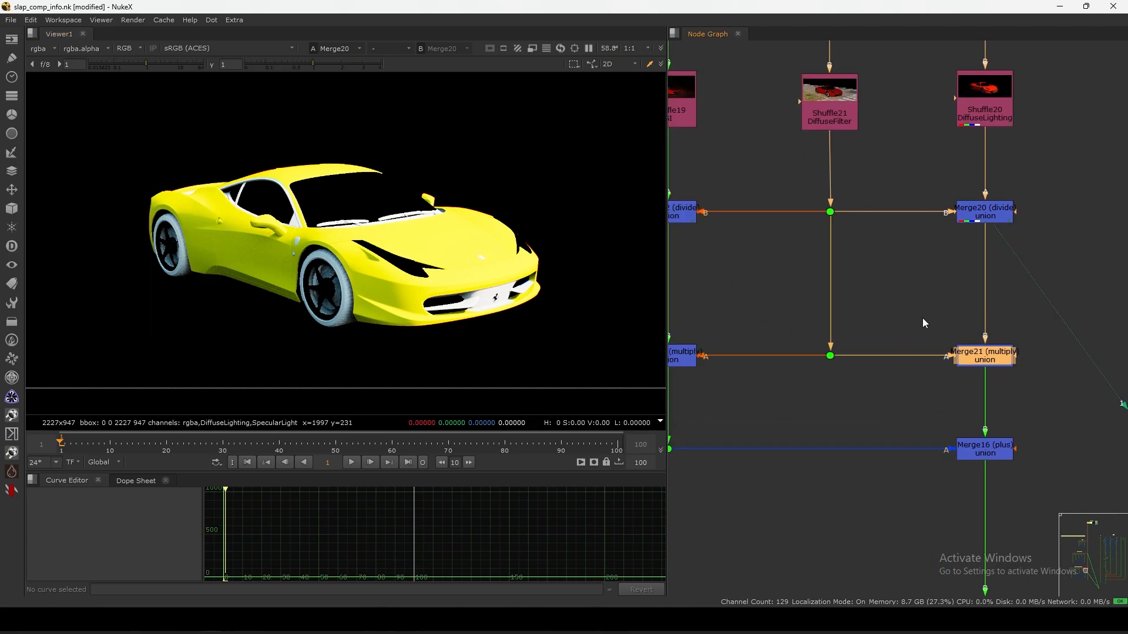
pyautogui.click(985, 220)
pyautogui.press('1')
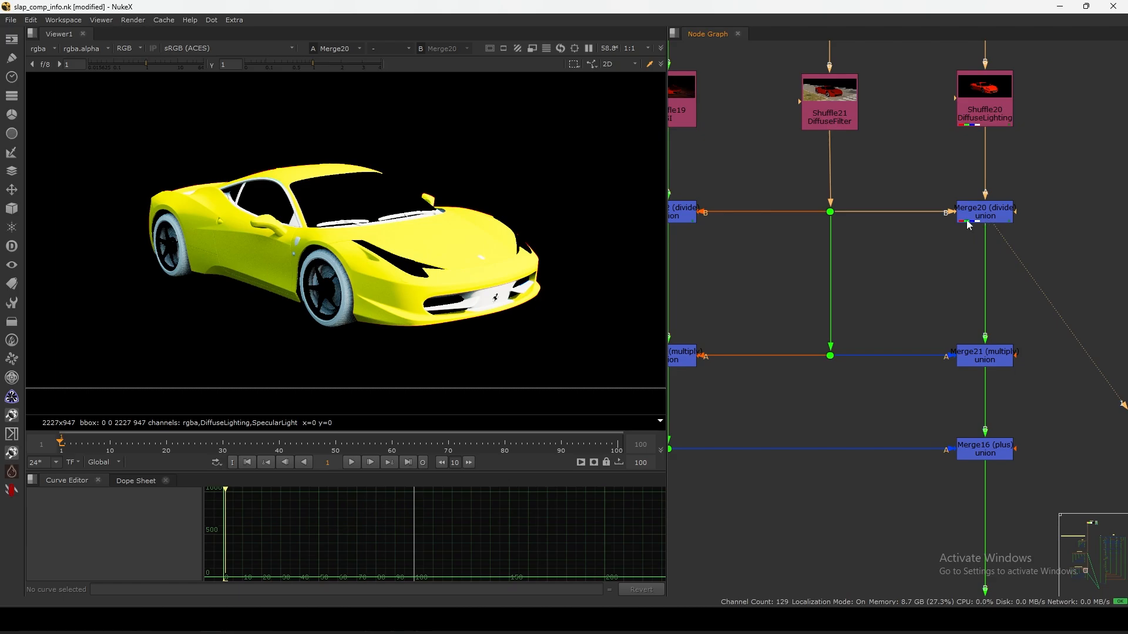
pyautogui.click(980, 357)
pyautogui.press('1')
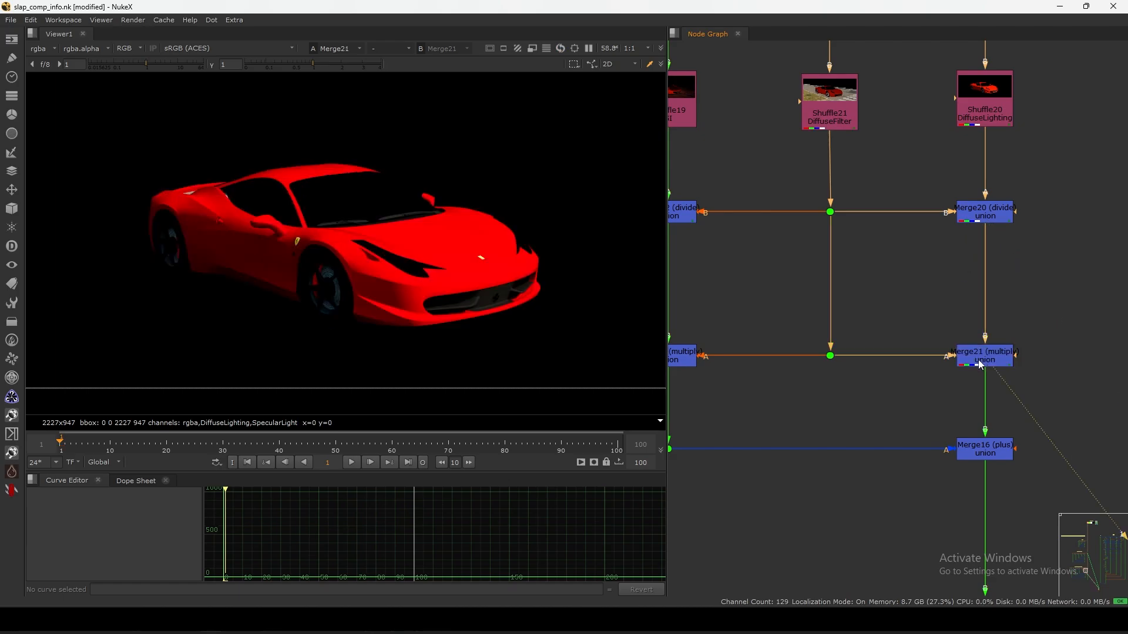
# Insert a Dot between the Merge20 divide and Merge21 multiply nodes and view its output
pyautogui.keyDown('ctrl'); pyautogui.click(985, 259); pyautogui.keyUp('ctrl')
pyautogui.press('1')
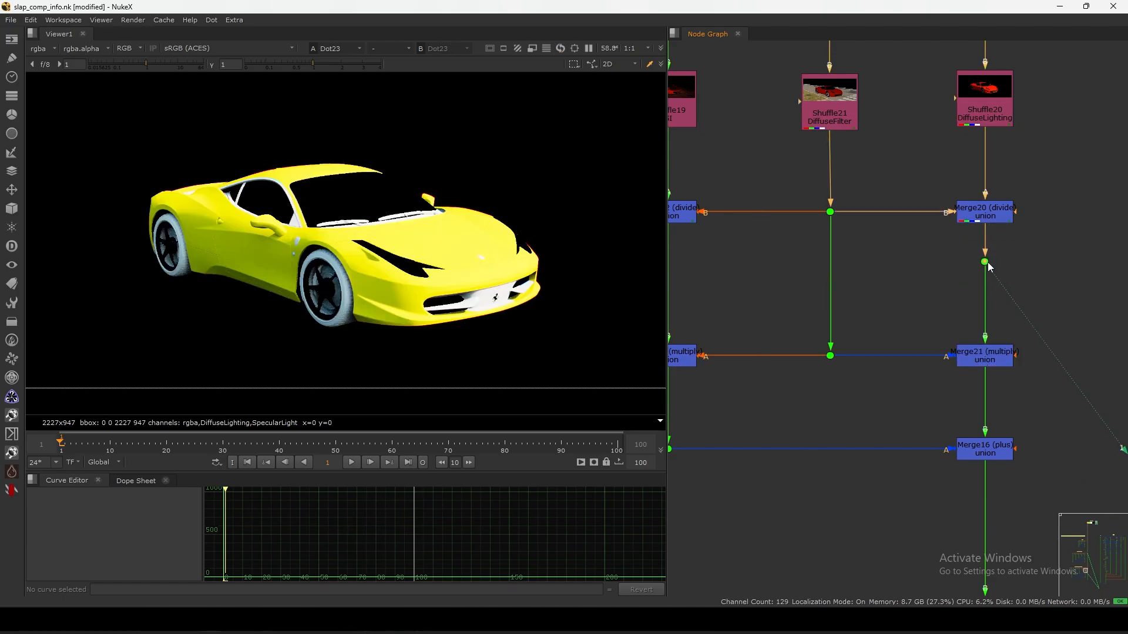
pyautogui.moveTo(988, 263); pyautogui.dragTo(988, 265)
# Compare the DiffuseFilter input, the Merge21 multiply result, the DiffuseLighting pass and the divided output at the new Dot
pyautogui.click(918, 303)
pyautogui.moveTo(886, 320); pyautogui.dragTo(825, 383)
pyautogui.press('1')
pyautogui.keyDown('ctrl'); pyautogui.keyDown('shift'); pyautogui.moveTo(497, 215); pyautogui.dragTo(377, 315); pyautogui.keyUp('shift'); pyautogui.keyUp('ctrl')
pyautogui.click(978, 359)
pyautogui.press('1')
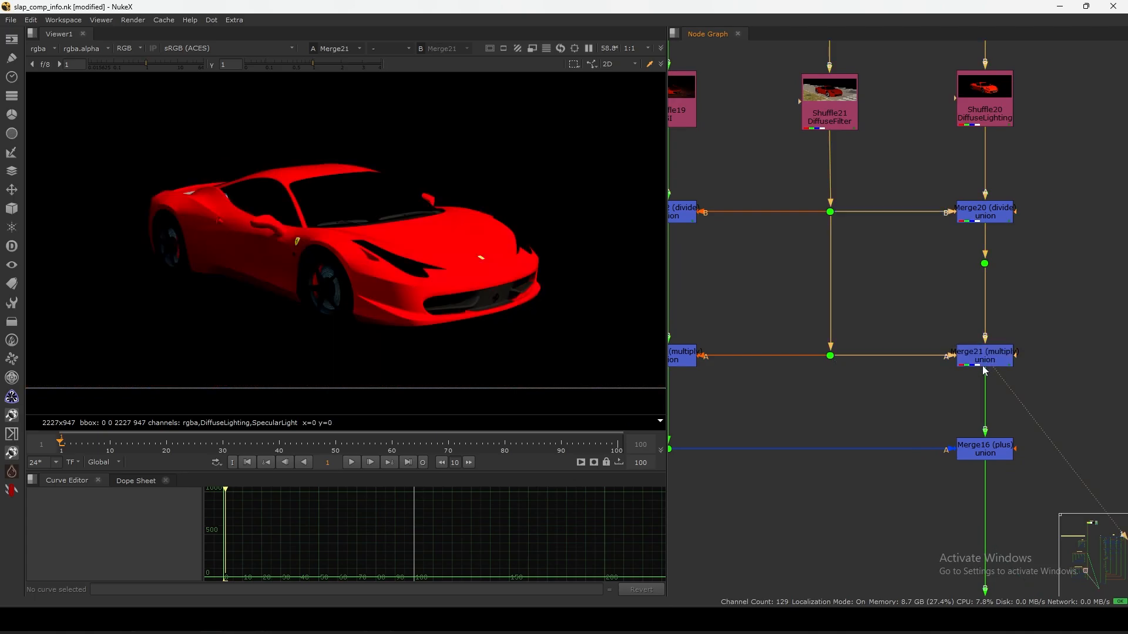
pyautogui.moveTo(962, 392); pyautogui.dragTo(957, 347, button='middle')
pyautogui.moveTo(986, 312); pyautogui.dragTo(971, 373, button='middle')
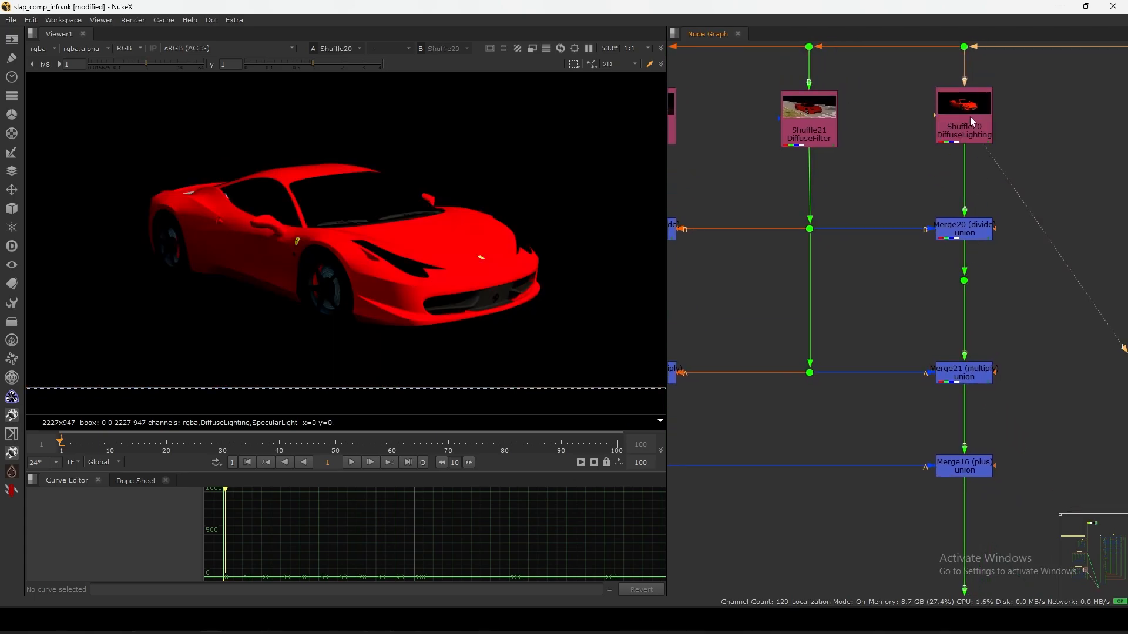
pyautogui.click(963, 280)
pyautogui.press('1')
pyautogui.moveTo(965, 283); pyautogui.dragTo(965, 288)
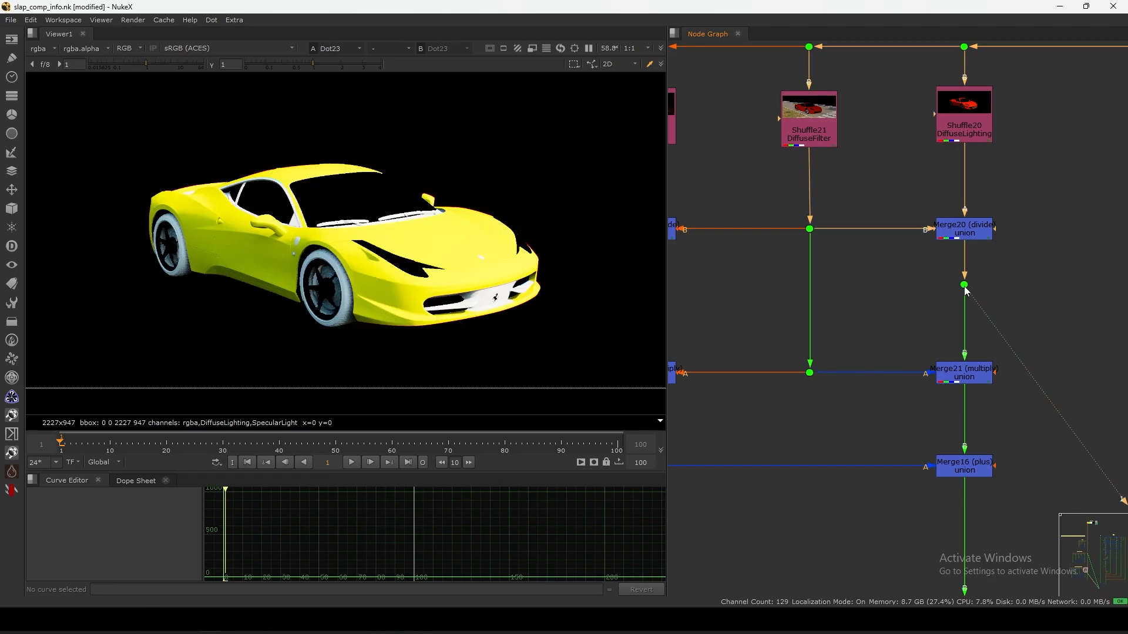
# Insert a Grade node between the Dot and Merge21 multiply, and view the Merge21 output
pyautogui.click(846, 294)
pyautogui.press('g')
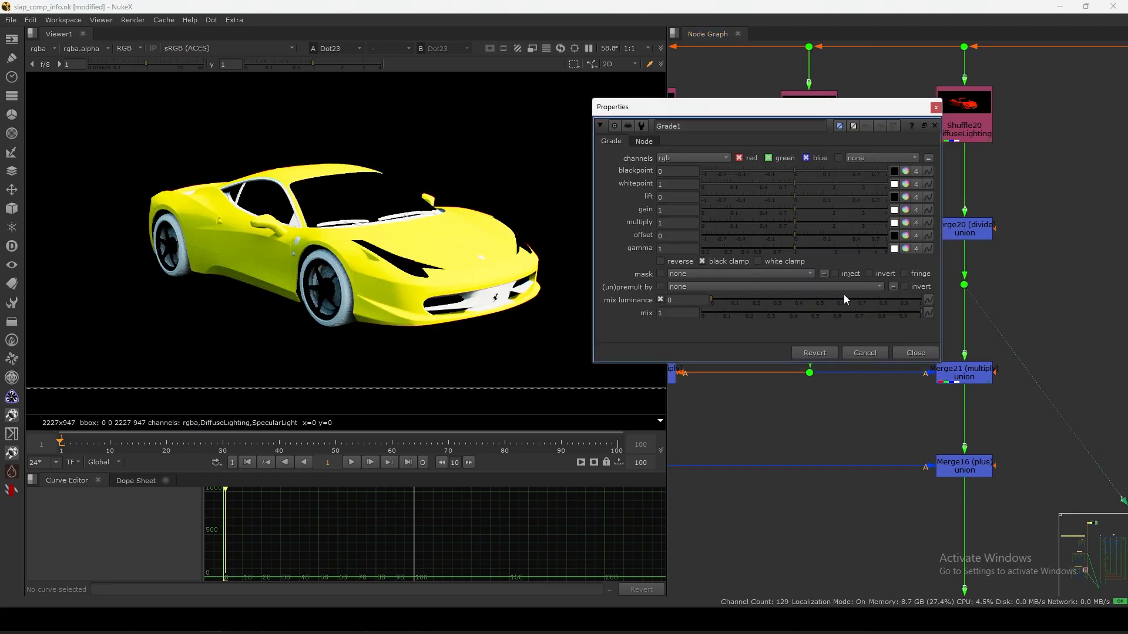
pyautogui.click(915, 353)
pyautogui.moveTo(853, 299); pyautogui.dragTo(975, 325)
pyautogui.click(952, 364)
pyautogui.press('1')
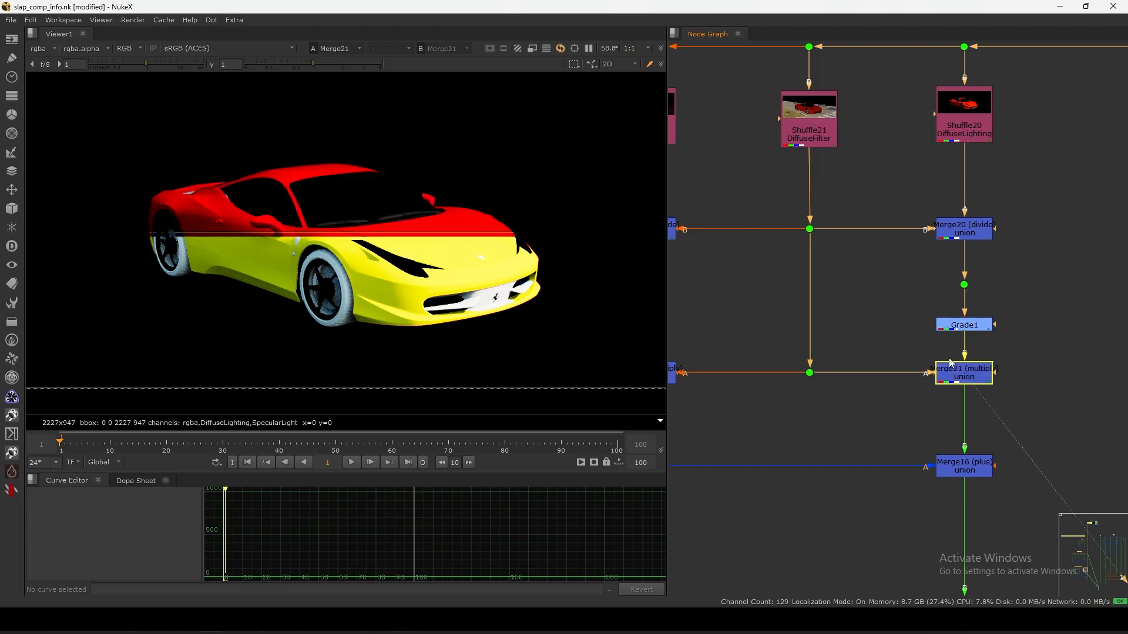
# Try adjusting the gain in the Grade node, and delete the Grade and Dot between Merge20 and Merge21
pyautogui.doubleClick(959, 325)
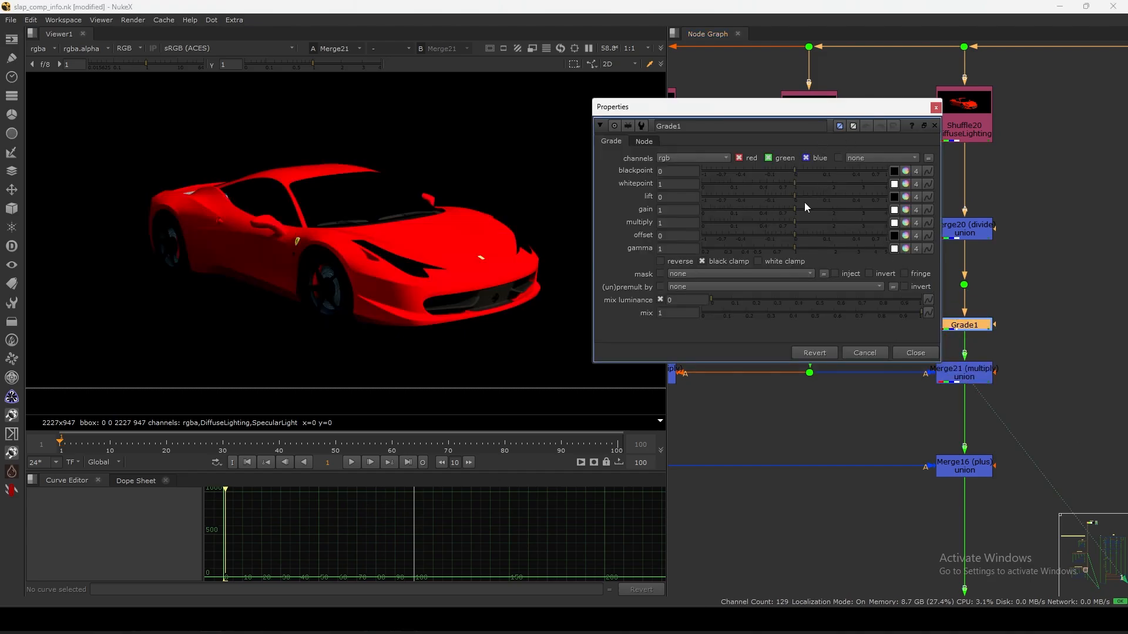
pyautogui.moveTo(797, 209); pyautogui.dragTo(833, 222)
pyautogui.click(915, 353)
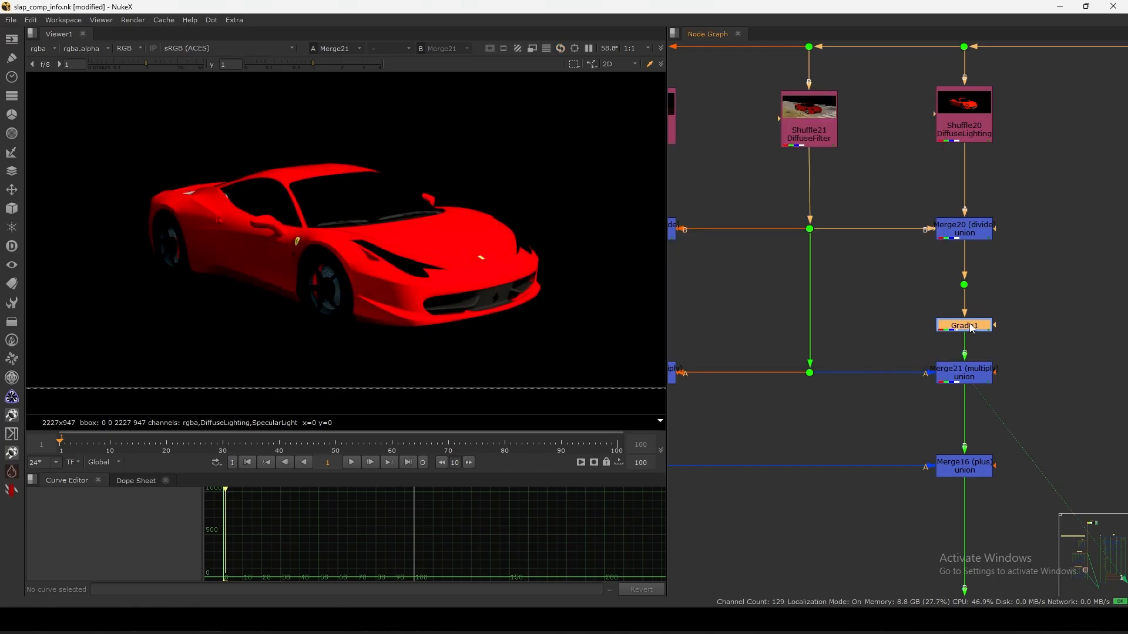
pyautogui.moveTo(994, 269); pyautogui.dragTo(932, 312)
pyautogui.press('Delete')
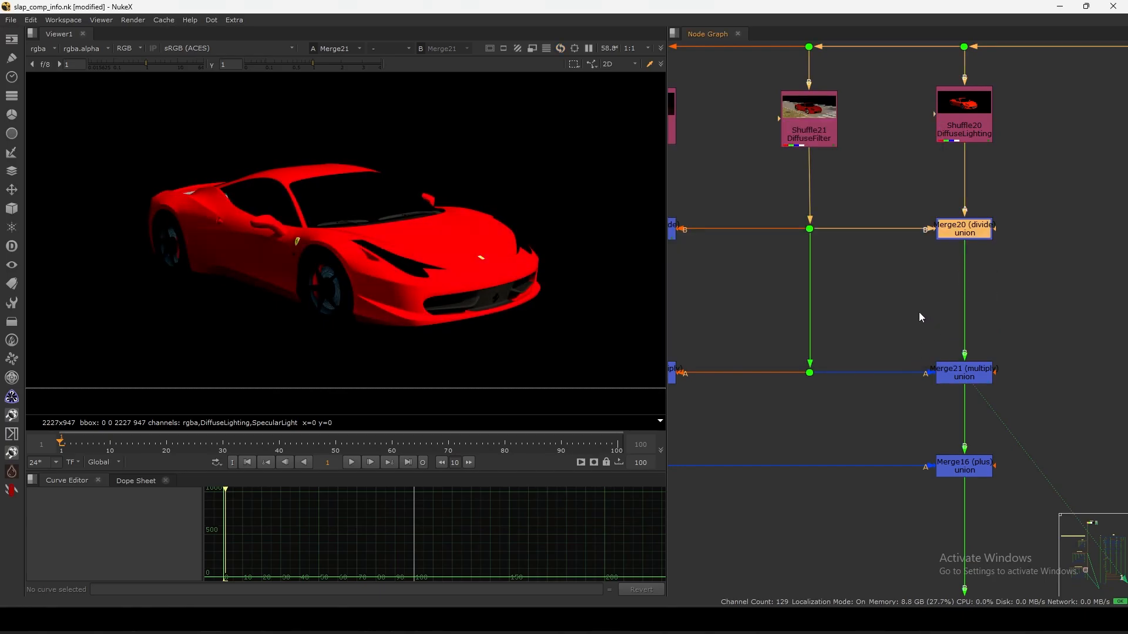
# Examine the layout of the GI, DiffuseFilter and DiffuseLighting branches in the PLUS_Divide_Multiplay node tree
pyautogui.scroll(-5, 910, 269)
pyautogui.scroll(6, 873, 287)
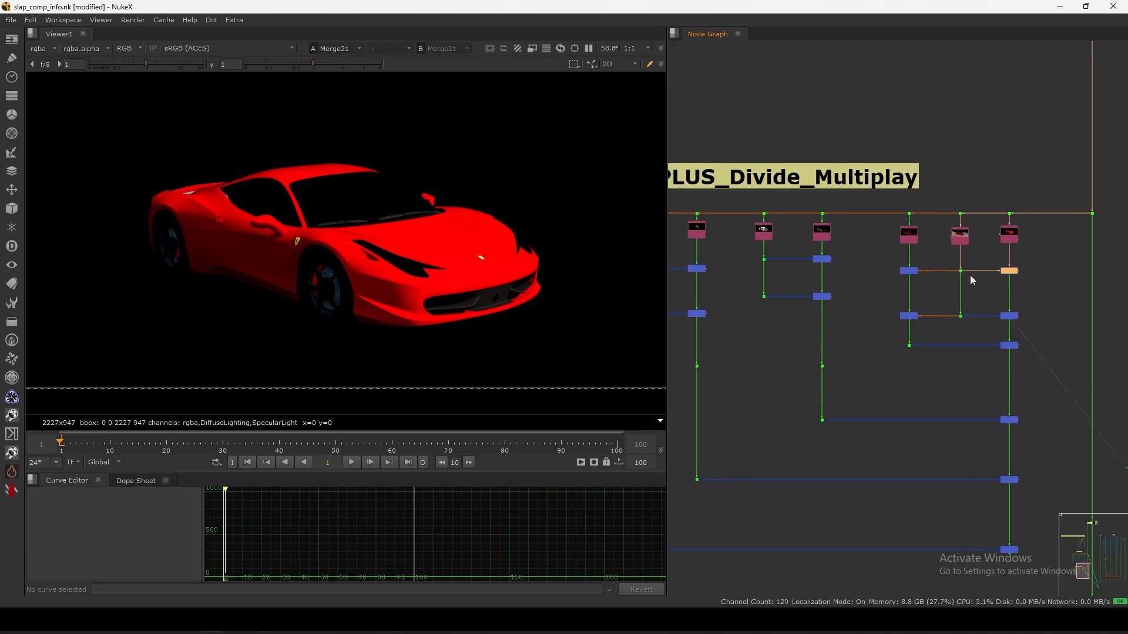
pyautogui.scroll(3, 952, 271)
pyautogui.scroll(-5, 985, 256)
pyautogui.moveTo(952, 277); pyautogui.dragTo(921, 281, button='middle')
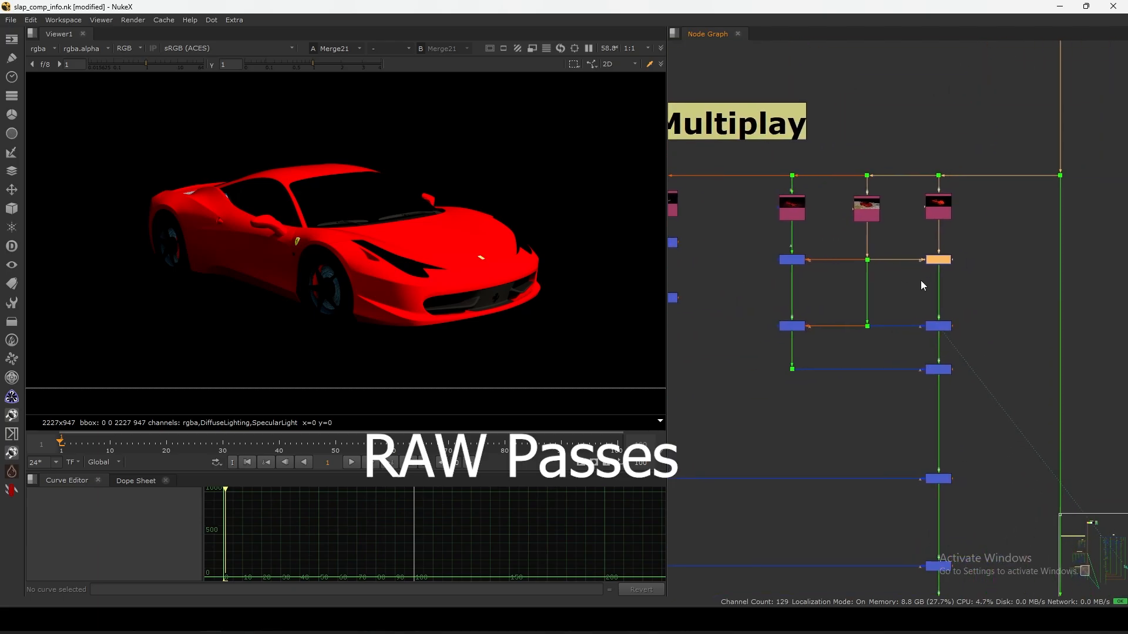
pyautogui.scroll(1, 946, 259)
pyautogui.moveTo(998, 235); pyautogui.dragTo(950, 274, button='middle')
pyautogui.scroll(1, 960, 265)
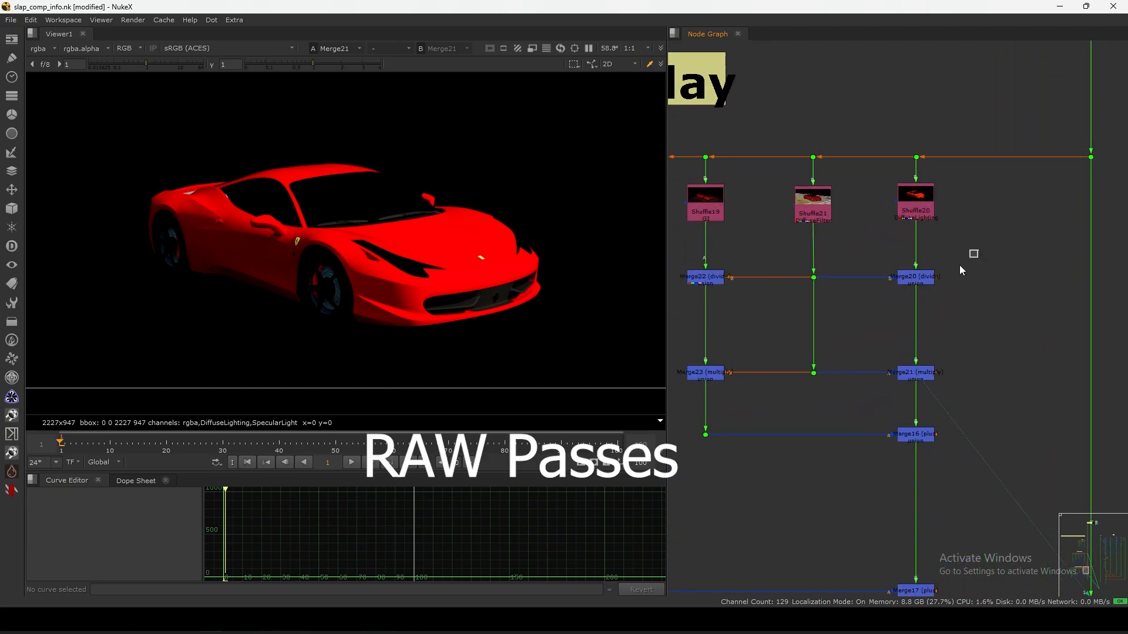
pyautogui.press('1')
pyautogui.moveTo(886, 344)
pyautogui.mouseDown(button='middle')
pyautogui.moveTo(926, 282)
pyautogui.moveTo(934, 299)
pyautogui.moveTo(929, 286)
pyautogui.mouseUp(button='middle')
pyautogui.moveTo(1072, 186); pyautogui.dragTo(1001, 237)
pyautogui.moveTo(997, 251); pyautogui.dragTo(1064, 323)
# View the GI pass, the DiffuseFilter pass and their Merge22 divide result one after another
pyautogui.scroll(2, 846, 177)
pyautogui.click(828, 123)
pyautogui.press('1')
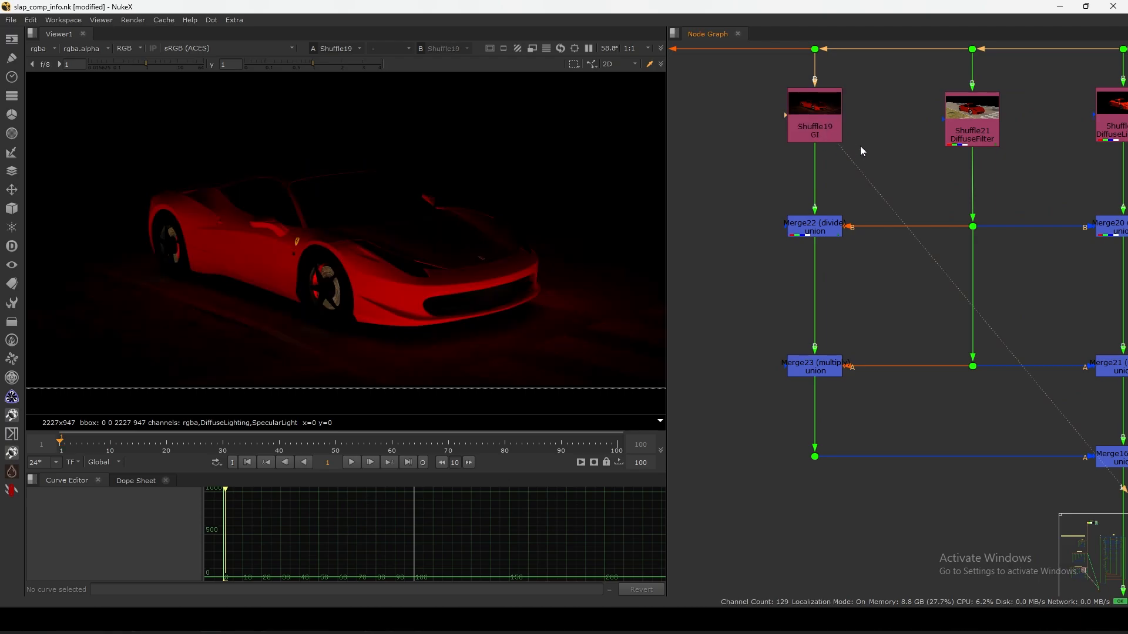
pyautogui.click(989, 137)
pyautogui.press('1')
pyautogui.click(818, 230)
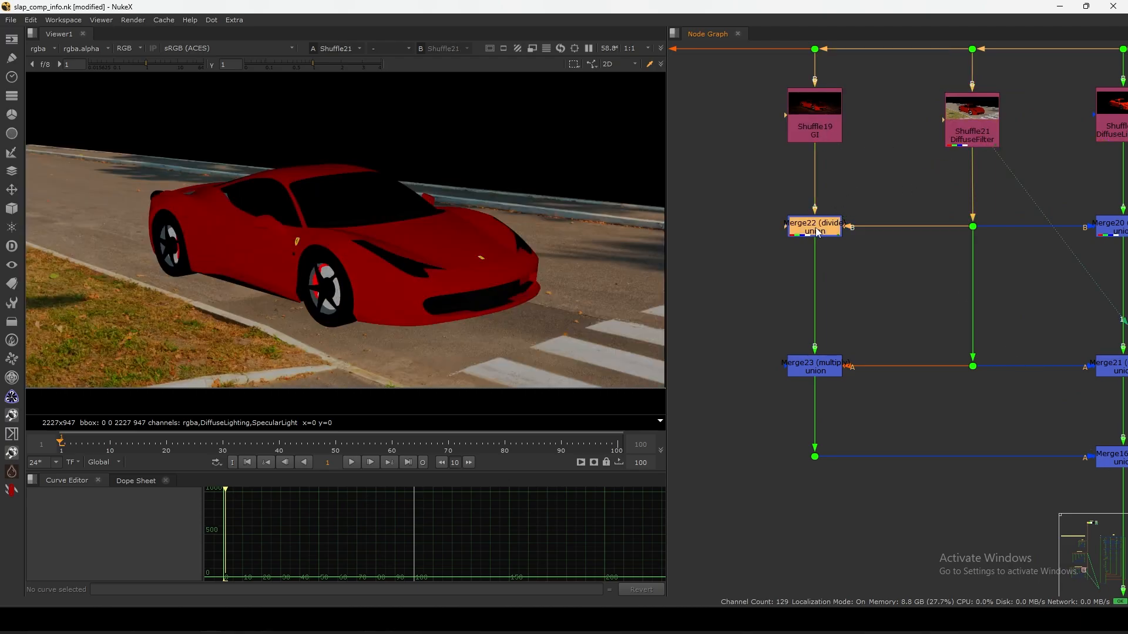
pyautogui.press('1')
pyautogui.moveTo(576, 163); pyautogui.dragTo(235, 329)
# Insert a Dot between Merge22 divide and Merge23 multiply in the GI branch and view its output
pyautogui.moveTo(766, 359); pyautogui.dragTo(745, 280, button='middle')
pyautogui.moveTo(1006, 254); pyautogui.dragTo(930, 324)
pyautogui.keyDown('ctrl'); pyautogui.click(796, 206); pyautogui.keyUp('ctrl')
pyautogui.moveTo(810, 189); pyautogui.dragTo(776, 220)
pyautogui.press('1')
# View the DiffuseFilter output feeding Merge23 and the resulting Merge23 multiply output
pyautogui.click(952, 286)
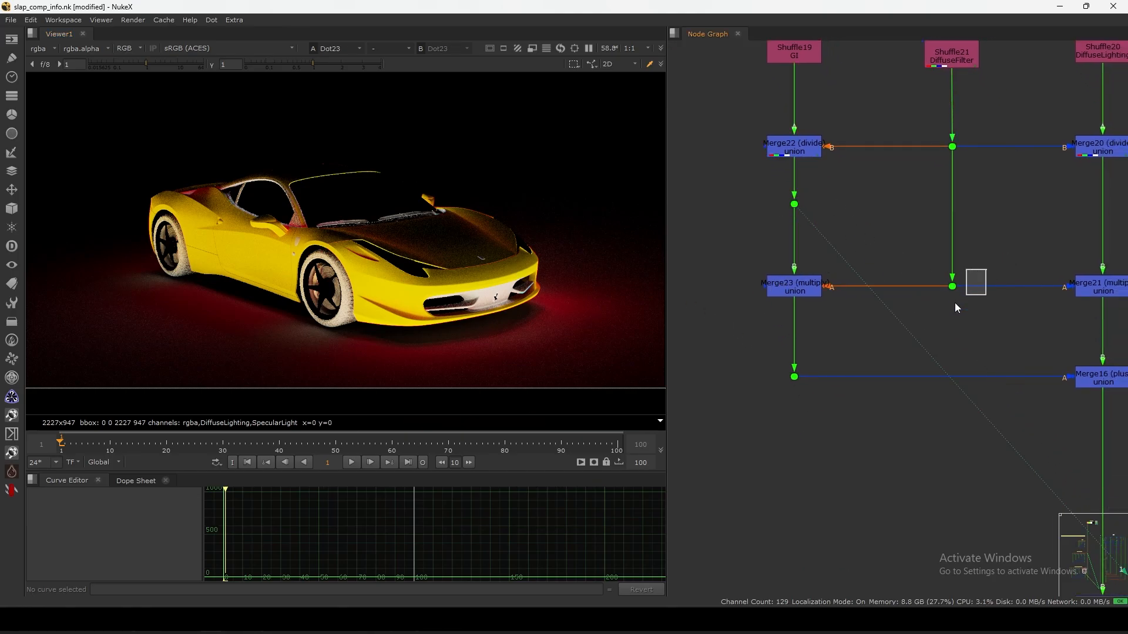
pyautogui.press('1')
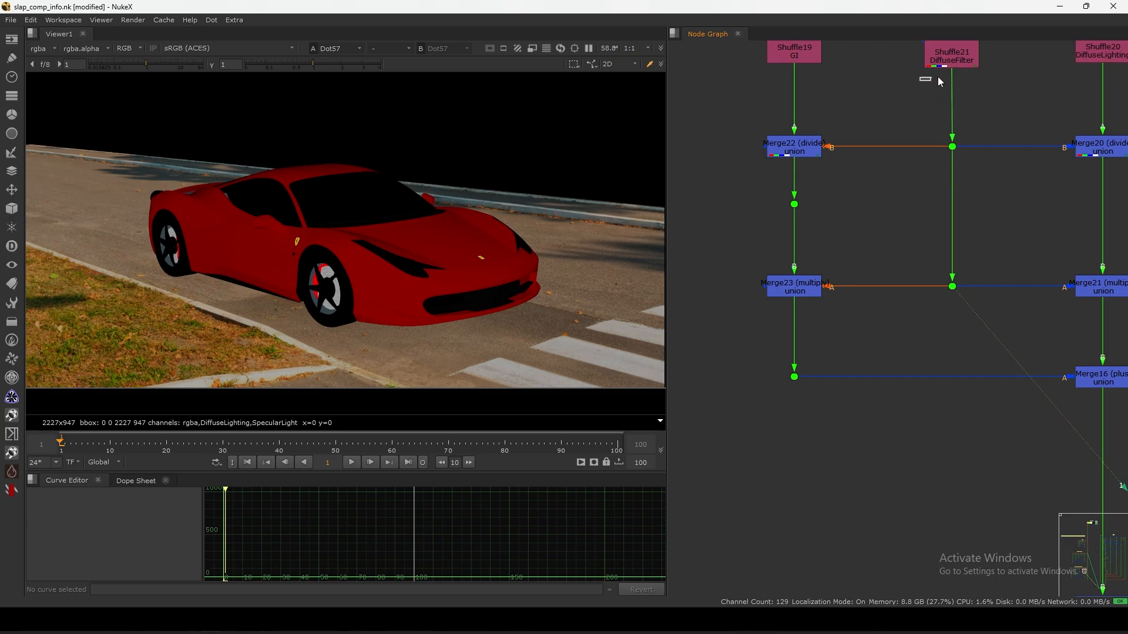
pyautogui.moveTo(940, 82); pyautogui.dragTo(992, 56)
pyautogui.click(790, 288)
pyautogui.press('1')
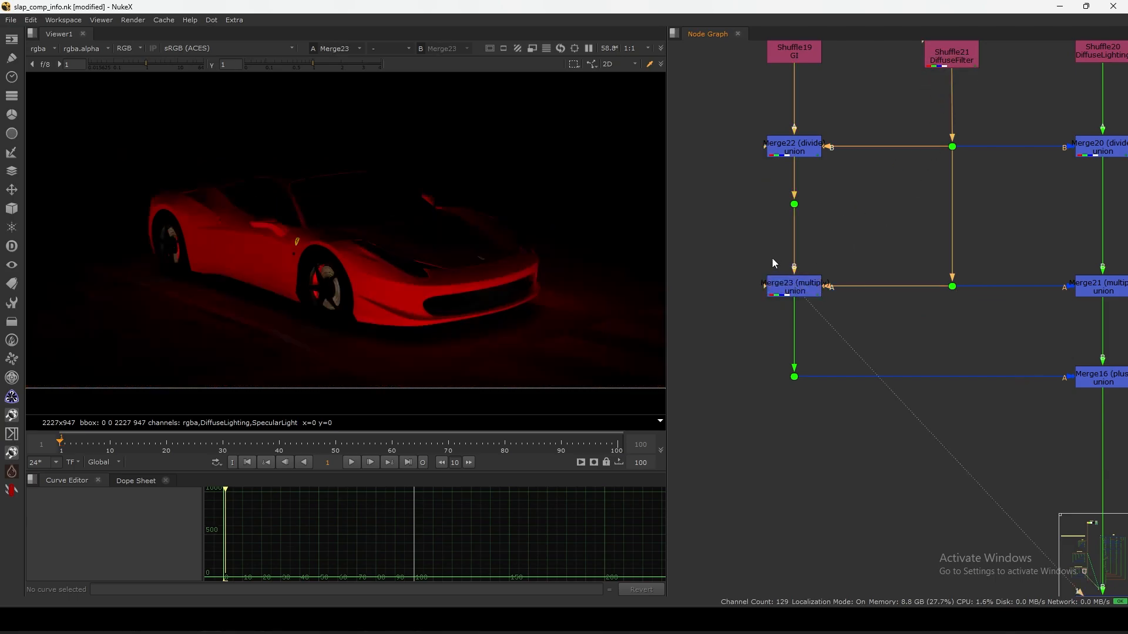
pyautogui.click(795, 286)
pyautogui.click(811, 232)
pyautogui.moveTo(810, 231); pyautogui.dragTo(819, 331, button='middle')
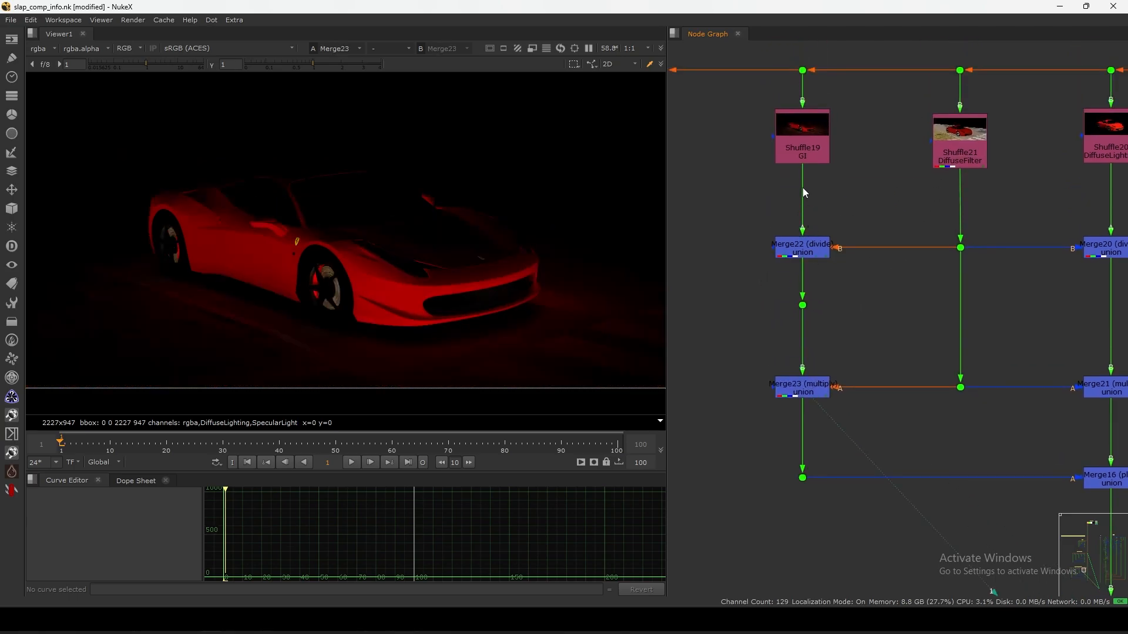
pyautogui.moveTo(795, 384); pyautogui.dragTo(805, 390)
# Compare the original GI pass with the divided Dot output, the DiffuseFilter input and the Merge23 multiply result
pyautogui.click(800, 154)
pyautogui.press('1')
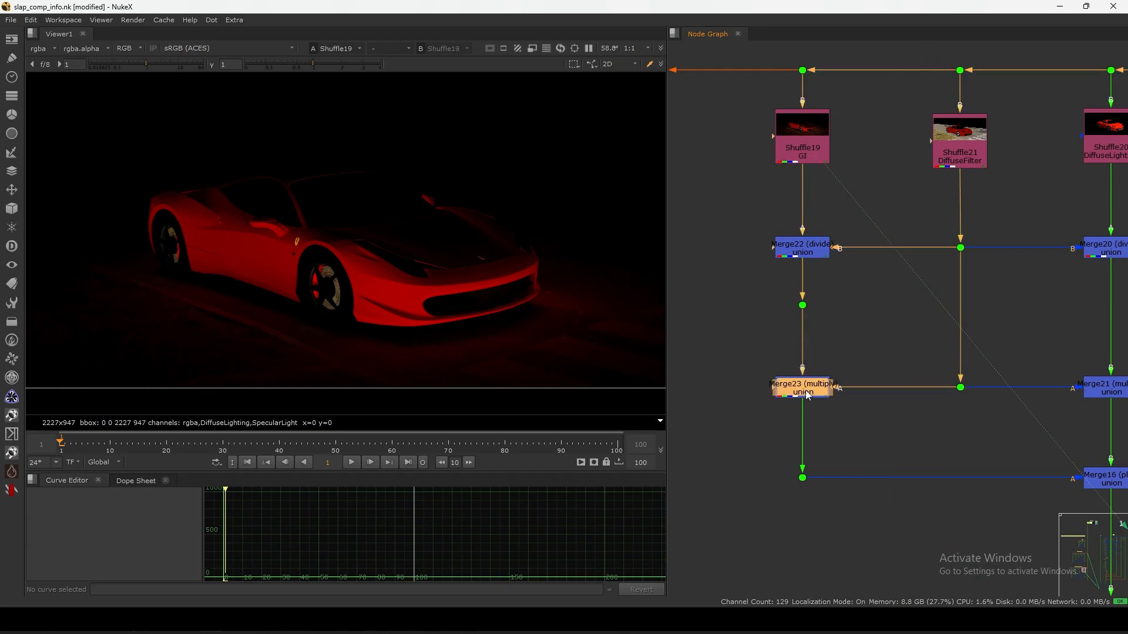
pyautogui.press('1')
pyautogui.moveTo(763, 215); pyautogui.dragTo(805, 302)
pyautogui.press('1')
pyautogui.click(806, 389)
pyautogui.press('1')
pyautogui.press('1')
pyautogui.moveTo(932, 363); pyautogui.dragTo(994, 413)
pyautogui.press('1')
pyautogui.click(806, 390)
pyautogui.press('1')
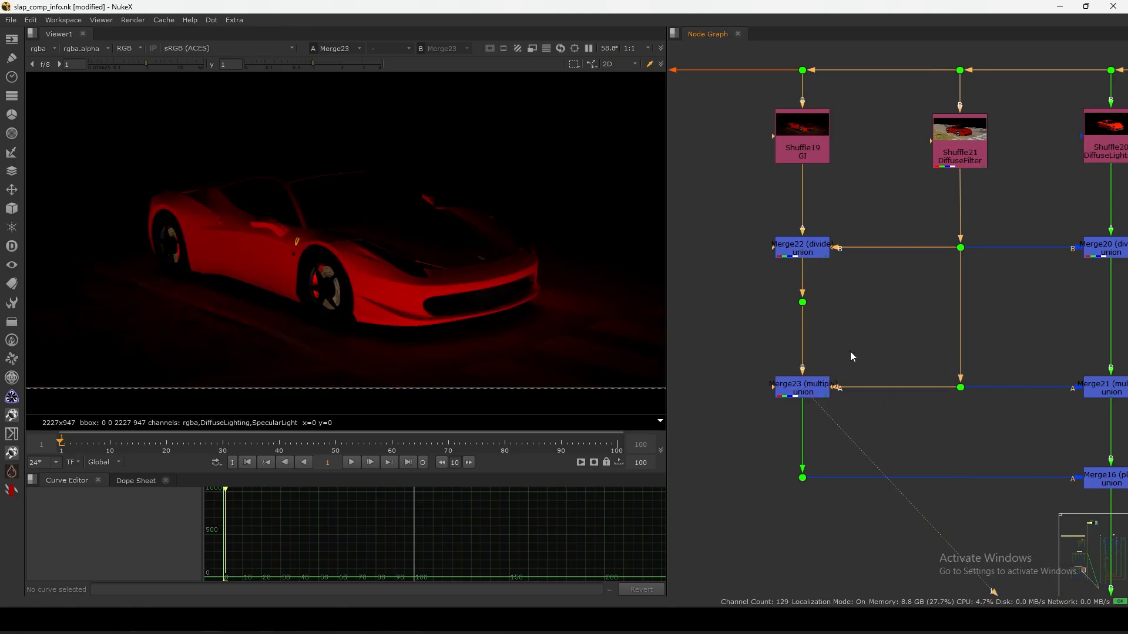
pyautogui.click(813, 144)
pyautogui.press('1')
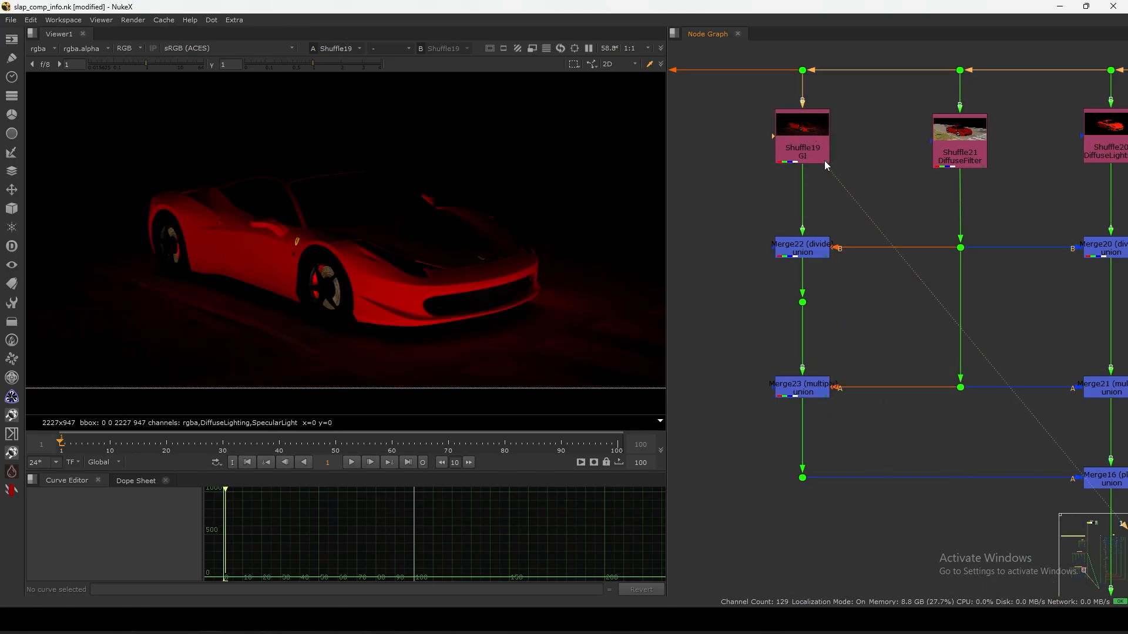
# View the Merge16 plus output that adds the GI and DiffuseLighting branches
pyautogui.scroll(-3, 852, 265)
pyautogui.scroll(5, 942, 352)
pyautogui.click(964, 370)
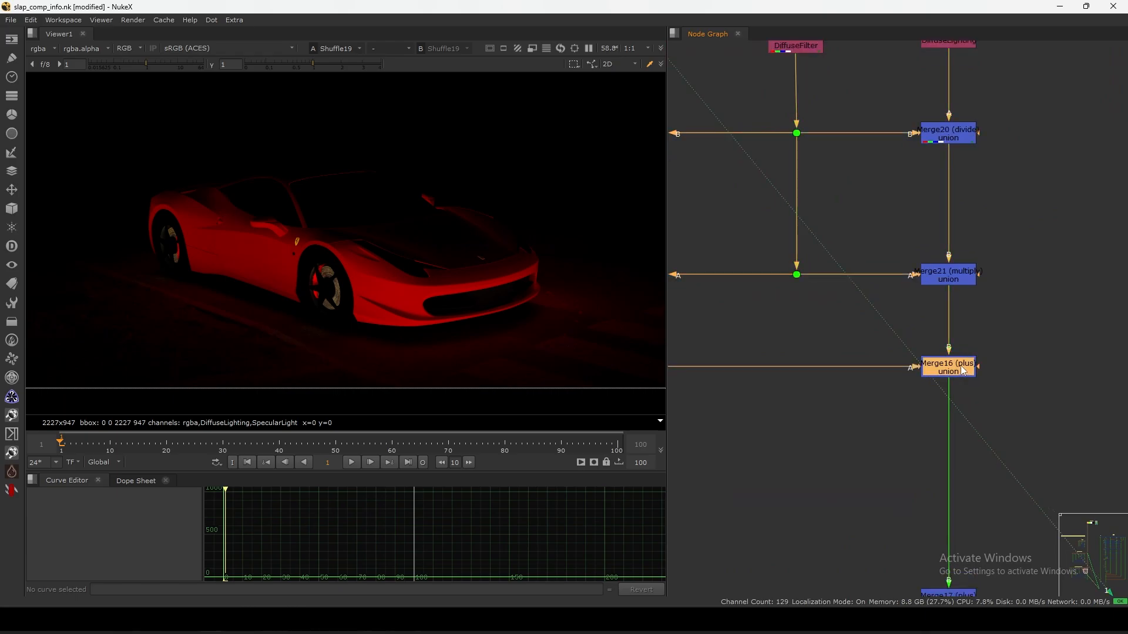
pyautogui.press('1')
pyautogui.click(974, 330)
pyautogui.scroll(-3, 974, 330)
pyautogui.scroll(2, 801, 333)
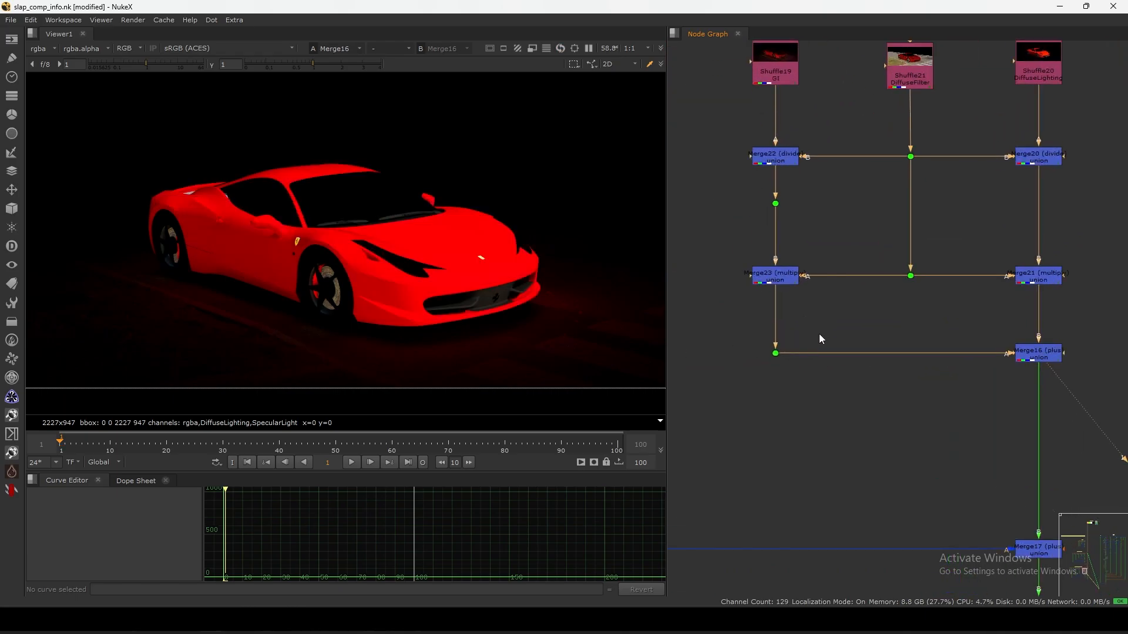
# Move Merge16 plus and its corner Dot down, and insert a Dot below each of Merge21 and Merge23
pyautogui.scroll(-3, 821, 339)
pyautogui.moveTo(780, 335); pyautogui.dragTo(988, 388)
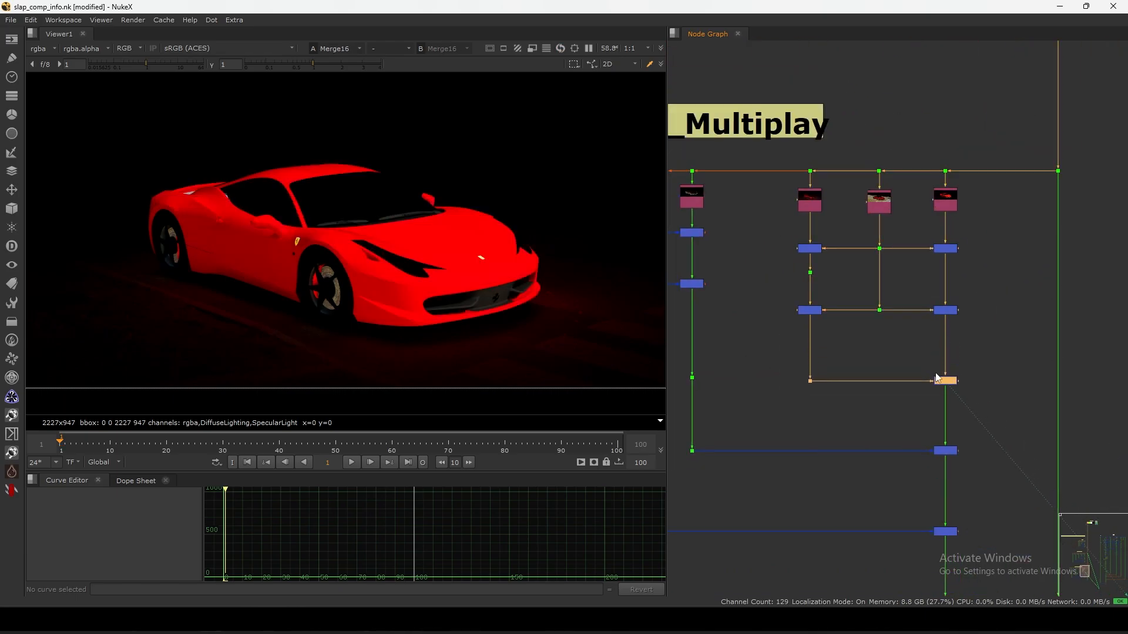
pyautogui.scroll(5, 952, 329)
pyautogui.click(963, 294)
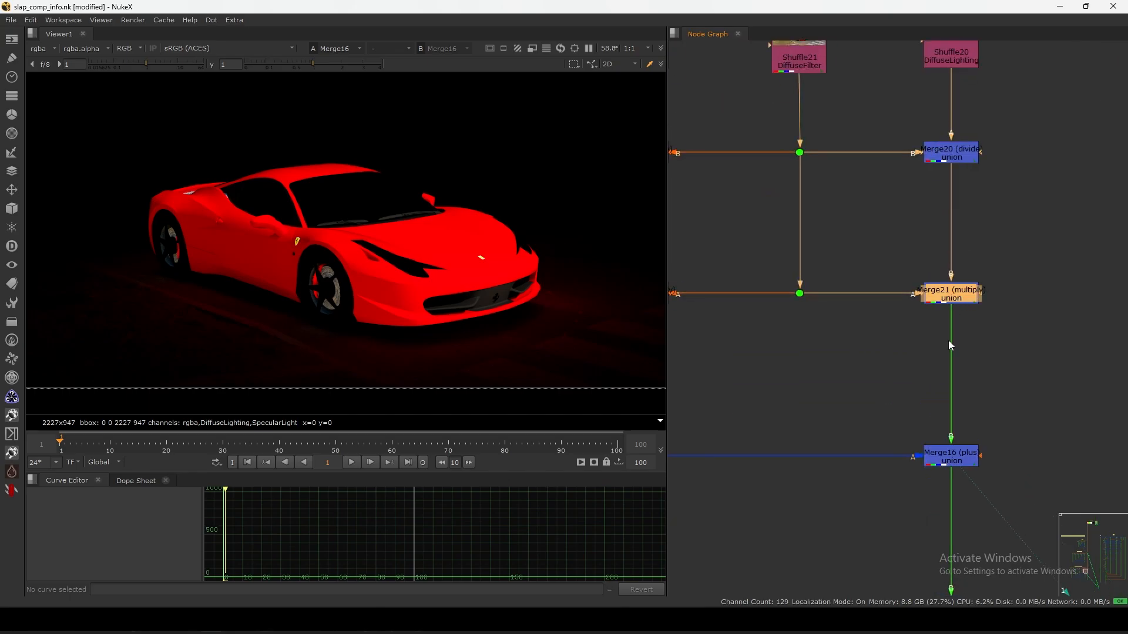
pyautogui.keyDown('ctrl'); pyautogui.click(952, 372); pyautogui.keyUp('ctrl')
pyautogui.moveTo(890, 373); pyautogui.dragTo(1002, 316, button='middle')
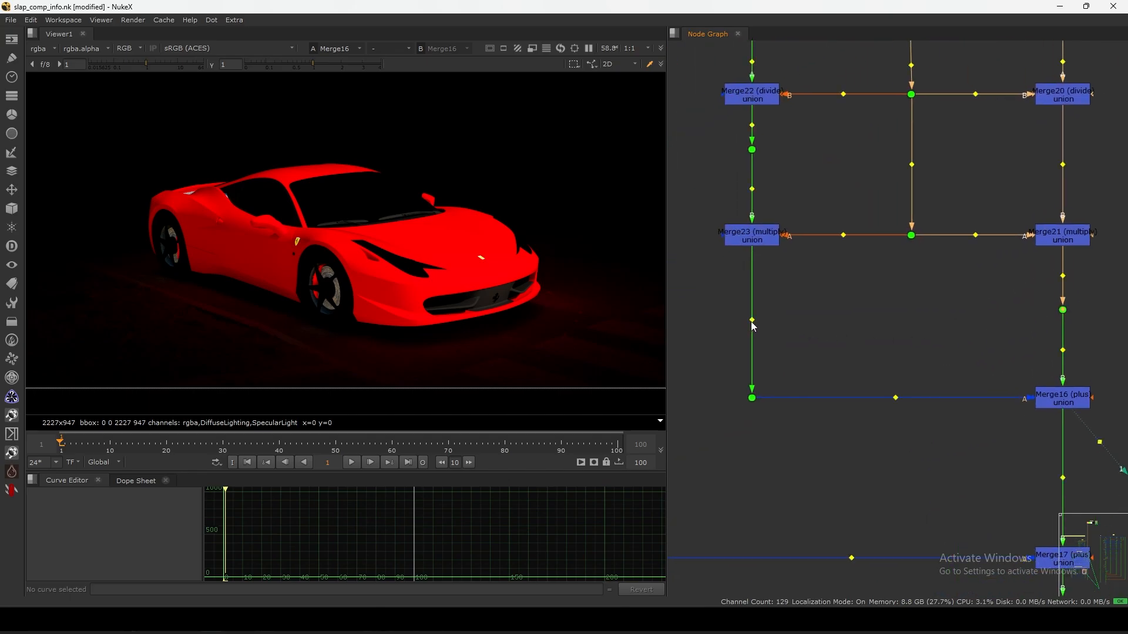
pyautogui.keyDown('ctrl'); pyautogui.click(753, 320); pyautogui.keyUp('ctrl')
# View the Dot outputs below Merge23 and Merge21, and their sum at the Merge16 plus node
pyautogui.press('1')
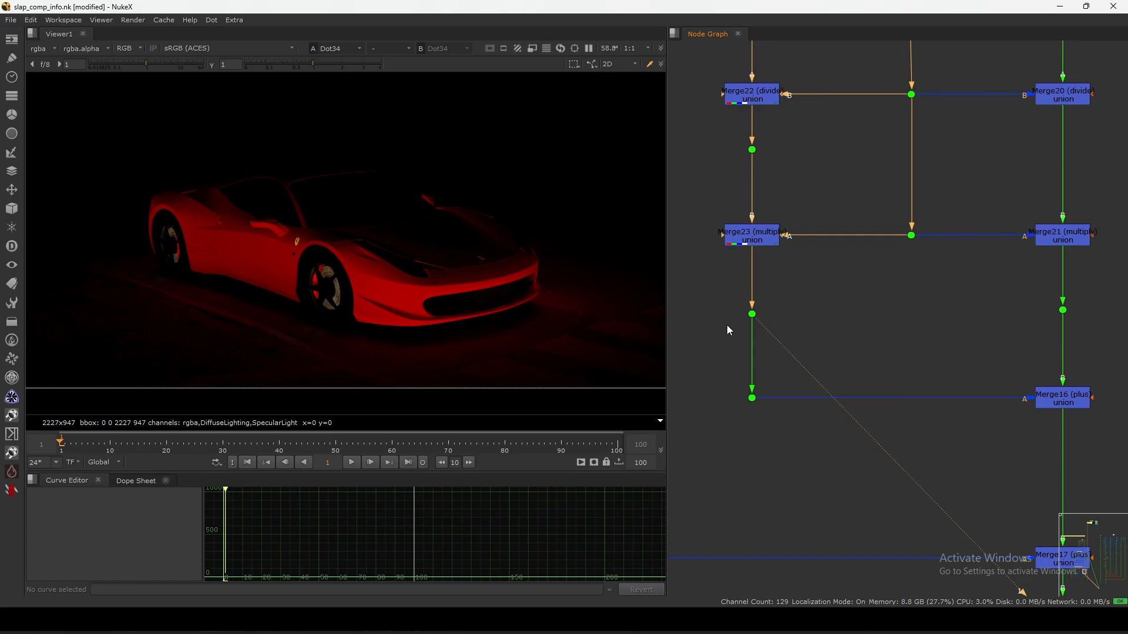
pyautogui.click(995, 309)
pyautogui.press('1')
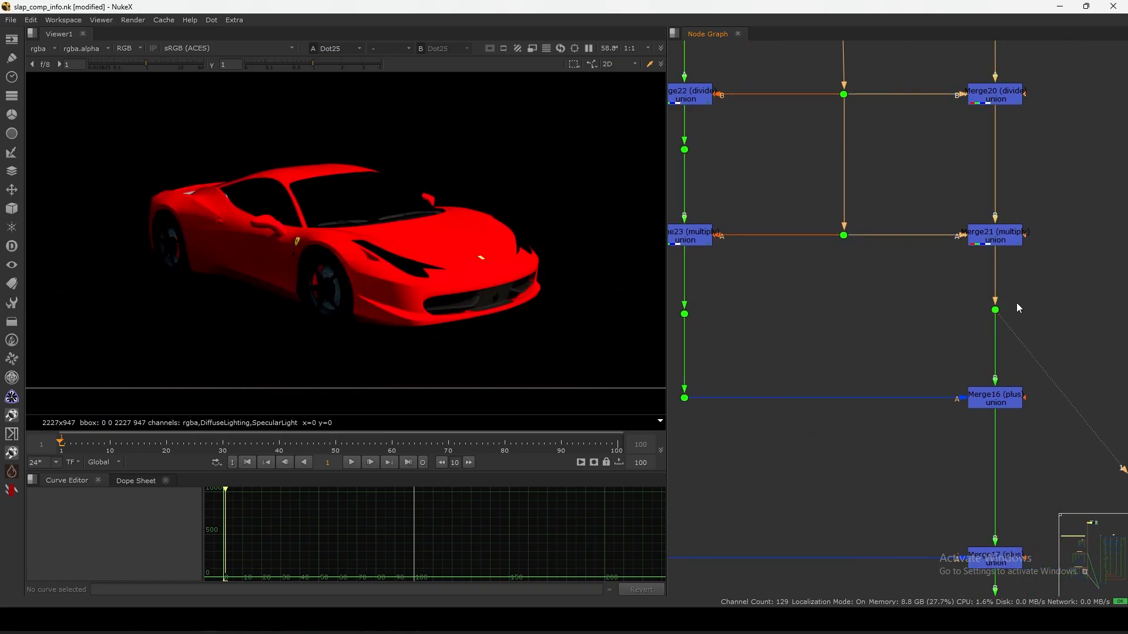
pyautogui.scroll(-5, 978, 294)
pyautogui.moveTo(966, 328); pyautogui.dragTo(943, 357, button='middle')
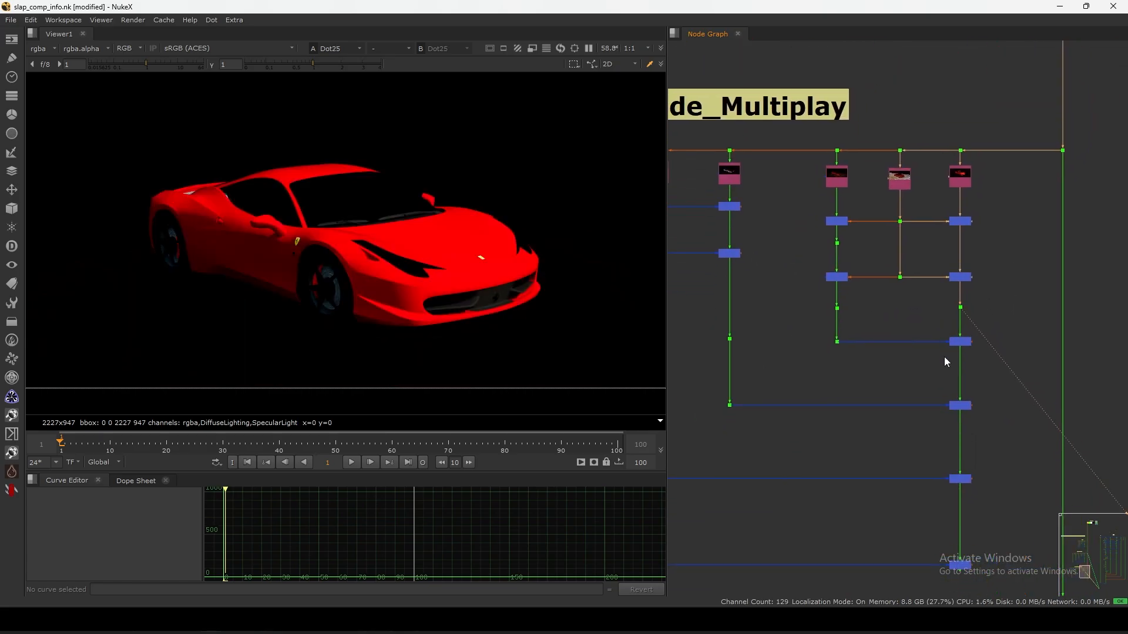
pyautogui.scroll(3, 945, 359)
pyautogui.click(970, 333)
pyautogui.press('1')
# View the GI branch Dot, the Shuffle11 DiffuseLighting pass and the Merge12 plus output in the plain additive tree
pyautogui.scroll(-2, 971, 334)
pyautogui.click(957, 372)
pyautogui.scroll(-5, 934, 531)
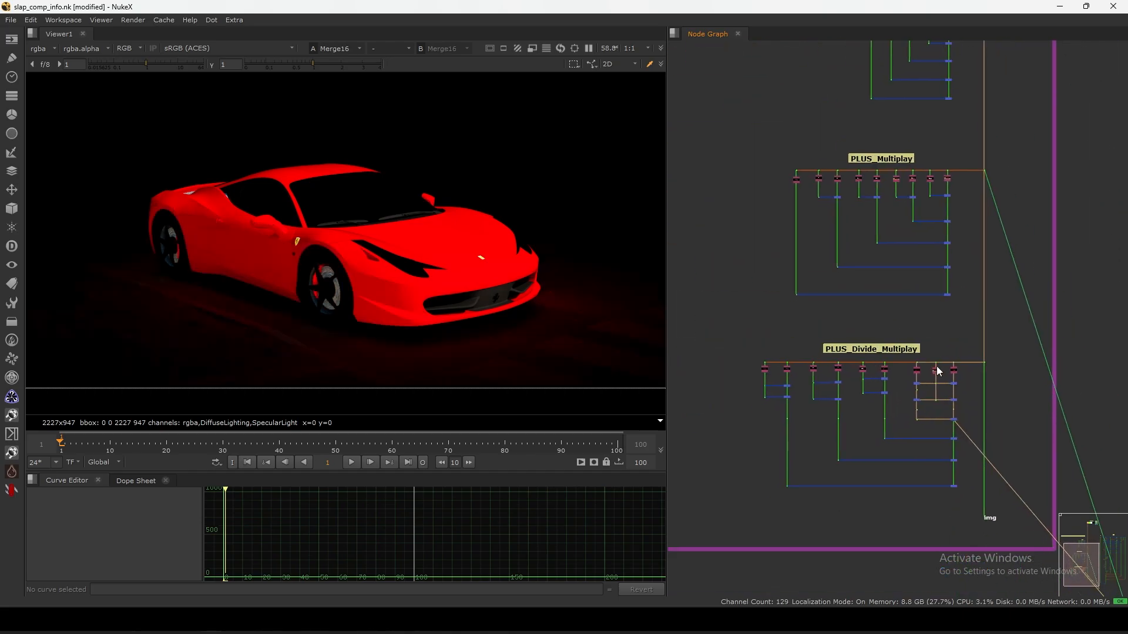
pyautogui.scroll(3, 944, 153)
pyautogui.scroll(6, 947, 133)
pyautogui.moveTo(947, 133); pyautogui.dragTo(994, 227, button='middle')
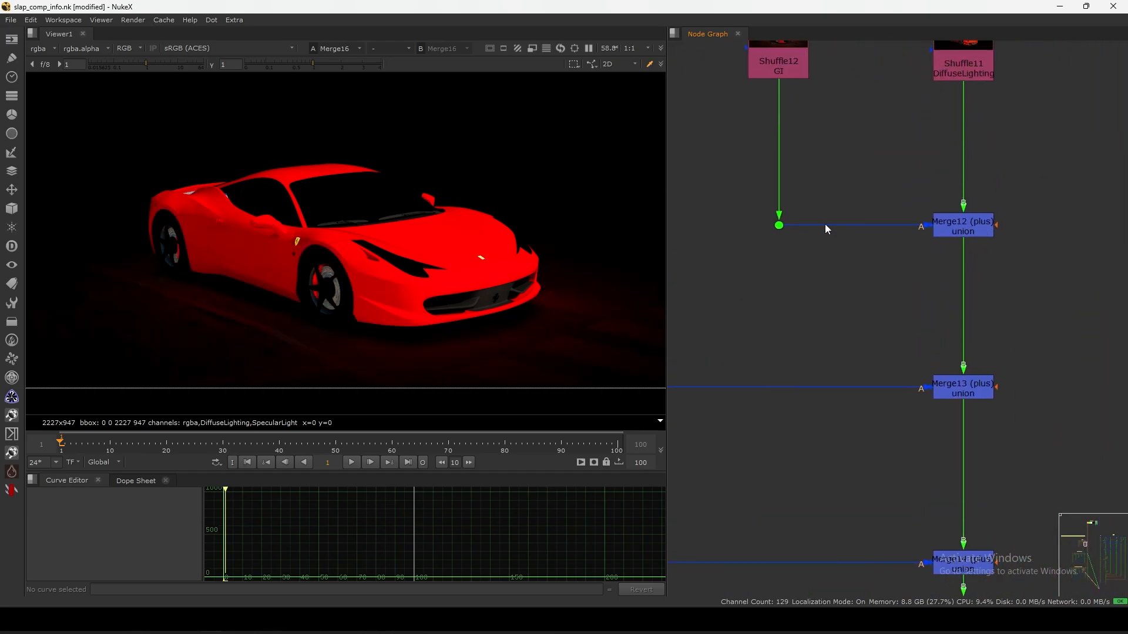
pyautogui.click(778, 225)
pyautogui.press('1')
pyautogui.click(701, 292)
pyautogui.moveTo(917, 104); pyautogui.dragTo(915, 153, button='middle')
pyautogui.click(962, 100)
pyautogui.press('1')
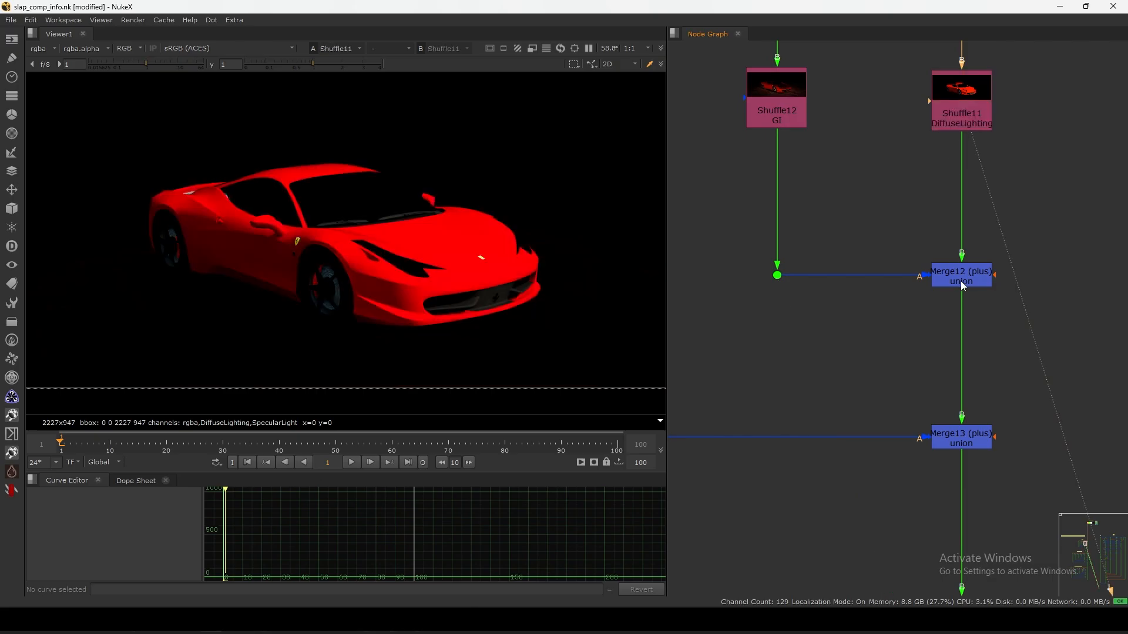
pyautogui.click(962, 276)
pyautogui.press('1')
# Move Merge16 plus, its corner Dot and the two Dots above it further down in the PLUS_Divide_Multiplay tree
pyautogui.scroll(-5, 966, 274)
pyautogui.moveTo(928, 451); pyautogui.dragTo(904, 229, button='middle')
pyautogui.scroll(5, 944, 297)
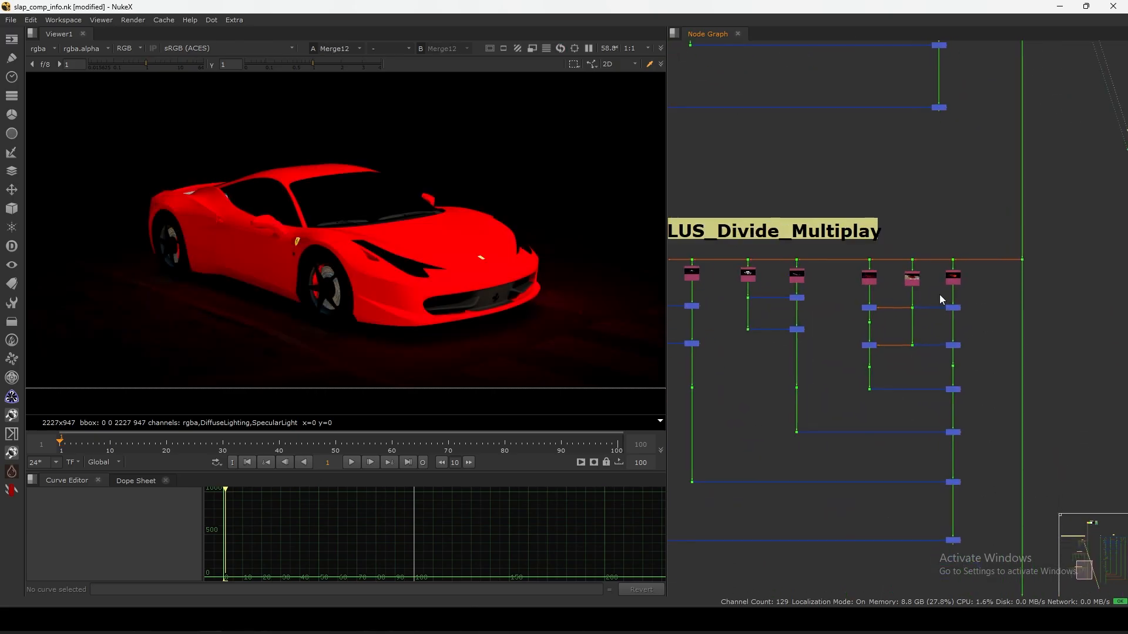
pyautogui.moveTo(1007, 266); pyautogui.dragTo(794, 347)
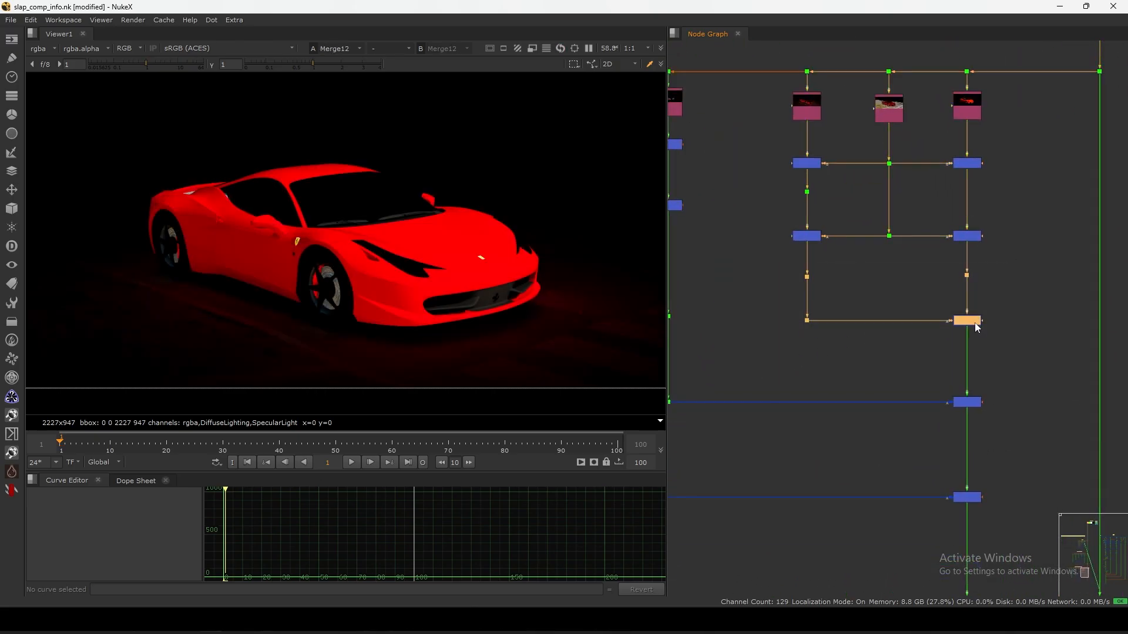
pyautogui.moveTo(975, 322); pyautogui.dragTo(974, 347)
pyautogui.click(952, 319)
# View the Merge20 divide output and insert a Dot between Merge20 and Merge21
pyautogui.moveTo(948, 254); pyautogui.dragTo(956, 315, button='middle')
pyautogui.scroll(4, 956, 264)
pyautogui.moveTo(967, 245); pyautogui.dragTo(960, 204, button='middle')
pyautogui.click(1007, 157)
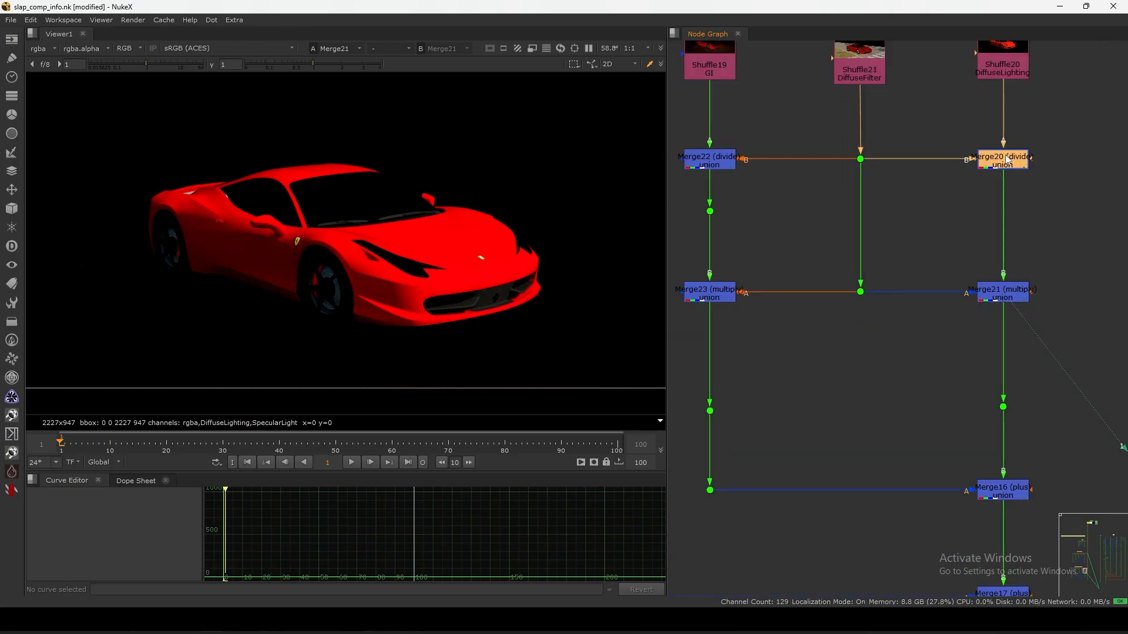
pyautogui.press('1')
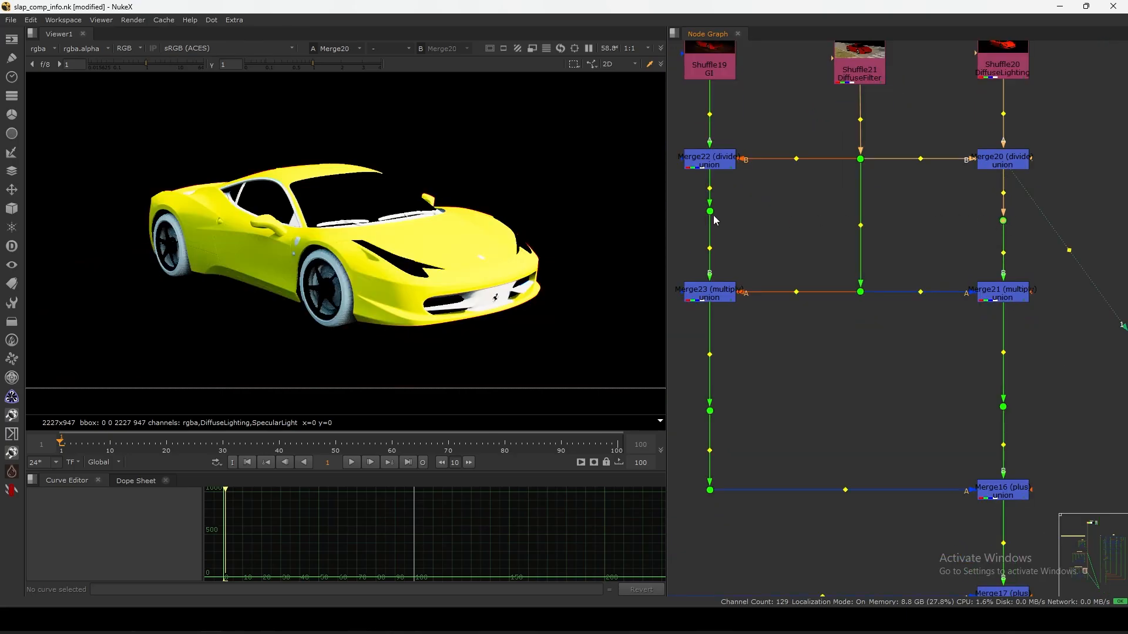
pyautogui.keyDown('ctrl'); pyautogui.click(1004, 222); pyautogui.keyUp('ctrl')
pyautogui.moveTo(994, 202); pyautogui.dragTo(966, 225, button='middle')
pyautogui.click(977, 239)
pyautogui.click(957, 337)
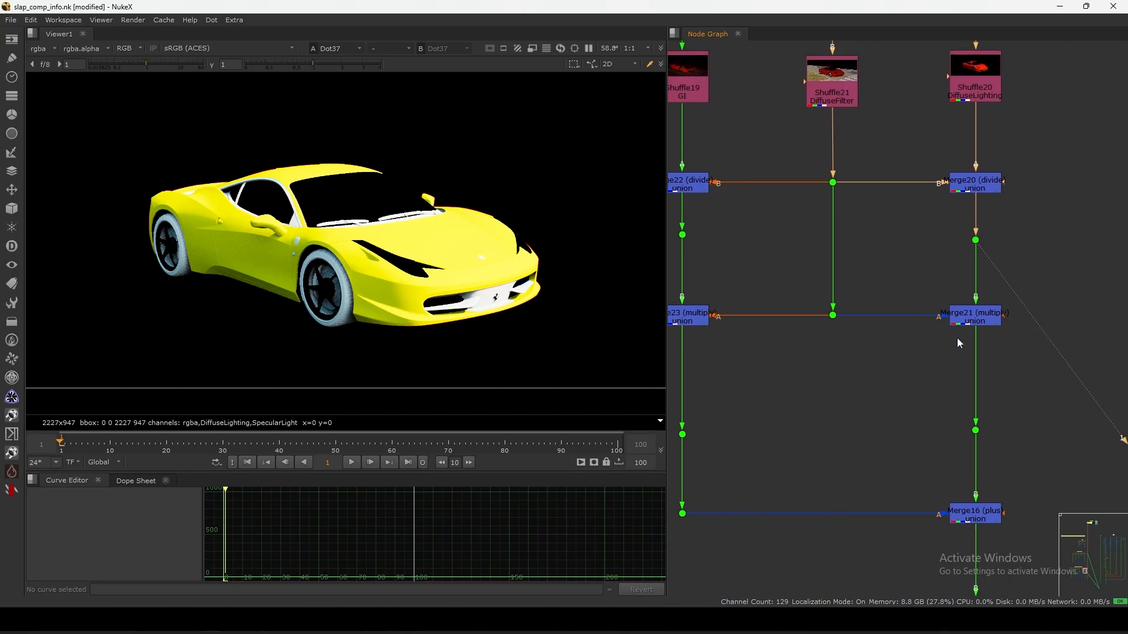
# View the GI branch at the Dots below Merge22 divide and Merge23 multiply
pyautogui.moveTo(959, 413); pyautogui.dragTo(1025, 411, button='middle')
pyautogui.click(993, 335)
pyautogui.press('1')
pyautogui.click(797, 254)
pyautogui.press('1')
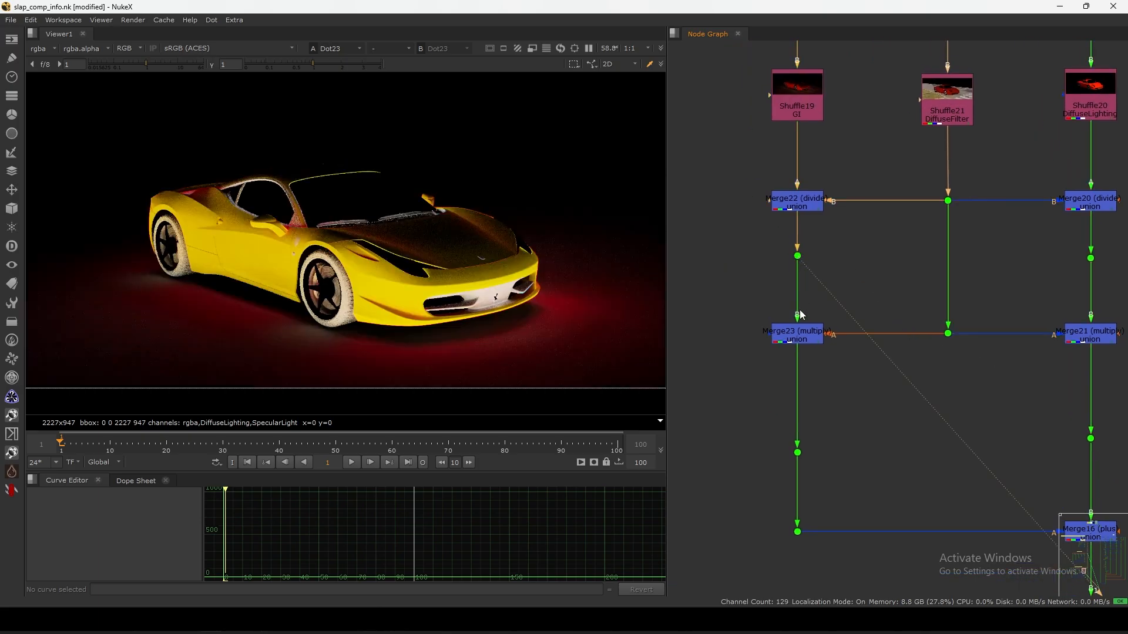
pyautogui.moveTo(803, 441); pyautogui.dragTo(823, 346, button='middle')
pyautogui.moveTo(817, 358); pyautogui.dragTo(816, 349)
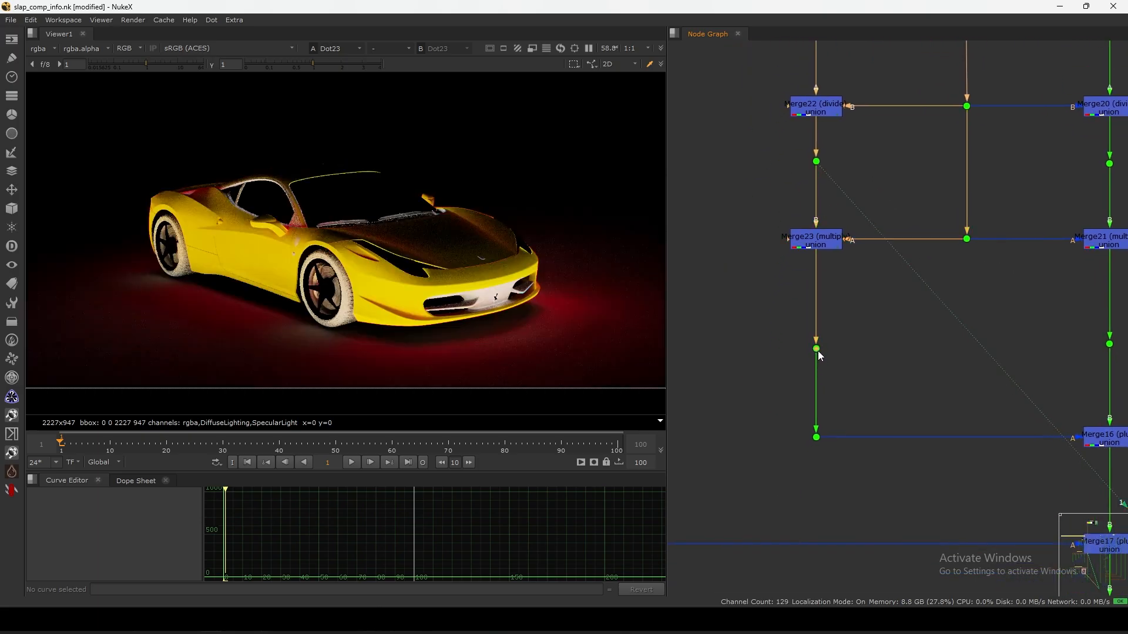
pyautogui.press('1')
pyautogui.scroll(-3, 847, 311)
pyautogui.moveTo(1037, 284); pyautogui.dragTo(833, 309)
pyautogui.moveTo(803, 274); pyautogui.dragTo(849, 284)
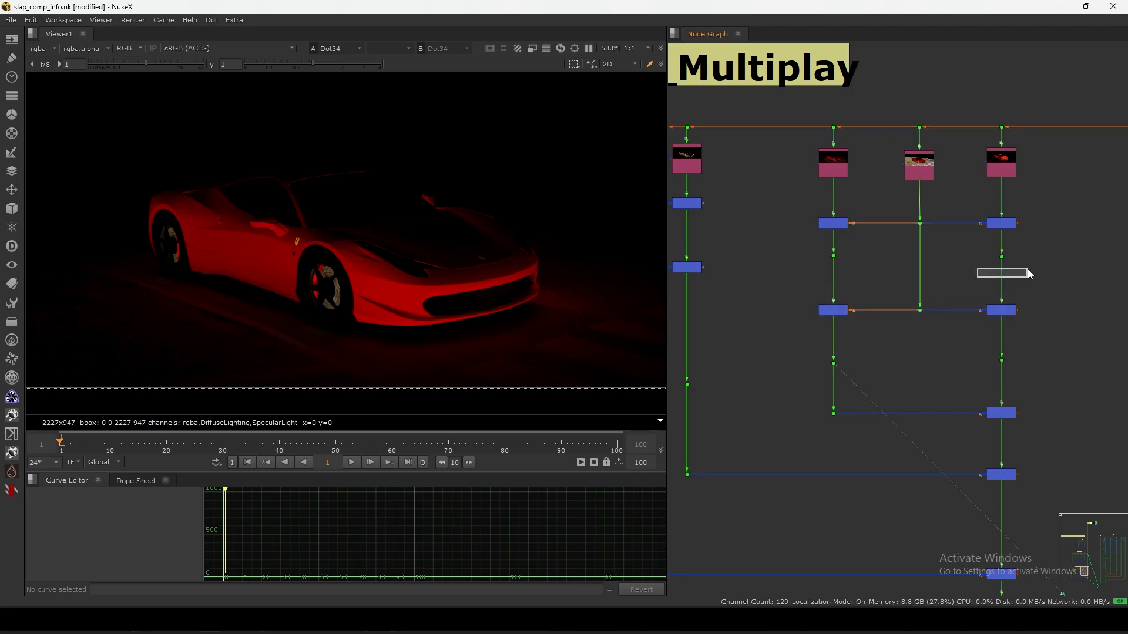
pyautogui.moveTo(1028, 269); pyautogui.dragTo(1029, 269)
pyautogui.moveTo(854, 382); pyautogui.dragTo(858, 351)
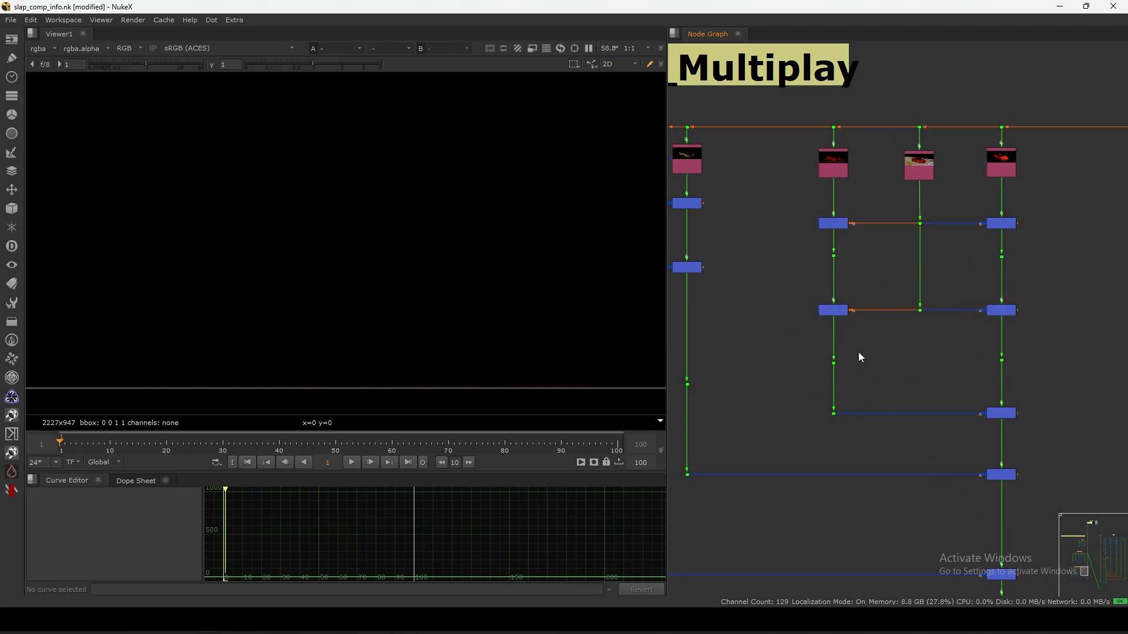
# View the Shuffle18 Reflections pass and the Shuffle22 ReflectionsFilter pass in the PLUS_Divide_Multiplay tree
pyautogui.moveTo(913, 374); pyautogui.dragTo(959, 329, button='middle')
pyautogui.scroll(-4, 960, 329)
pyautogui.moveTo(862, 347); pyautogui.dragTo(853, 339, button='middle')
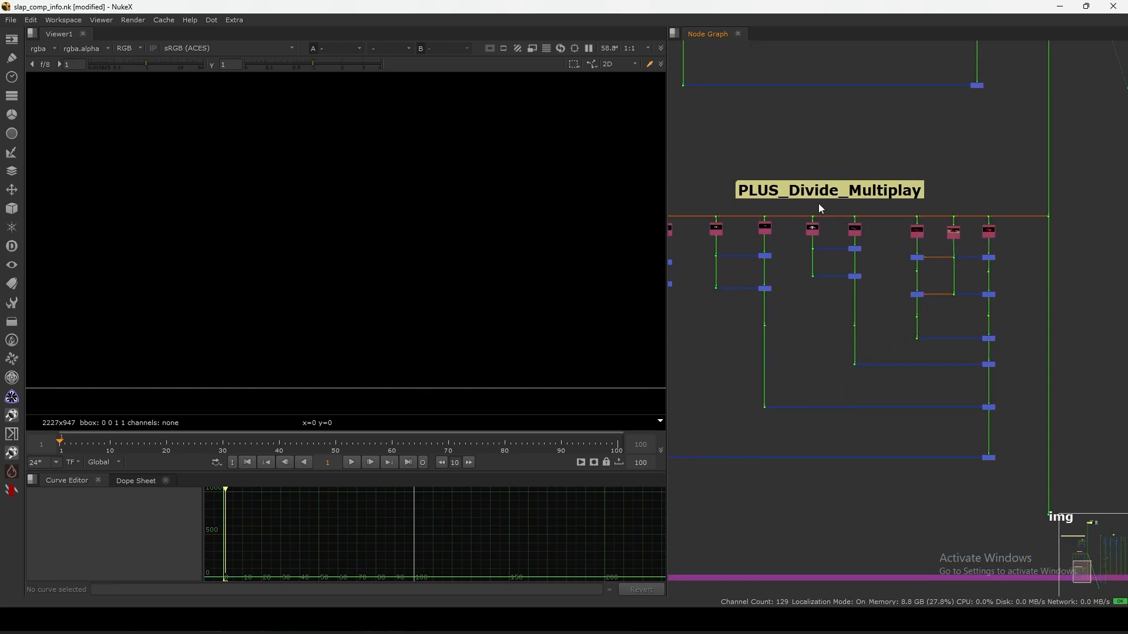
pyautogui.scroll(5, 834, 203)
pyautogui.click(849, 202)
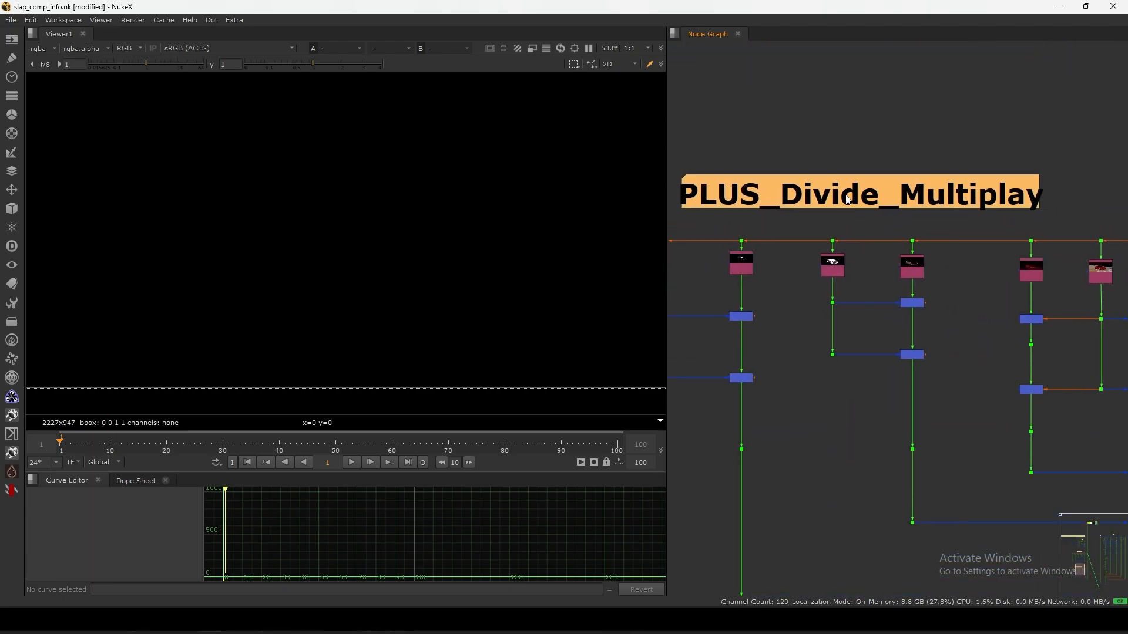
pyautogui.scroll(5, 893, 310)
pyautogui.click(939, 226)
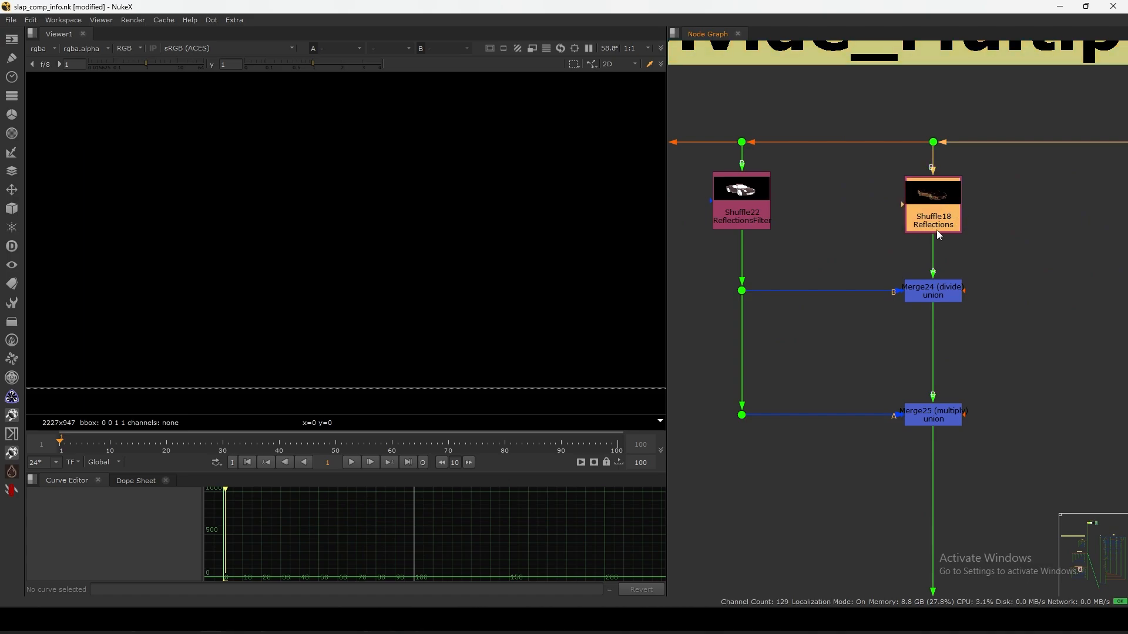
pyautogui.press('1')
pyautogui.moveTo(739, 222); pyautogui.dragTo(748, 233)
pyautogui.press('1')
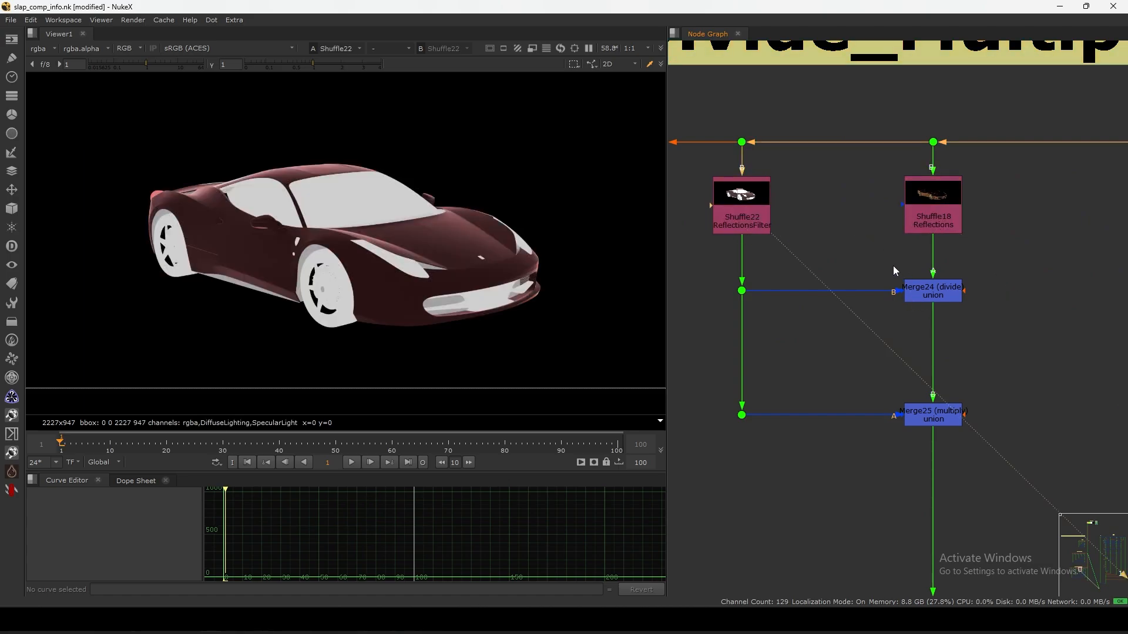
# View the Reflections branch at Merge24 divide, the ReflectionsFilter Dot and Merge25 multiply
pyautogui.click(933, 294)
pyautogui.press('1')
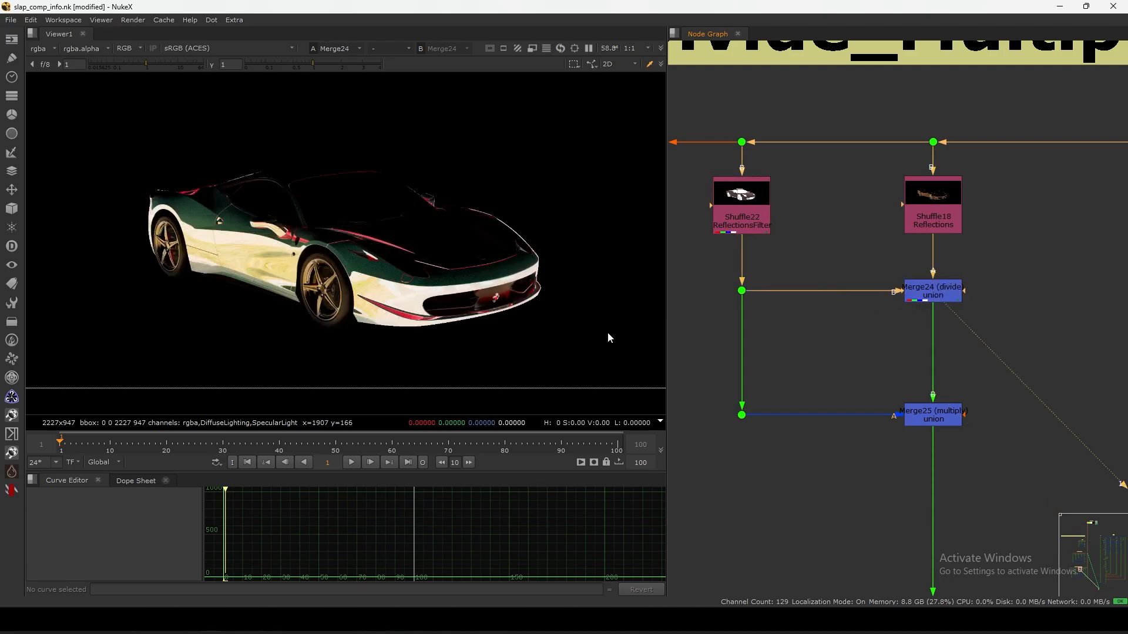
pyautogui.moveTo(571, 161); pyautogui.dragTo(177, 365)
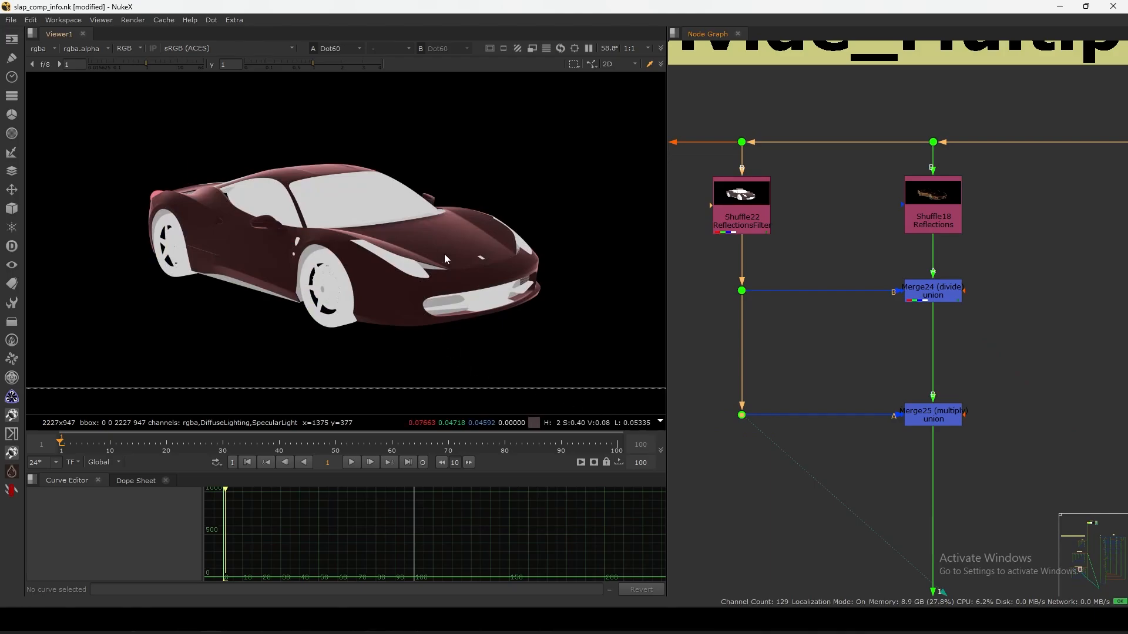
pyautogui.click(908, 411)
pyautogui.press('1')
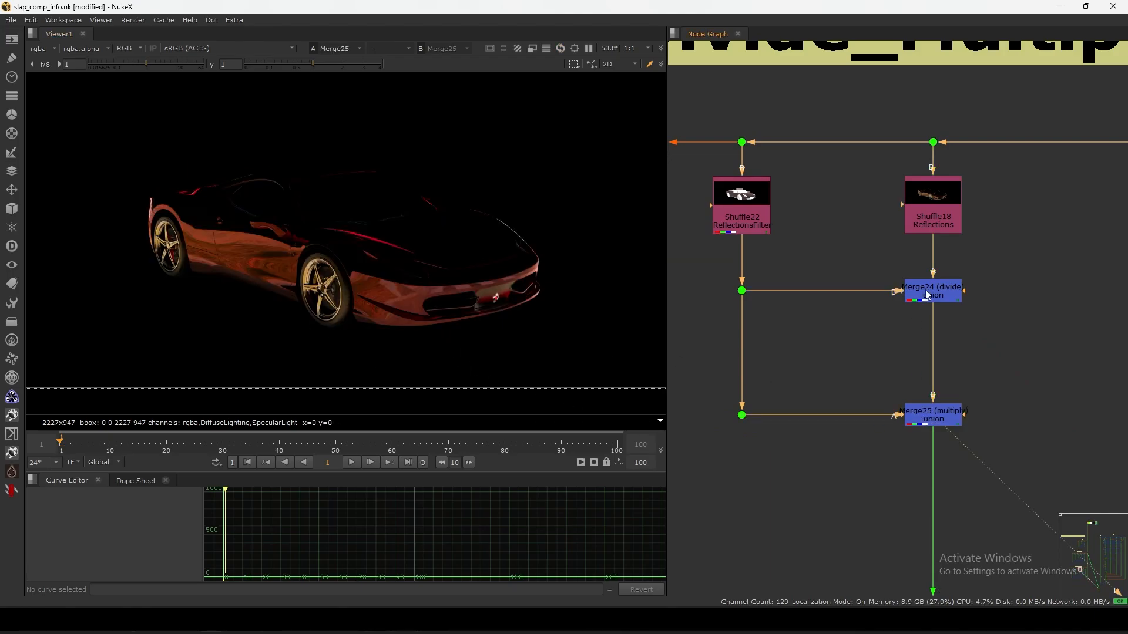
# View the Shuffle17 Refractions pass and the Shuffle23 RefractionsFilter pass
pyautogui.scroll(-6, 888, 353)
pyautogui.scroll(5, 903, 315)
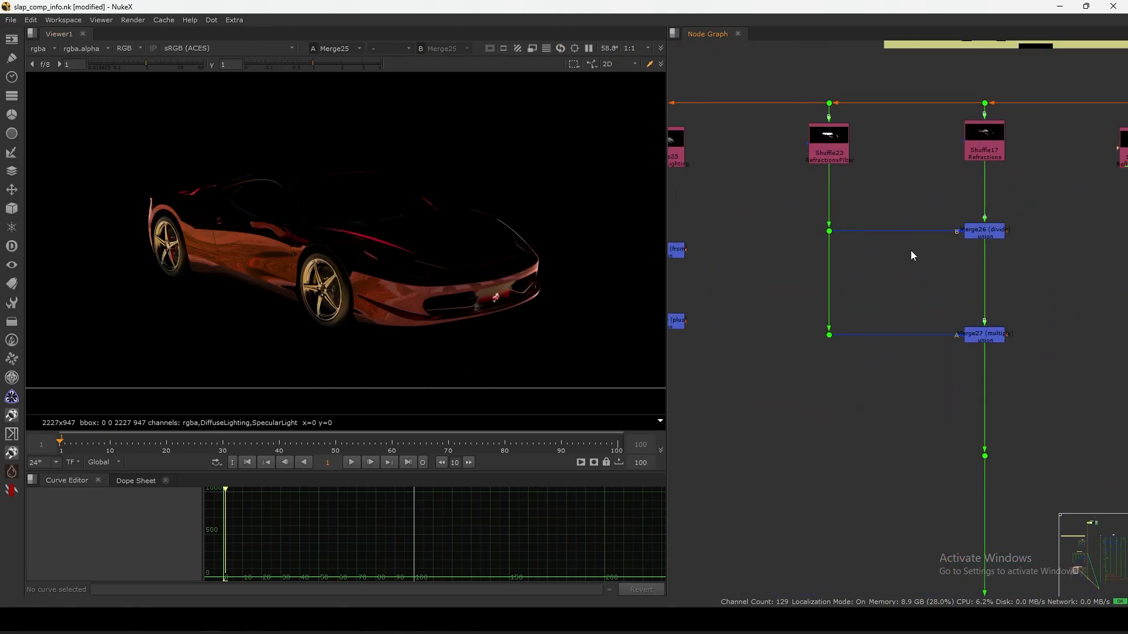
pyautogui.moveTo(940, 253); pyautogui.dragTo(891, 280, button='middle')
pyautogui.moveTo(814, 136); pyautogui.dragTo(657, 464)
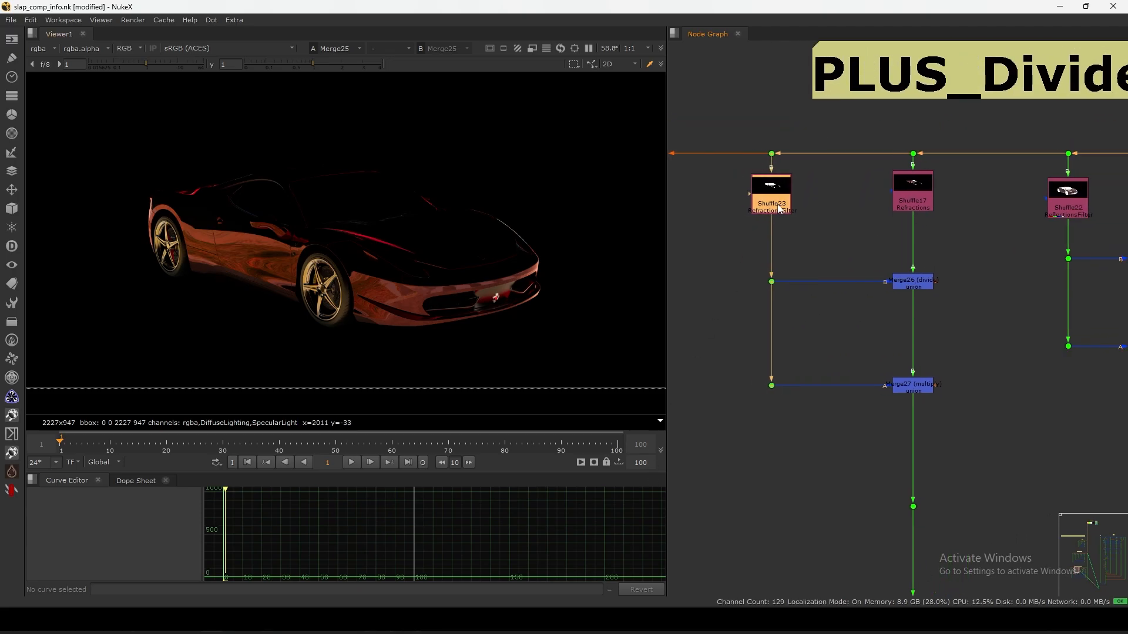
pyautogui.click(807, 227)
pyautogui.scroll(3, 881, 223)
pyautogui.moveTo(914, 248); pyautogui.dragTo(958, 278, button='middle')
pyautogui.click(1025, 242)
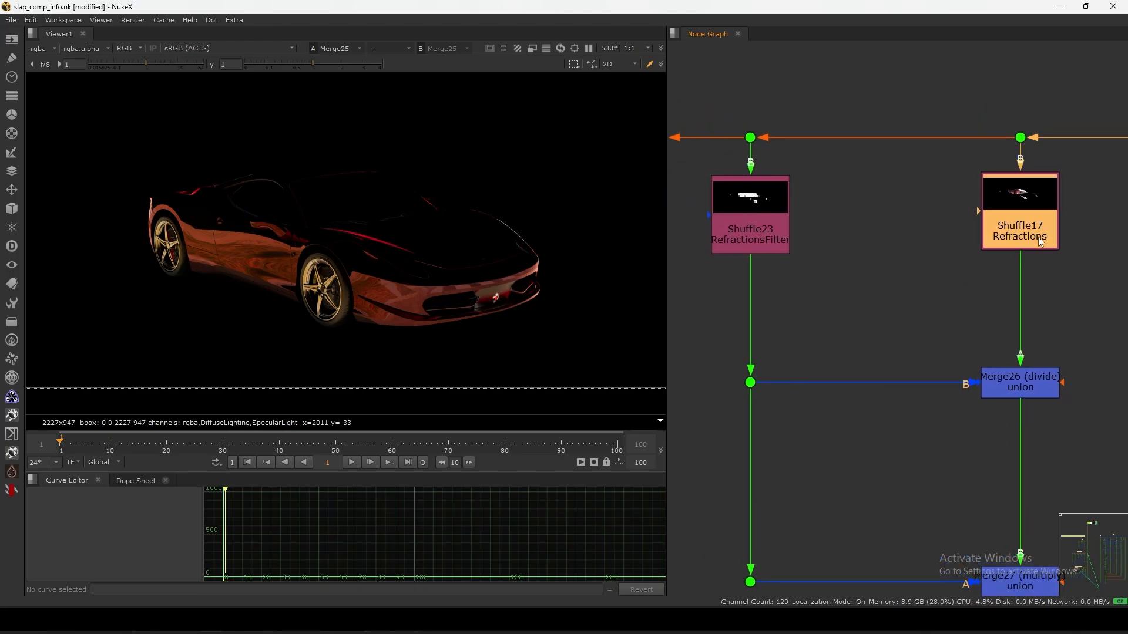
pyautogui.press('1')
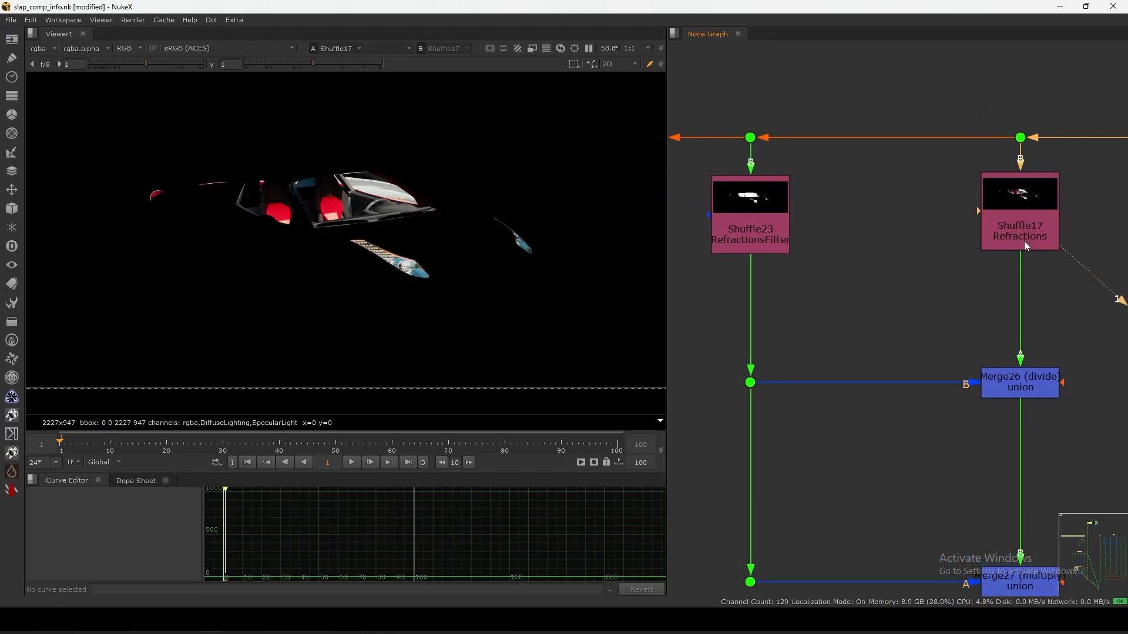
pyautogui.click(759, 242)
pyautogui.press('1')
# Compare the Refractions branch's Merge26 divide output with its Merge27 multiply output
pyautogui.scroll(-1, 811, 261)
pyautogui.scroll(-3, 813, 265)
pyautogui.click(908, 307)
pyautogui.press('1')
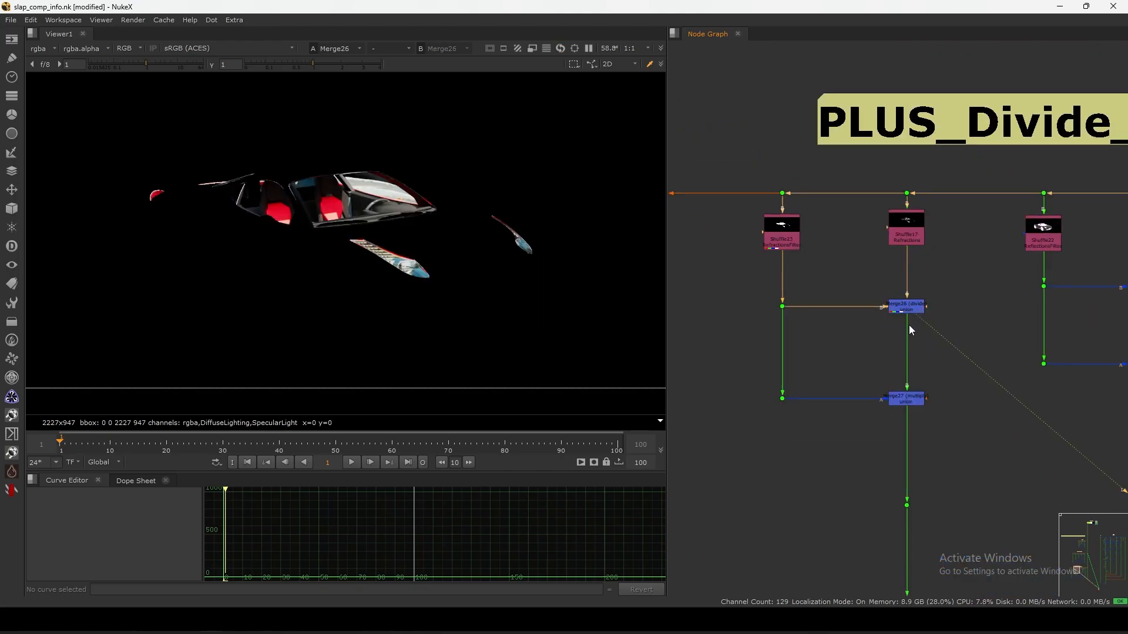
pyautogui.scroll(2, 899, 335)
pyautogui.click(943, 375)
pyautogui.press('1')
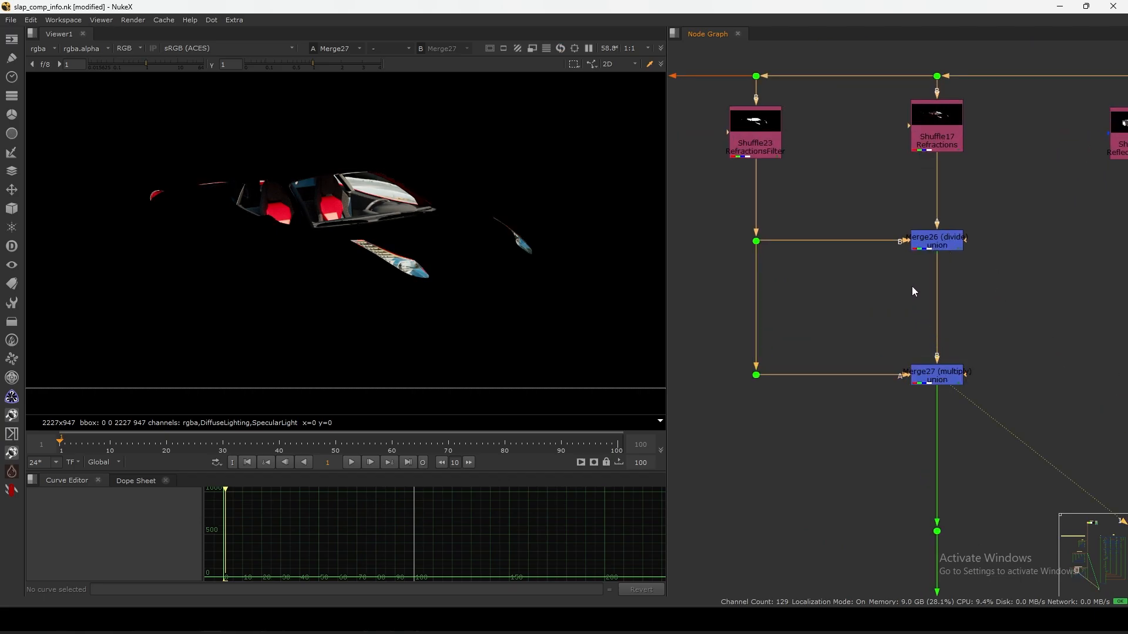
pyautogui.click(937, 242)
pyautogui.press('1')
pyautogui.click(938, 379)
pyautogui.press('1')
pyautogui.click(936, 243)
pyautogui.press('1')
pyautogui.click(937, 375)
pyautogui.press('1')
# View the Shuffle25 SpecularLighting pass and the Shuffle24 DiffuseLighting pass
pyautogui.scroll(-4, 922, 323)
pyautogui.moveTo(884, 349); pyautogui.dragTo(970, 306, button='middle')
pyautogui.moveTo(773, 249); pyautogui.dragTo(869, 224, button='middle')
pyautogui.scroll(4, 901, 198)
pyautogui.moveTo(947, 160); pyautogui.dragTo(929, 210, button='middle')
pyautogui.scroll(2, 918, 206)
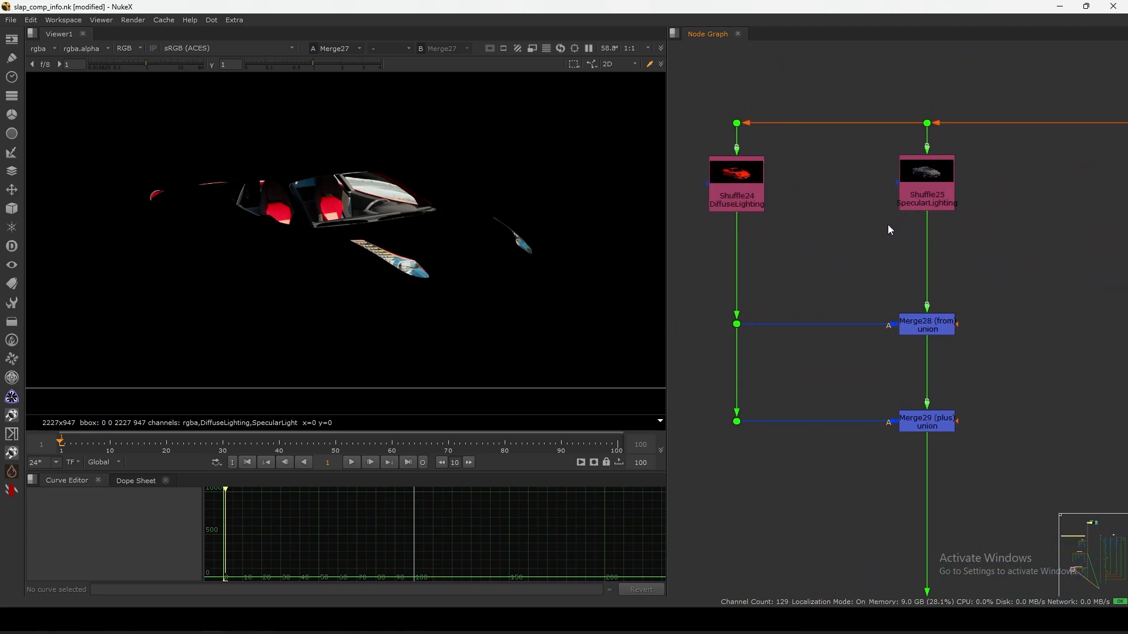
pyautogui.click(917, 202)
pyautogui.press('1')
pyautogui.moveTo(859, 236); pyautogui.dragTo(976, 200)
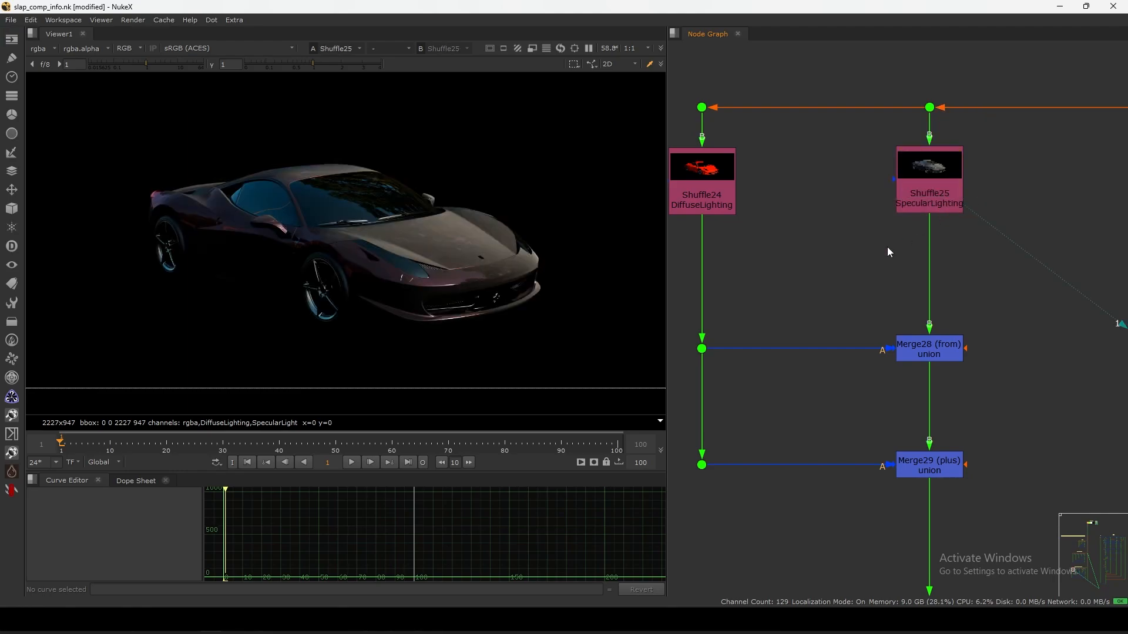
pyautogui.moveTo(887, 247); pyautogui.dragTo(915, 235, button='middle')
pyautogui.click(742, 190)
pyautogui.press('1')
pyautogui.click(742, 219)
# Compare the Merge28 from output with the original SpecularLighting pass and the Merge29 plus output
pyautogui.click(951, 343)
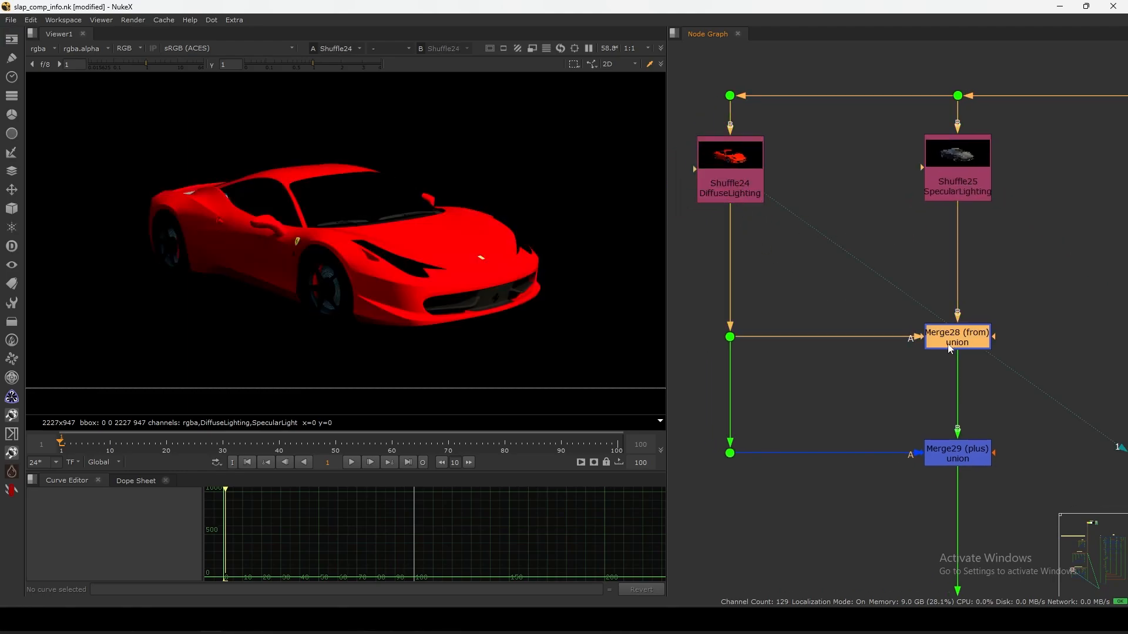
pyautogui.press('1')
pyautogui.click(910, 396)
pyautogui.moveTo(913, 412); pyautogui.dragTo(885, 385, button='middle')
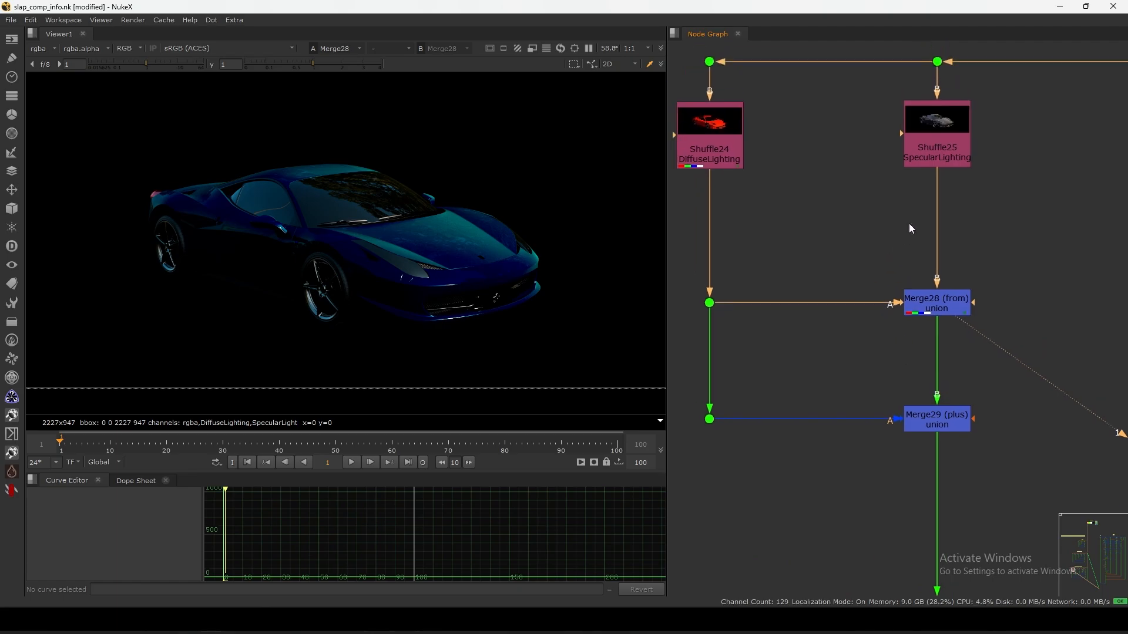
pyautogui.click(940, 147)
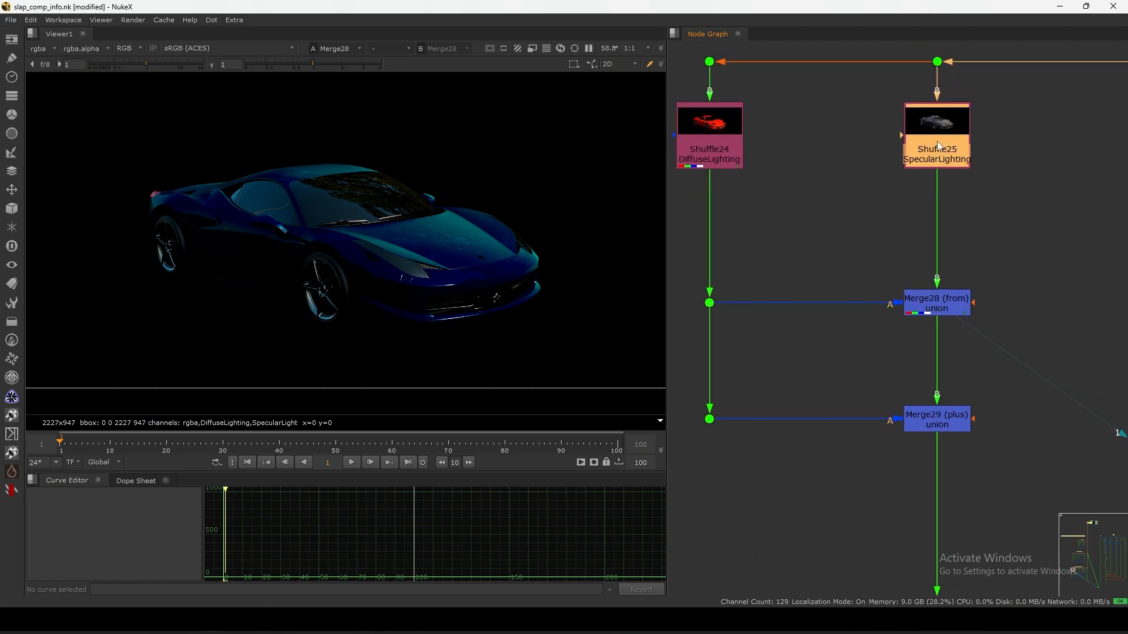
pyautogui.press('1')
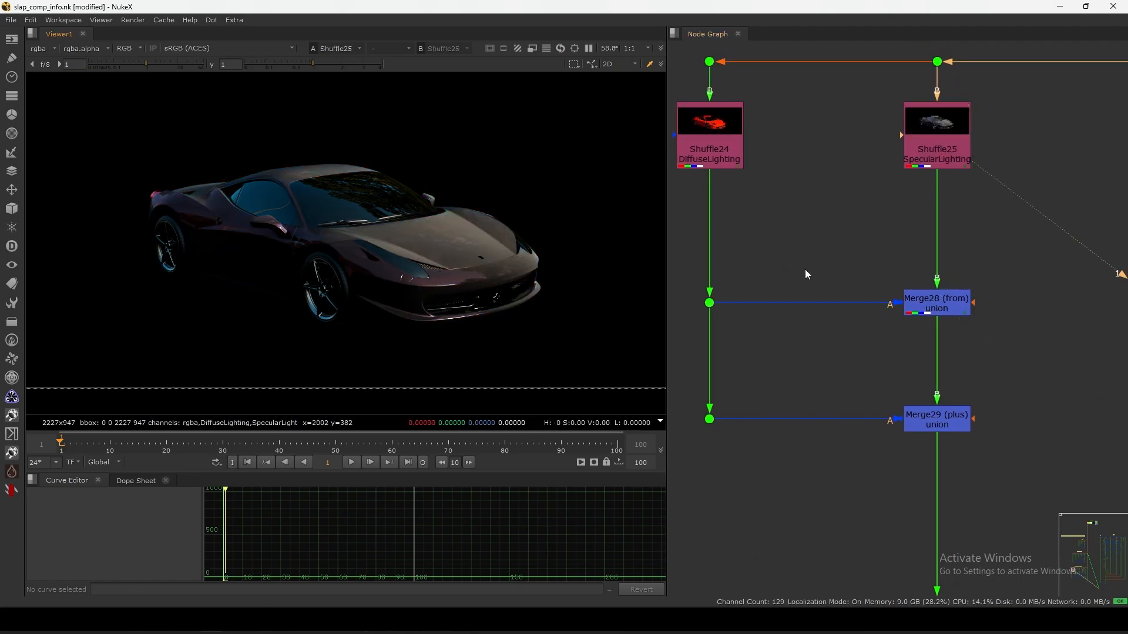
pyautogui.click(934, 310)
pyautogui.press('1')
pyautogui.click(933, 424)
pyautogui.press('1')
pyautogui.moveTo(889, 398); pyautogui.dragTo(931, 358, button='middle')
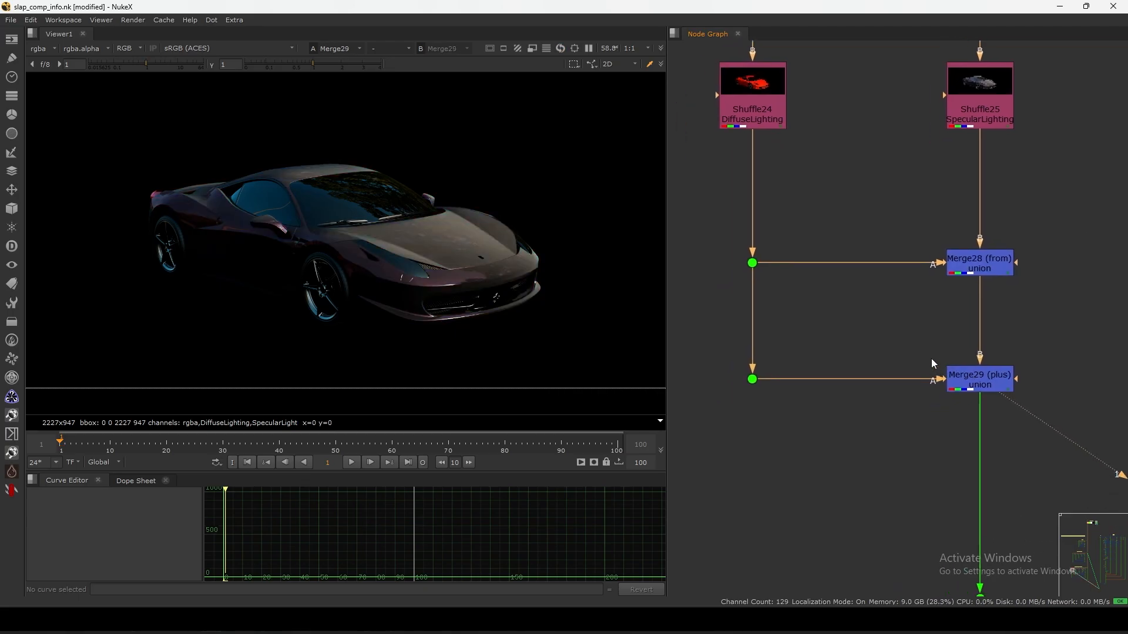
# Check the Merge29 plus output against the original Shuffle25 SpecularLighting pass
pyautogui.press('1')
pyautogui.click(983, 124)
pyautogui.press('1')
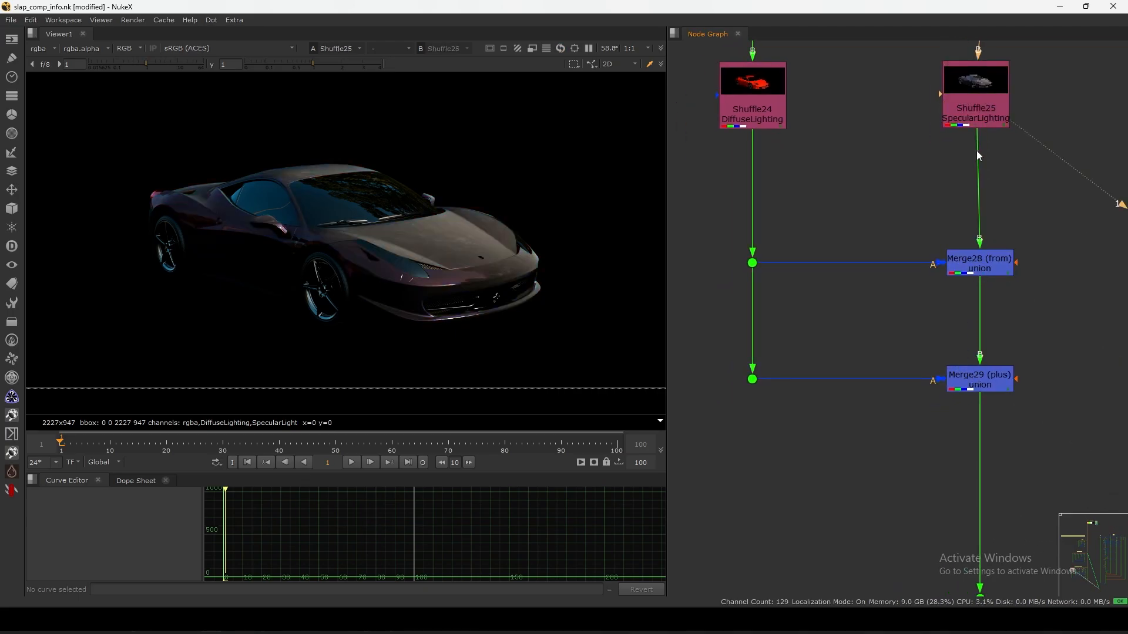
pyautogui.click(972, 384)
pyautogui.press('1')
pyautogui.click(978, 116)
pyautogui.press('1')
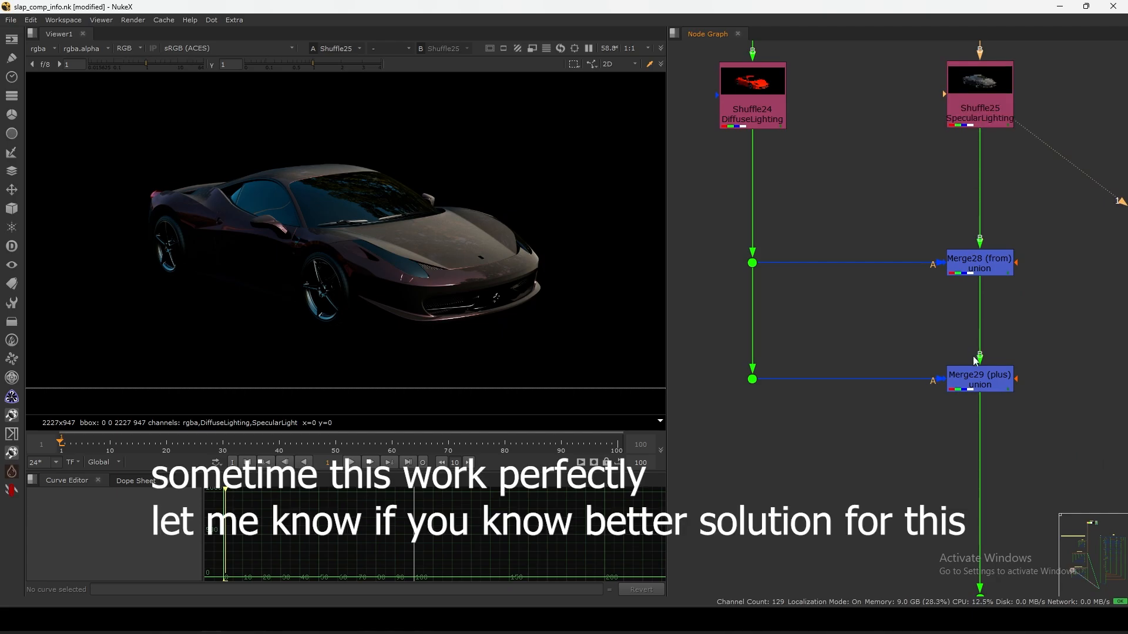
pyautogui.click(976, 379)
pyautogui.press('1')
# View the Merge28 from output and insert a Dot between Merge28 and Merge29
pyautogui.click(980, 267)
pyautogui.press('1')
pyautogui.keyDown('ctrl'); pyautogui.click(980, 321); pyautogui.keyUp('ctrl')
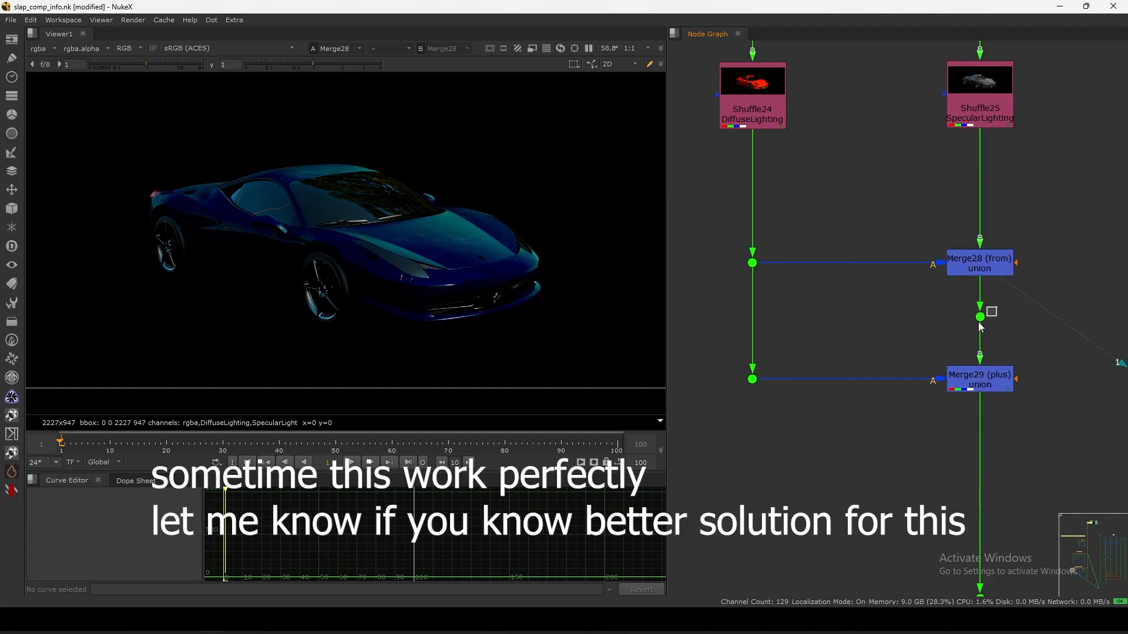
# Insert a Dot between the two Dots of the DiffuseLighting branch and view its output
pyautogui.press('1')
pyautogui.keyDown('ctrl'); pyautogui.click(753, 321); pyautogui.keyUp('ctrl')
pyautogui.press('1')
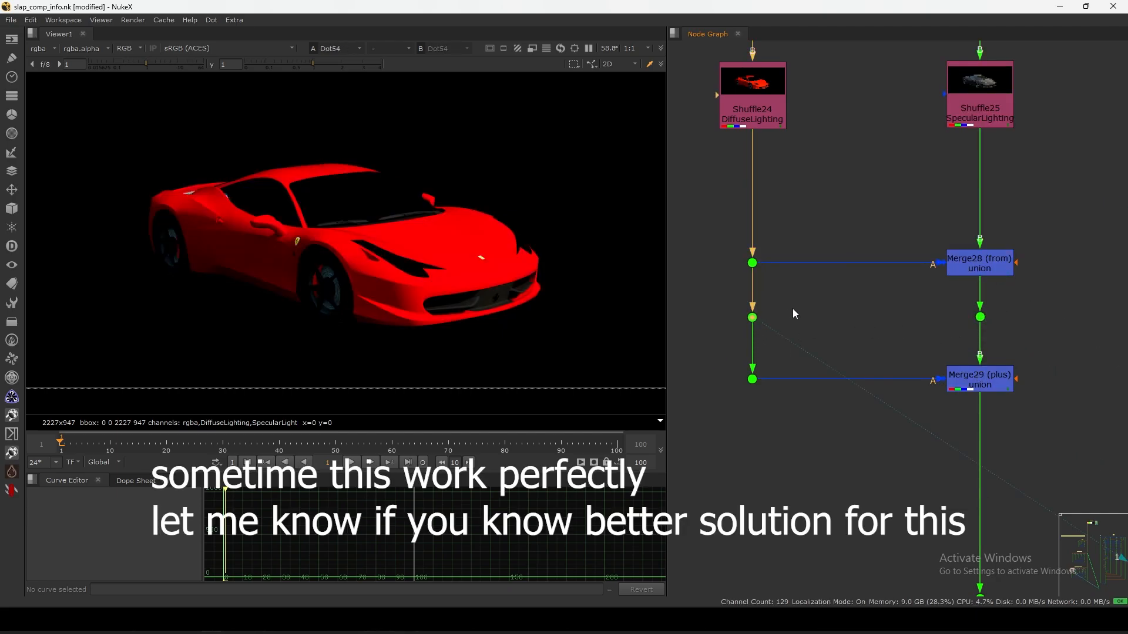
pyautogui.scroll(-5, 792, 309)
pyautogui.scroll(5, 814, 251)
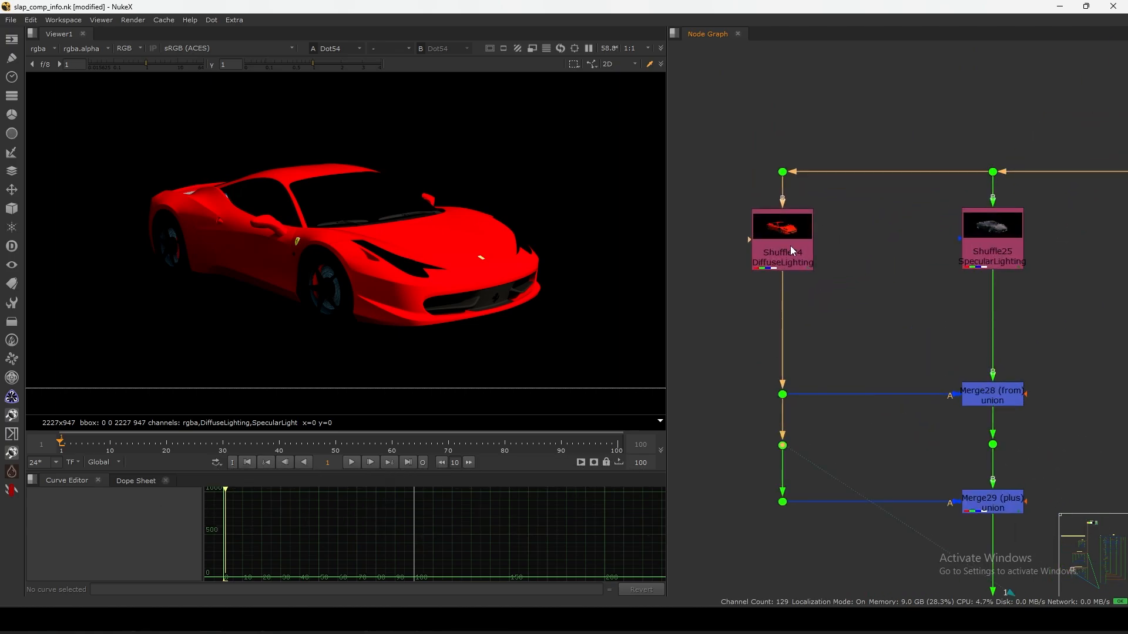
# View Shuffle24 and set its input layer to DiffuseFilter
pyautogui.click(790, 245)
pyautogui.press('1')
pyautogui.doubleClick(793, 245)
pyautogui.moveTo(592, 137); pyautogui.dragTo(718, 95)
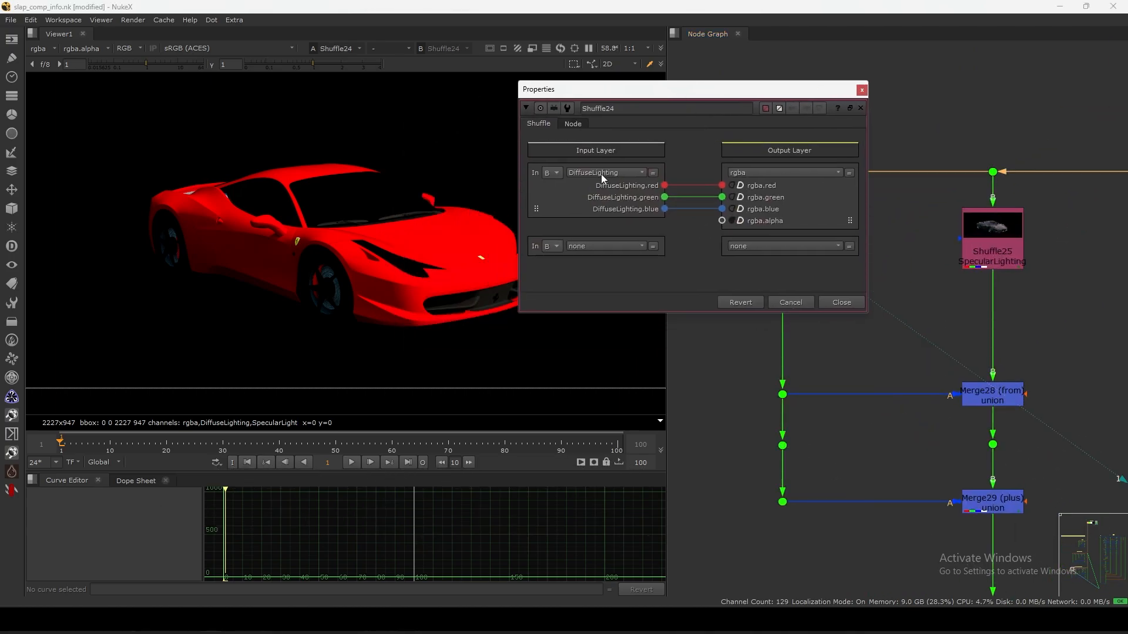
pyautogui.click(602, 173)
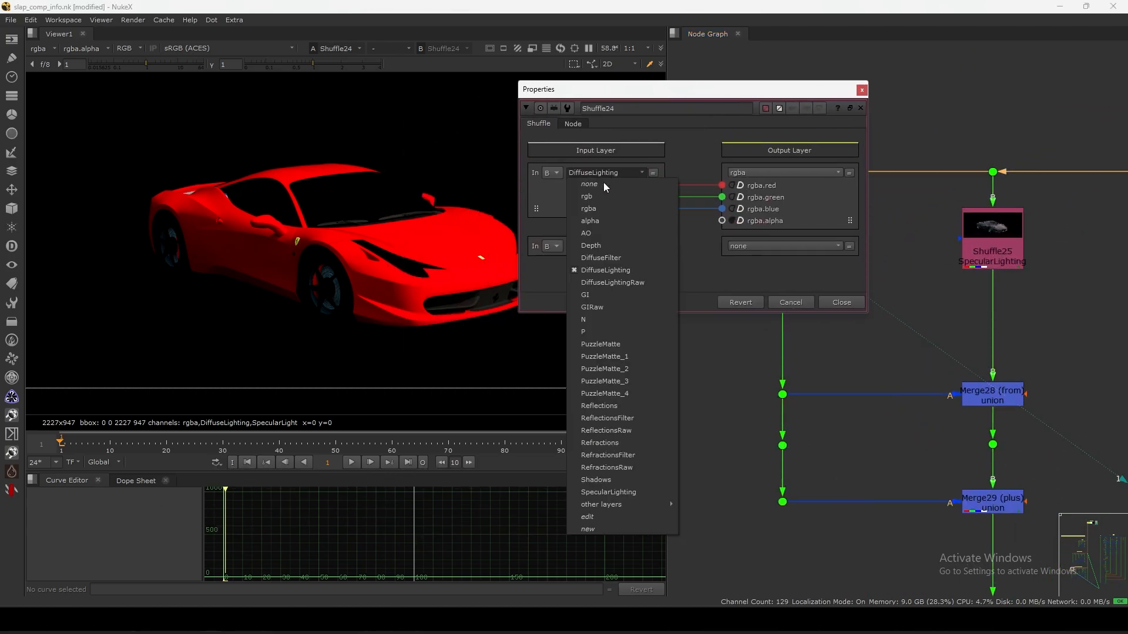
pyautogui.click(610, 260)
pyautogui.click(843, 303)
# View the Merge28 from output and the Merge29 plus output with the DiffuseFilter pass as input
pyautogui.click(965, 353)
pyautogui.press('1')
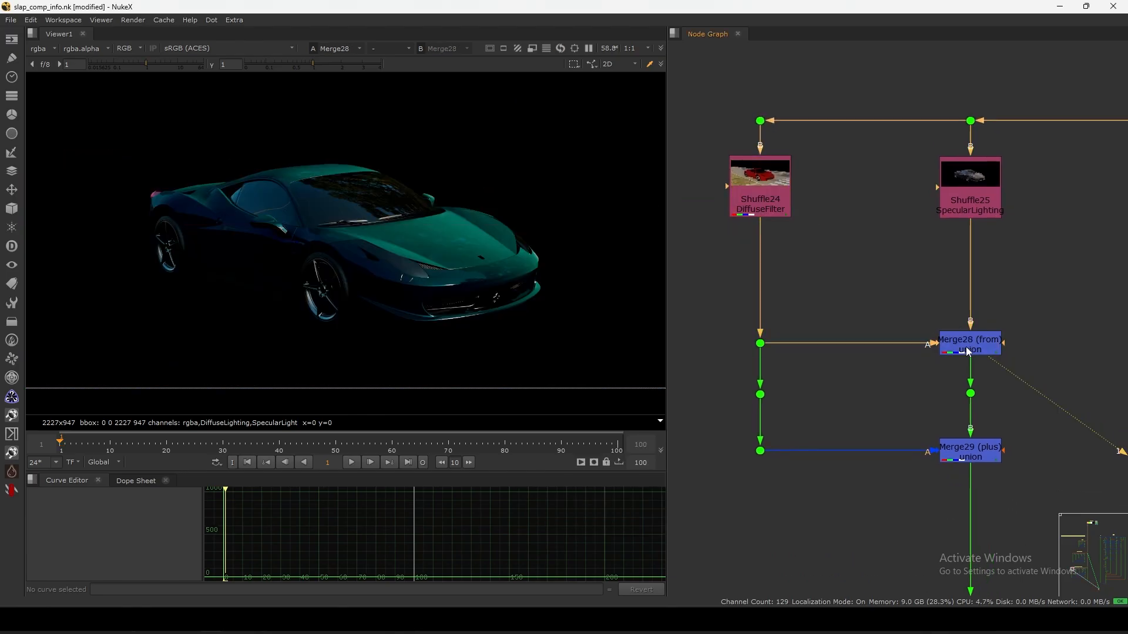
pyautogui.click(958, 391)
pyautogui.press('1')
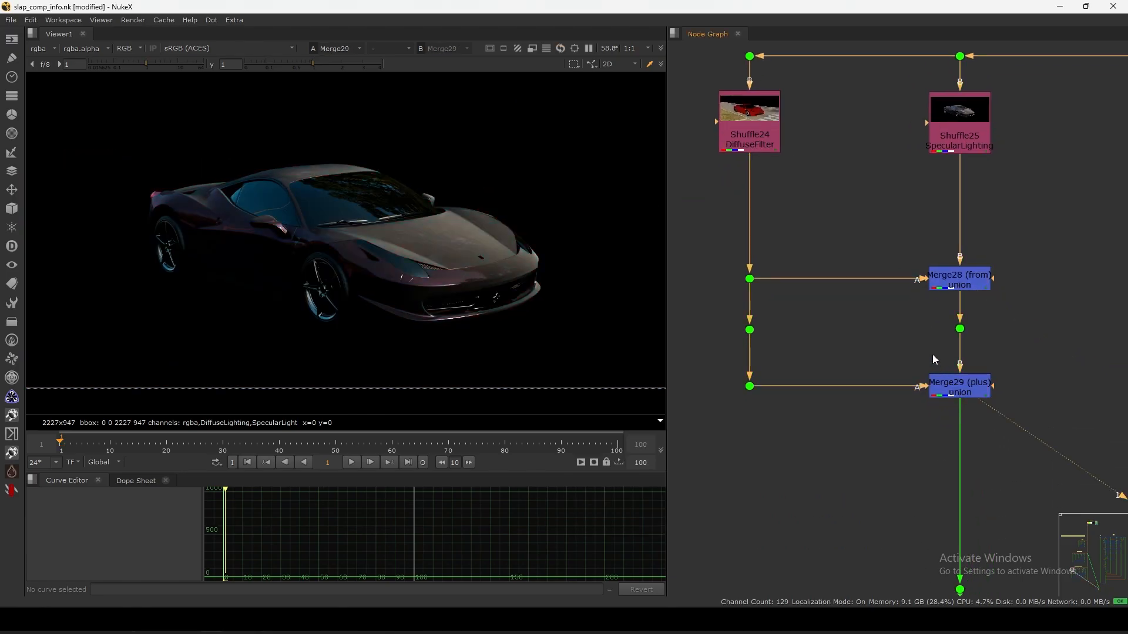
# Move Merge28 and the Dots above Merge29 upward to make room, and view the middle Dot of the DiffuseFilter branch
pyautogui.moveTo(1039, 242); pyautogui.dragTo(726, 312)
pyautogui.moveTo(972, 285); pyautogui.dragTo(974, 254)
pyautogui.moveTo(1012, 297); pyautogui.dragTo(683, 353)
pyautogui.moveTo(754, 338); pyautogui.dragTo(752, 304)
pyautogui.press('1')
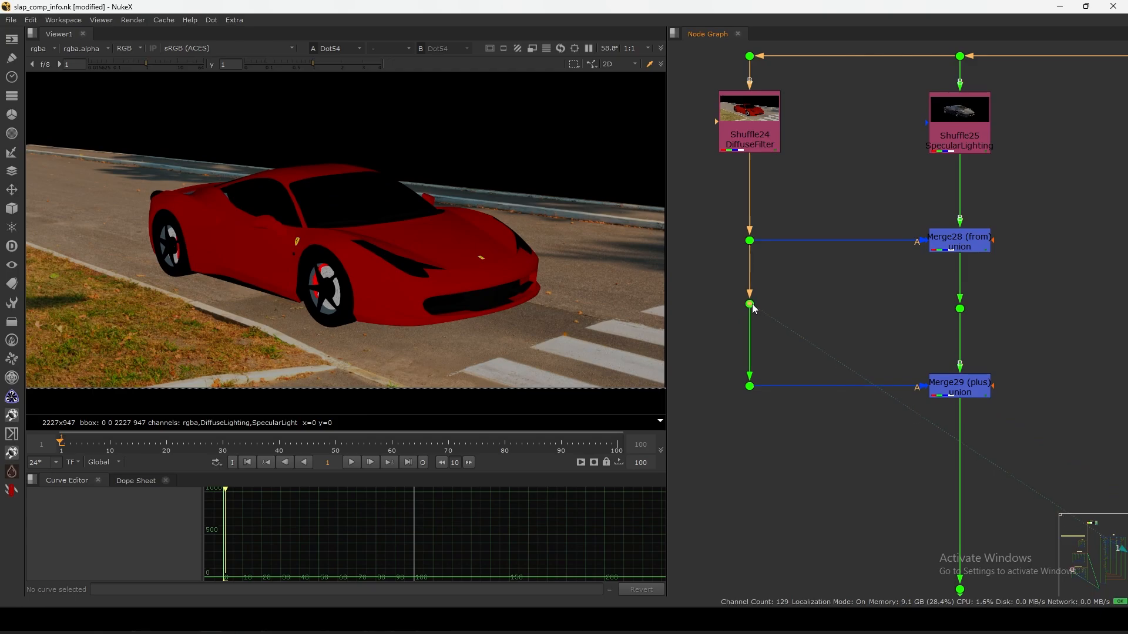
pyautogui.press('g')
pyautogui.click(911, 354)
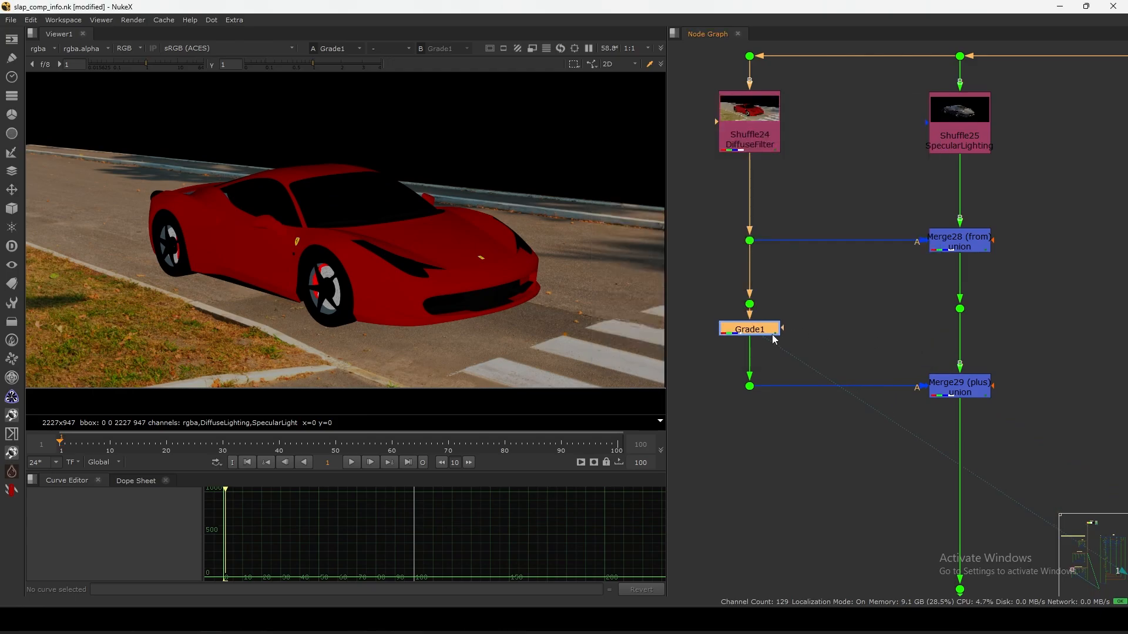
pyautogui.press('Delete')
# Add a HueShift node below the middle Dot of the DiffuseFilter branch
pyautogui.press('Tab')
pyautogui.write('hue')
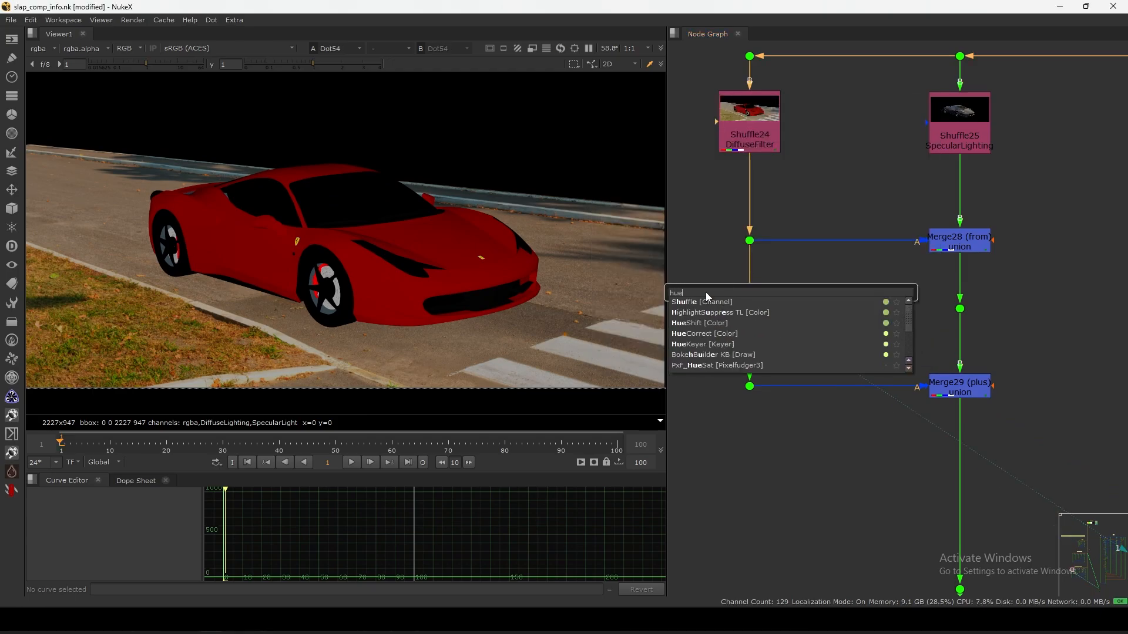
pyautogui.write('s')
pyautogui.click(700, 314)
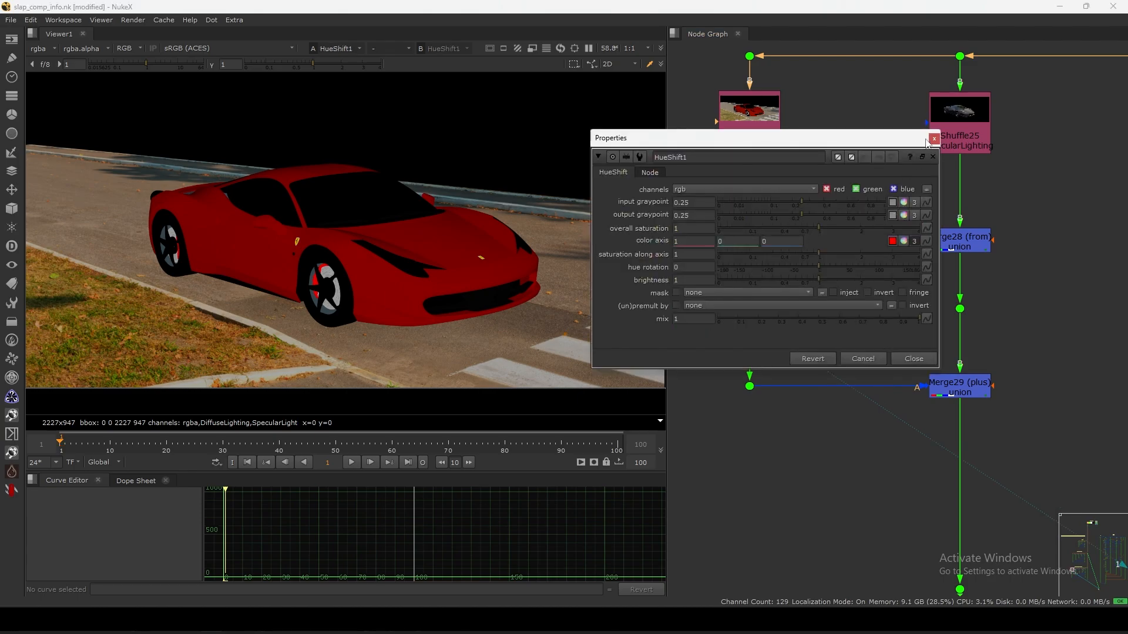
pyautogui.click(934, 139)
pyautogui.moveTo(754, 319)
pyautogui.mouseDown()
pyautogui.moveTo(754, 333)
pyautogui.moveTo(760, 320)
pyautogui.mouseUp()
# Compare the Merge29 plus output with the HueShift1 output
pyautogui.click(952, 383)
pyautogui.press('1')
pyautogui.click(757, 328)
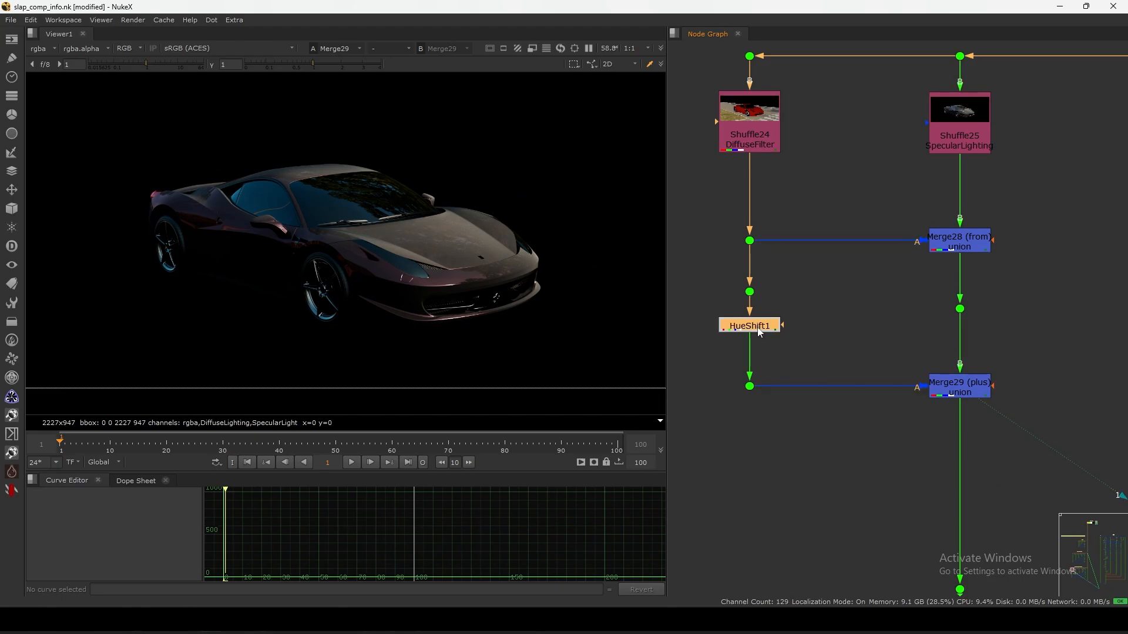
pyautogui.doubleClick(759, 327)
pyautogui.click(911, 358)
pyautogui.press('1')
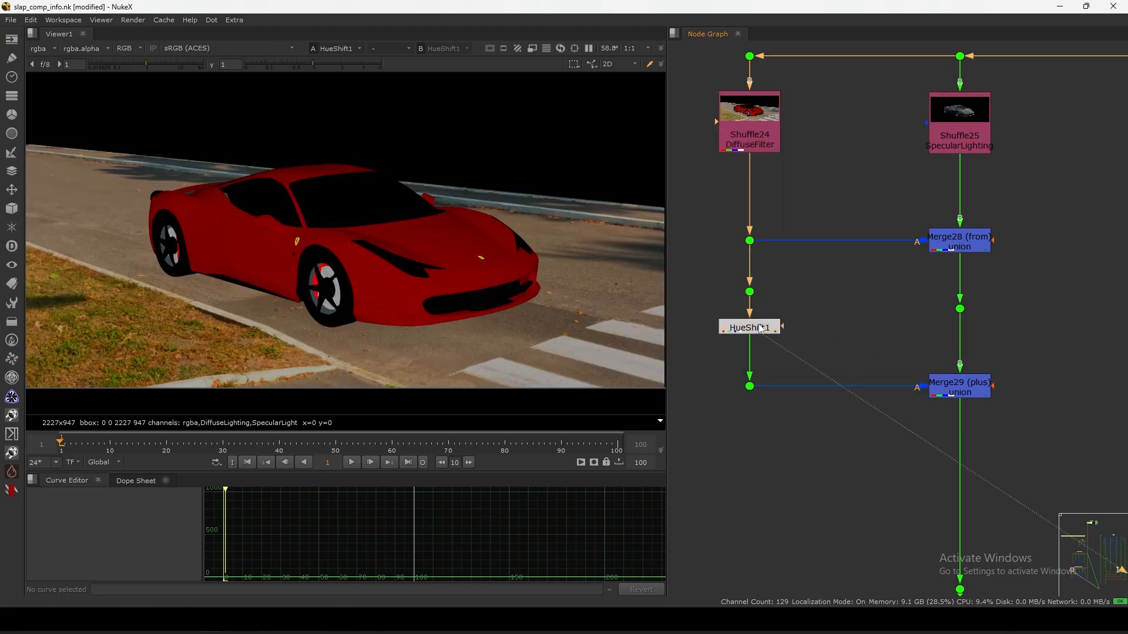
pyautogui.click(958, 386)
pyautogui.press('1')
pyautogui.click(757, 328)
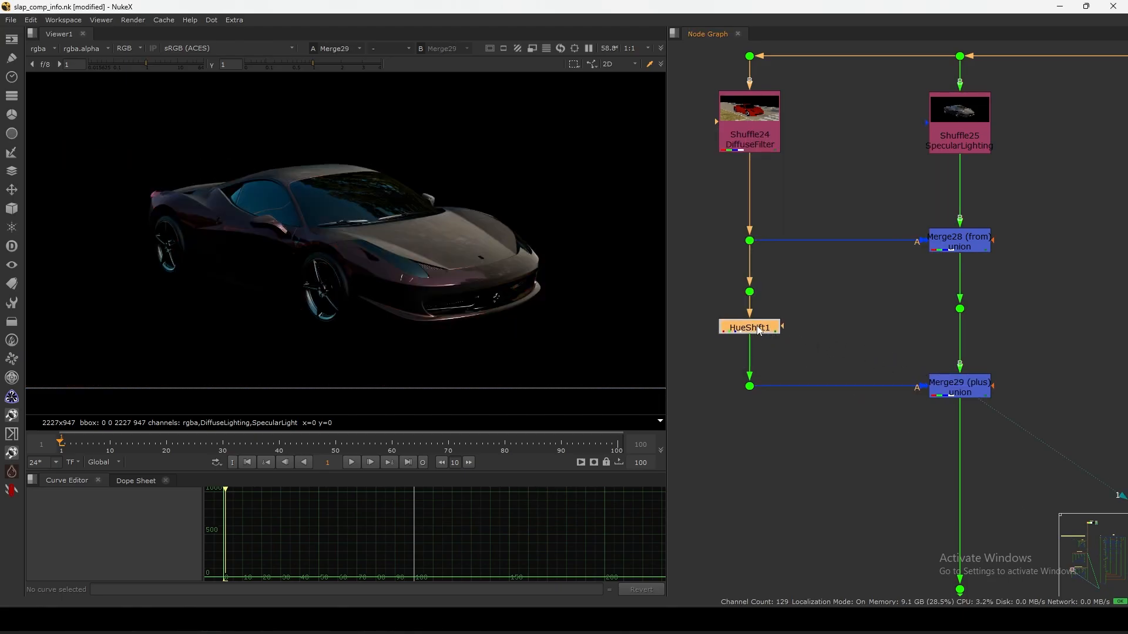
# Set HueShift1's hue rotation to 2 while viewing the Merge29 output
pyautogui.doubleClick(759, 331)
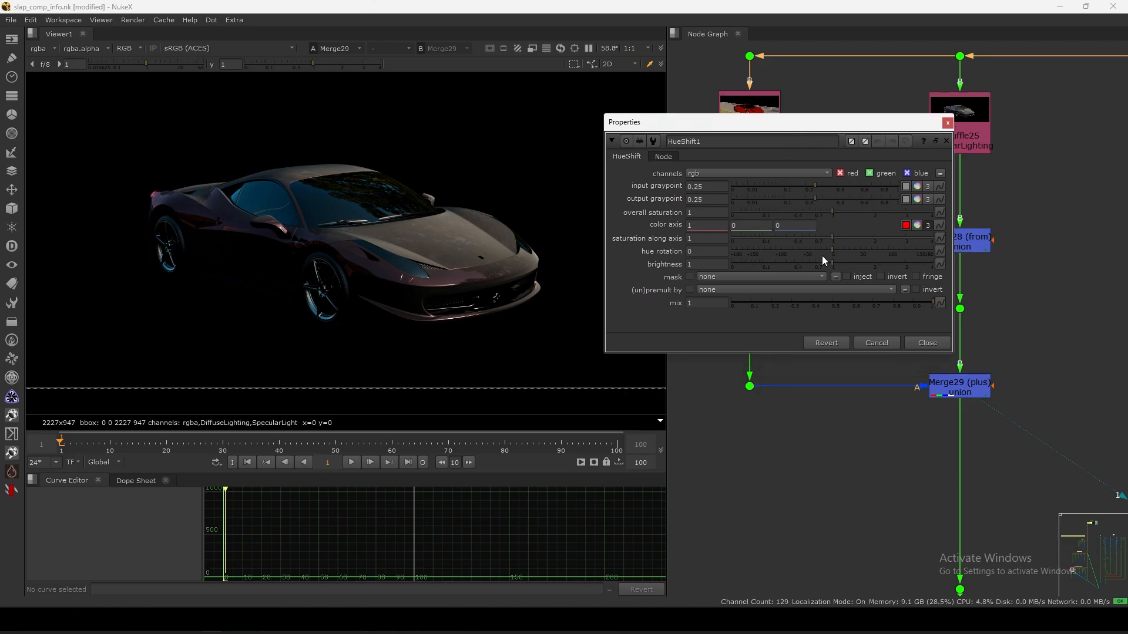
pyautogui.scroll(1, 415, 295)
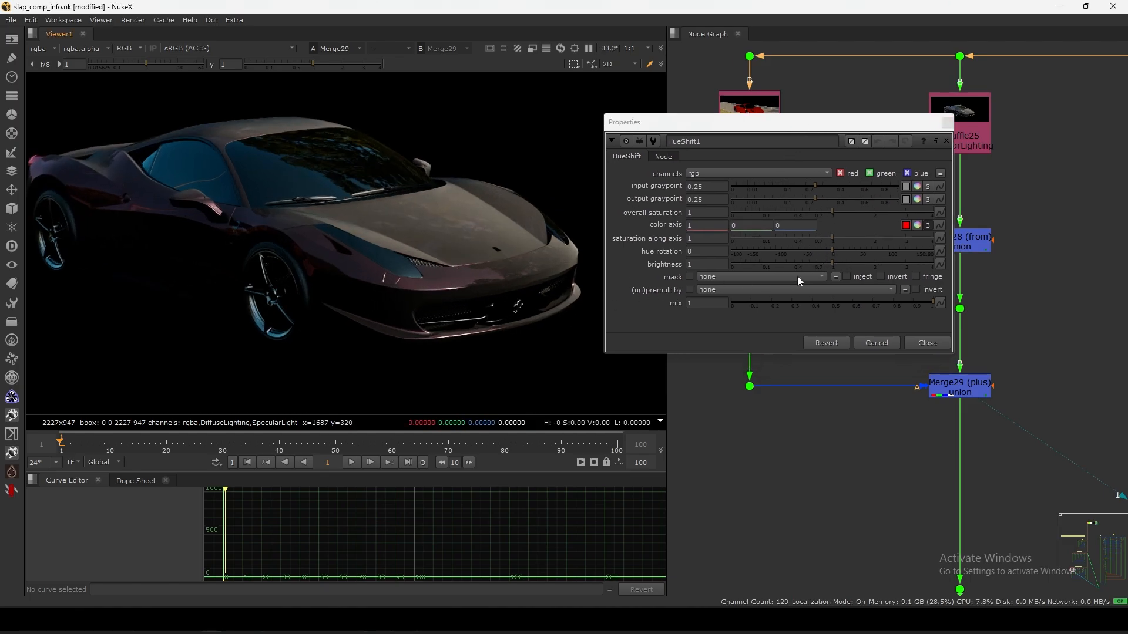
pyautogui.click(834, 253)
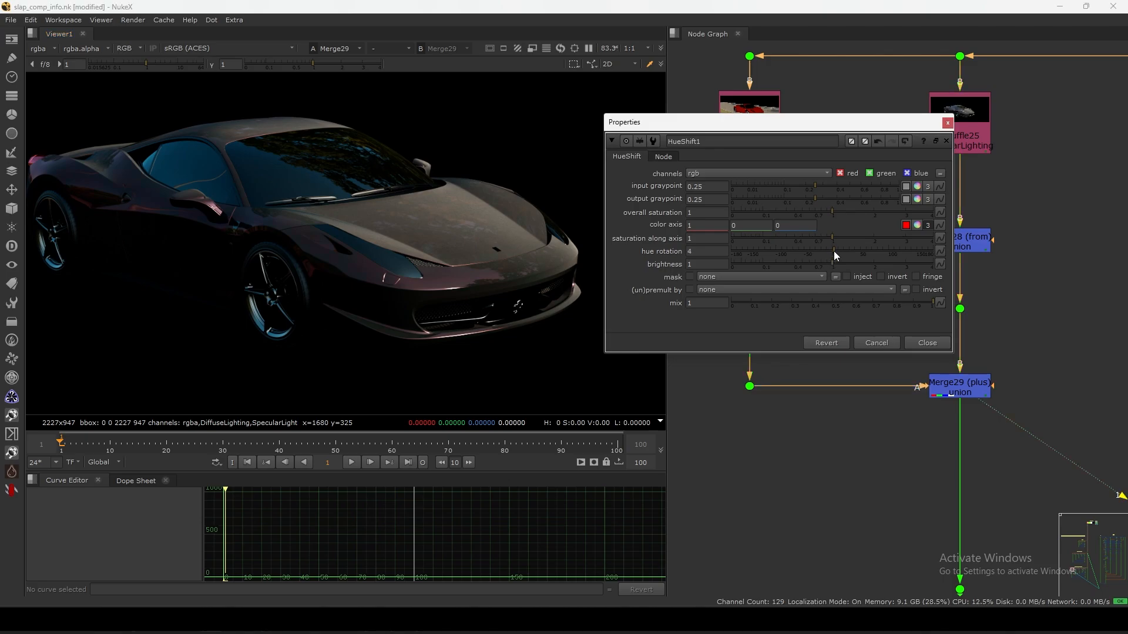
pyautogui.moveTo(834, 252)
pyautogui.mouseDown()
pyautogui.moveTo(883, 252)
pyautogui.moveTo(798, 260)
pyautogui.moveTo(860, 263)
pyautogui.moveTo(834, 259)
pyautogui.mouseUp()
# Inspect the highlight edges on the car's front and set HueShift1's hue rotation to 20
pyautogui.scroll(6, 477, 277)
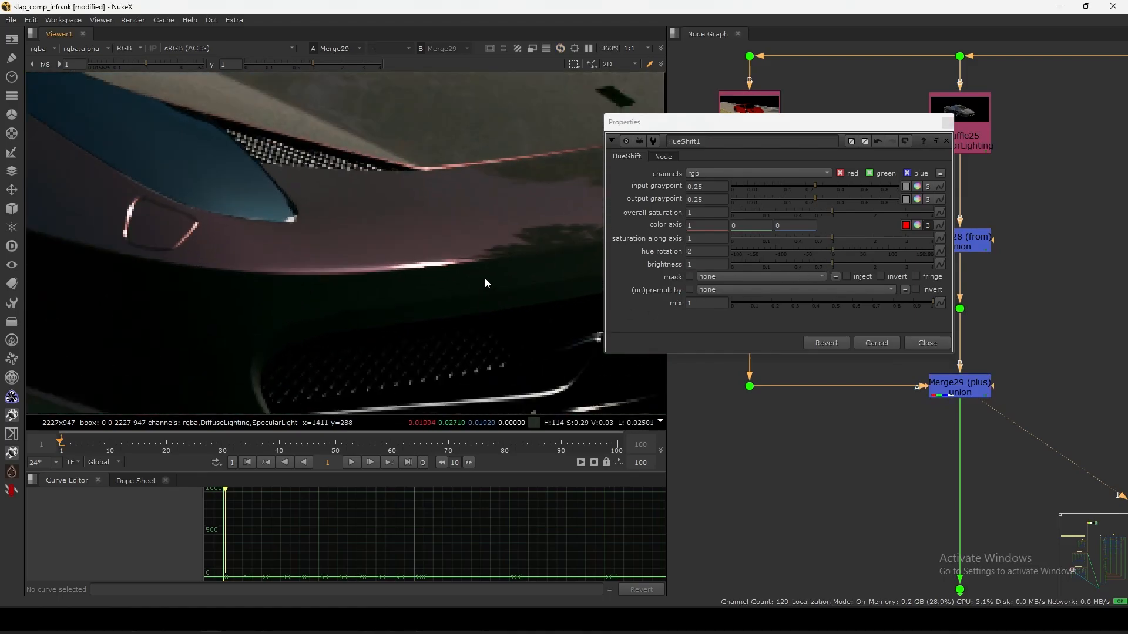
pyautogui.scroll(2, 485, 277)
pyautogui.scroll(3, 582, 280)
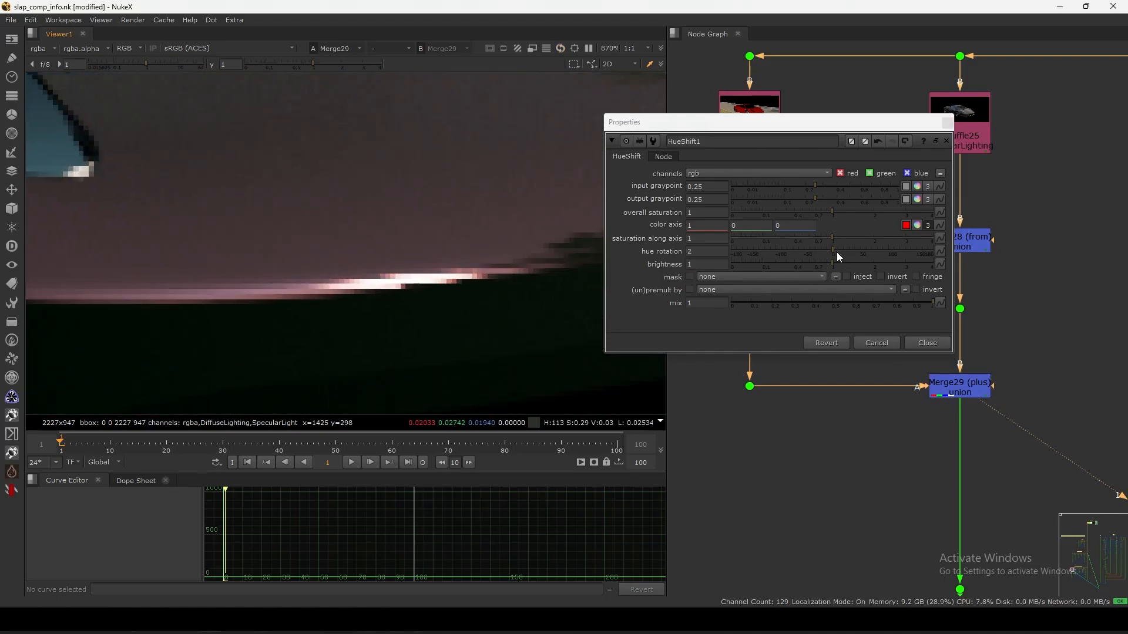
pyautogui.moveTo(839, 257)
pyautogui.mouseDown()
pyautogui.moveTo(876, 255)
pyautogui.moveTo(799, 264)
pyautogui.moveTo(843, 262)
pyautogui.mouseUp()
pyautogui.press('f')
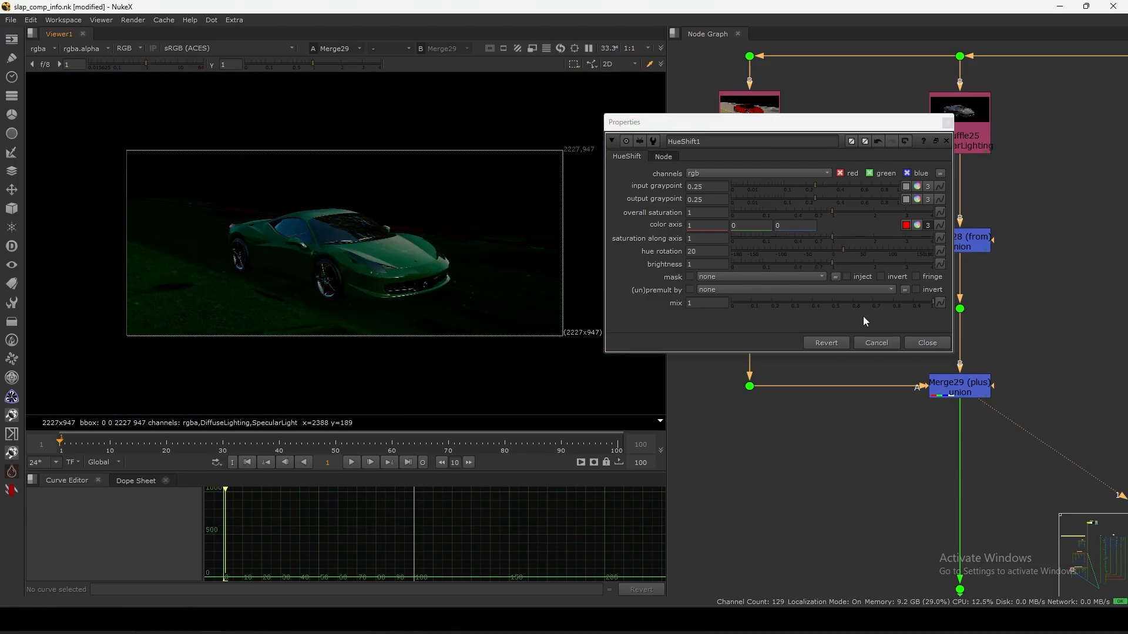
pyautogui.click(947, 123)
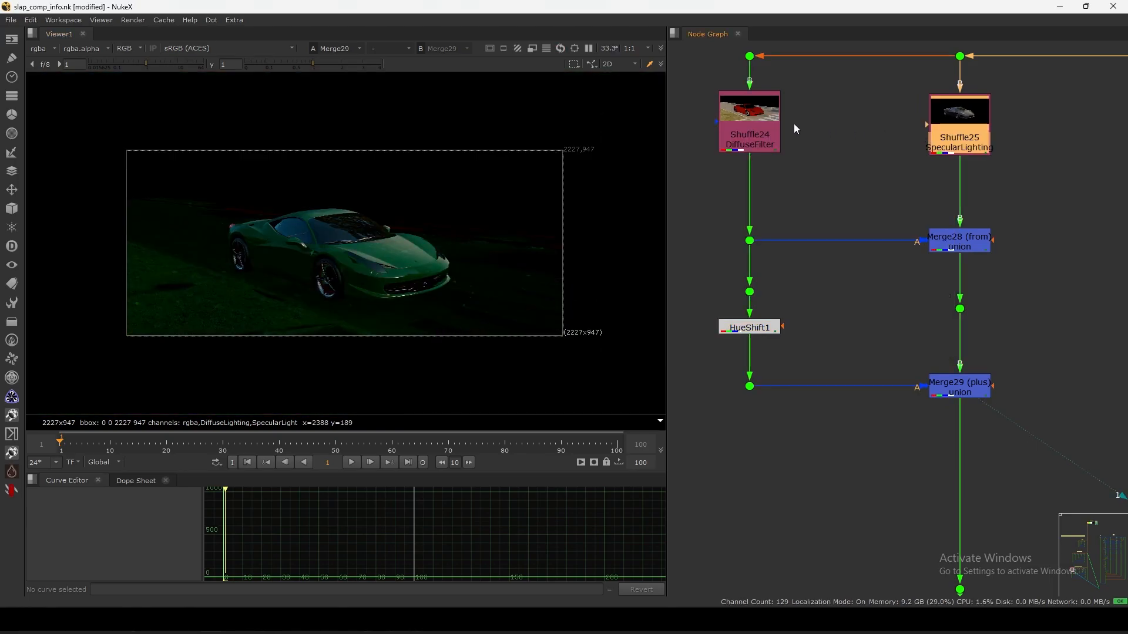
# Set Shuffle24's input layer to DiffuseLighting and fit the car render in the viewer
pyautogui.doubleClick(774, 125)
pyautogui.click(603, 174)
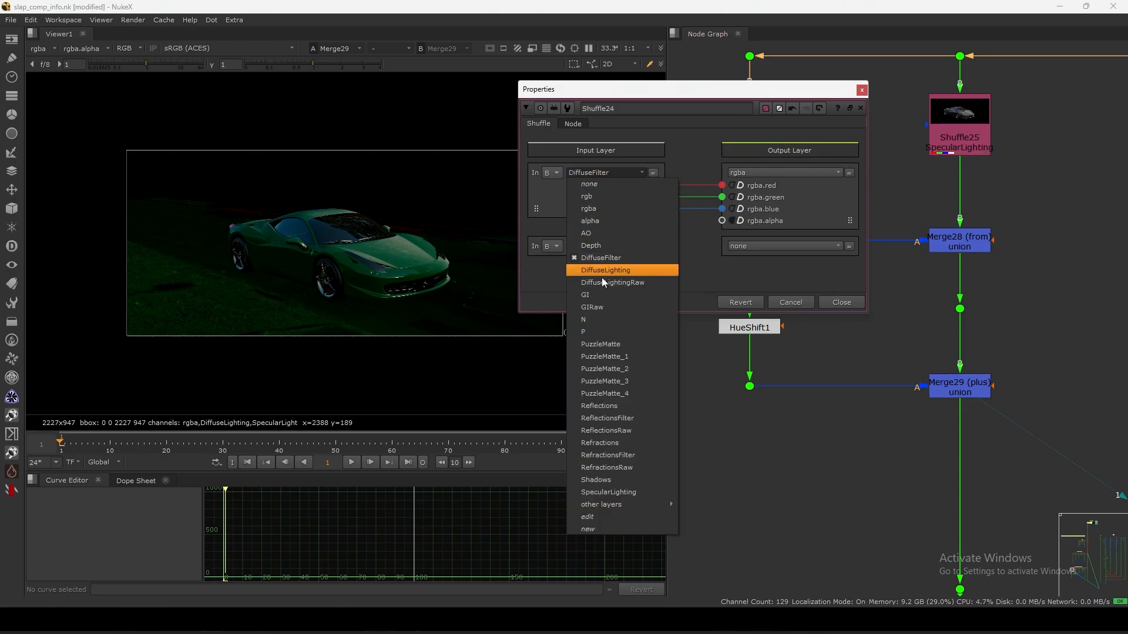
pyautogui.click(612, 255)
pyautogui.press('f')
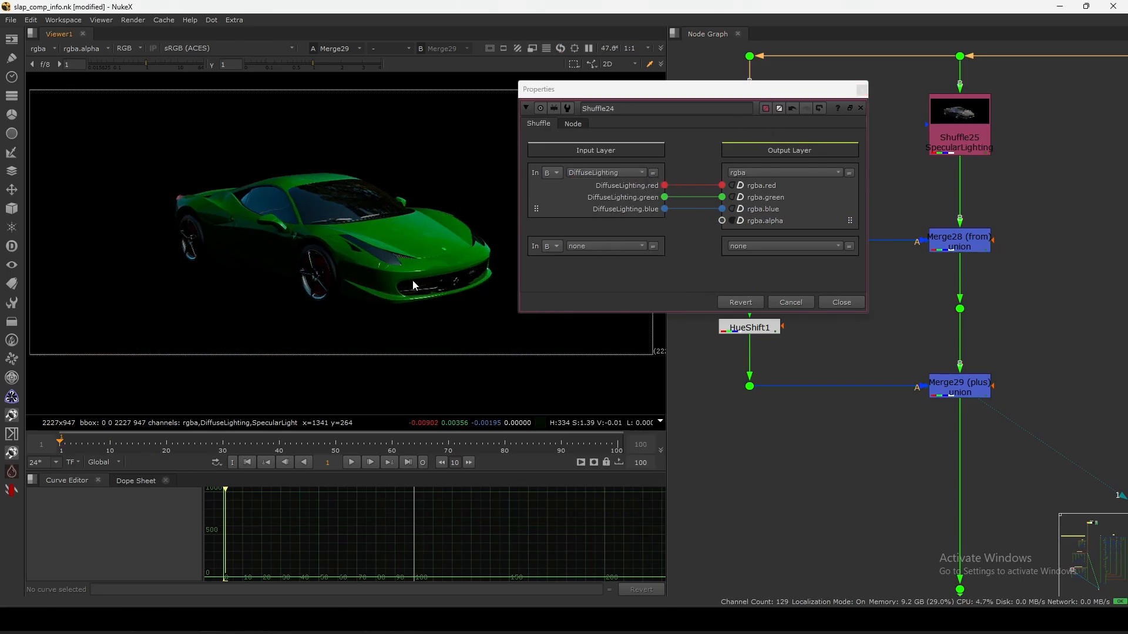
pyautogui.click(841, 302)
# Readjust HueShift1's hue rotation for the DiffuseLighting pass
pyautogui.doubleClick(771, 330)
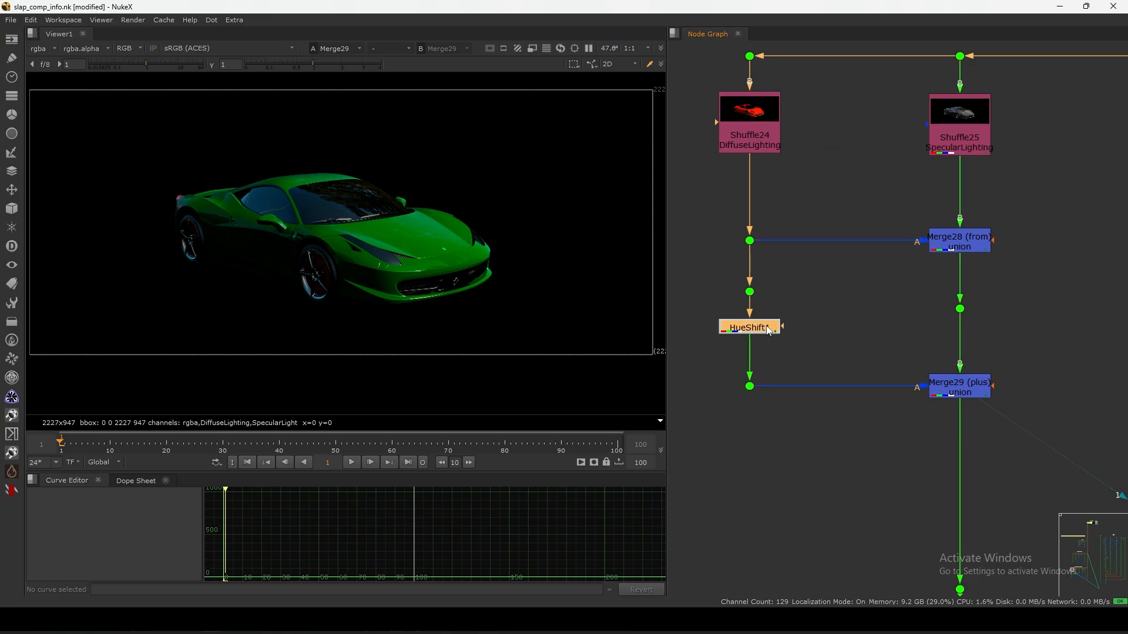
pyautogui.moveTo(845, 253); pyautogui.dragTo(837, 276)
pyautogui.click(928, 343)
# Disable HueShift1 to check the Merge28 and Merge29 outputs without it, and enable it again
pyautogui.press('d')
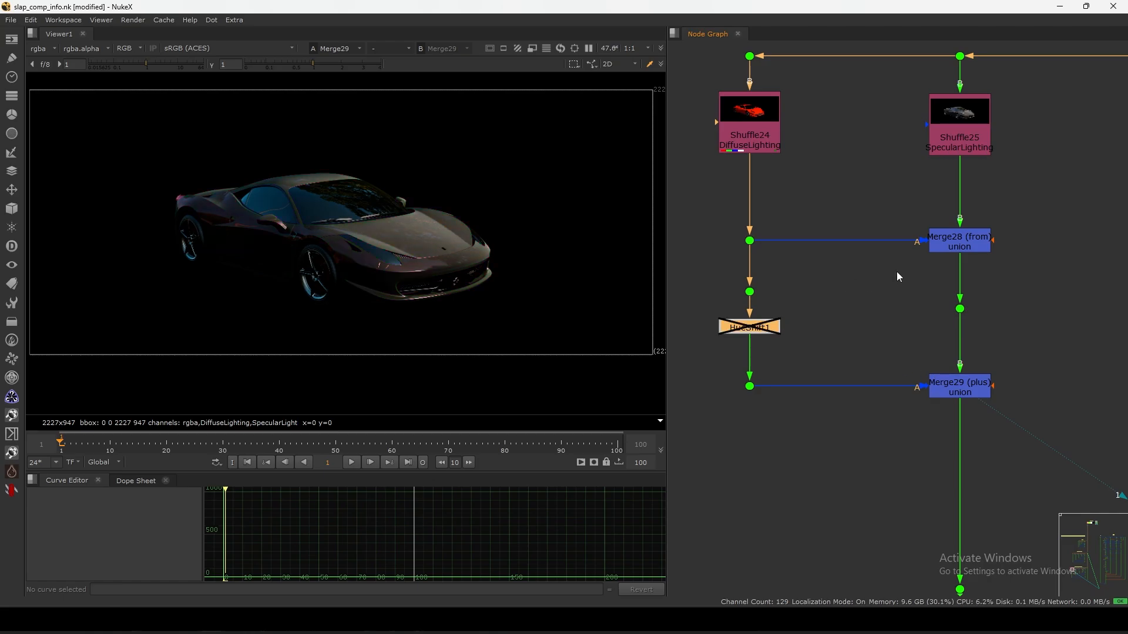
pyautogui.click(960, 241)
pyautogui.press('1')
pyautogui.click(926, 295)
pyautogui.click(966, 386)
pyautogui.press('1')
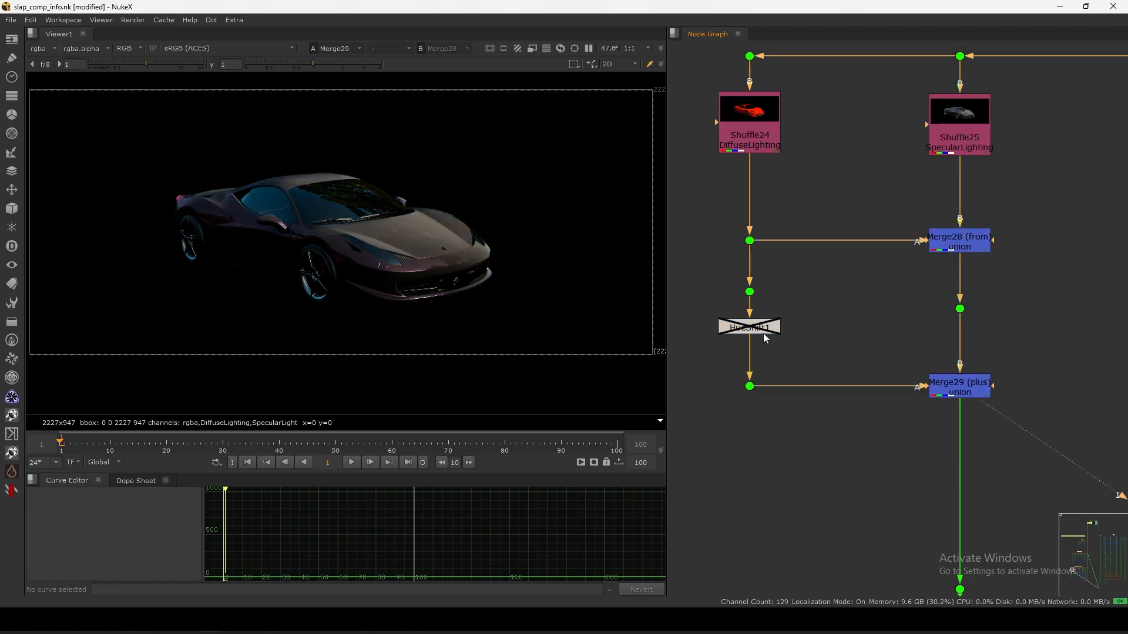
pyautogui.click(763, 329)
pyautogui.press('d')
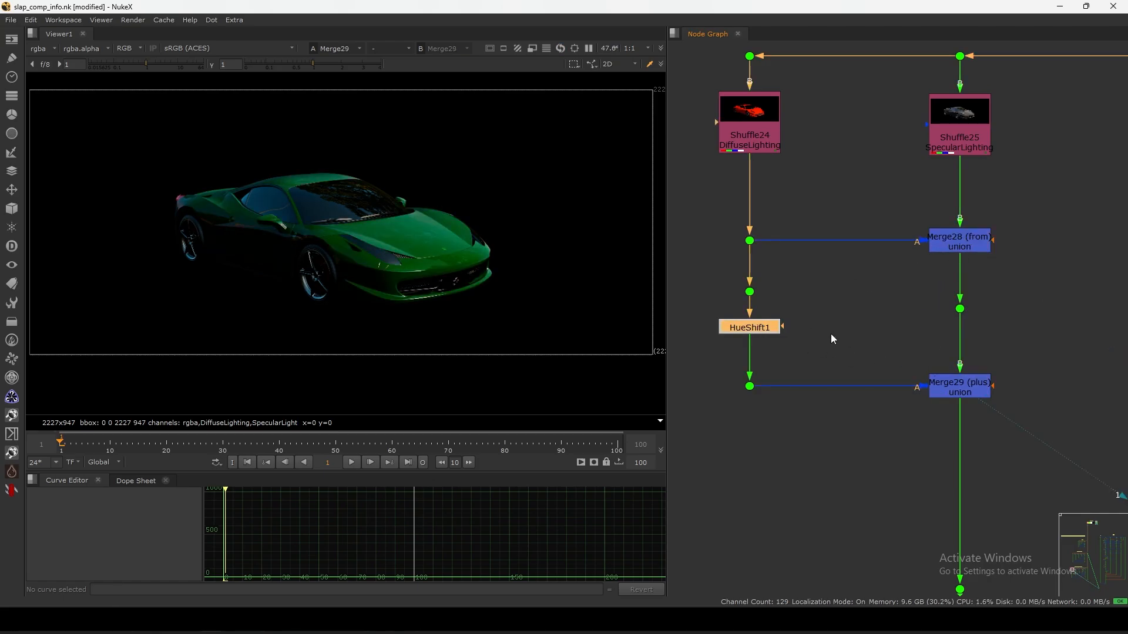
# Insert a Grade node between the Dot below Merge28 and Merge29
pyautogui.click(935, 329)
pyautogui.press('g')
pyautogui.moveTo(922, 337); pyautogui.dragTo(960, 341)
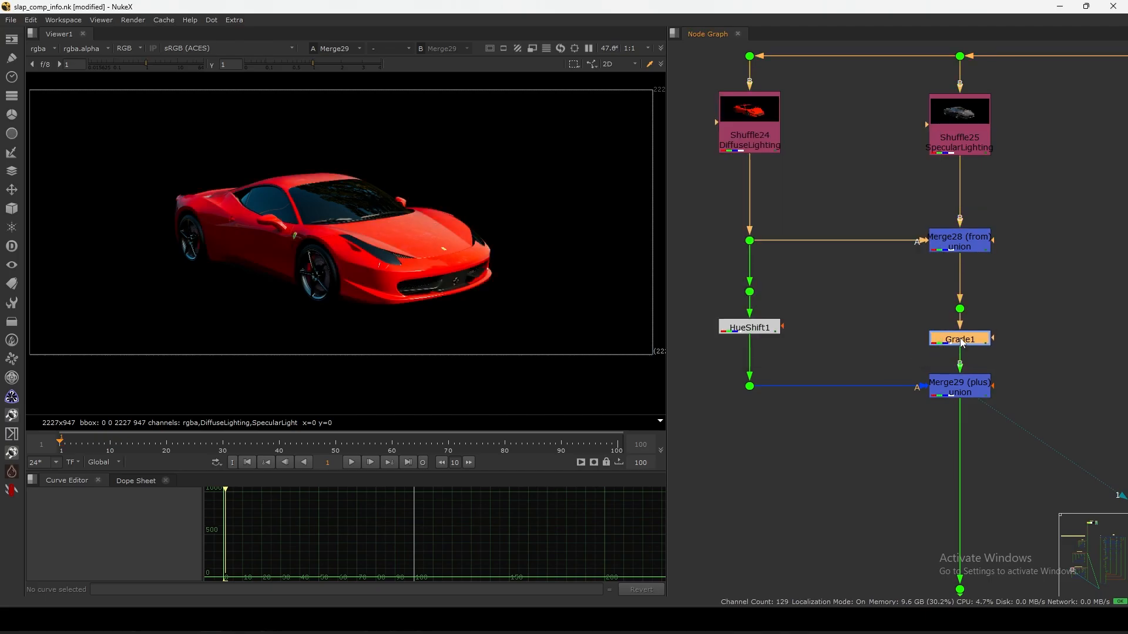
# Toggle the black clamp on Grade1 and leave it off
pyautogui.doubleClick(960, 340)
pyautogui.click(720, 263)
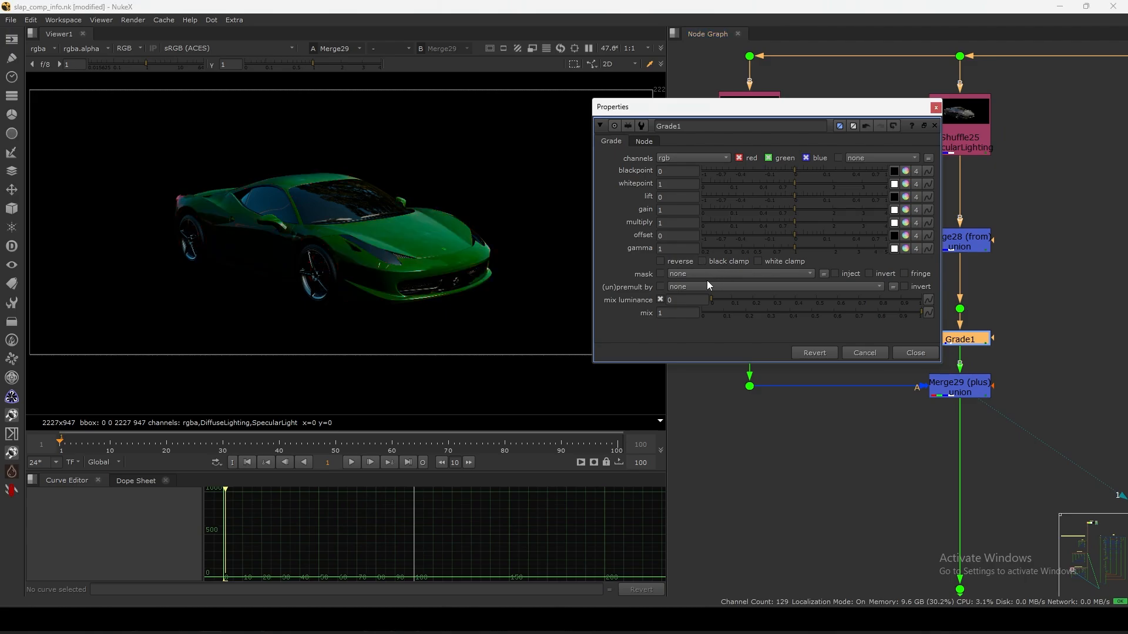
pyautogui.click(719, 262)
pyautogui.click(723, 263)
# Check the Merge28 from output, and set Grade1's gain to 2.08 while viewing Merge29
pyautogui.keyDown('ctrl'); pyautogui.keyDown('shift'); pyautogui.click(974, 245); pyautogui.keyUp('shift'); pyautogui.keyUp('ctrl')
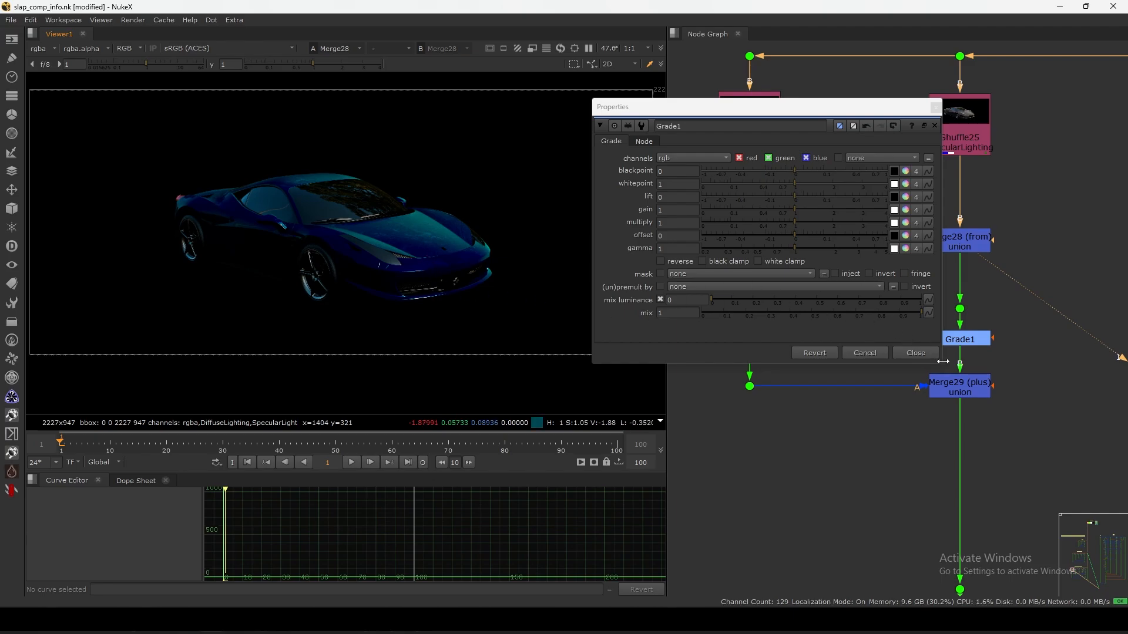
pyautogui.keyDown('ctrl'); pyautogui.keyDown('shift'); pyautogui.click(953, 383); pyautogui.keyUp('shift'); pyautogui.keyUp('ctrl')
pyautogui.moveTo(796, 209); pyautogui.dragTo(835, 209)
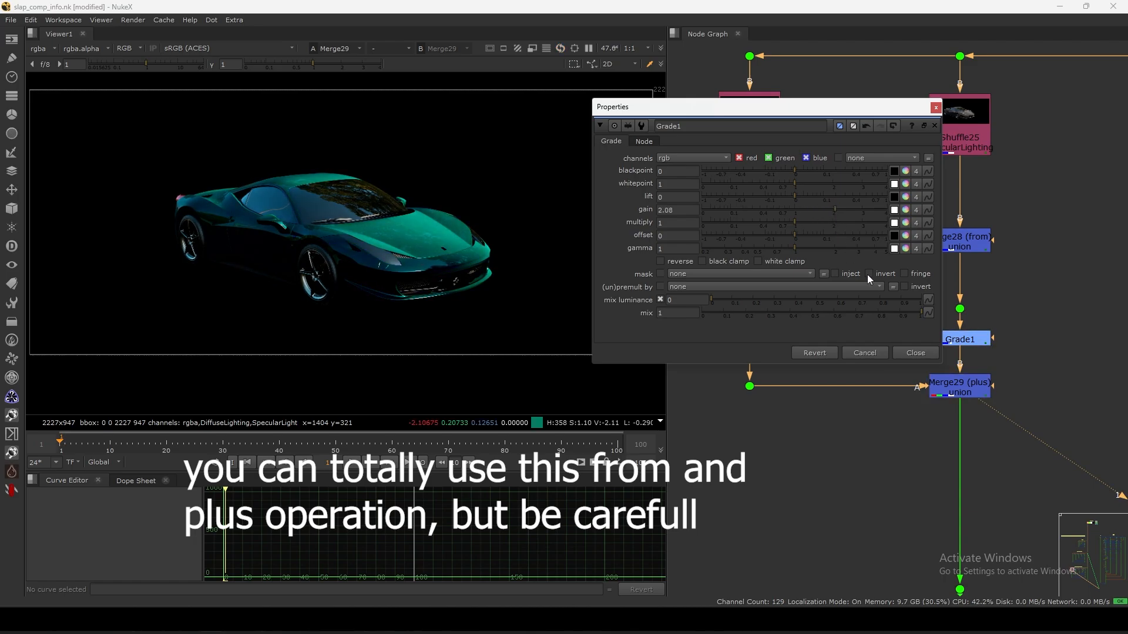
pyautogui.click(894, 353)
# Delete the HueShift, Grade, Shuffle24 branch and from/plus merges, leaving Shuffle25 SpecularLighting directly in its branch and moved slightly down
pyautogui.moveTo(1053, 279); pyautogui.dragTo(691, 368)
pyautogui.press('Delete')
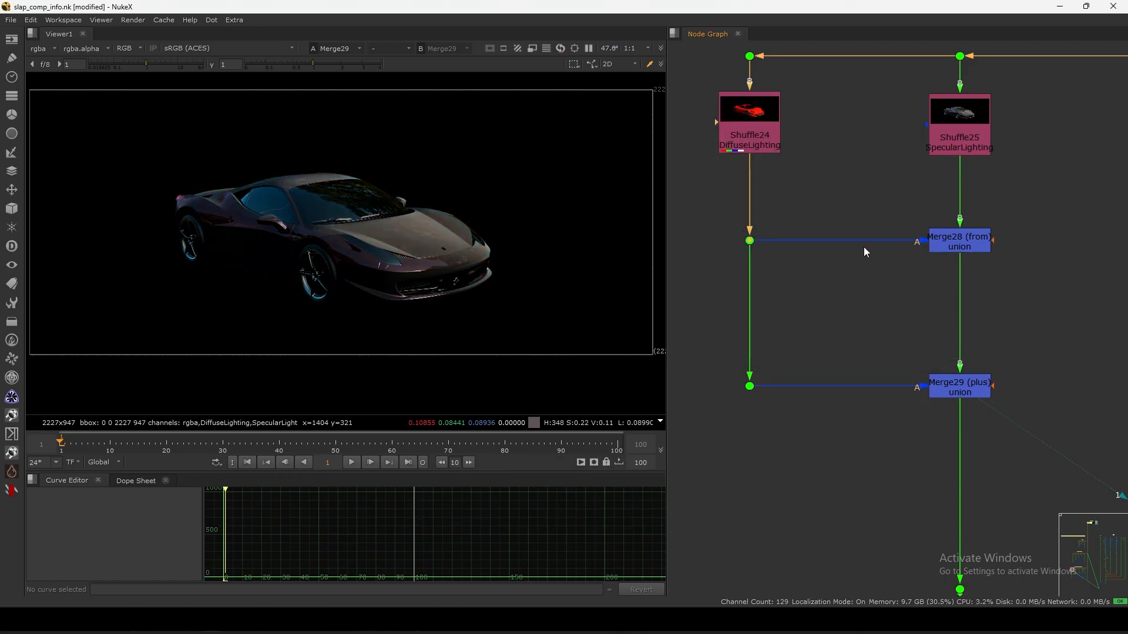
pyautogui.scroll(-5, 866, 251)
pyautogui.moveTo(834, 161); pyautogui.dragTo(725, 406)
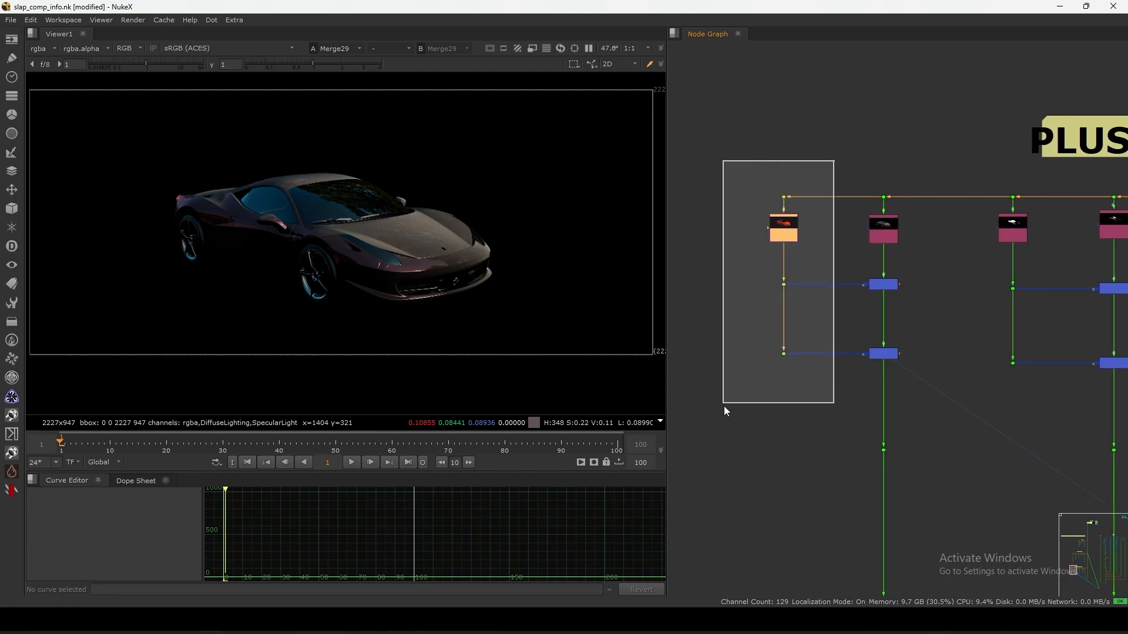
pyautogui.press('Delete')
pyautogui.moveTo(788, 440); pyautogui.dragTo(939, 266)
pyautogui.press('Delete')
pyautogui.moveTo(886, 240)
pyautogui.mouseDown()
pyautogui.moveTo(887, 268)
pyautogui.moveTo(886, 254)
pyautogui.mouseUp()
pyautogui.scroll(3, 881, 271)
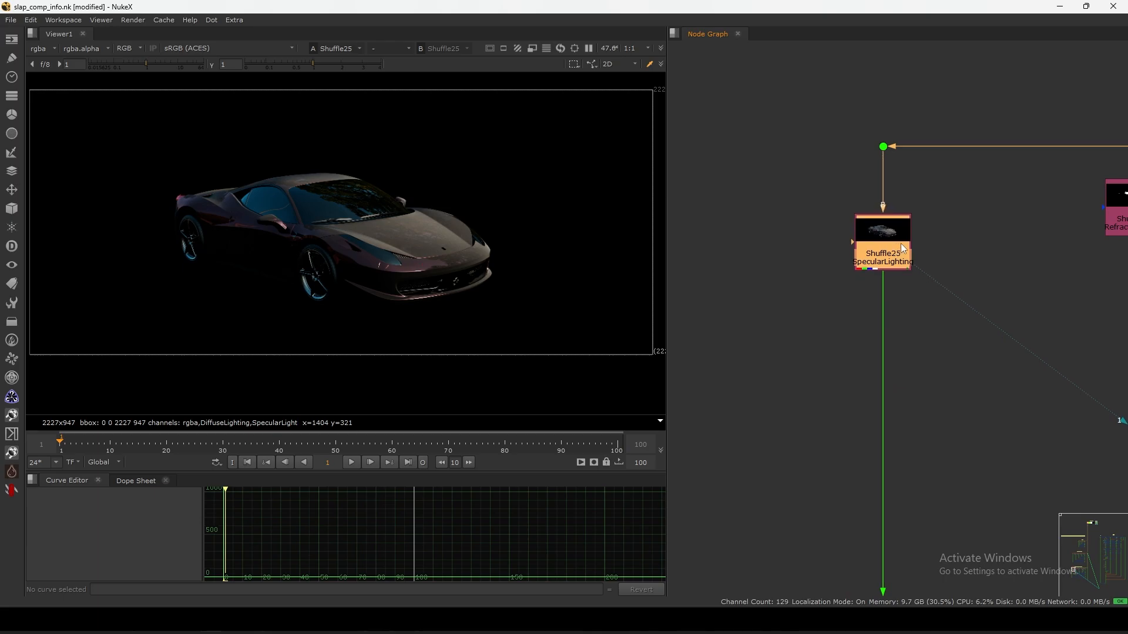
pyautogui.moveTo(956, 201); pyautogui.dragTo(817, 316)
pyautogui.scroll(-1, 793, 323)
pyautogui.moveTo(905, 278); pyautogui.dragTo(776, 296, button='middle')
pyautogui.scroll(3, 823, 284)
pyautogui.scroll(-3, 916, 276)
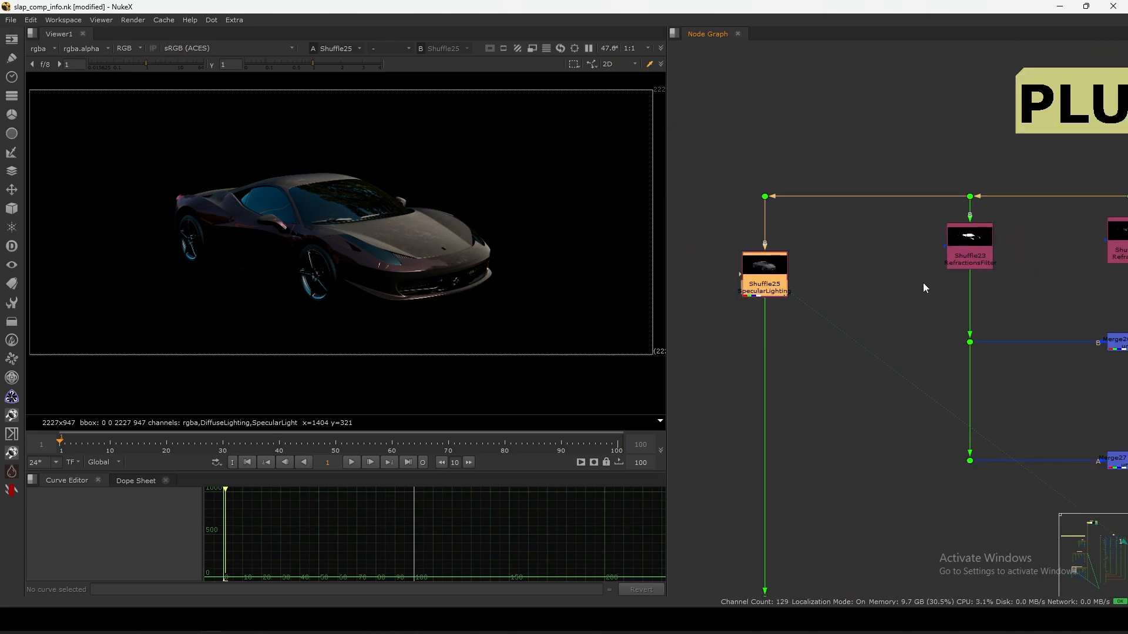
pyautogui.scroll(4, 916, 288)
pyautogui.moveTo(879, 306); pyautogui.dragTo(1053, 248)
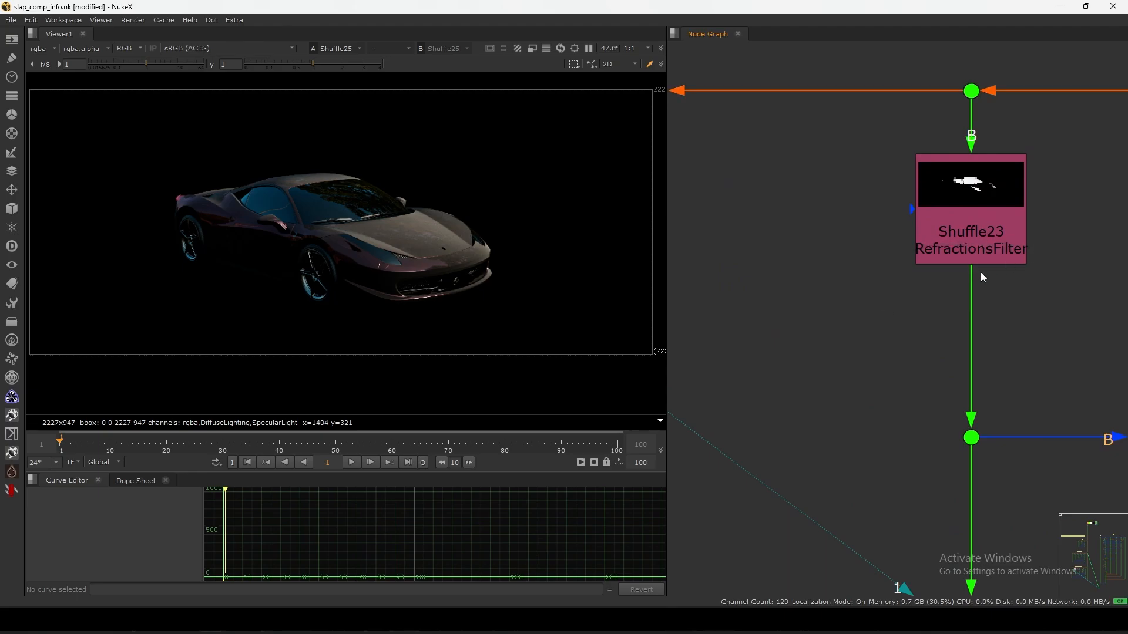
# View the output of the last merge in the PLUS_Divide_Multiplay rebuild
pyautogui.scroll(-2, 981, 273)
pyautogui.scroll(-2, 921, 308)
pyautogui.click(762, 310)
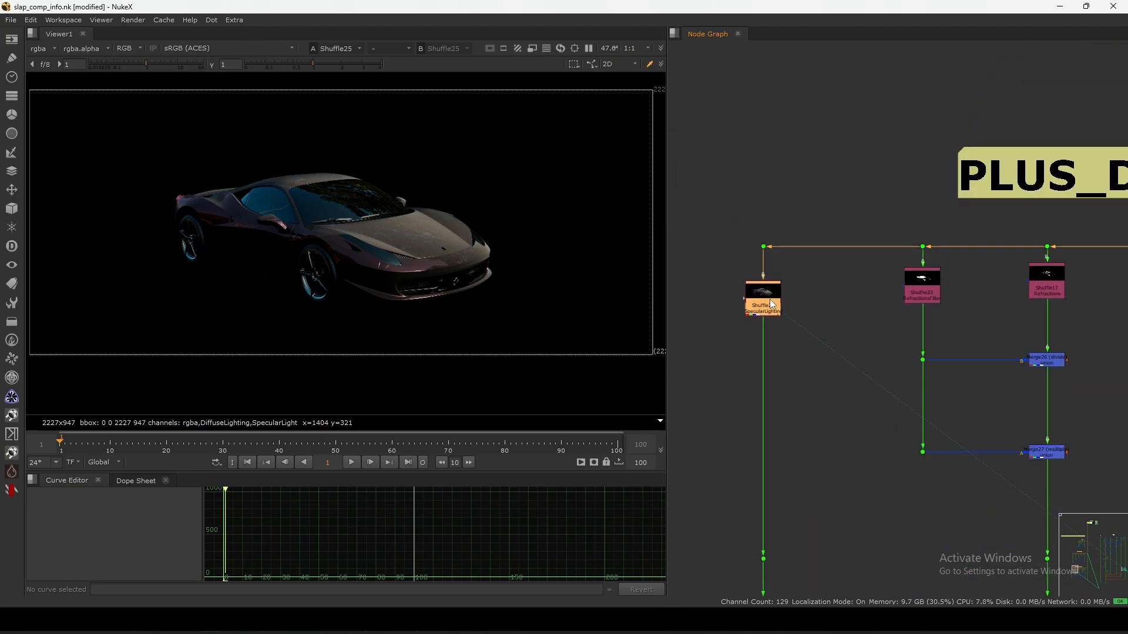
pyautogui.scroll(-5, 781, 299)
pyautogui.moveTo(1066, 459); pyautogui.dragTo(1019, 316, button='middle')
pyautogui.moveTo(1020, 316); pyautogui.dragTo(963, 374)
pyautogui.press('1')
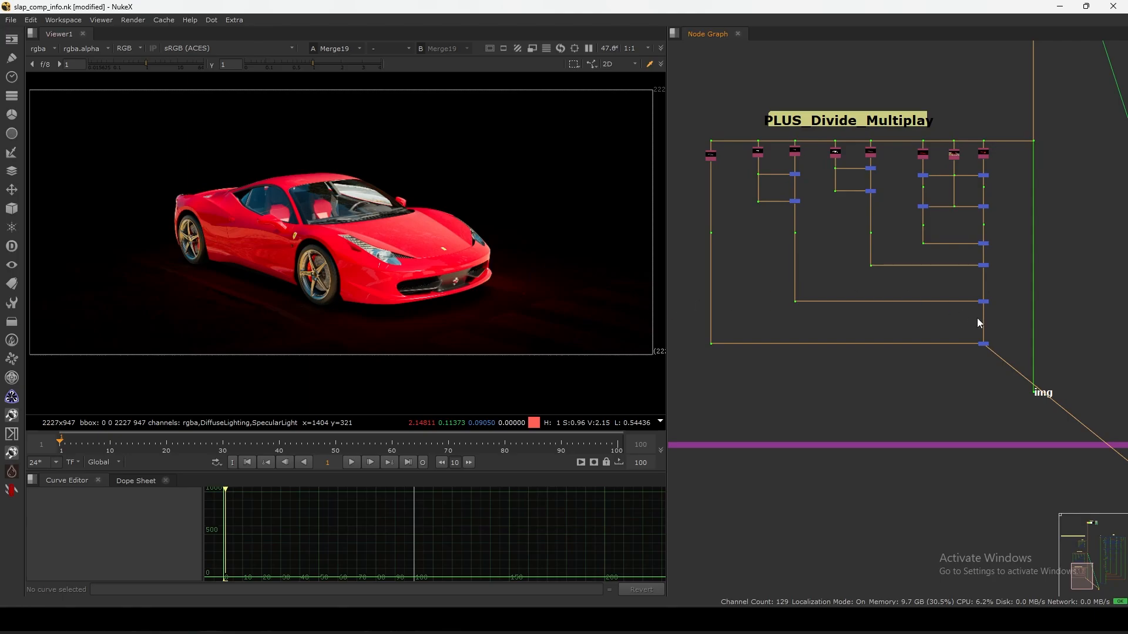
# Compare the original render at the Dot feeding PLUS_Divide_Multiplay with the rebuilt Merge19 output
pyautogui.scroll(2, 1039, 138)
pyautogui.moveTo(1064, 111); pyautogui.dragTo(1021, 162)
pyautogui.press('1')
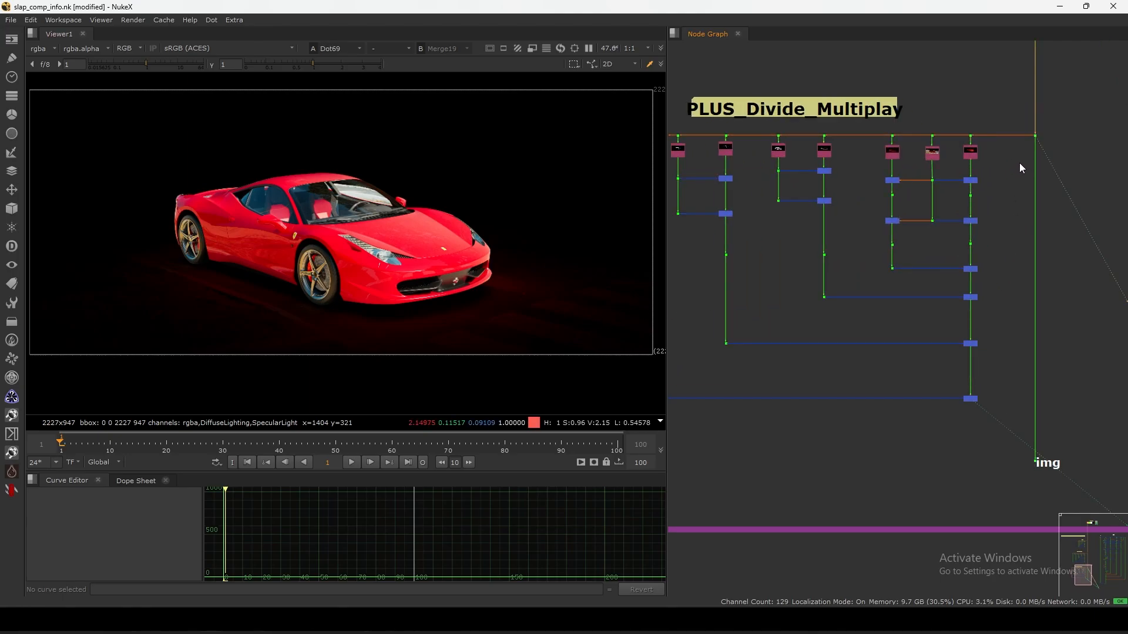
pyautogui.press('1')
pyautogui.press('2')
pyautogui.press('1')
pyautogui.press('2')
pyautogui.press('1')
pyautogui.press('2')
pyautogui.press('1')
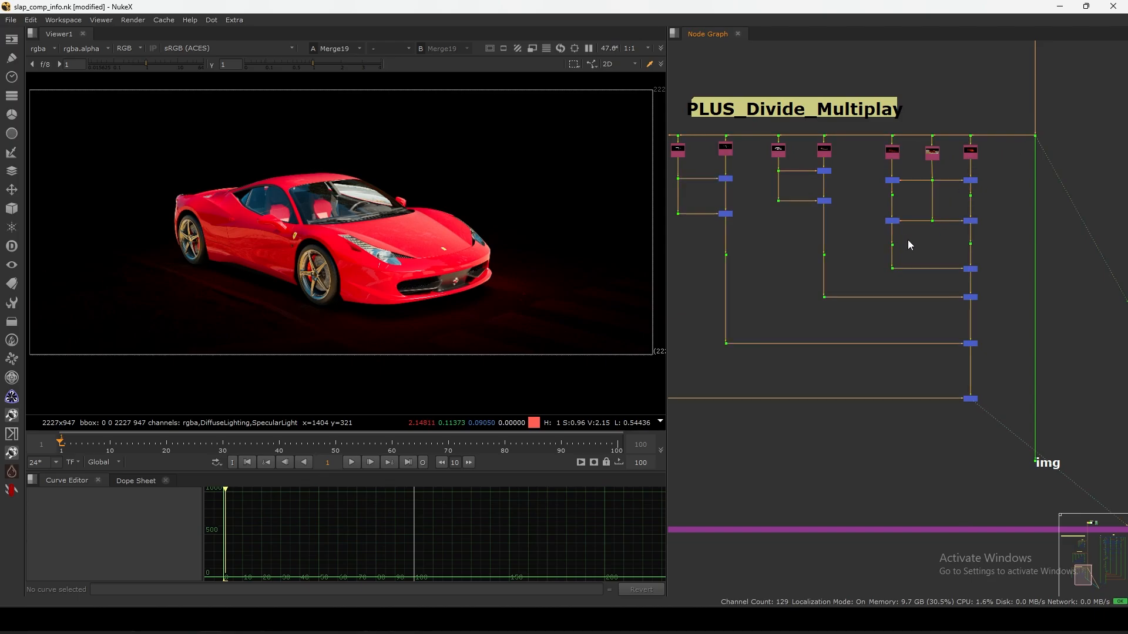
pyautogui.press('1')
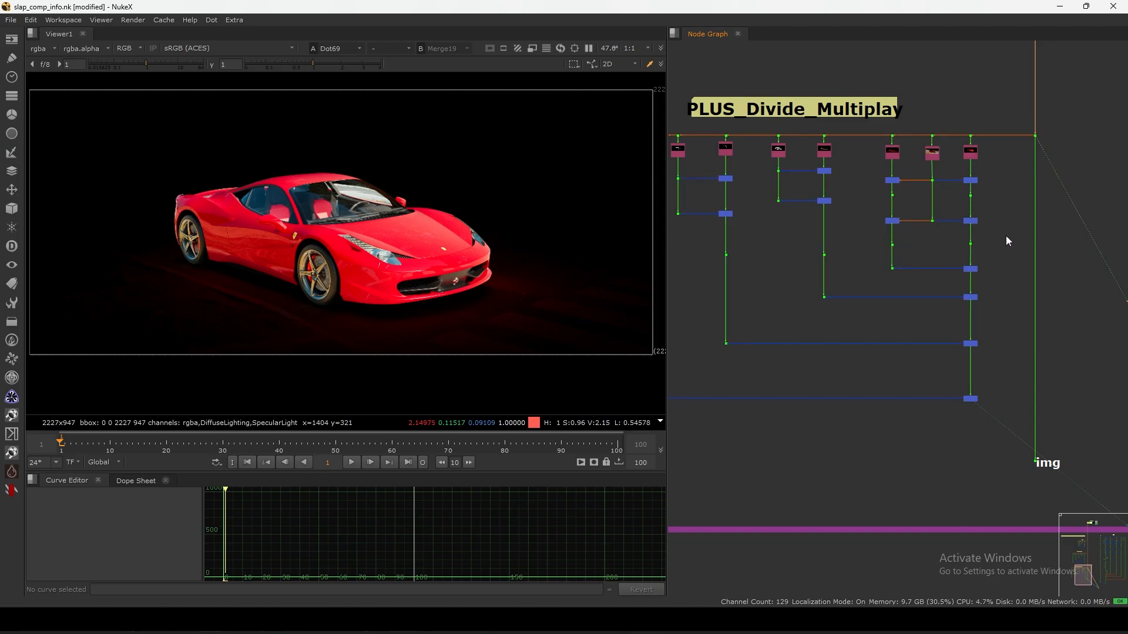
# Examine the PLUS and PLUS_Multiplay node setups in the SHADER REBUILD/BEAUTY REBUILD section
pyautogui.press('f')
pyautogui.moveTo(819, 316); pyautogui.dragTo(963, 265, button='middle')
pyautogui.scroll(1, 922, 257)
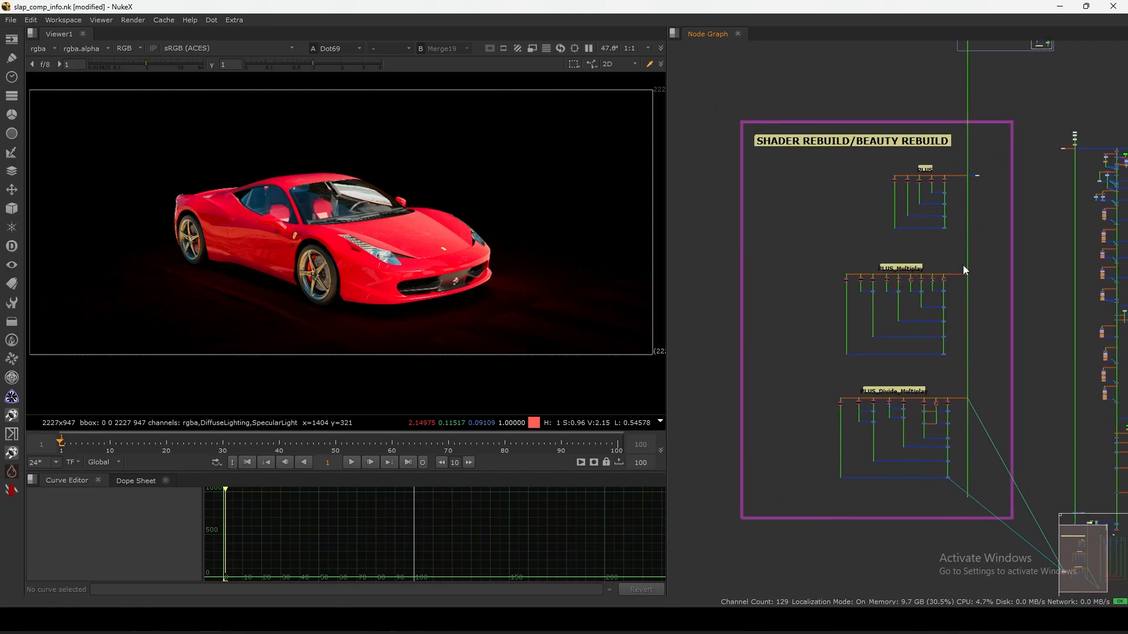
pyautogui.scroll(3, 957, 200)
pyautogui.moveTo(985, 168); pyautogui.dragTo(817, 330)
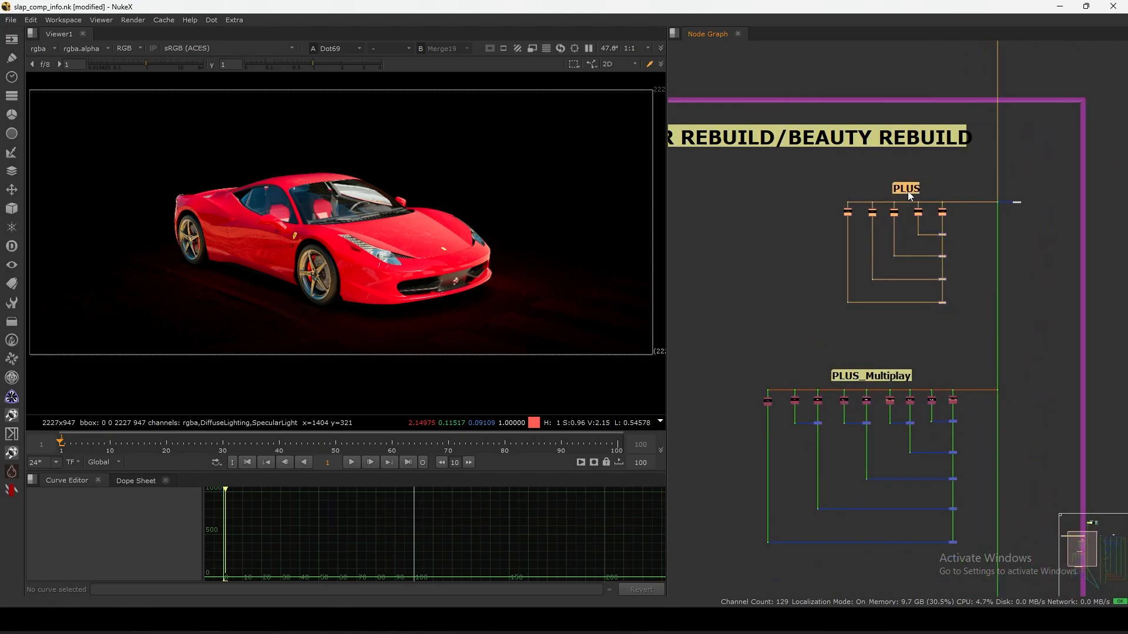
pyautogui.moveTo(910, 196); pyautogui.dragTo(925, 194)
pyautogui.click(962, 323)
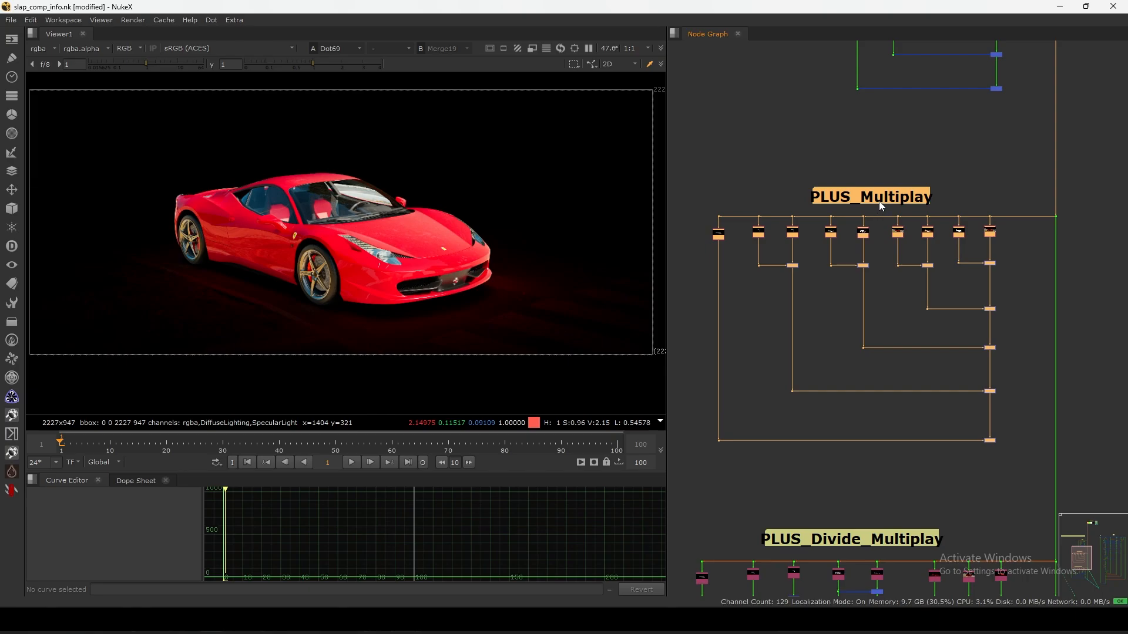
pyautogui.moveTo(880, 201); pyautogui.dragTo(878, 198)
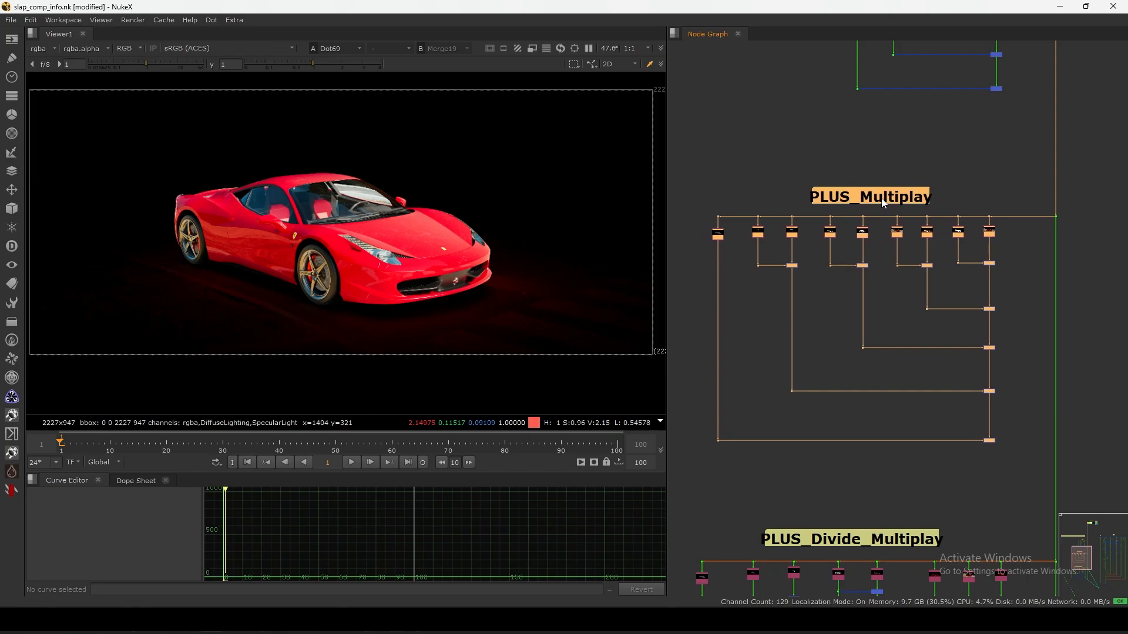
pyautogui.click(851, 419)
# Examine the complete PLUS_Divide_Multiplay node setup, including its heading note
pyautogui.moveTo(837, 500); pyautogui.dragTo(876, 167, button='middle')
pyautogui.moveTo(737, 185); pyautogui.dragTo(993, 463)
pyautogui.moveTo(716, 208); pyautogui.dragTo(1036, 452)
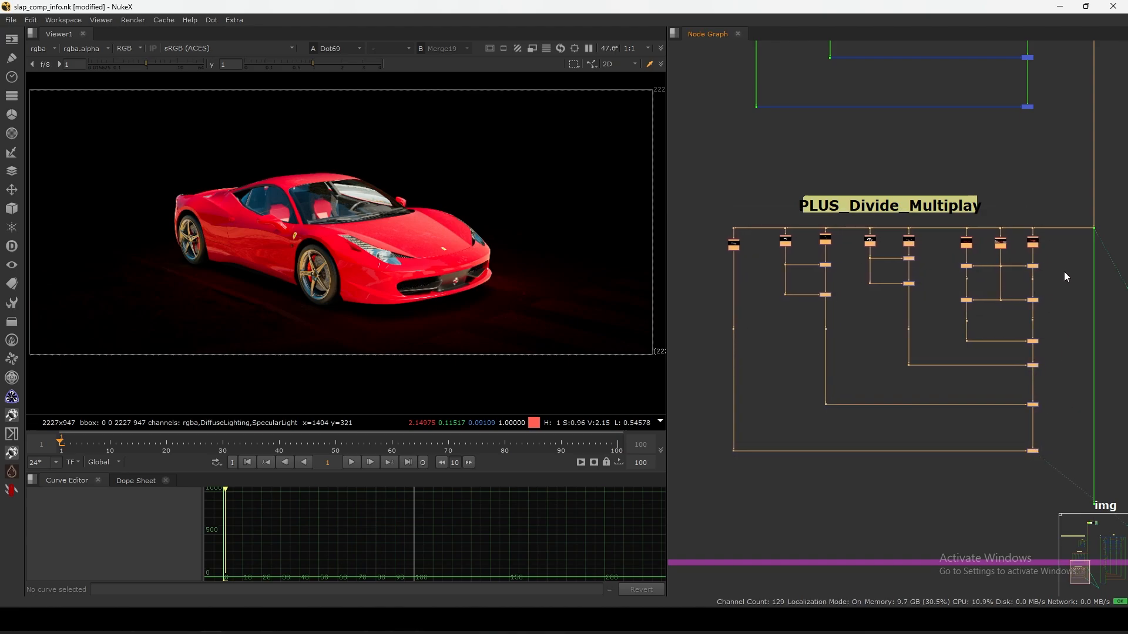
pyautogui.moveTo(1064, 271); pyautogui.dragTo(1058, 269, button='middle')
pyautogui.moveTo(1052, 151); pyautogui.dragTo(653, 448)
pyautogui.press('KP_4')
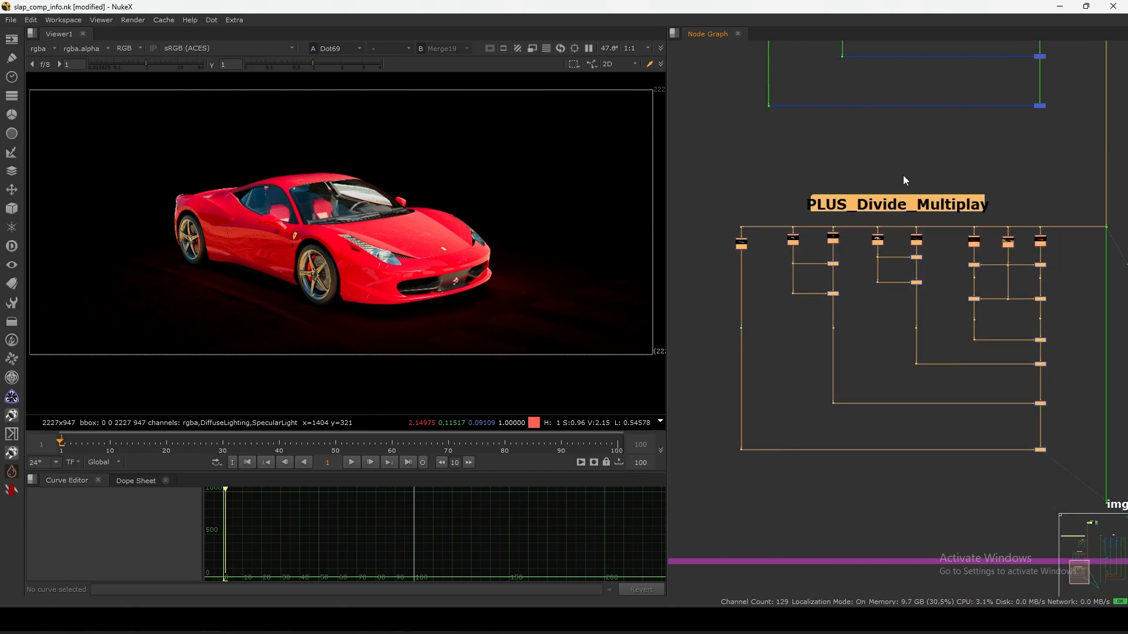
pyautogui.click(909, 169)
# Examine the PLUS rebuild setup and view the Dot that feeds it
pyautogui.scroll(-3, 919, 167)
pyautogui.moveTo(916, 170); pyautogui.dragTo(861, 281, button='middle')
pyautogui.moveTo(866, 201); pyautogui.dragTo(847, 278, button='middle')
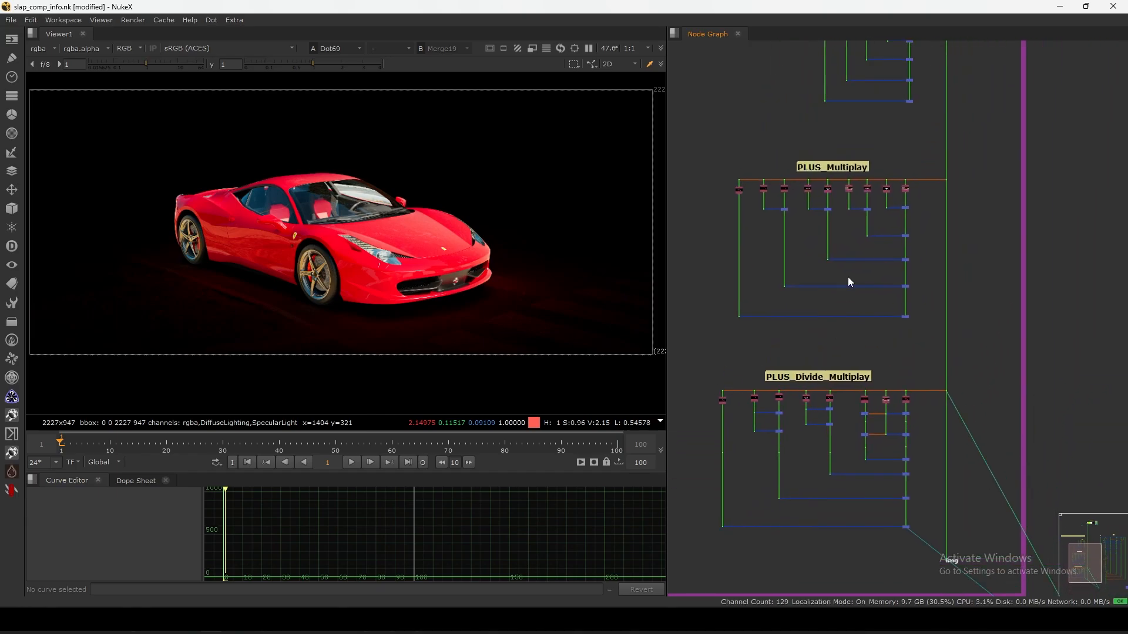
pyautogui.moveTo(865, 166); pyautogui.dragTo(855, 264, button='middle')
pyautogui.moveTo(901, 179); pyautogui.dragTo(787, 302)
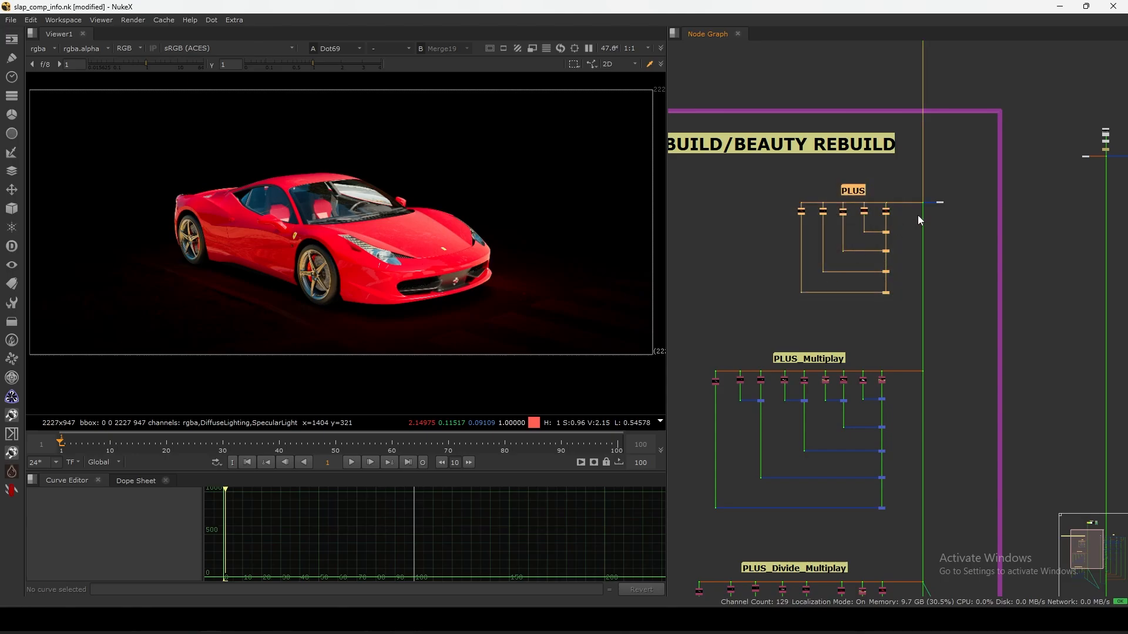
pyautogui.scroll(4, 925, 212)
pyautogui.click(969, 189)
pyautogui.press('1')
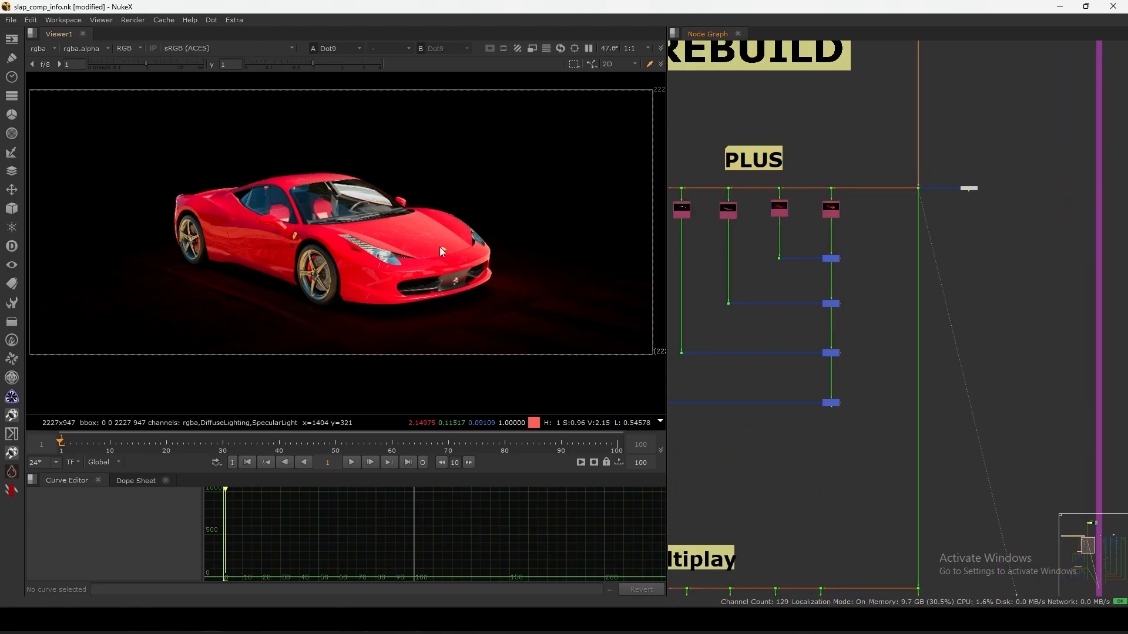
# View the Merge1 (over) output of the Basic Comp Flow, with the car composited over the plate
pyautogui.scroll(-3, 881, 279)
pyautogui.moveTo(900, 204)
pyautogui.mouseDown(button='middle')
pyautogui.moveTo(858, 295)
pyautogui.moveTo(922, 205)
pyautogui.mouseUp(button='middle')
pyautogui.scroll(-3, 857, 294)
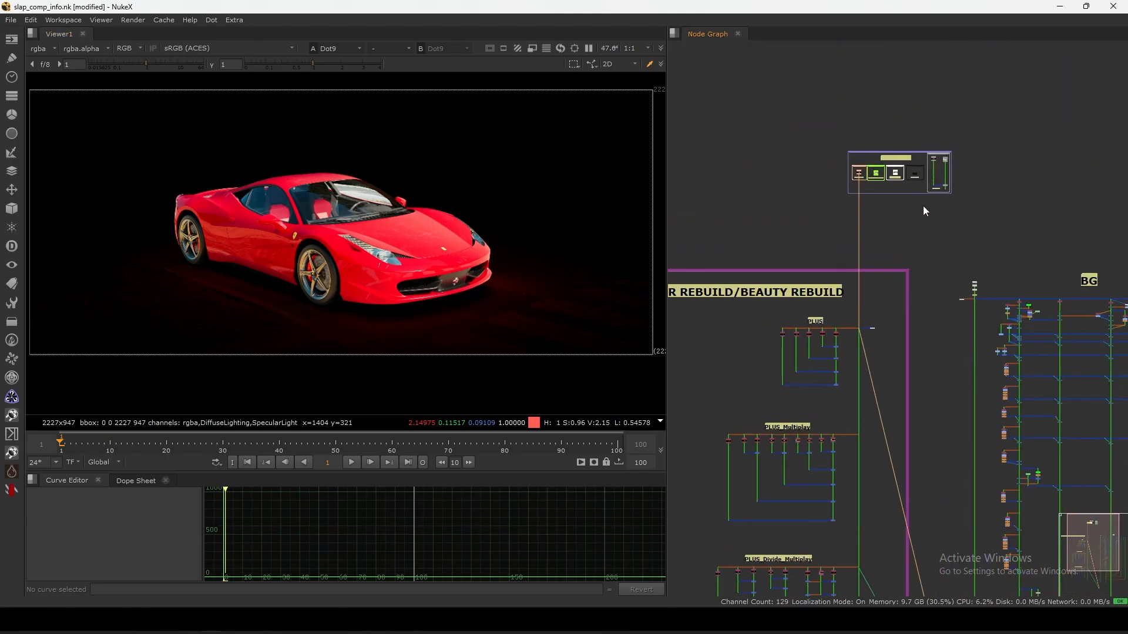
pyautogui.scroll(6, 938, 190)
pyautogui.scroll(2, 1005, 163)
pyautogui.click(962, 170)
pyautogui.press('1')
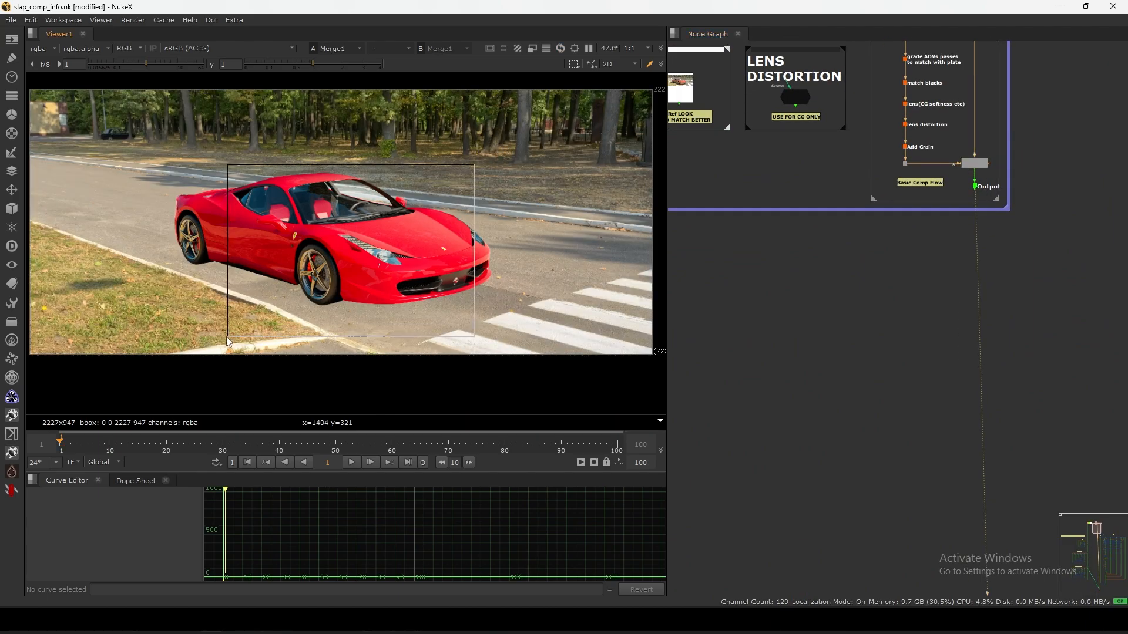
# Try a Grade after the Add Grain Dot with gain values of 1.92 and 1.8 plus gamma adjustments, and discard it
pyautogui.scroll(4, 921, 149)
pyautogui.doubleClick(875, 140)
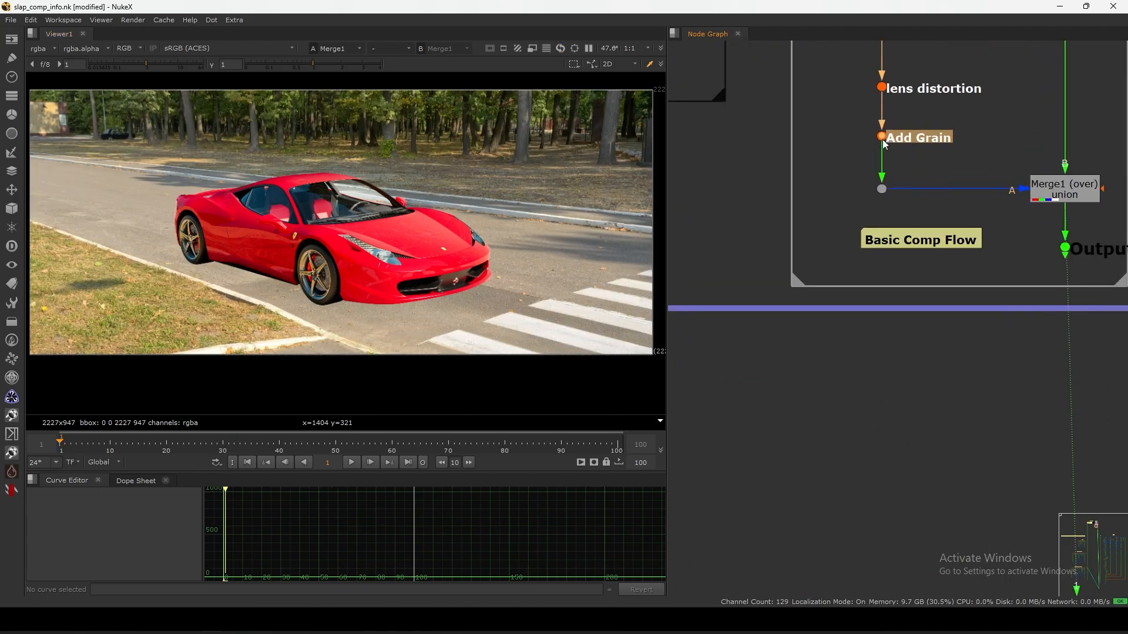
pyautogui.moveTo(851, 107); pyautogui.dragTo(889, 97)
pyautogui.moveTo(834, 201); pyautogui.dragTo(867, 200)
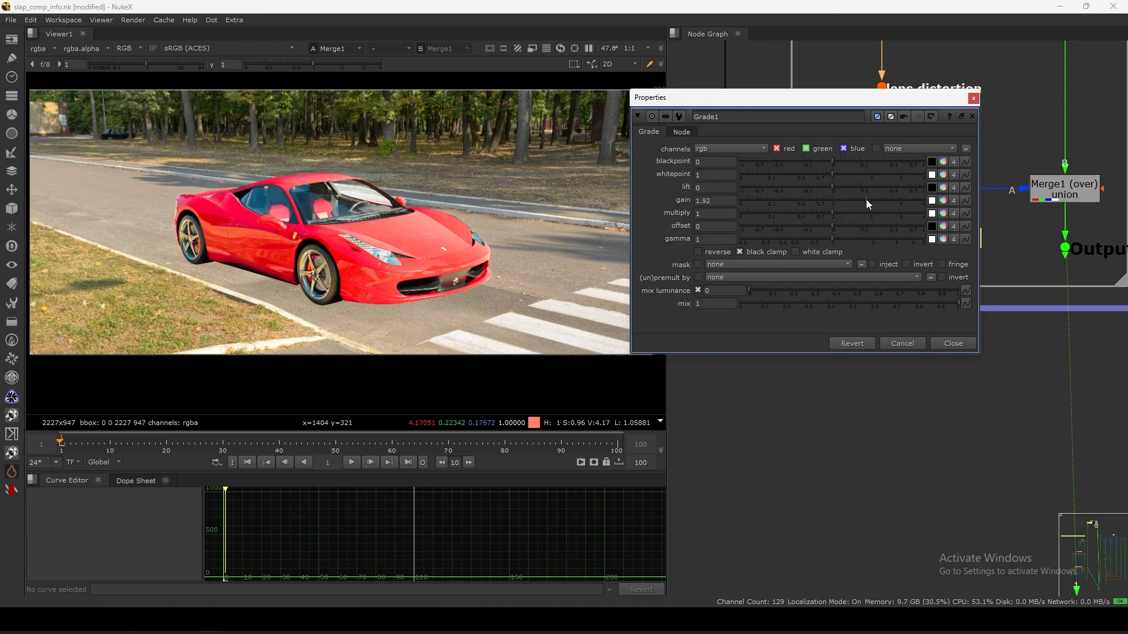
pyautogui.moveTo(831, 240)
pyautogui.mouseDown()
pyautogui.moveTo(802, 247)
pyautogui.moveTo(832, 246)
pyautogui.mouseUp()
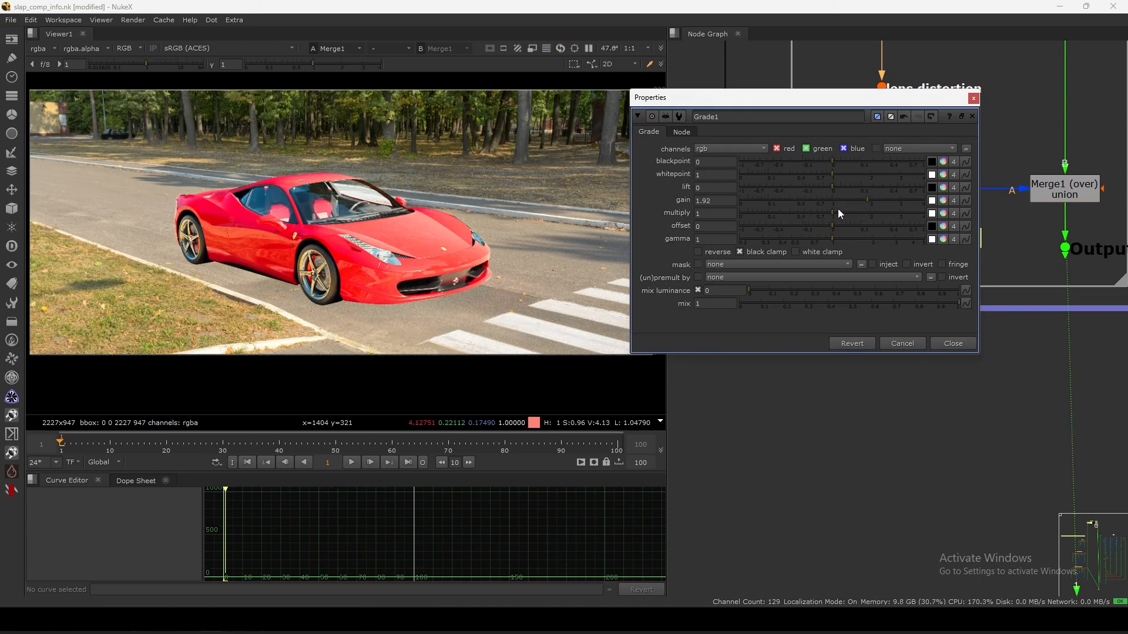
pyautogui.moveTo(833, 203); pyautogui.dragTo(865, 200)
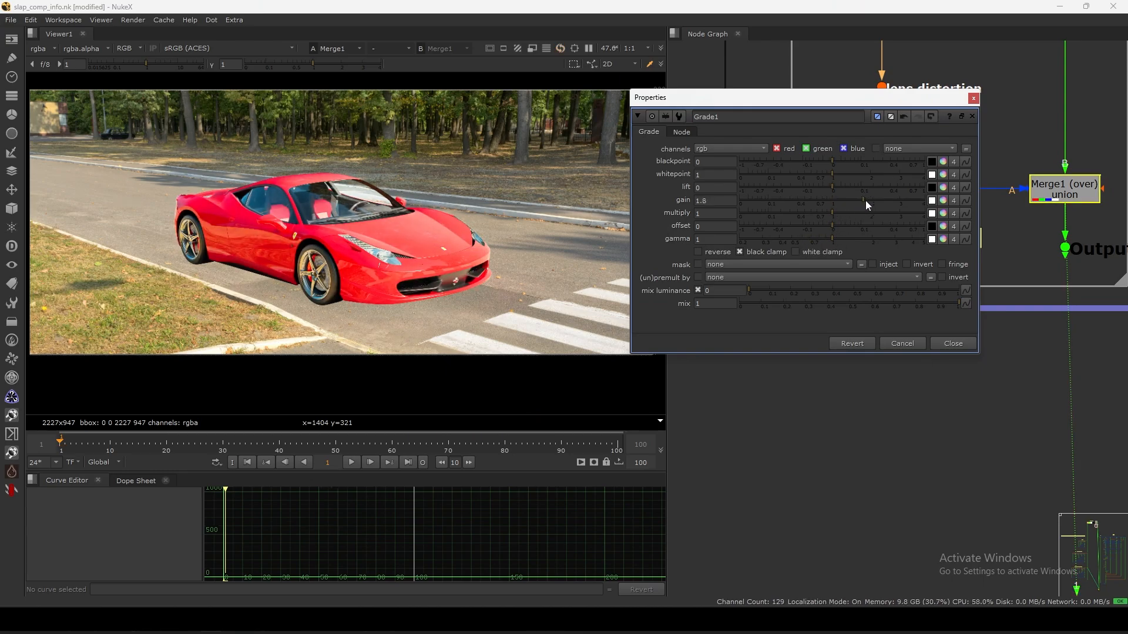
pyautogui.moveTo(833, 240); pyautogui.dragTo(819, 250)
pyautogui.click(902, 344)
pyautogui.scroll(-1, 917, 310)
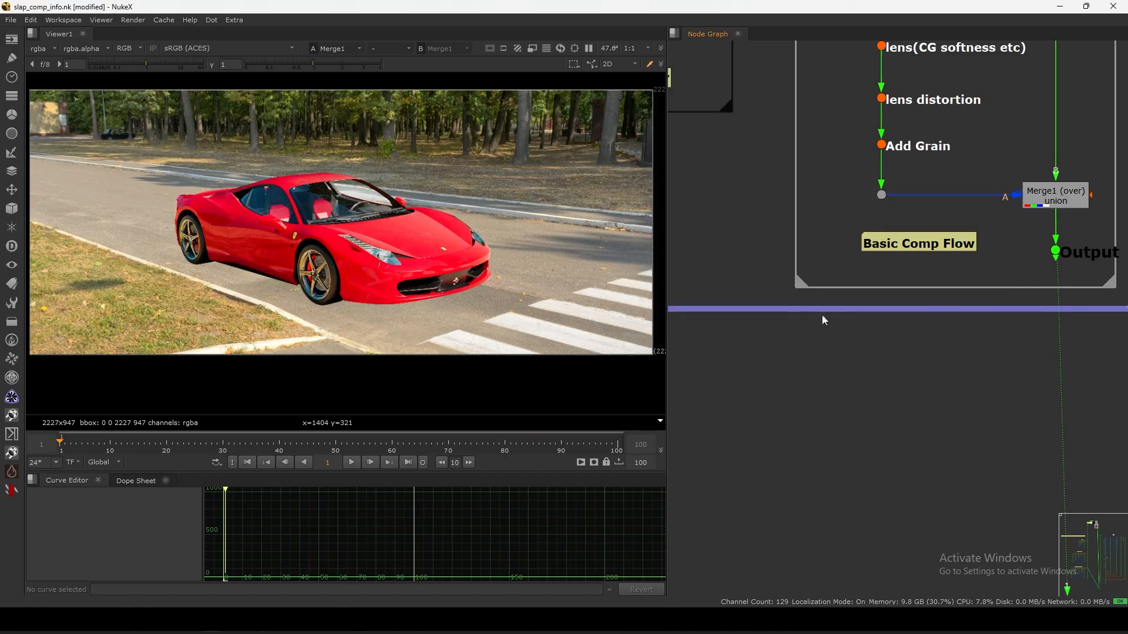
# Inspect the car's headlight and front bumper highlights closely in the composite
pyautogui.scroll(1, 406, 282)
pyautogui.scroll(8, 405, 283)
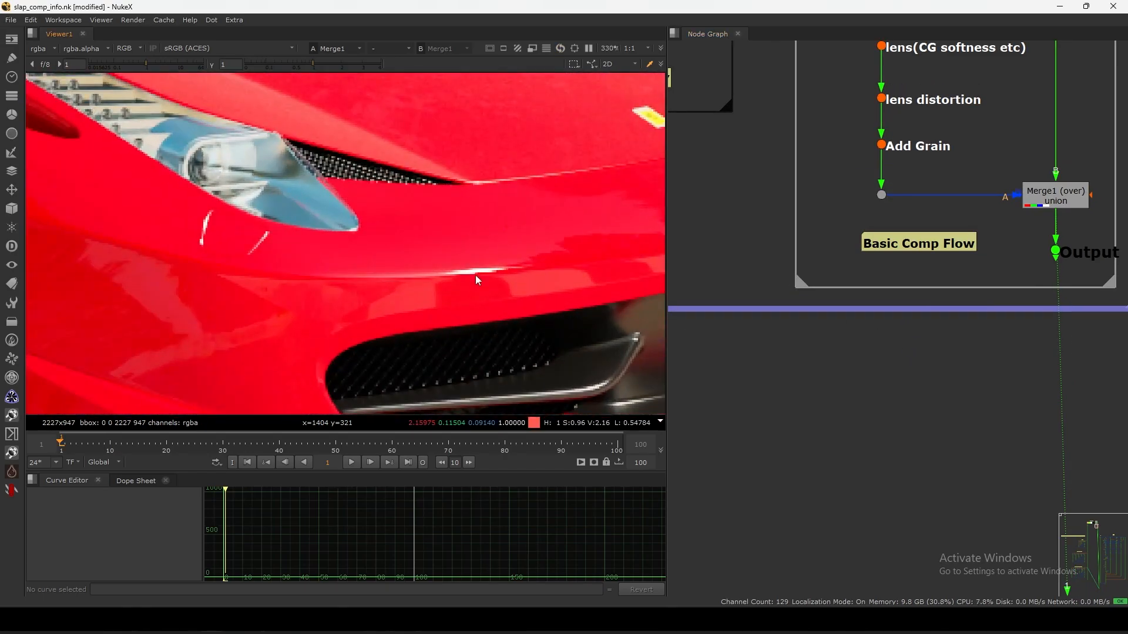
pyautogui.scroll(-4, 363, 270)
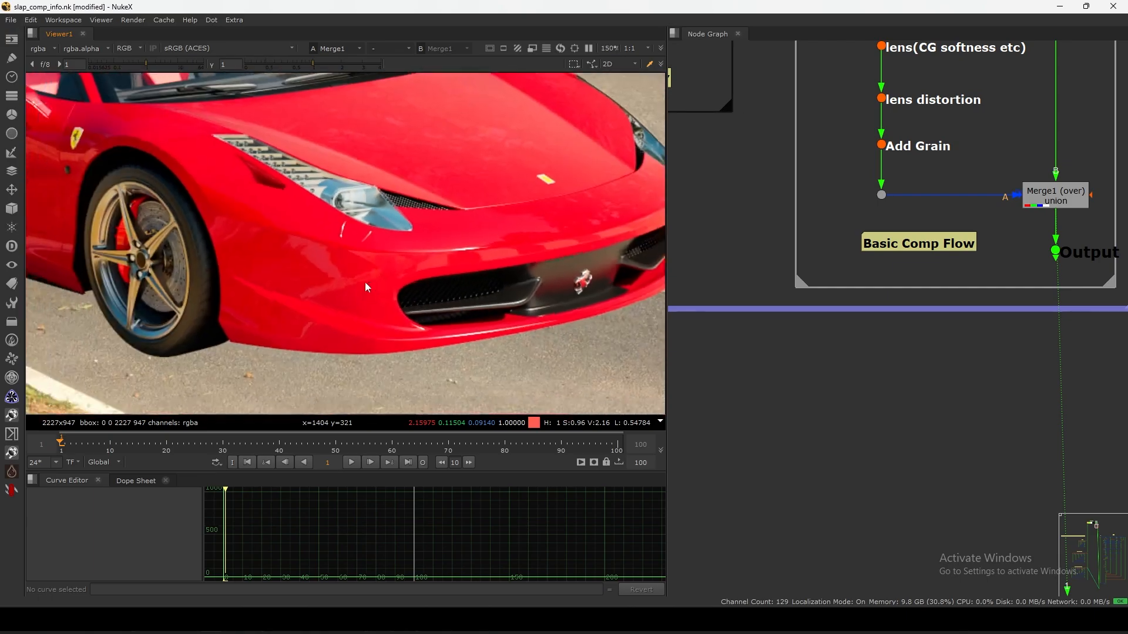
# View the Dot feeding the PLUS_Multiplay setup and inspect the original render's hood and front up close
pyautogui.scroll(-8, 793, 289)
pyautogui.moveTo(793, 289); pyautogui.dragTo(937, 183, button='middle')
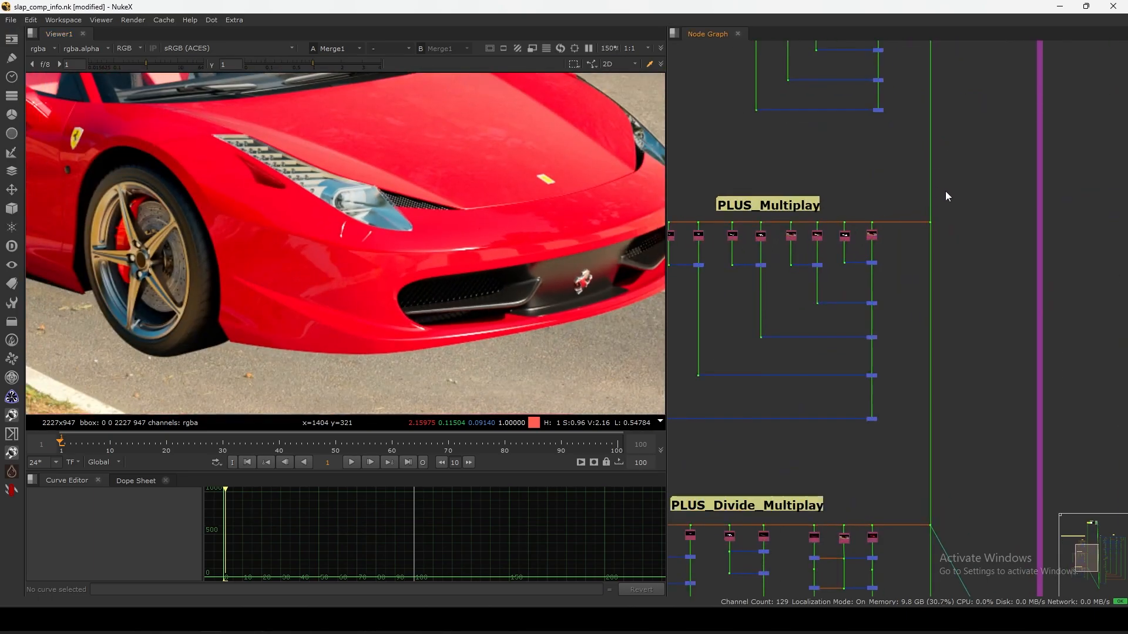
pyautogui.click(931, 222)
pyautogui.press('1')
pyautogui.press('f')
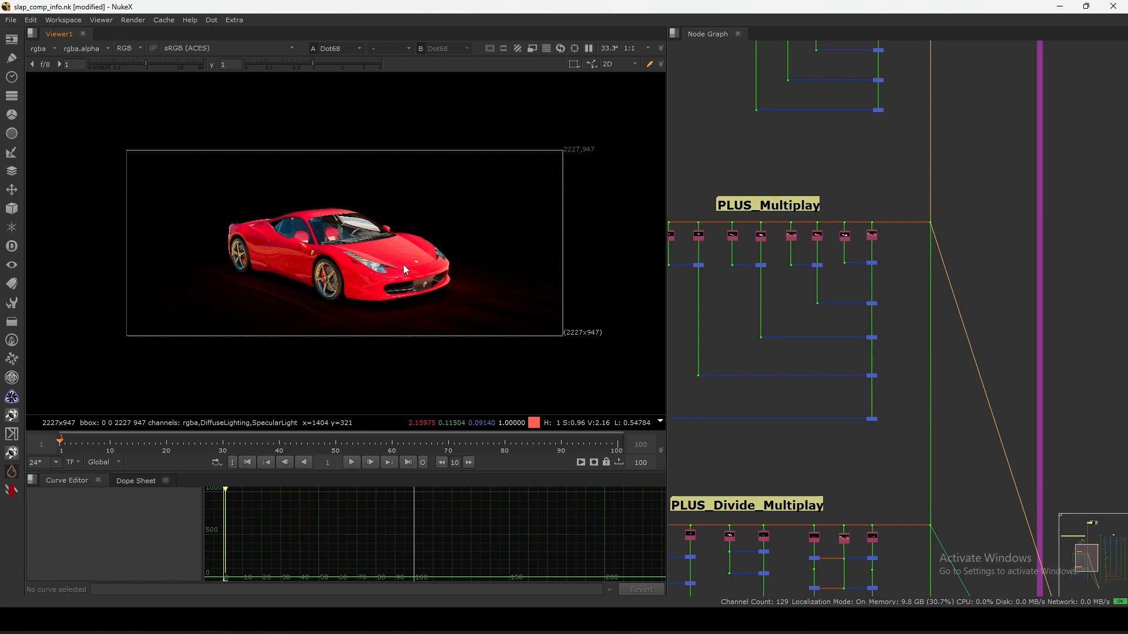
pyautogui.scroll(5, 399, 270)
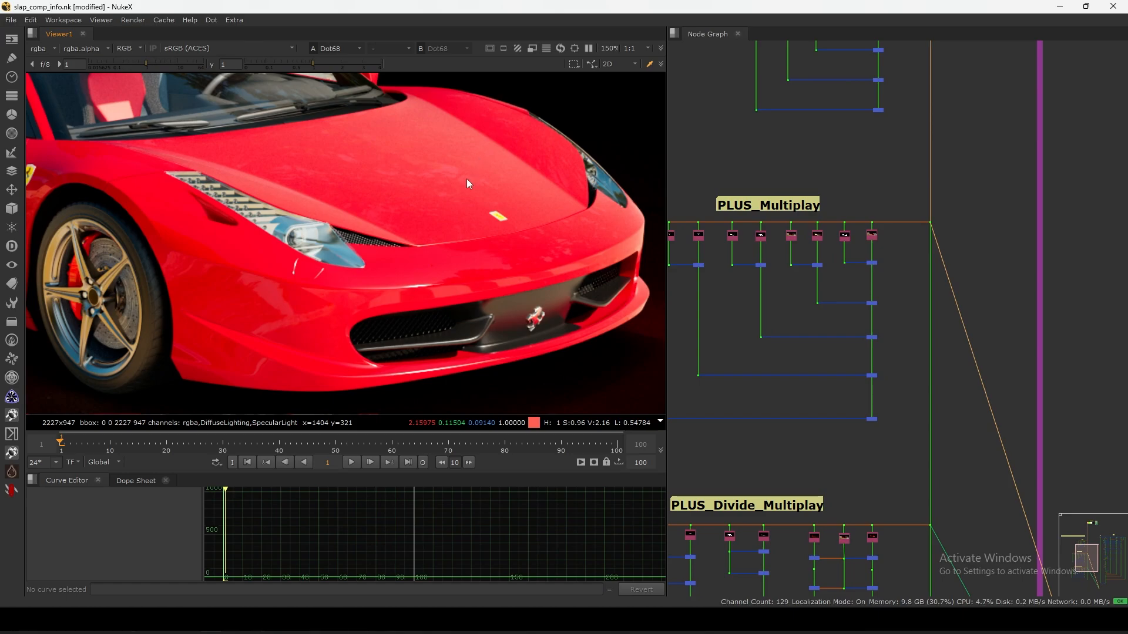
pyautogui.scroll(-5, 468, 203)
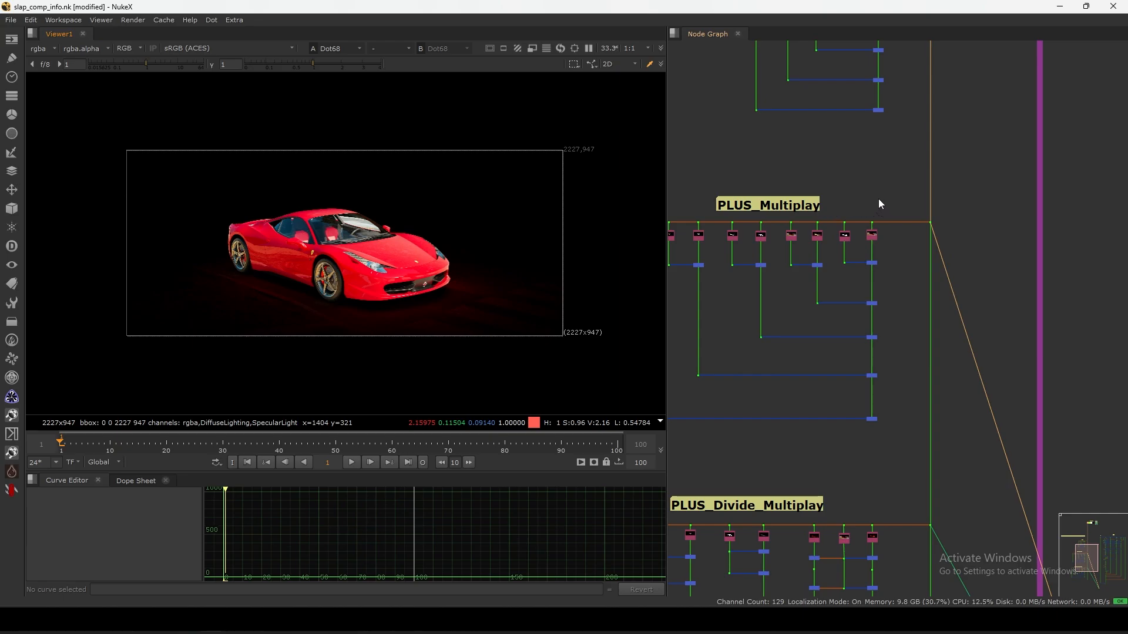
# Examine the PLUS_Multiplay node setup as a whole alongside the car render
pyautogui.moveTo(879, 198); pyautogui.dragTo(983, 159, button='middle')
pyautogui.moveTo(998, 140); pyautogui.dragTo(720, 403)
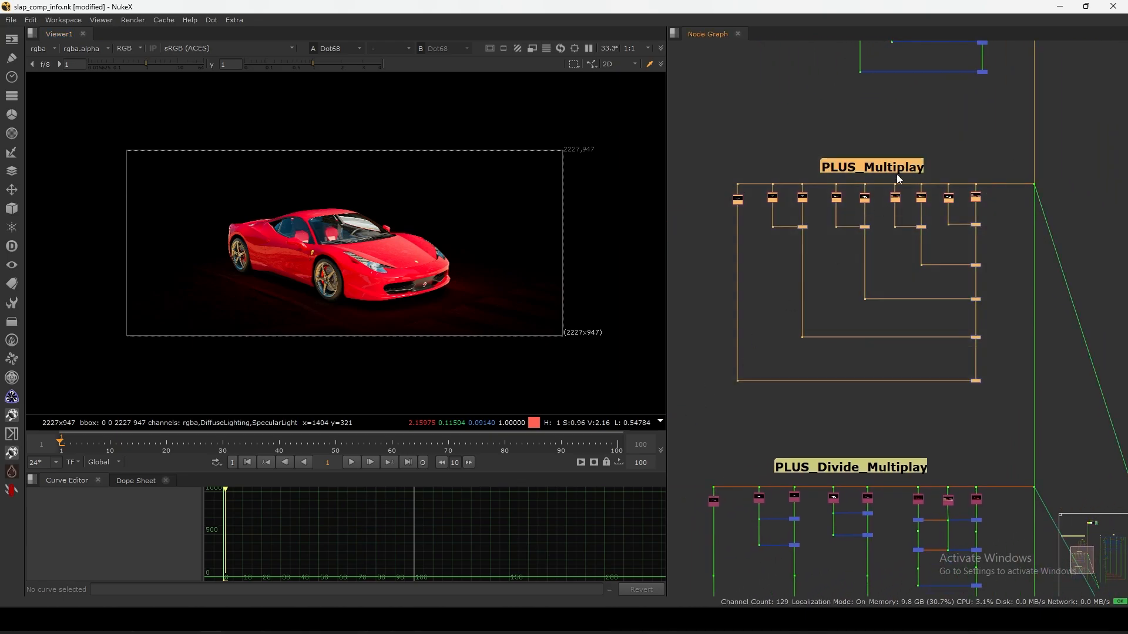
pyautogui.moveTo(896, 174)
pyautogui.mouseDown()
pyautogui.moveTo(903, 164)
pyautogui.moveTo(885, 167)
pyautogui.mouseUp()
pyautogui.click(907, 140)
pyautogui.moveTo(1009, 140); pyautogui.dragTo(693, 415)
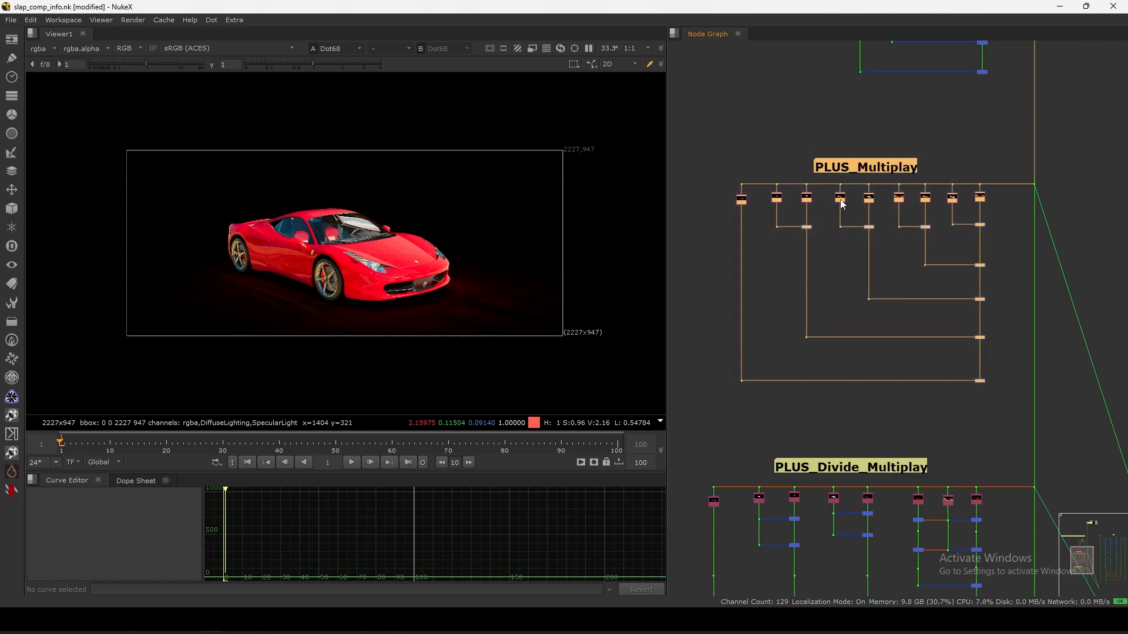
pyautogui.moveTo(844, 206); pyautogui.dragTo(850, 206)
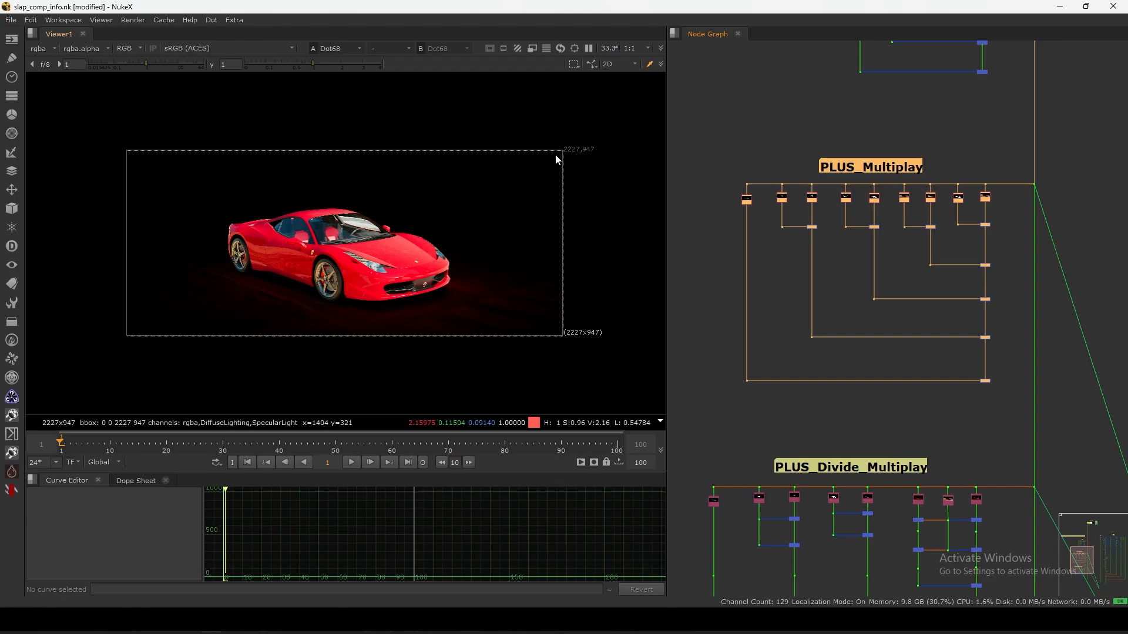
pyautogui.moveTo(572, 149); pyautogui.dragTo(131, 383)
pyautogui.click(1004, 153)
pyautogui.moveTo(985, 214); pyautogui.dragTo(976, 198, button='middle')
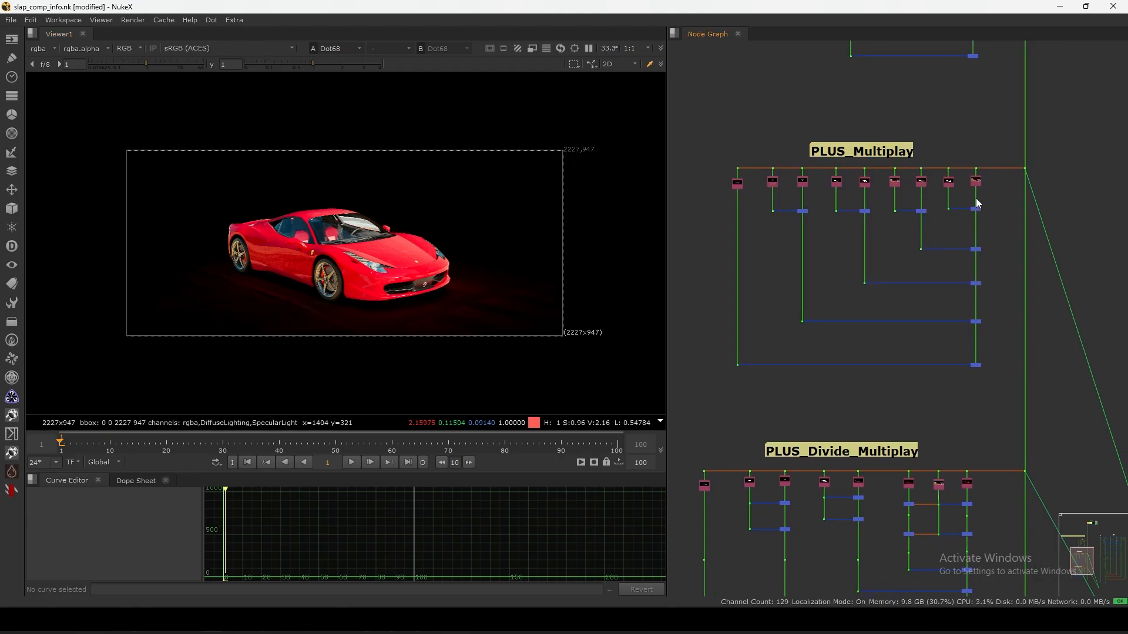
# View the output of the last merge in the PLUS_Multiplay setup
pyautogui.moveTo(998, 342); pyautogui.dragTo(940, 393)
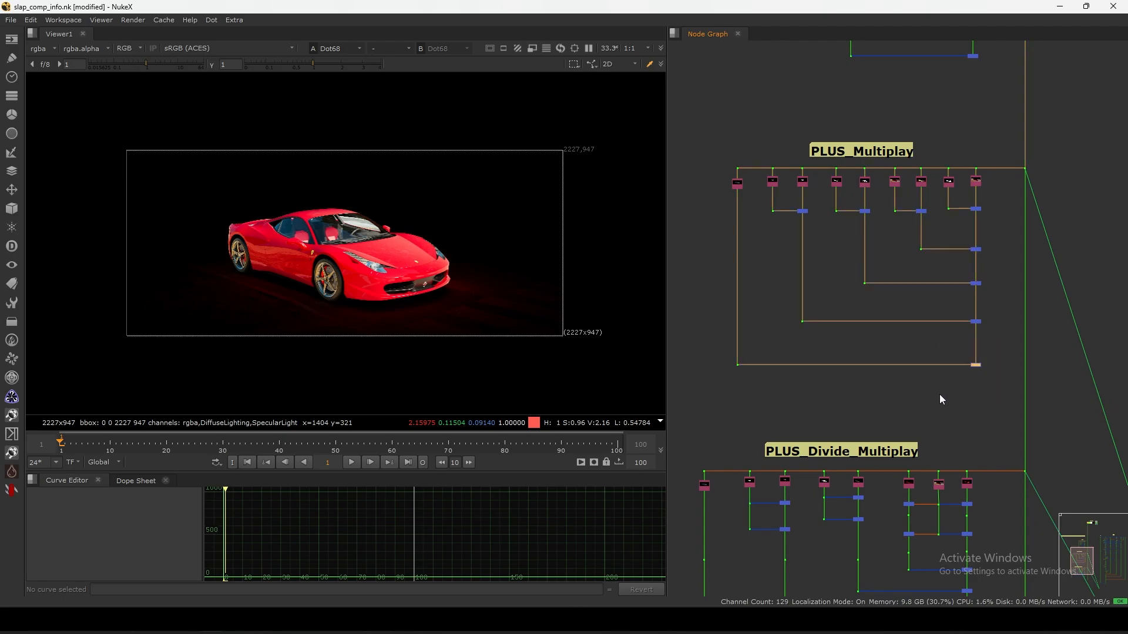
pyautogui.press('1')
pyautogui.scroll(10, 922, 252)
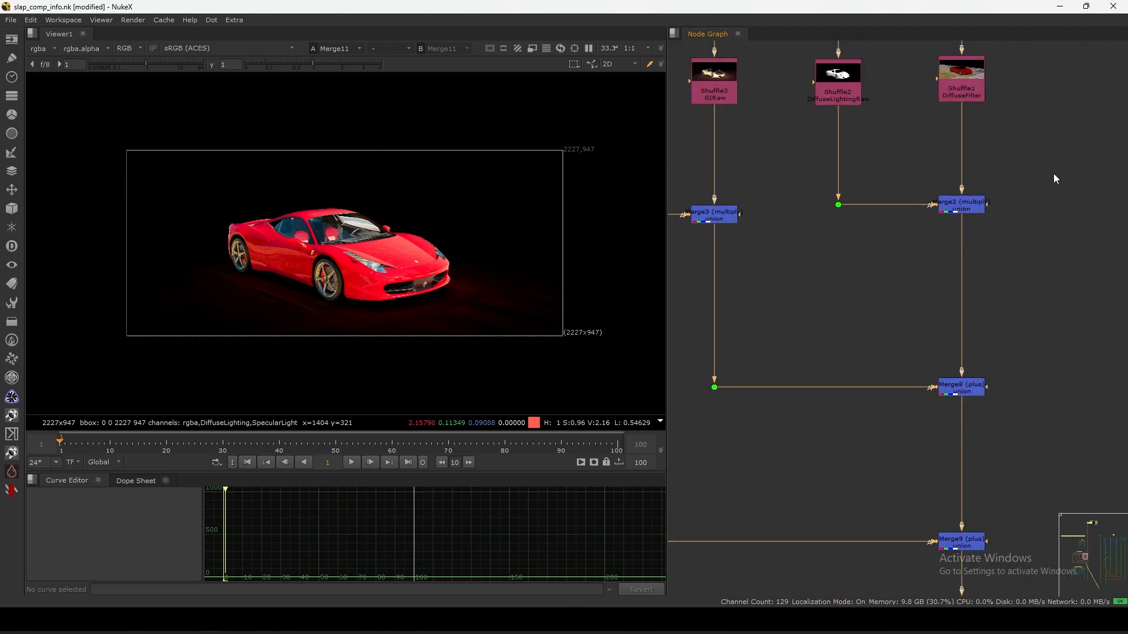
# Insert a Grade node below the Shuffle1 DiffuseFilter in PLUS_Multiplay and set its gain to 3.45
pyautogui.click(963, 88)
pyautogui.press('g')
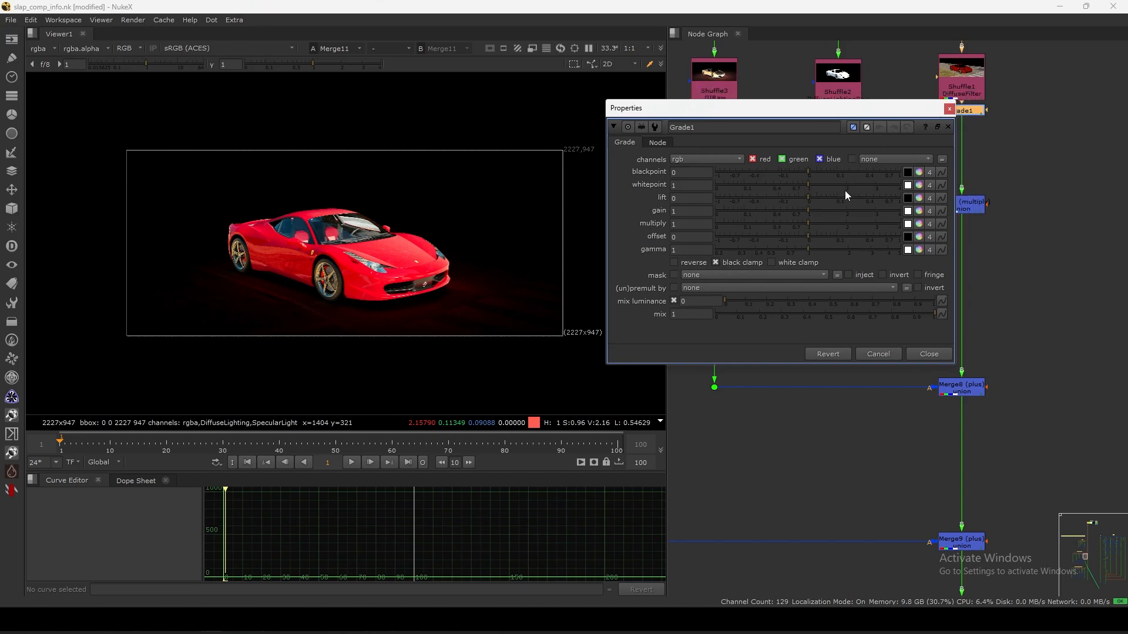
pyautogui.moveTo(817, 215); pyautogui.dragTo(887, 212)
pyautogui.scroll(-5, 1022, 234)
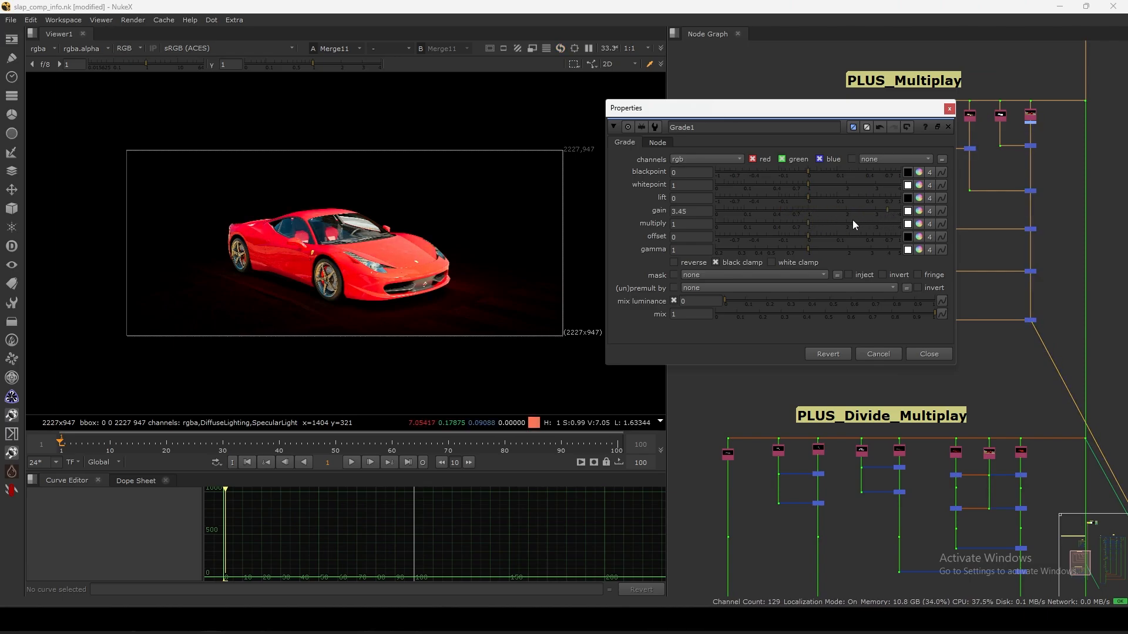
# Close the Grade1 properties and delete the Grade1 node below the Shuffle1 DiffuseFilter in PLUS_Multiplay
pyautogui.click(928, 354)
pyautogui.scroll(6, 964, 209)
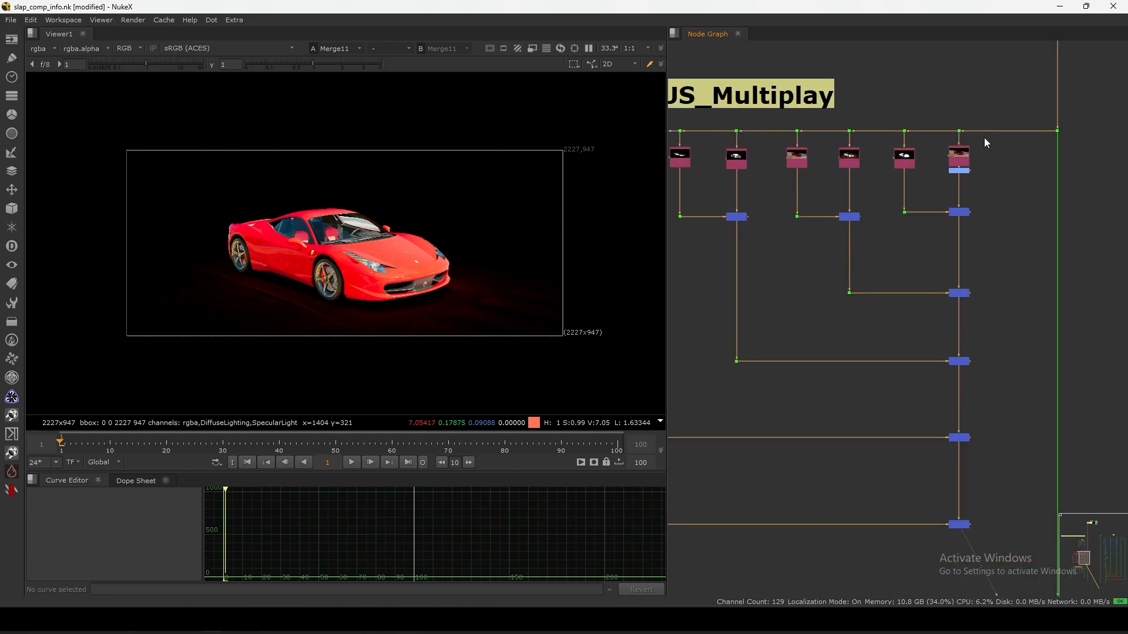
pyautogui.click(955, 174)
pyautogui.scroll(-3, 934, 199)
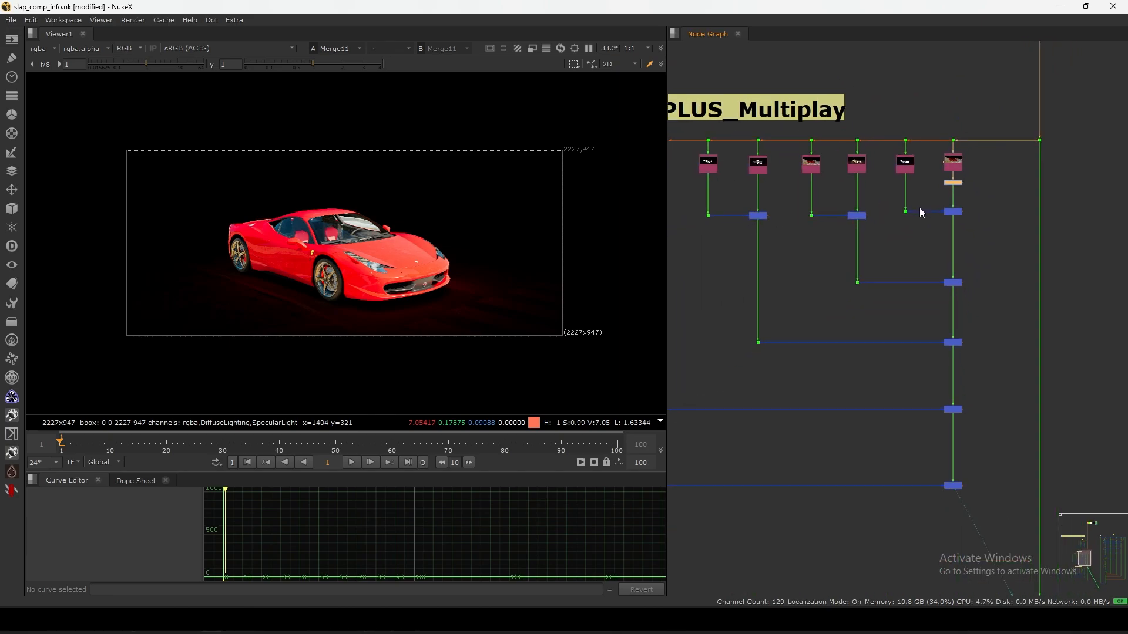
pyautogui.moveTo(167, 162); pyautogui.dragTo(595, 355)
pyautogui.scroll(4, 982, 169)
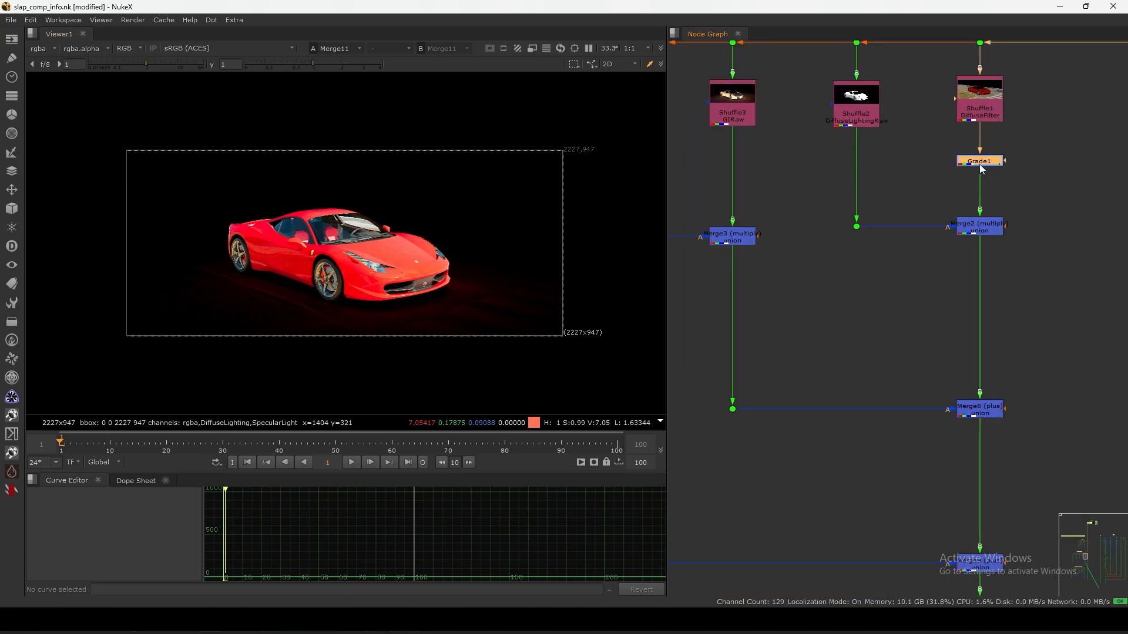
pyautogui.press('Delete')
pyautogui.click(960, 150)
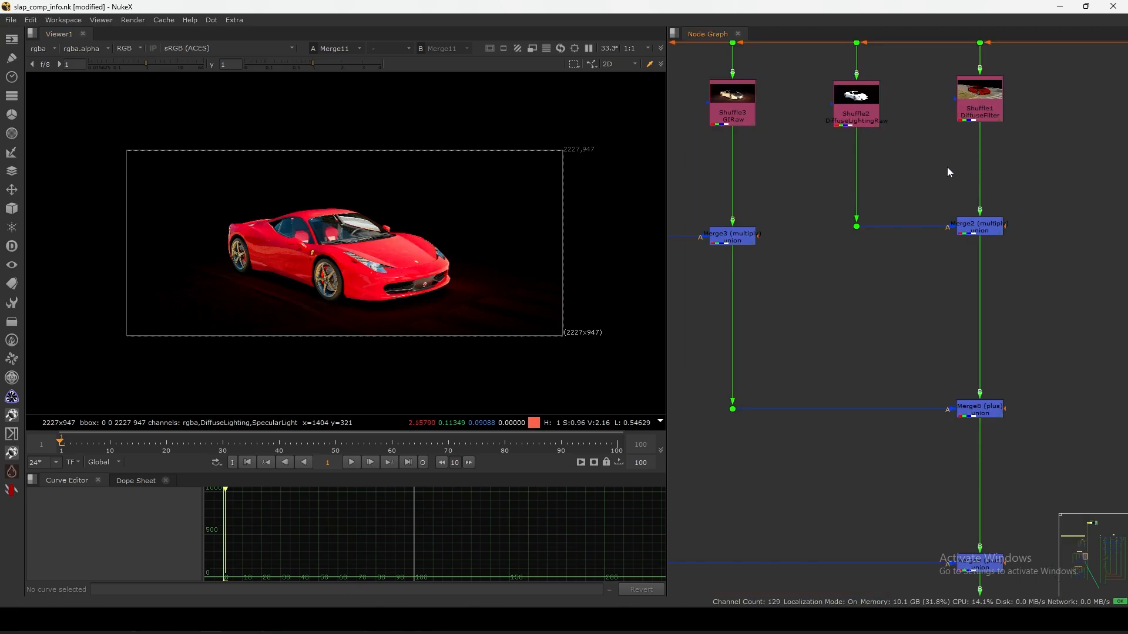
# Look over the PLUS_Multiplay and PLUS_Divide_Multiplay node setups in the beauty rebuild section
pyautogui.scroll(-6, 925, 194)
pyautogui.moveTo(988, 62); pyautogui.dragTo(695, 360)
pyautogui.moveTo(971, 320)
pyautogui.mouseDown()
pyautogui.moveTo(961, 320)
pyautogui.moveTo(974, 319)
pyautogui.mouseUp()
pyautogui.click(994, 307)
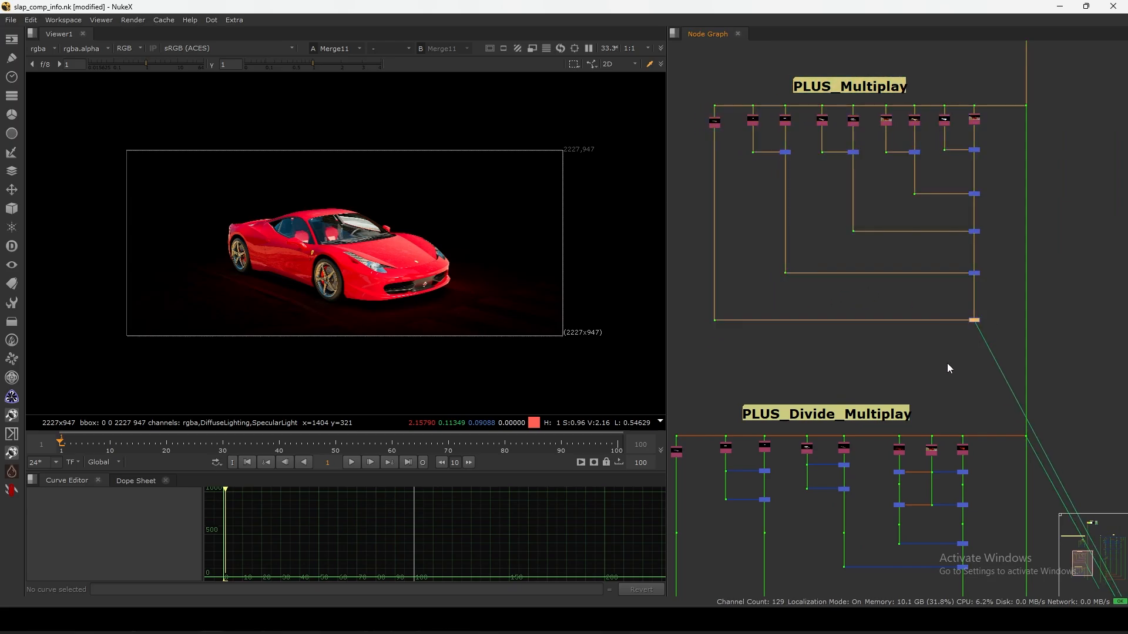
pyautogui.scroll(-5, 954, 376)
pyautogui.moveTo(844, 311); pyautogui.dragTo(951, 210, button='middle')
pyautogui.scroll(4, 952, 210)
pyautogui.moveTo(745, 163); pyautogui.dragTo(967, 320)
pyautogui.moveTo(704, 339); pyautogui.dragTo(961, 502)
pyautogui.moveTo(960, 502); pyautogui.dragTo(936, 364, button='middle')
pyautogui.scroll(-4, 937, 367)
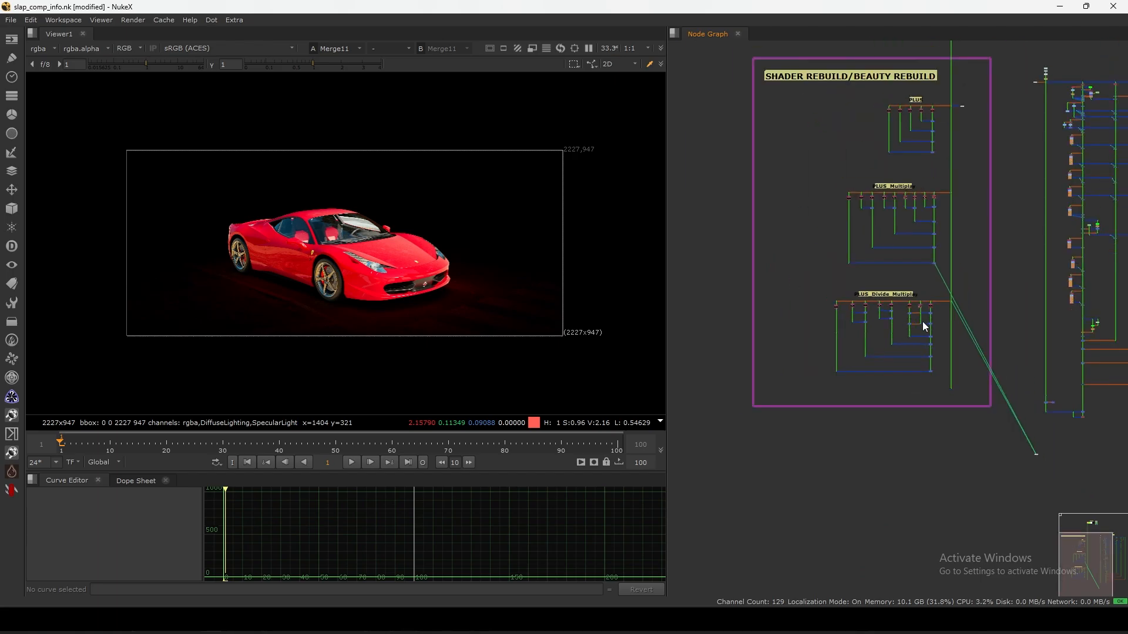
# View the output of FrameHold1 at the head of the BG section and look at its Read6 source
pyautogui.moveTo(955, 271); pyautogui.dragTo(779, 307, button='middle')
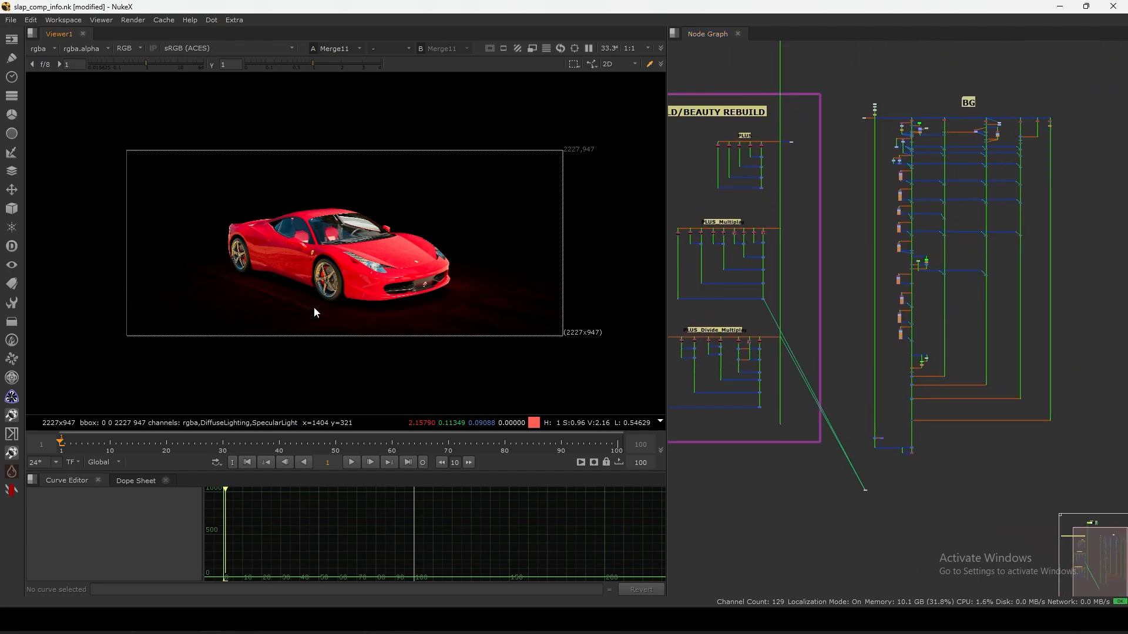
pyautogui.scroll(5, 867, 141)
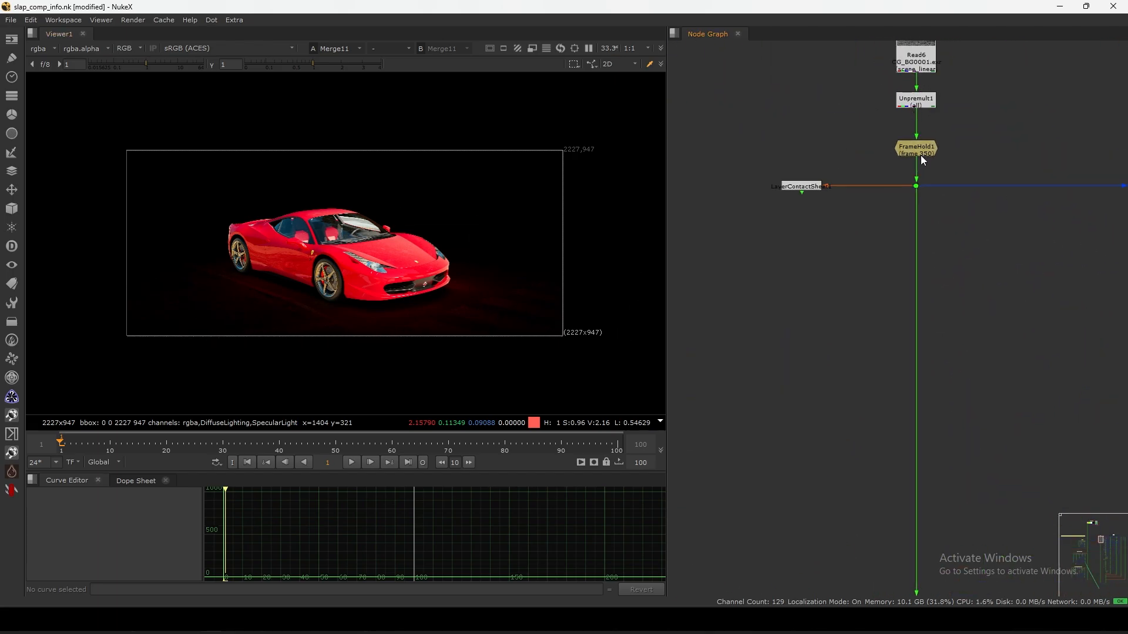
pyautogui.click(921, 153)
pyautogui.press('1')
pyautogui.moveTo(963, 100); pyautogui.dragTo(960, 220, button='middle')
pyautogui.scroll(2, 955, 205)
pyautogui.click(905, 174)
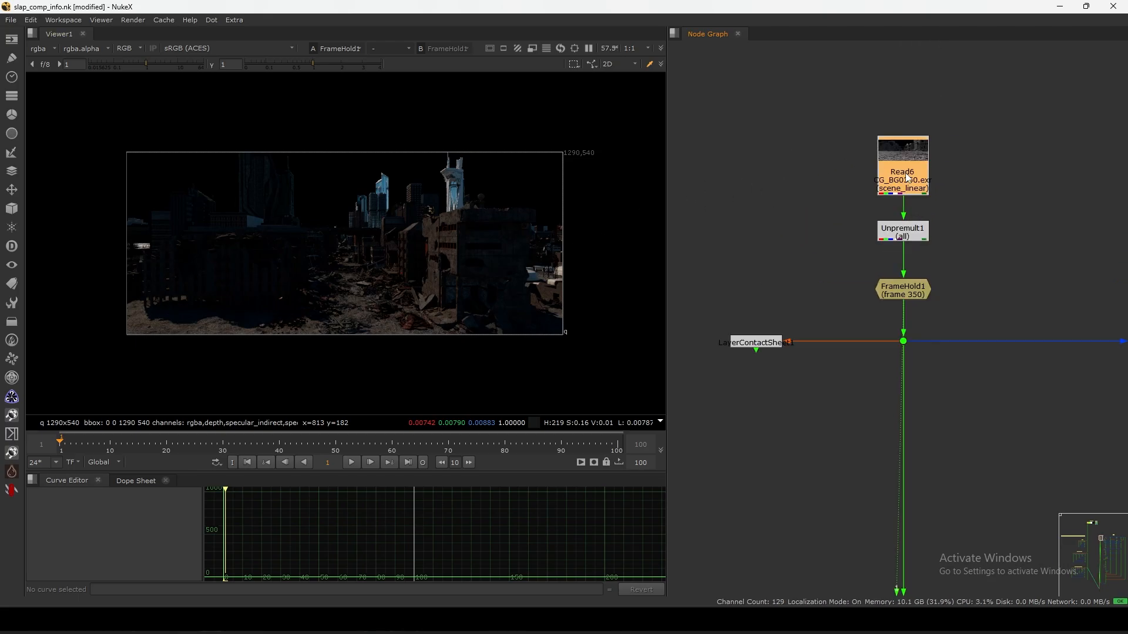
# Space out the Read6, Unpremult1 and FrameHold1 nodes vertically above the BG section's first Dot
pyautogui.moveTo(976, 96); pyautogui.dragTo(838, 206)
pyautogui.moveTo(907, 168); pyautogui.dragTo(910, 157)
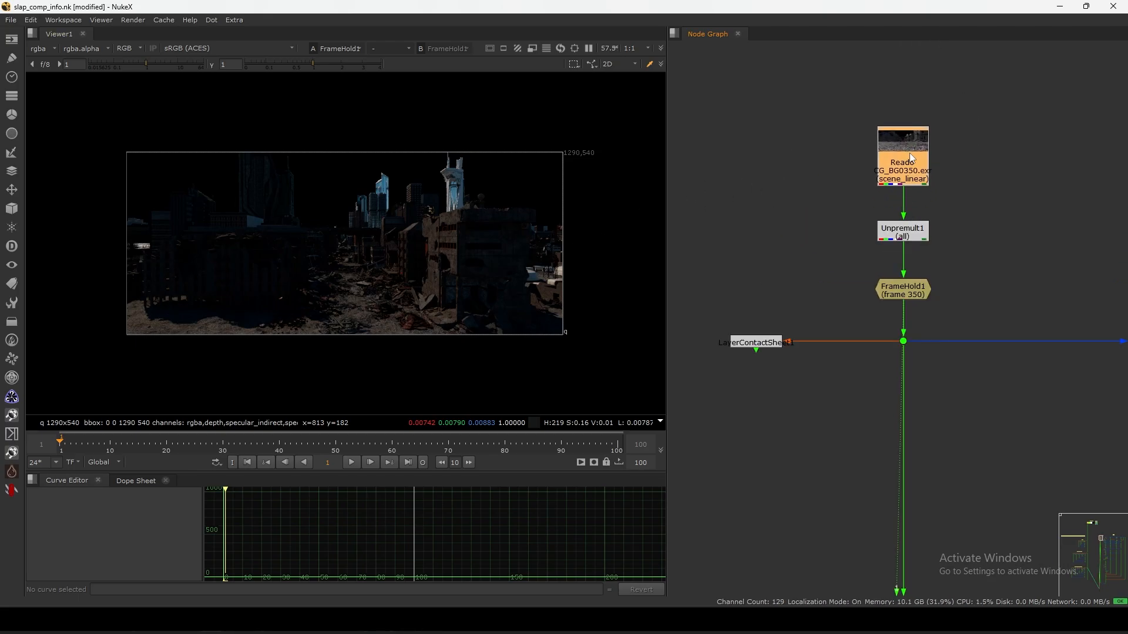
pyautogui.moveTo(904, 232); pyautogui.dragTo(905, 222)
pyautogui.moveTo(909, 158); pyautogui.dragTo(909, 155)
pyautogui.moveTo(980, 89); pyautogui.dragTo(841, 203)
pyautogui.moveTo(903, 161); pyautogui.dragTo(903, 153)
pyautogui.moveTo(881, 237); pyautogui.dragTo(881, 231)
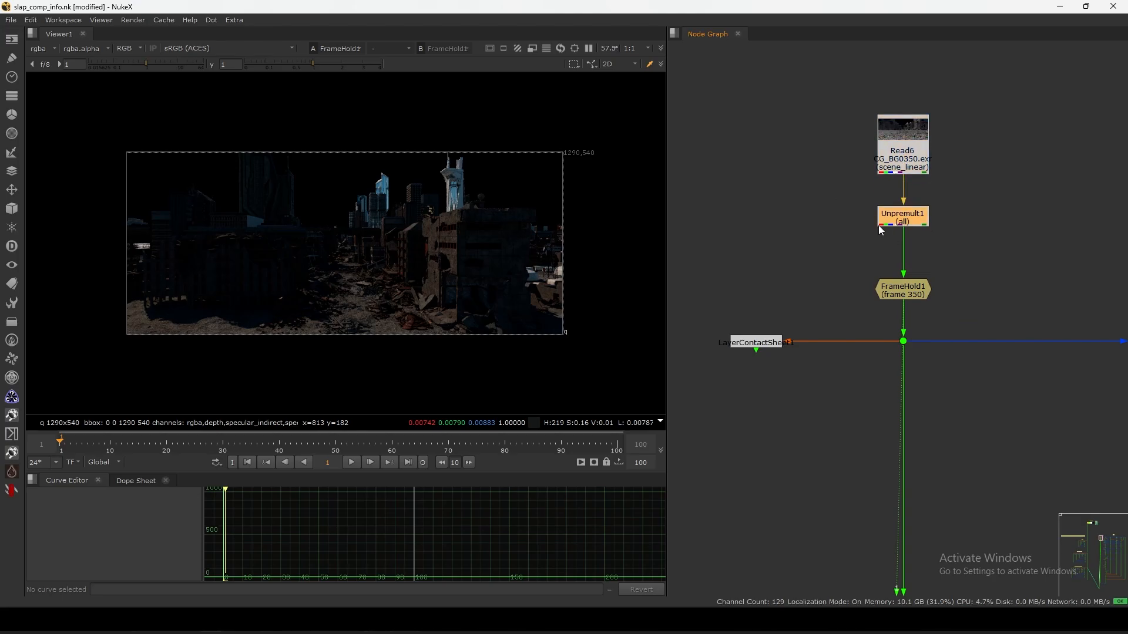
pyautogui.moveTo(896, 290); pyautogui.dragTo(903, 282)
pyautogui.scroll(-8, 912, 225)
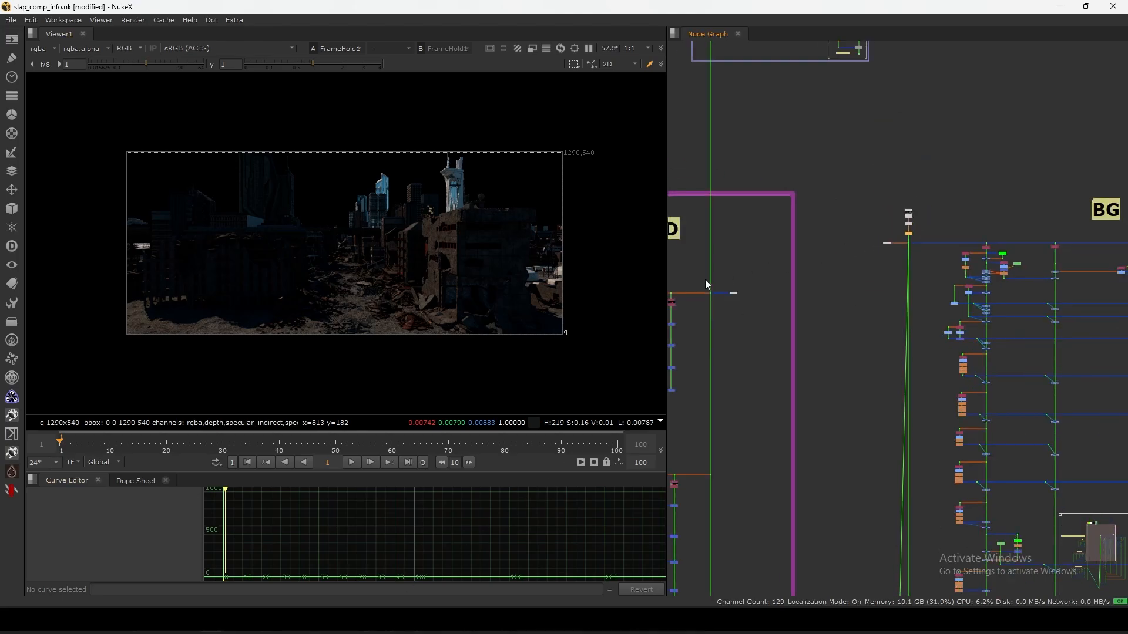
# View the BG LayerContactSheet output in a maximized viewer to examine all its render passes
pyautogui.scroll(8, 932, 231)
pyautogui.moveTo(817, 260); pyautogui.dragTo(917, 240, button='middle')
pyautogui.click(840, 267)
pyautogui.press('1')
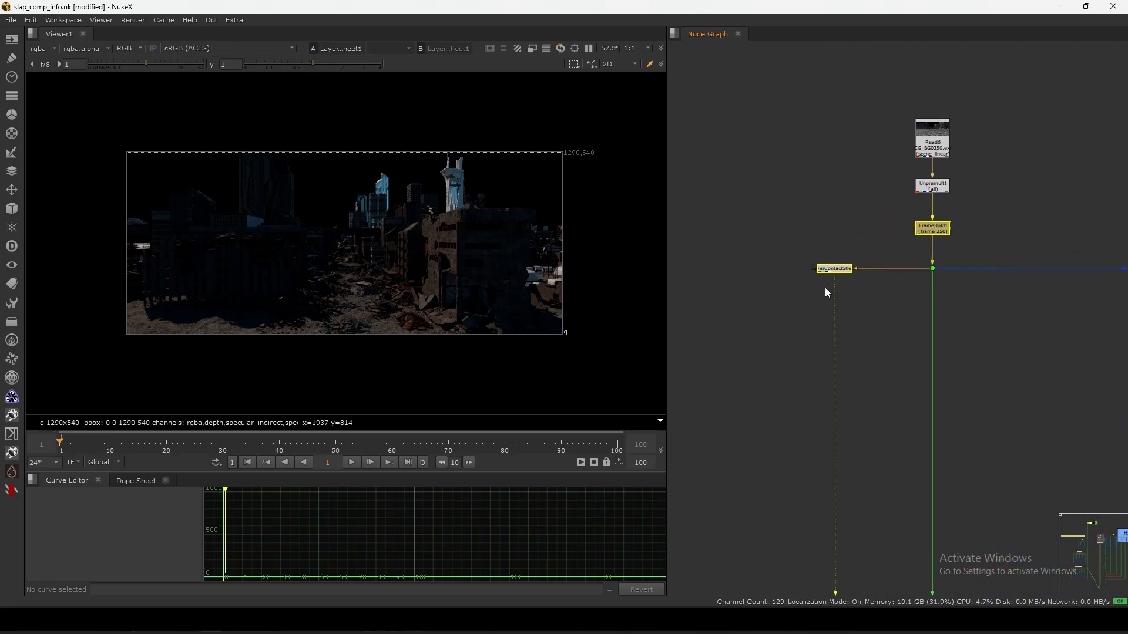
pyautogui.click(825, 288)
pyautogui.press('space')
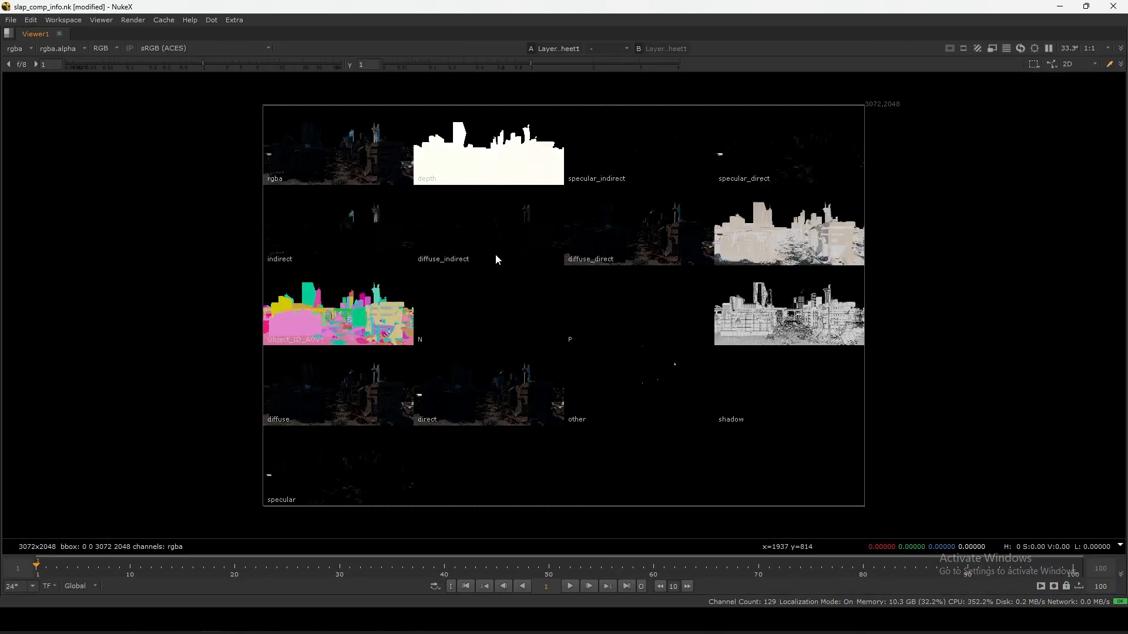
pyautogui.press('space')
# View the output of Merge36 near the end of the BG rebuild
pyautogui.scroll(-3, 859, 414)
pyautogui.moveTo(859, 414); pyautogui.dragTo(848, 204, button='middle')
pyautogui.moveTo(914, 447); pyautogui.dragTo(883, 326, button='middle')
pyautogui.scroll(7, 897, 321)
pyautogui.scroll(-2, 916, 304)
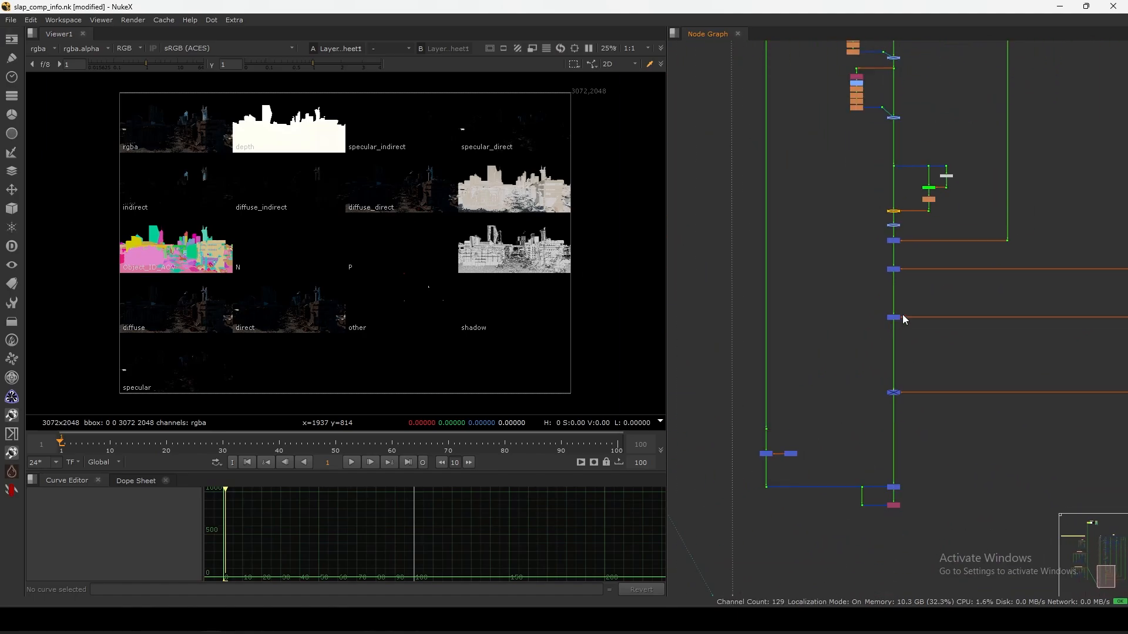
pyautogui.moveTo(932, 302); pyautogui.dragTo(862, 347)
pyautogui.press('1')
pyautogui.click(862, 342)
# Inspect the diffuse_direct Shuffle29 at the top of the BG rebuild and the grade nodes below it
pyautogui.scroll(-3, 853, 357)
pyautogui.moveTo(912, 121); pyautogui.dragTo(833, 445, button='middle')
pyautogui.scroll(4, 773, 144)
pyautogui.scroll(5, 818, 115)
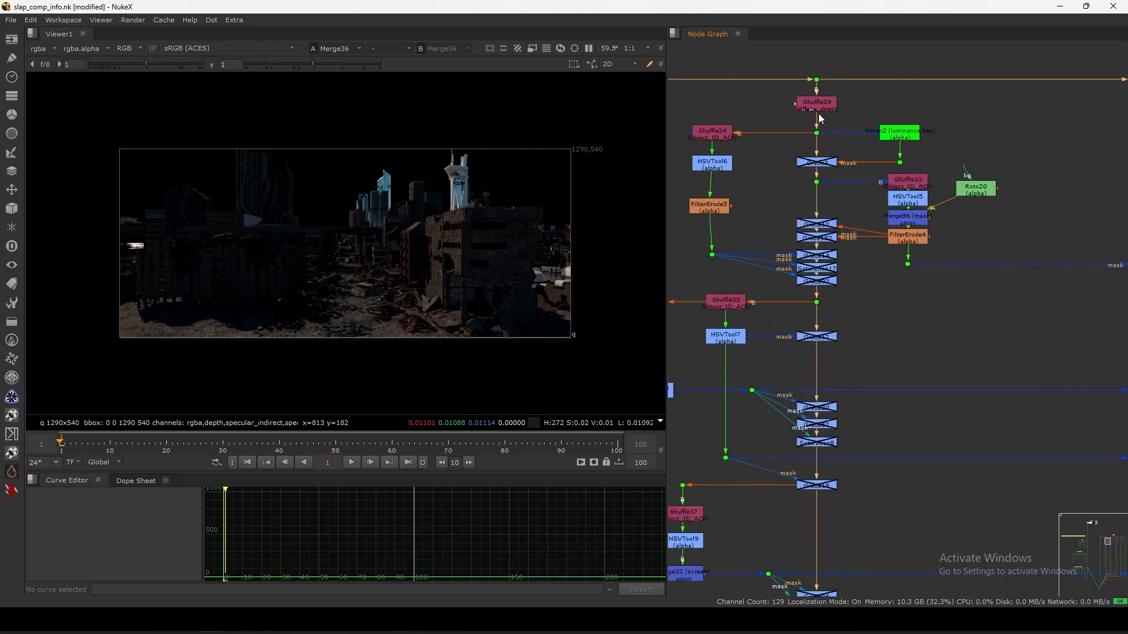
pyautogui.scroll(2, 846, 105)
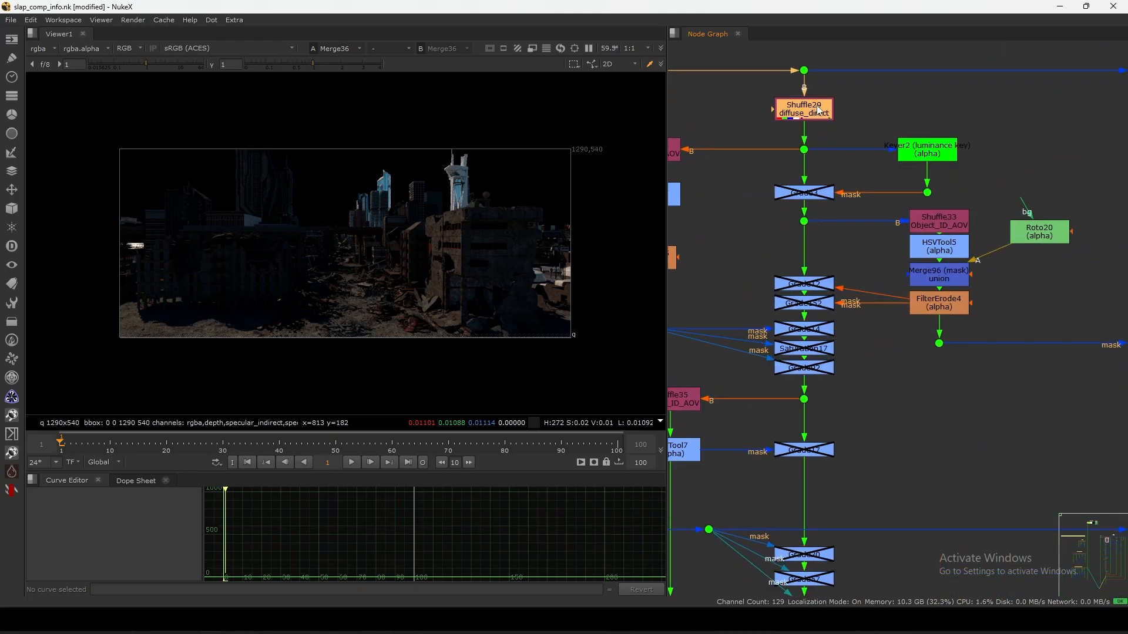
pyautogui.scroll(3, 817, 112)
pyautogui.scroll(-6, 862, 96)
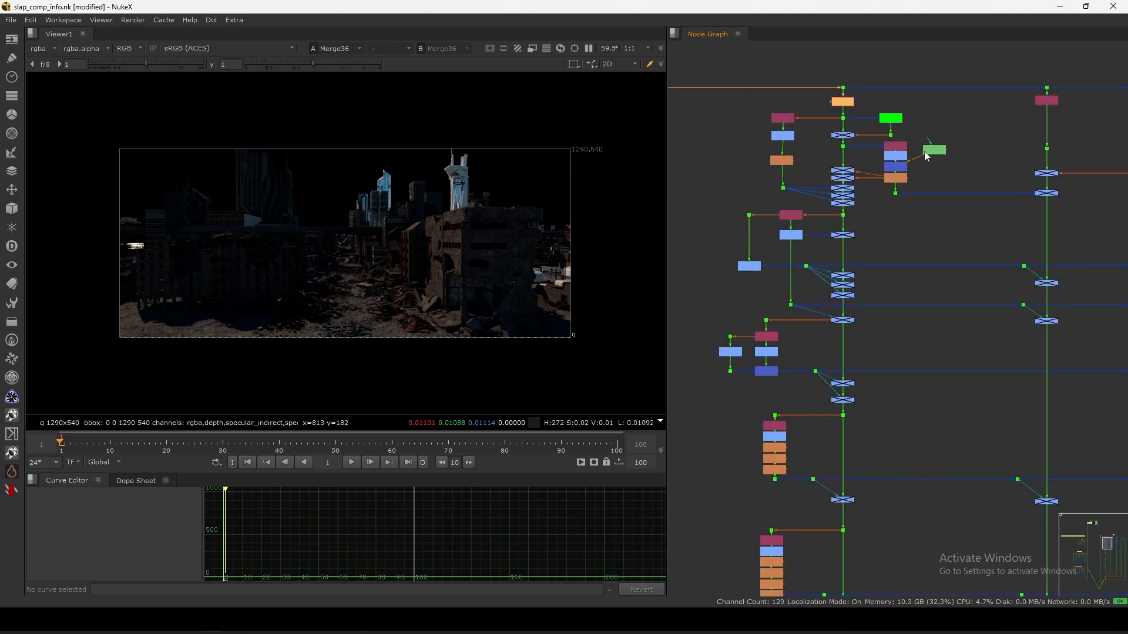
pyautogui.scroll(5, 924, 150)
pyautogui.click(914, 136)
# View the indirect pass from Shuffle27 in the BG section
pyautogui.moveTo(1032, 205); pyautogui.dragTo(749, 241, button='middle')
pyautogui.moveTo(986, 250); pyautogui.dragTo(693, 229, button='middle')
pyautogui.click(943, 175)
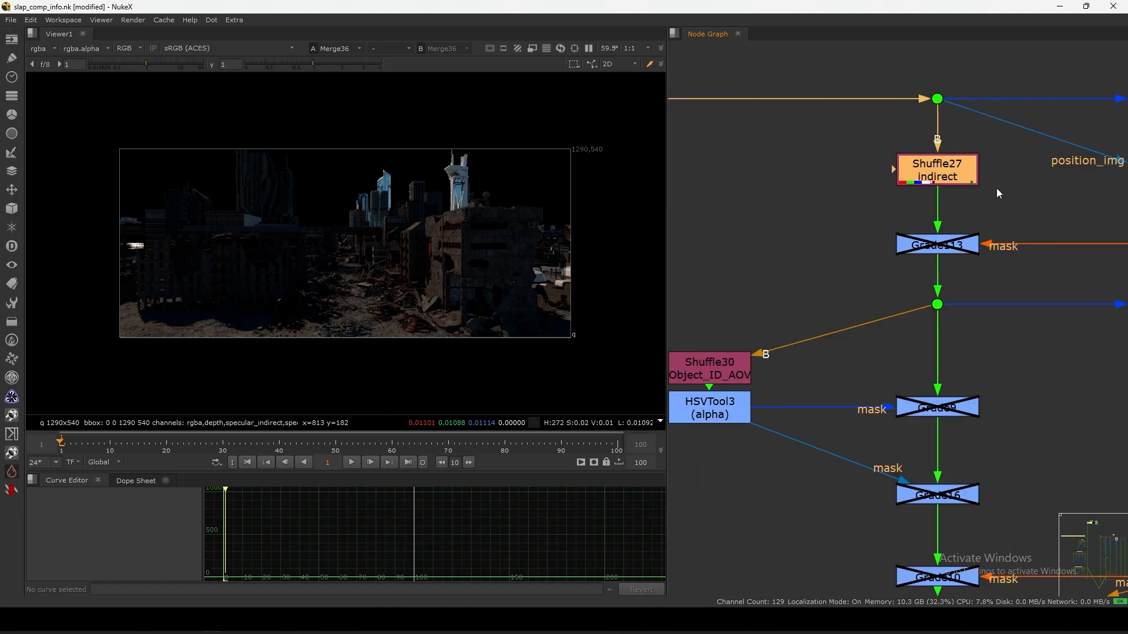
pyautogui.keyDown('ctrl'); pyautogui.keyDown('shift'); pyautogui.click(950, 174); pyautogui.keyUp('shift'); pyautogui.keyUp('ctrl')
pyautogui.scroll(-5, 881, 209)
pyautogui.moveTo(876, 242); pyautogui.dragTo(684, 252, button='middle')
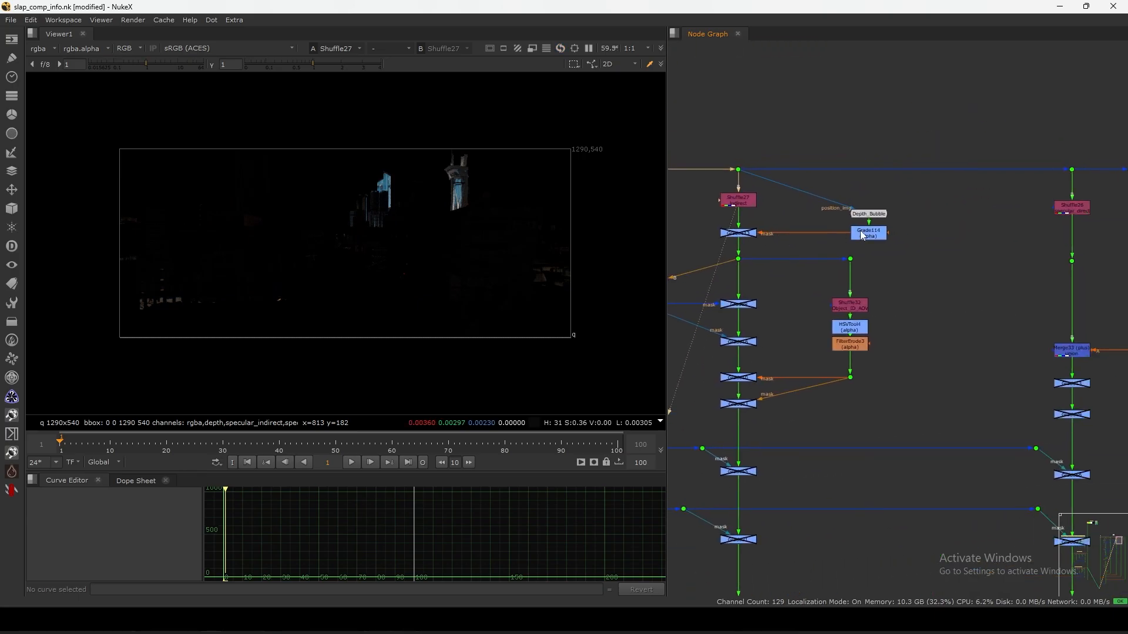
# Go through the remaining BG pass branches: specular_direct in Shuffle26, specular_indirect in Shuffle16 and shadow_matte in Shuffle45
pyautogui.moveTo(1064, 212); pyautogui.dragTo(1087, 216, button='middle')
pyautogui.scroll(4, 857, 218)
pyautogui.click(889, 206)
pyautogui.moveTo(705, 222); pyautogui.dragTo(980, 222, button='middle')
pyautogui.click(818, 188)
pyautogui.moveTo(755, 212); pyautogui.dragTo(836, 187)
pyautogui.scroll(-3, 836, 187)
pyautogui.moveTo(938, 242); pyautogui.dragTo(792, 242, button='middle')
pyautogui.moveTo(1022, 222); pyautogui.dragTo(839, 220, button='middle')
pyautogui.scroll(3, 839, 188)
pyautogui.click(829, 194)
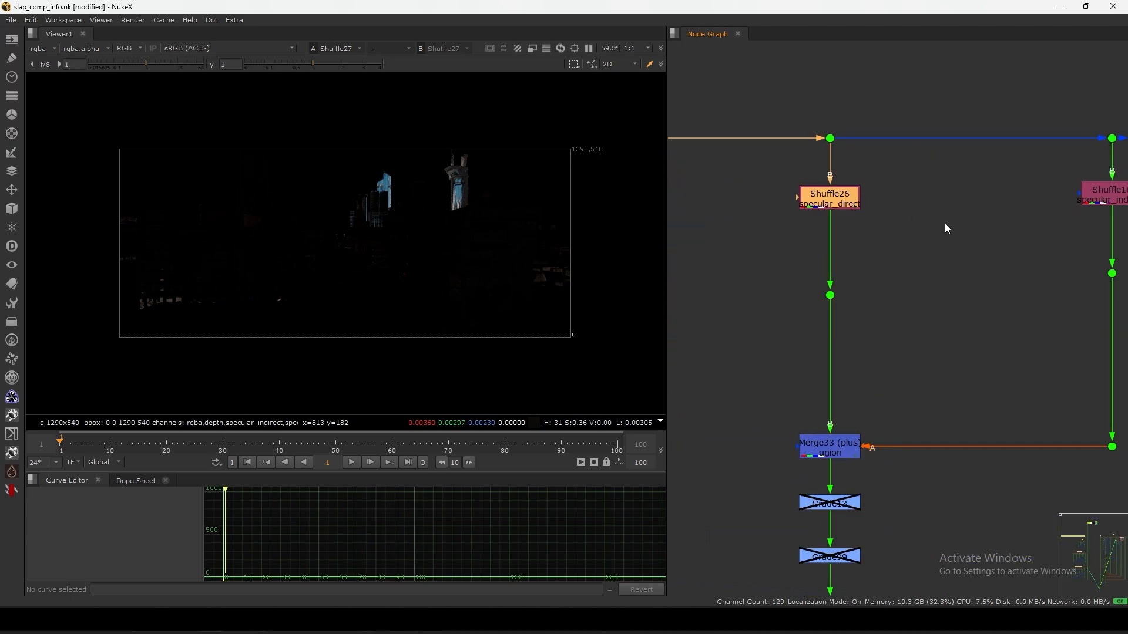
pyautogui.moveTo(1061, 228); pyautogui.dragTo(897, 219, button='middle')
pyautogui.click(944, 182)
pyautogui.moveTo(1065, 222); pyautogui.dragTo(823, 218, button='middle')
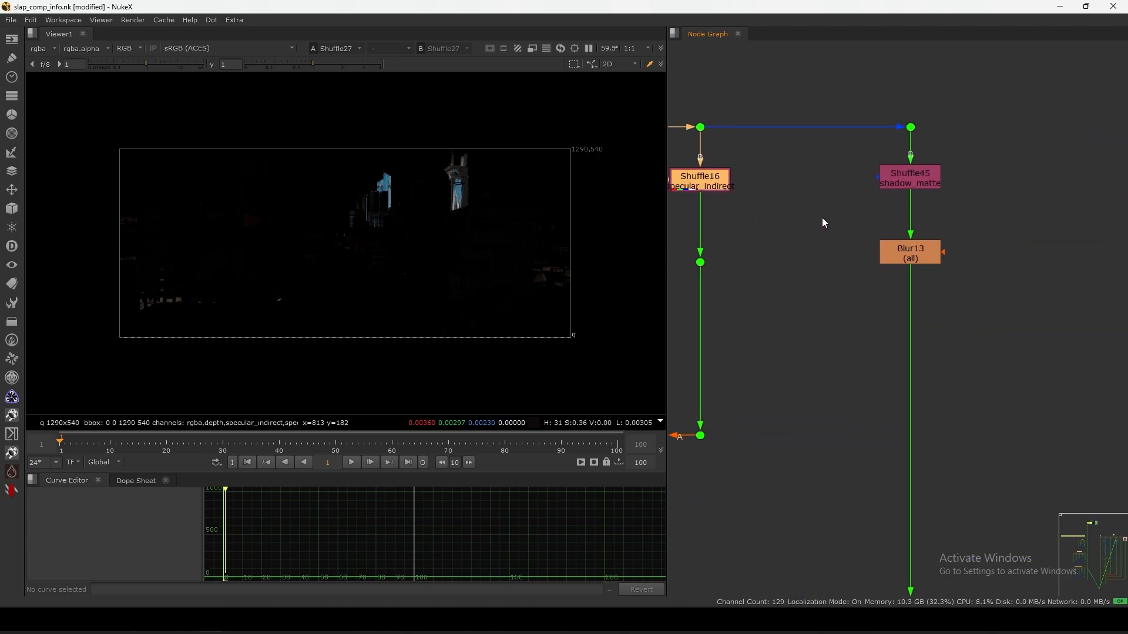
pyautogui.click(922, 181)
# Return to the end of the BG merge chain and view the rebuilt image from Merge36
pyautogui.scroll(-8, 932, 181)
pyautogui.moveTo(749, 482); pyautogui.dragTo(867, 211, button='middle')
pyautogui.scroll(4, 875, 363)
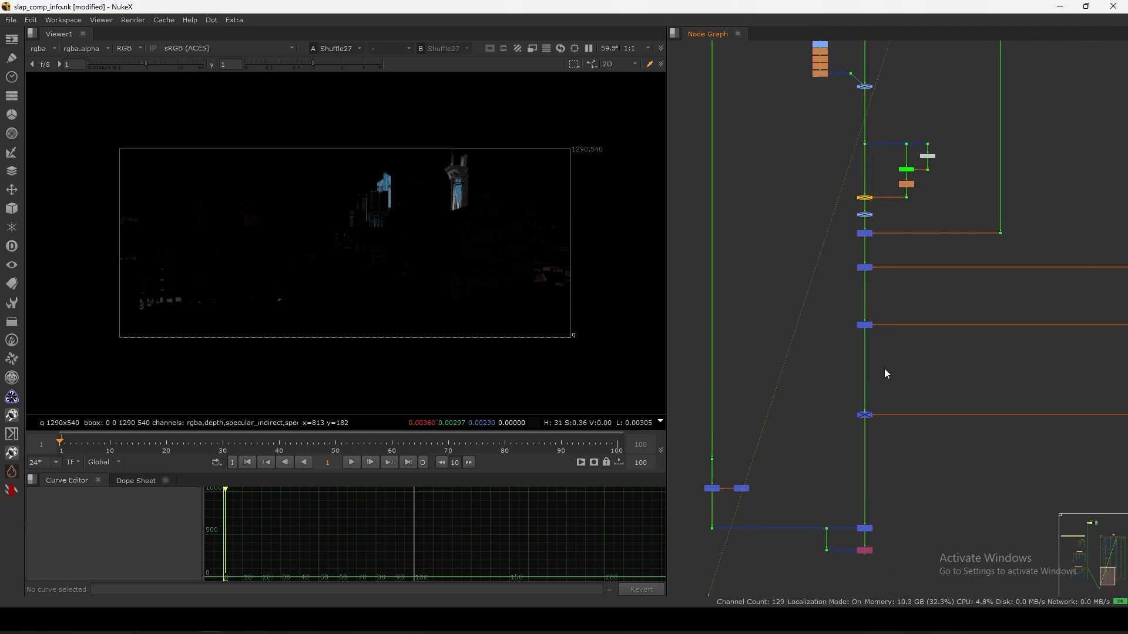
pyautogui.moveTo(884, 370); pyautogui.dragTo(890, 305, button='middle')
pyautogui.moveTo(910, 328); pyautogui.dragTo(834, 394)
pyautogui.moveTo(828, 297); pyautogui.dragTo(921, 226)
pyautogui.press('1')
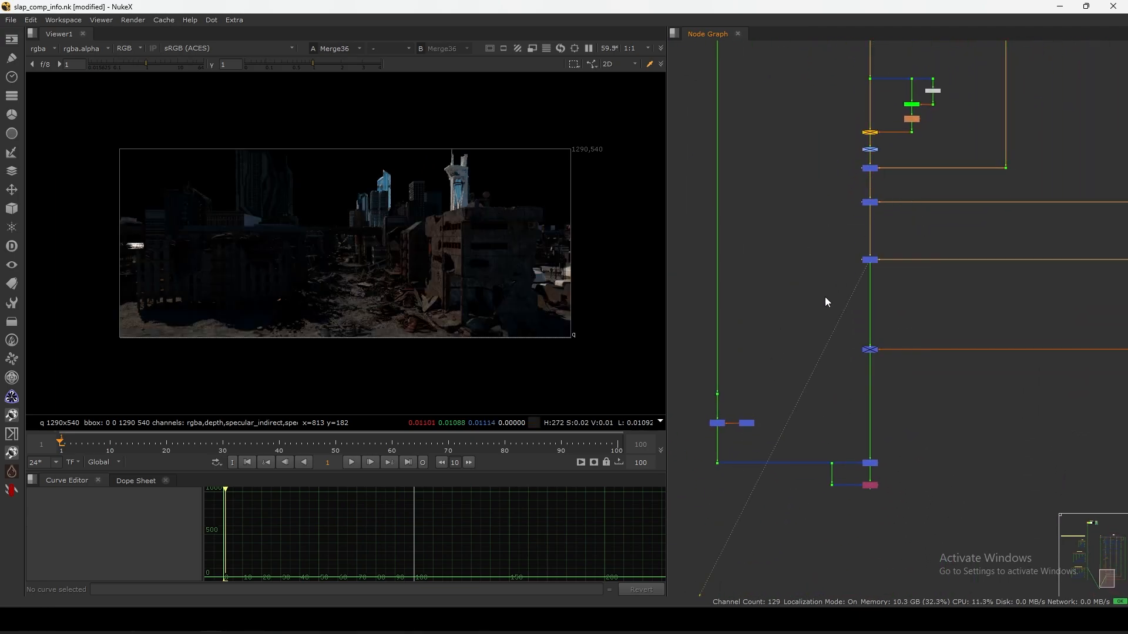
# View Dot335, which carries the original BG render past the rebuild chain
pyautogui.moveTo(718, 411); pyautogui.dragTo(786, 339, button='middle')
pyautogui.scroll(3, 786, 339)
pyautogui.moveTo(835, 271); pyautogui.dragTo(759, 329)
pyautogui.press('1')
pyautogui.moveTo(1055, 170); pyautogui.dragTo(981, 229, button='middle')
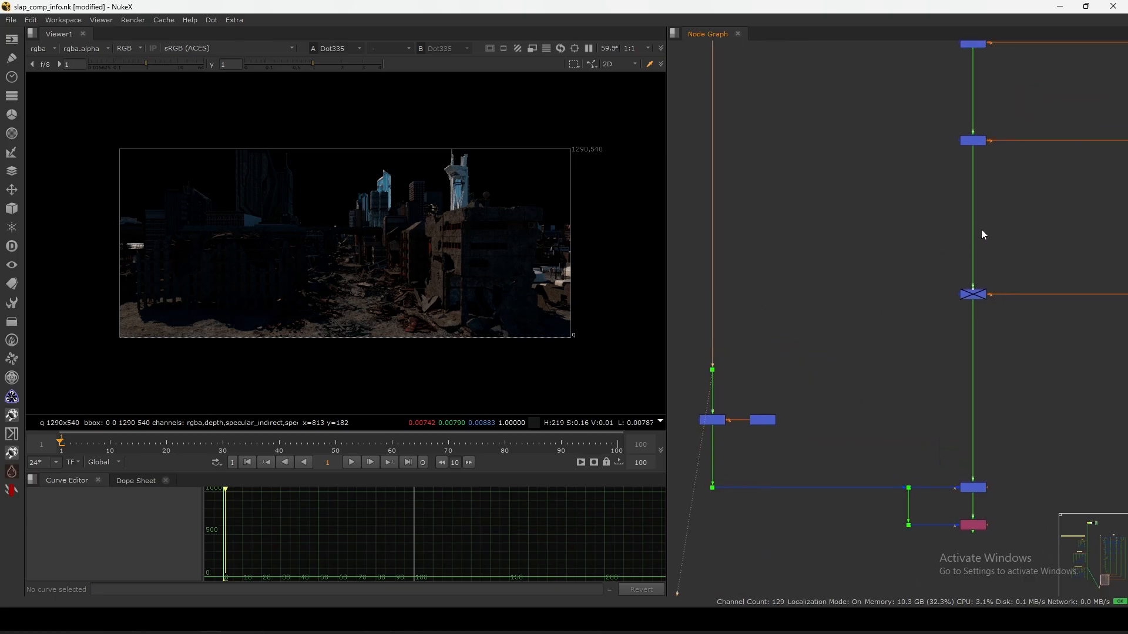
# Switch the viewer between Merge36 and Dot335, comparing the ruined building up close, and fit the image back in view
pyautogui.moveTo(905, 203); pyautogui.dragTo(1009, 121)
pyautogui.press('1')
pyautogui.click(911, 138)
pyautogui.press('1')
pyautogui.keyDown('alt'); pyautogui.moveTo(492, 269); pyautogui.dragTo(521, 236, button='middle'); pyautogui.keyUp('alt')
pyautogui.press('2')
pyautogui.press('1')
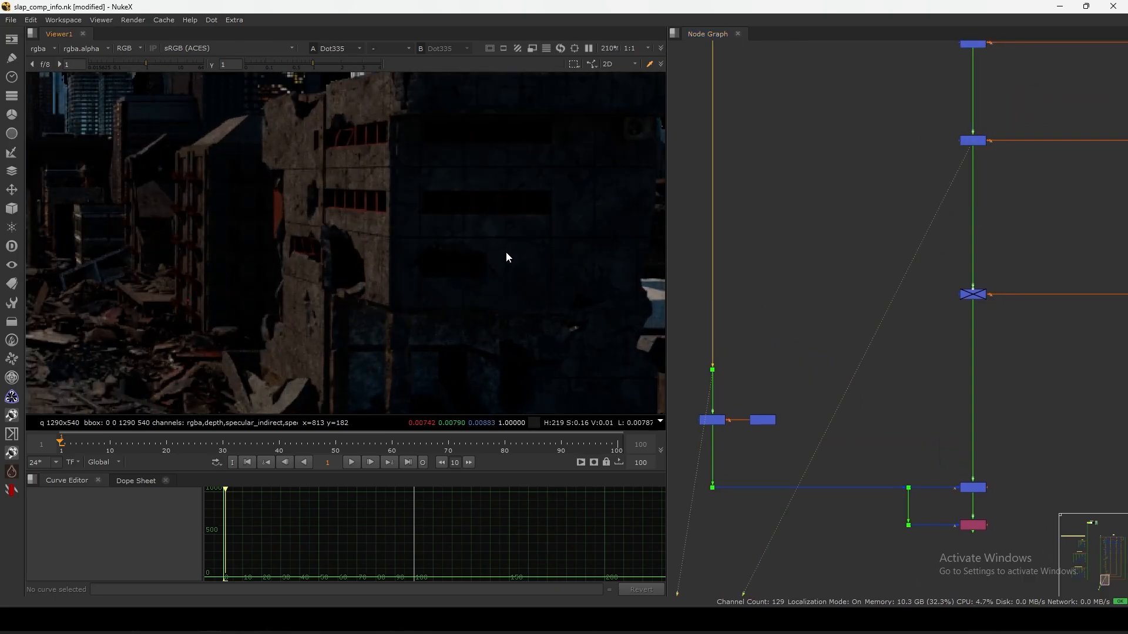
pyautogui.press('2')
pyautogui.press('f')
# Shift the Merge30 (plus) node slightly away from Merge31 and view its output
pyautogui.moveTo(790, 349); pyautogui.dragTo(836, 246, button='middle')
pyautogui.moveTo(881, 227); pyautogui.dragTo(752, 287)
pyautogui.click(840, 276)
pyautogui.keyDown('alt'); pyautogui.moveTo(840, 276); pyautogui.dragTo(860, 265, button='middle'); pyautogui.keyUp('alt')
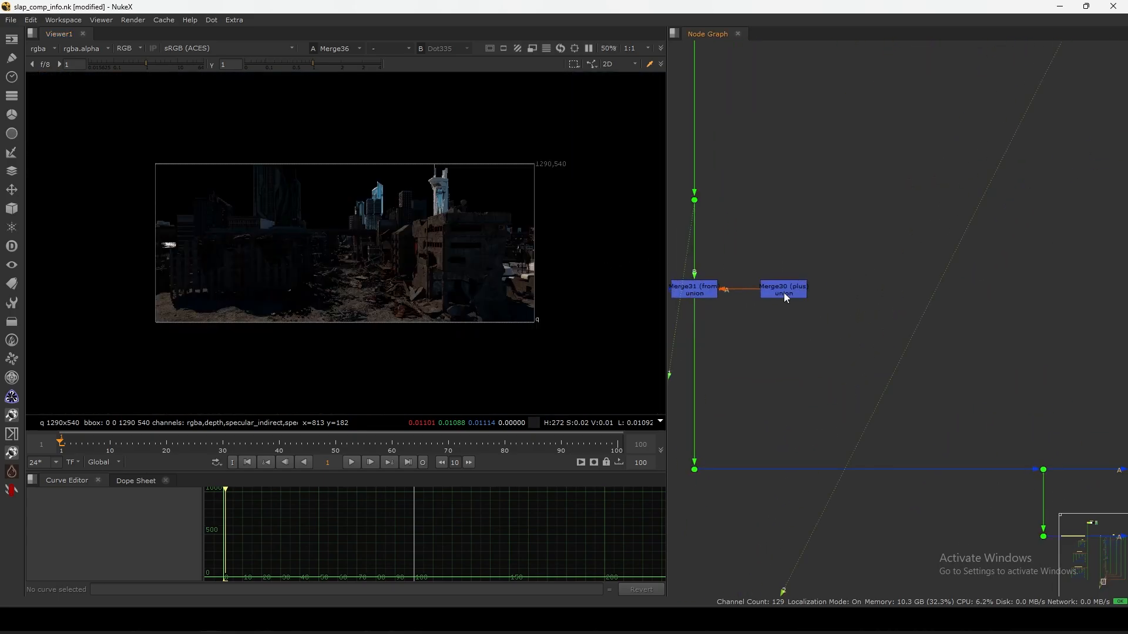
pyautogui.moveTo(784, 292); pyautogui.dragTo(816, 294)
pyautogui.click(824, 307)
pyautogui.click(821, 291)
pyautogui.keyDown('alt'); pyautogui.moveTo(858, 266); pyautogui.dragTo(847, 295, button='middle'); pyautogui.keyUp('alt')
pyautogui.press('1')
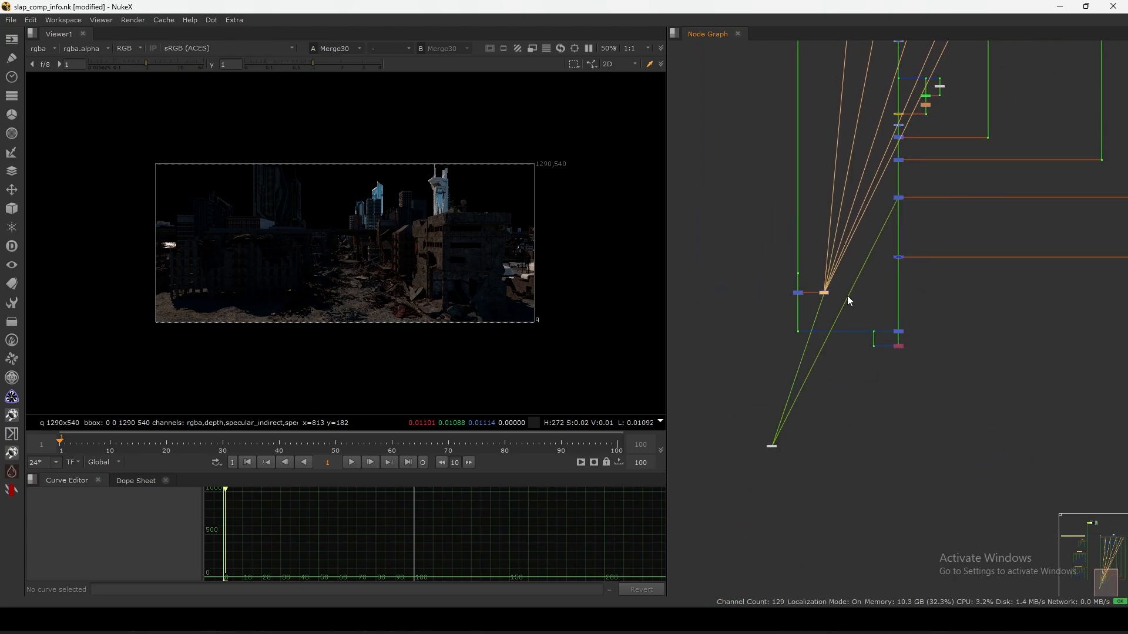
# Trace the inputs of Merge30 up to the BG pass Shuffle nodes that feed it
pyautogui.moveTo(881, 176); pyautogui.dragTo(816, 429, button='middle')
pyautogui.moveTo(808, 288); pyautogui.dragTo(812, 391, button='middle')
pyautogui.moveTo(834, 221); pyautogui.dragTo(823, 389, button='middle')
pyautogui.moveTo(861, 190); pyautogui.dragTo(809, 395, button='middle')
pyautogui.keyDown('alt'); pyautogui.moveTo(775, 176); pyautogui.dragTo(802, 148, button='middle'); pyautogui.keyUp('alt')
pyautogui.moveTo(925, 203); pyautogui.dragTo(612, 269, button='middle')
pyautogui.moveTo(880, 255); pyautogui.dragTo(858, 227, button='middle')
pyautogui.scroll(-2, 818, 262)
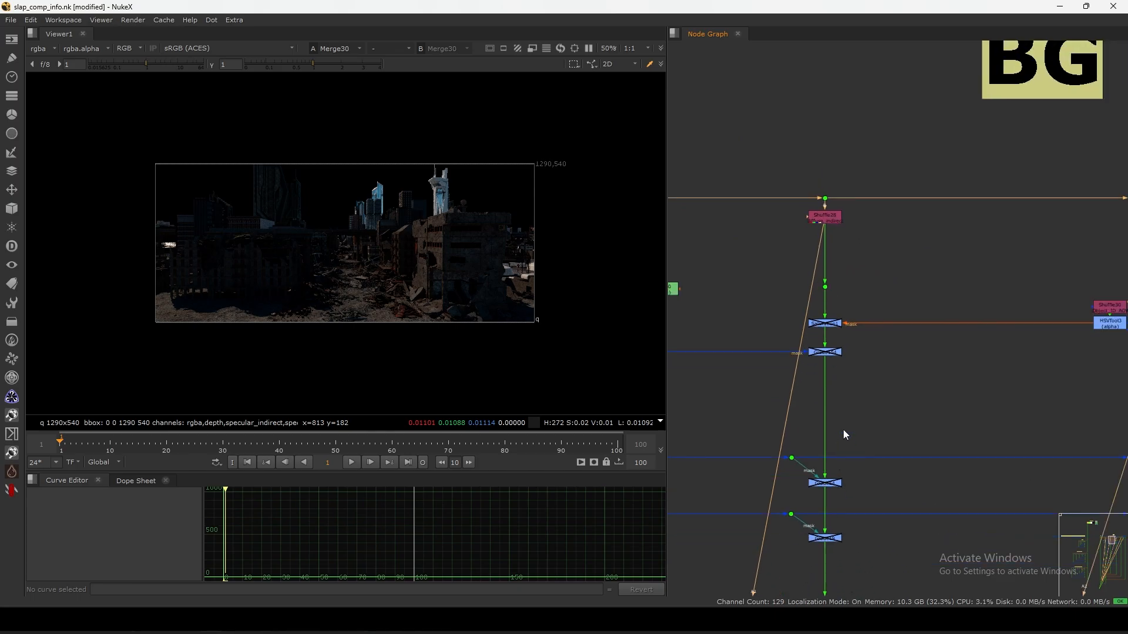
pyautogui.moveTo(879, 326); pyautogui.dragTo(884, 234, button='middle')
pyautogui.moveTo(682, 175); pyautogui.dragTo(963, 218, button='middle')
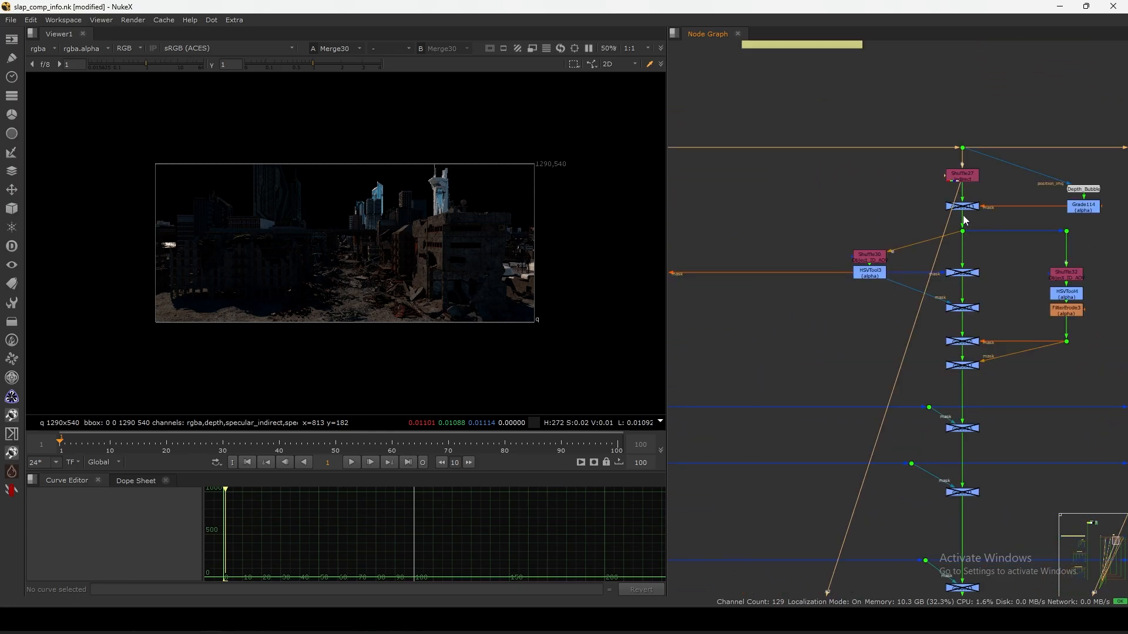
pyautogui.scroll(3, 961, 205)
pyautogui.scroll(-8, 956, 184)
pyautogui.moveTo(775, 543); pyautogui.dragTo(852, 325, button='middle')
# View the output of Merge31 (from) and examine the difference between the original BG and the summed passes
pyautogui.scroll(4, 869, 355)
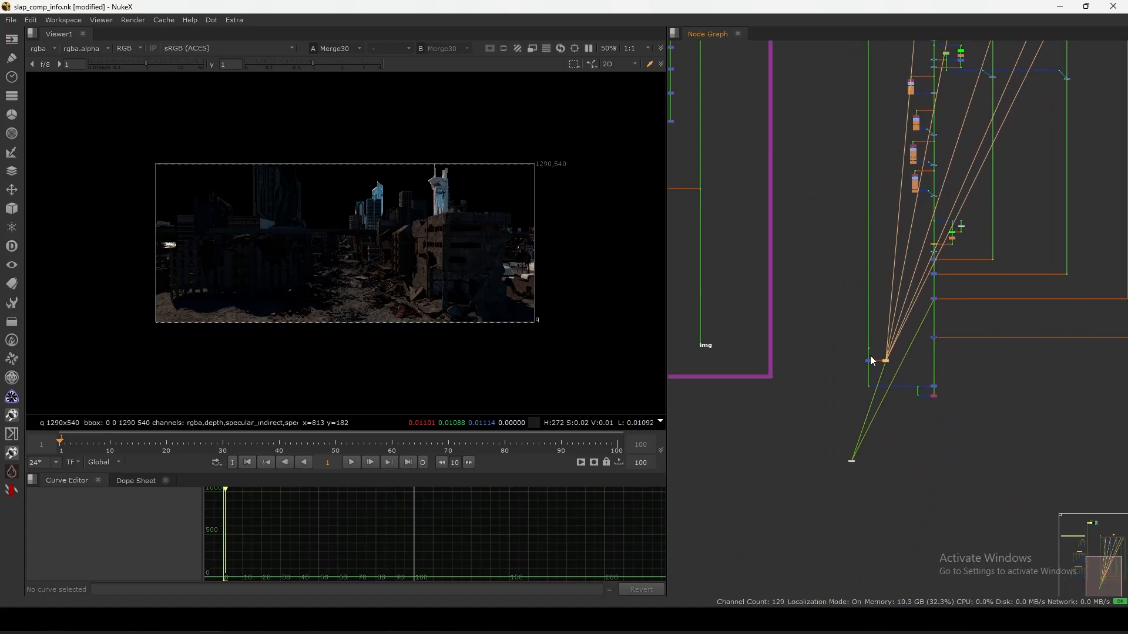
pyautogui.scroll(3, 911, 280)
pyautogui.scroll(3, 887, 231)
pyautogui.moveTo(809, 134); pyautogui.dragTo(729, 206)
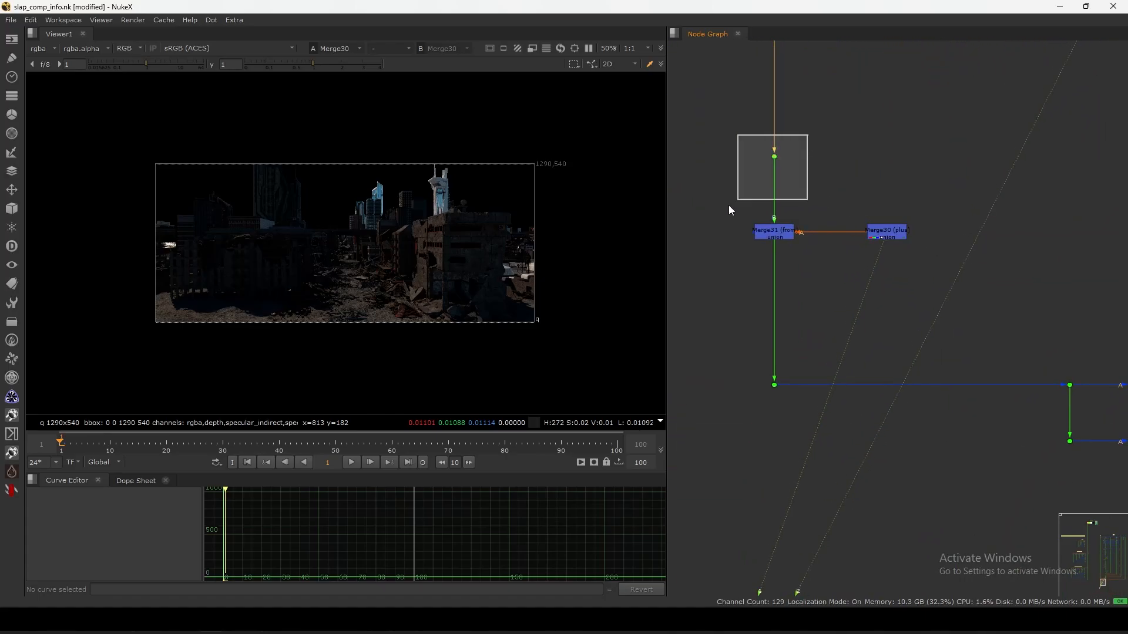
pyautogui.moveTo(883, 239); pyautogui.dragTo(885, 232)
pyautogui.press('1')
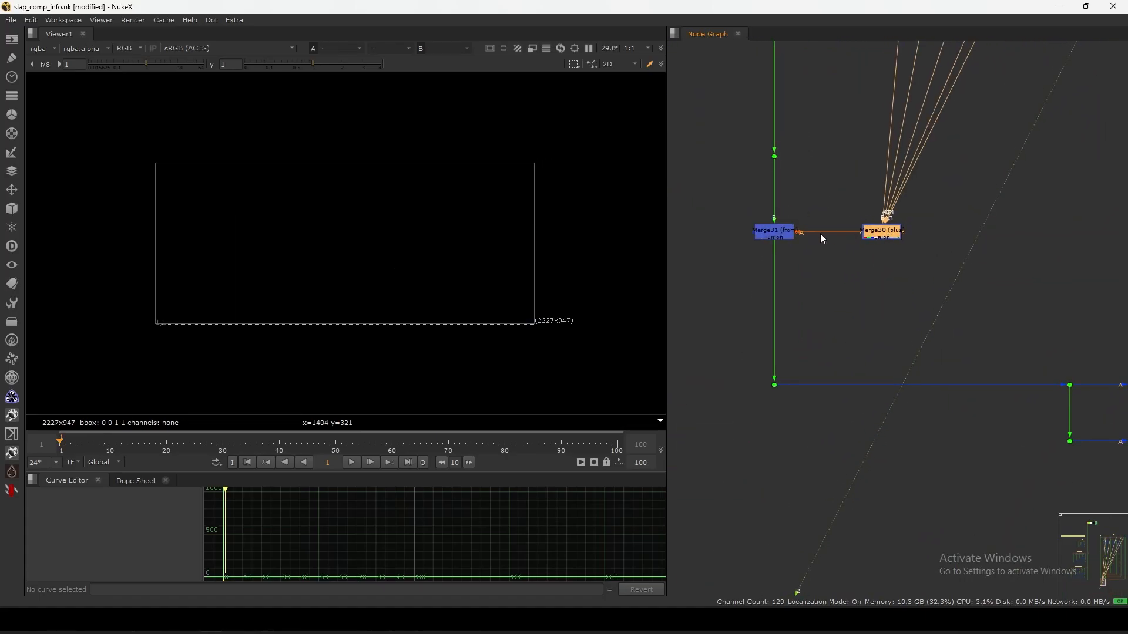
pyautogui.click(787, 234)
pyautogui.press('1')
pyautogui.click(785, 244)
pyautogui.scroll(5, 428, 231)
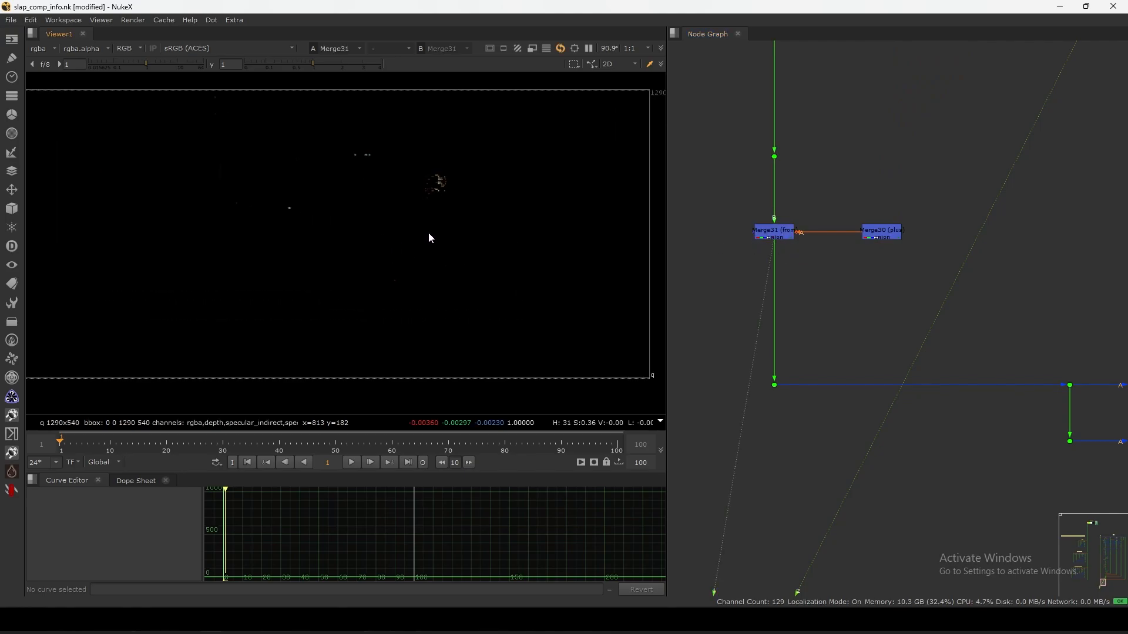
pyautogui.scroll(-2, 458, 256)
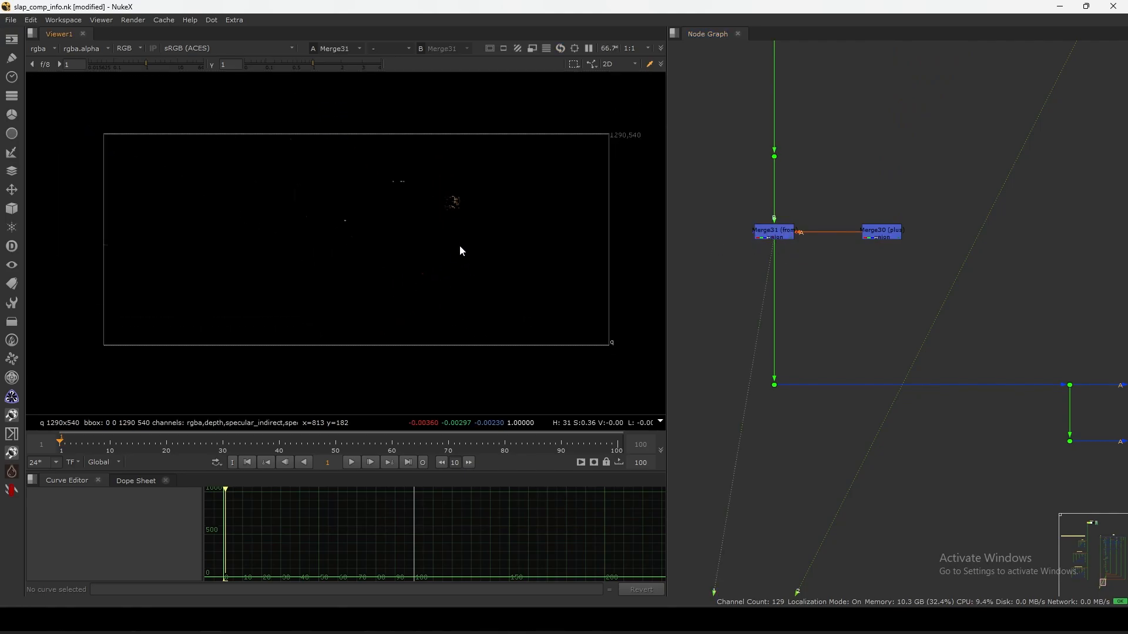
# View the original BG render at Dot335, switching to the summed passes of Merge30 (plus)
pyautogui.moveTo(815, 142); pyautogui.dragTo(722, 195)
pyautogui.press('1')
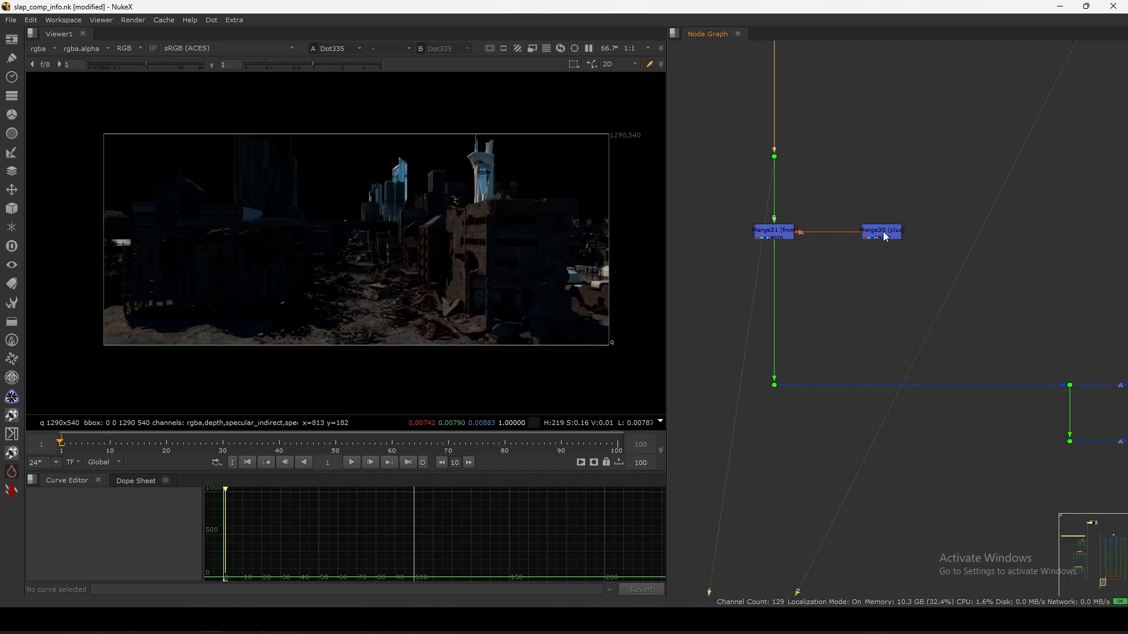
pyautogui.click(884, 234)
pyautogui.press('1')
# View Merge31 (from), raise the viewer gain to 64 to examine the leftover difference, and reset the gain
pyautogui.click(784, 233)
pyautogui.press('1')
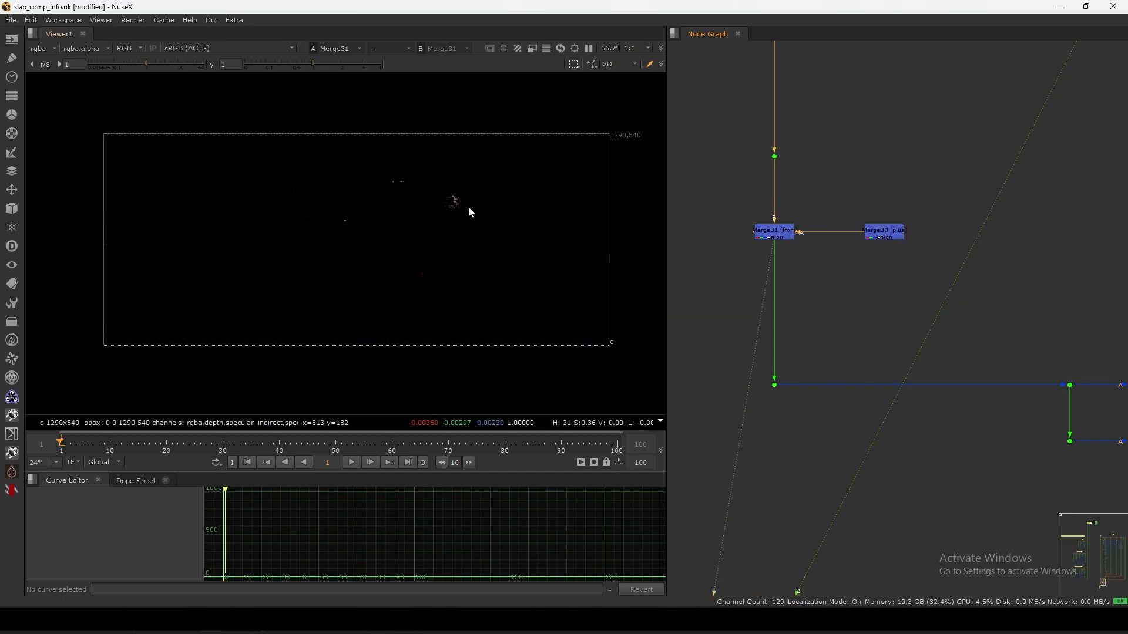
pyautogui.moveTo(159, 66); pyautogui.dragTo(212, 71)
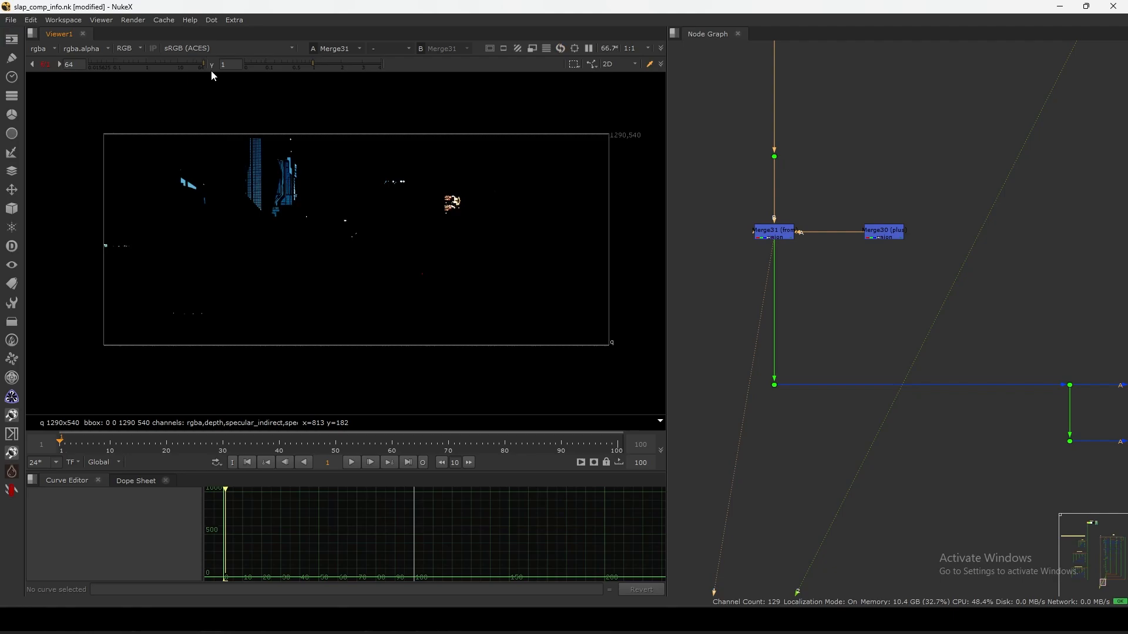
pyautogui.click(45, 64)
# Alternate the viewer between Merge30 and Dot335, and return to the difference output of Merge31
pyautogui.moveTo(881, 227); pyautogui.dragTo(893, 228)
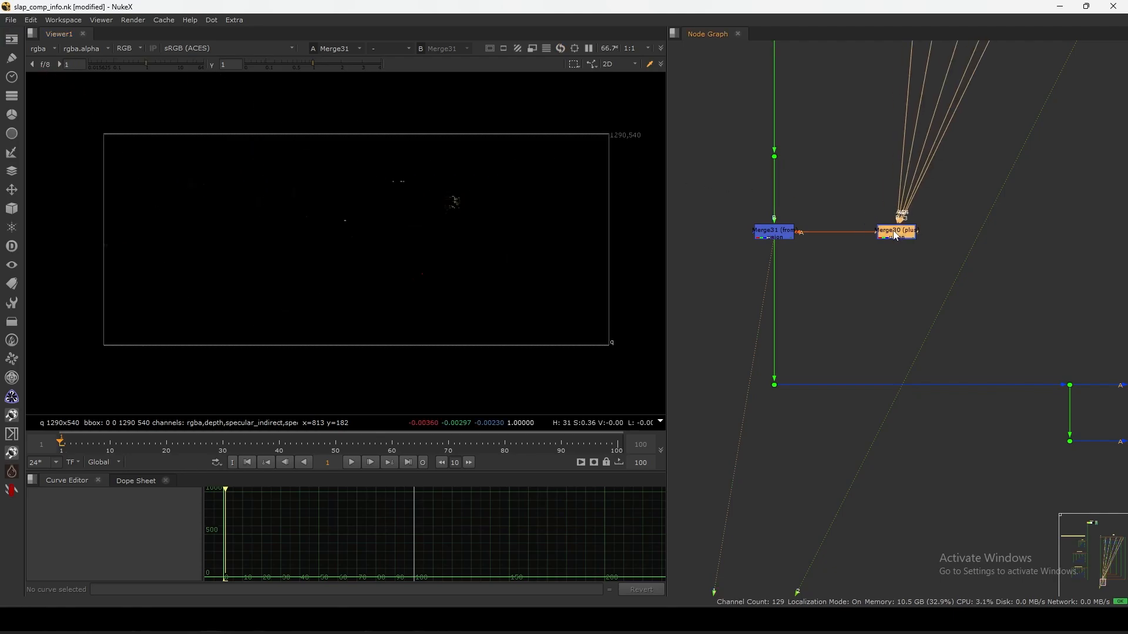
pyautogui.press('1')
pyautogui.moveTo(807, 130); pyautogui.dragTo(724, 202)
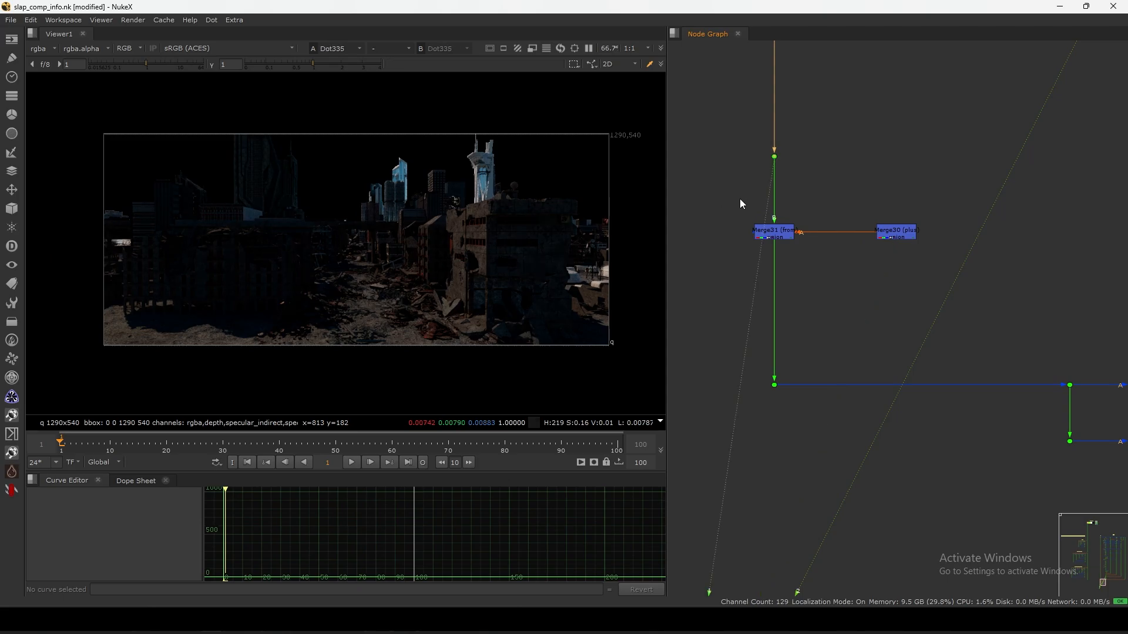
pyautogui.moveTo(903, 238); pyautogui.dragTo(884, 239)
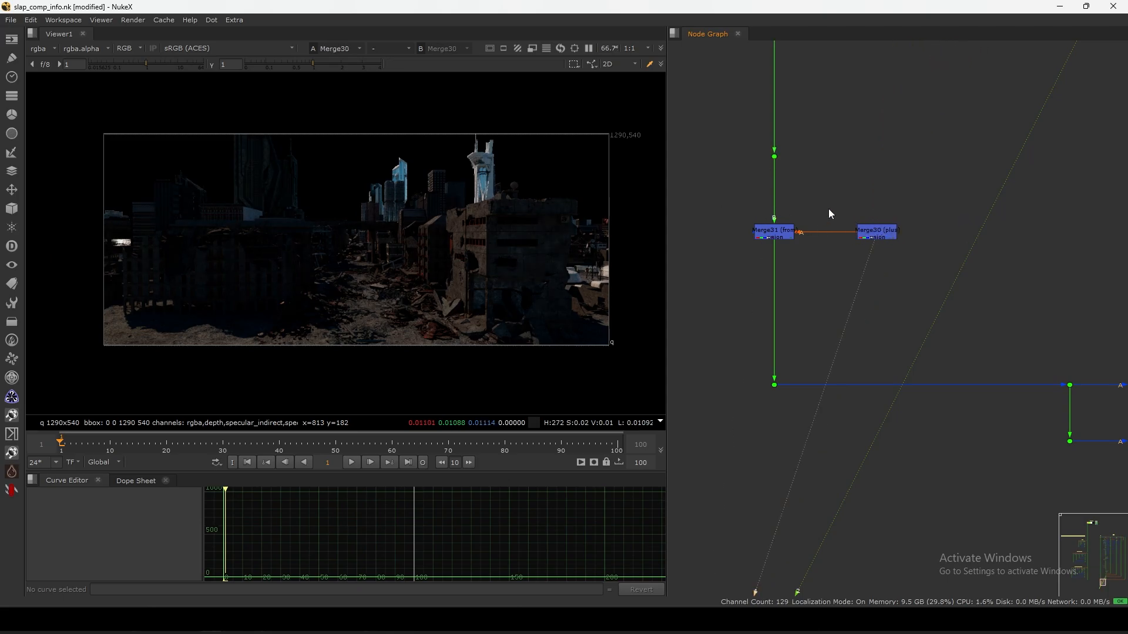
pyautogui.click(783, 226)
pyautogui.press('1')
# Follow the Merge31 output to the Merge37 (plus) node and view the result with the difference added back
pyautogui.scroll(-2, 822, 253)
pyautogui.moveTo(841, 285); pyautogui.dragTo(800, 247, button='middle')
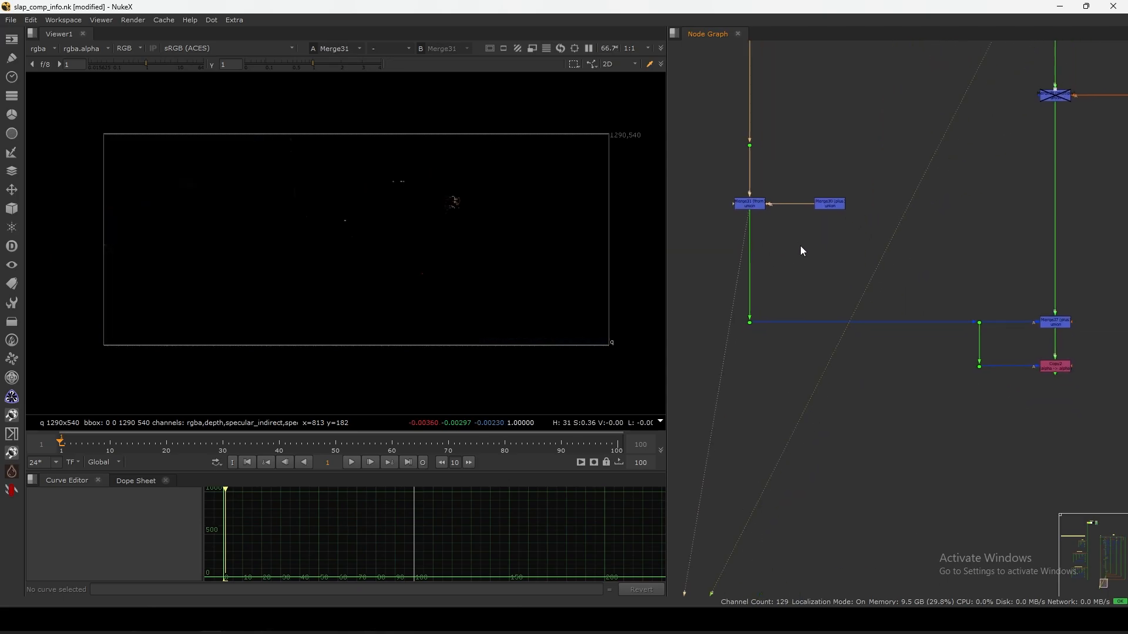
pyautogui.moveTo(1020, 303); pyautogui.dragTo(876, 259, button='middle')
pyautogui.scroll(3, 891, 280)
pyautogui.scroll(2, 944, 265)
pyautogui.click(925, 277)
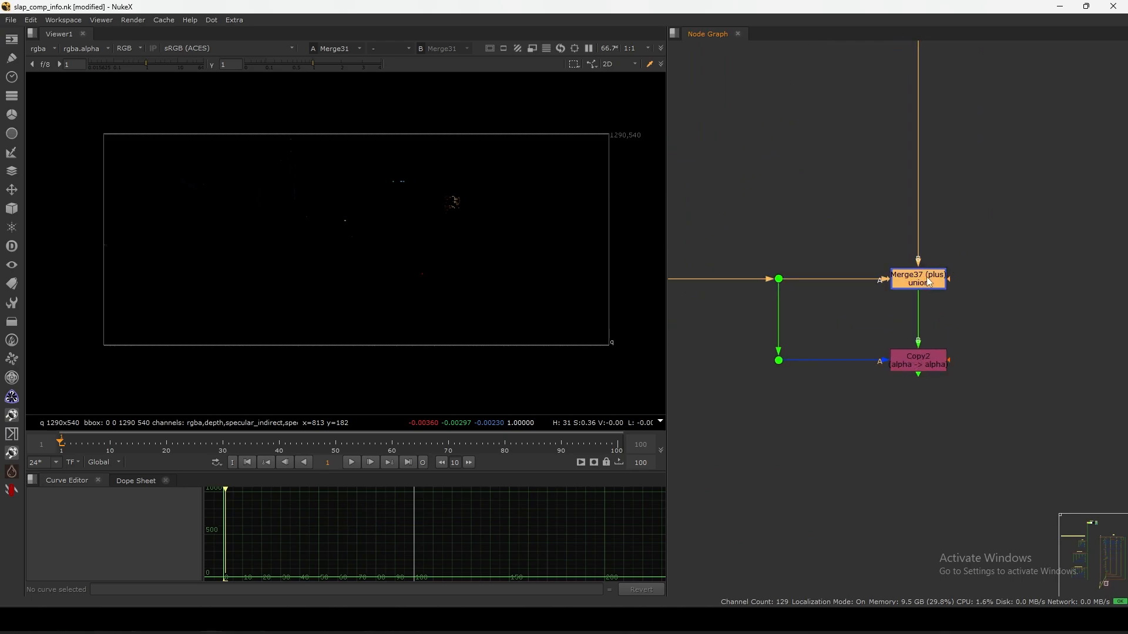
pyautogui.press('1')
# Load Dot335 as the second viewer input and toggle it against Merge37 to compare the rebuilt BG with the original
pyautogui.moveTo(858, 246); pyautogui.dragTo(973, 297, button='middle')
pyautogui.scroll(-4, 973, 297)
pyautogui.scroll(1, 820, 160)
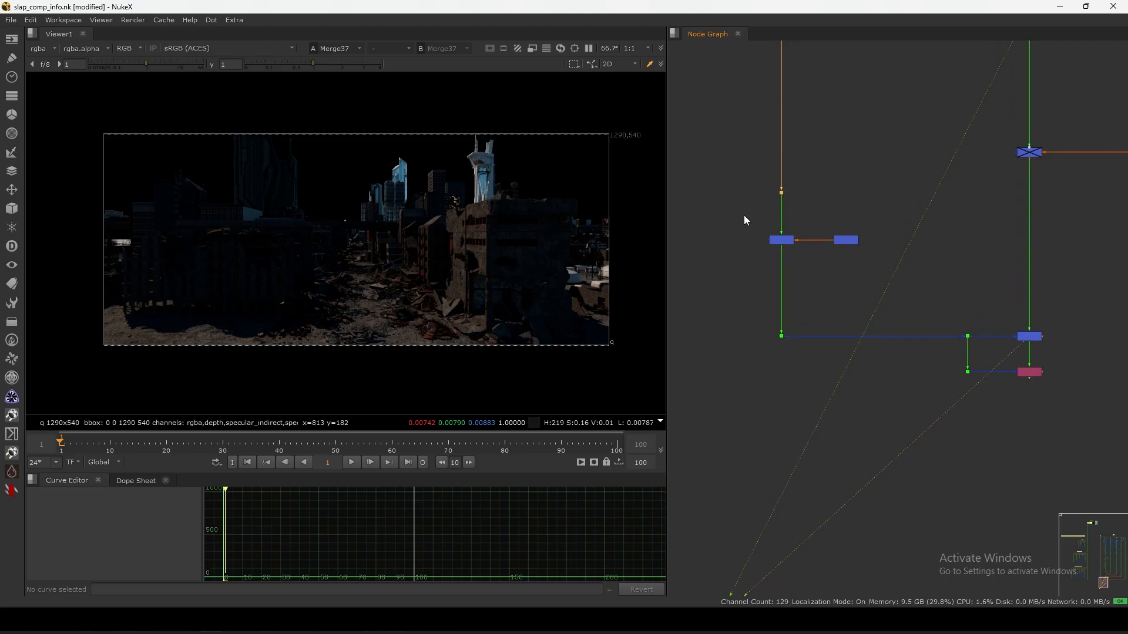
pyautogui.press('2')
pyautogui.press('1')
pyautogui.press('2')
pyautogui.press('1')
pyautogui.press('2')
pyautogui.press('1')
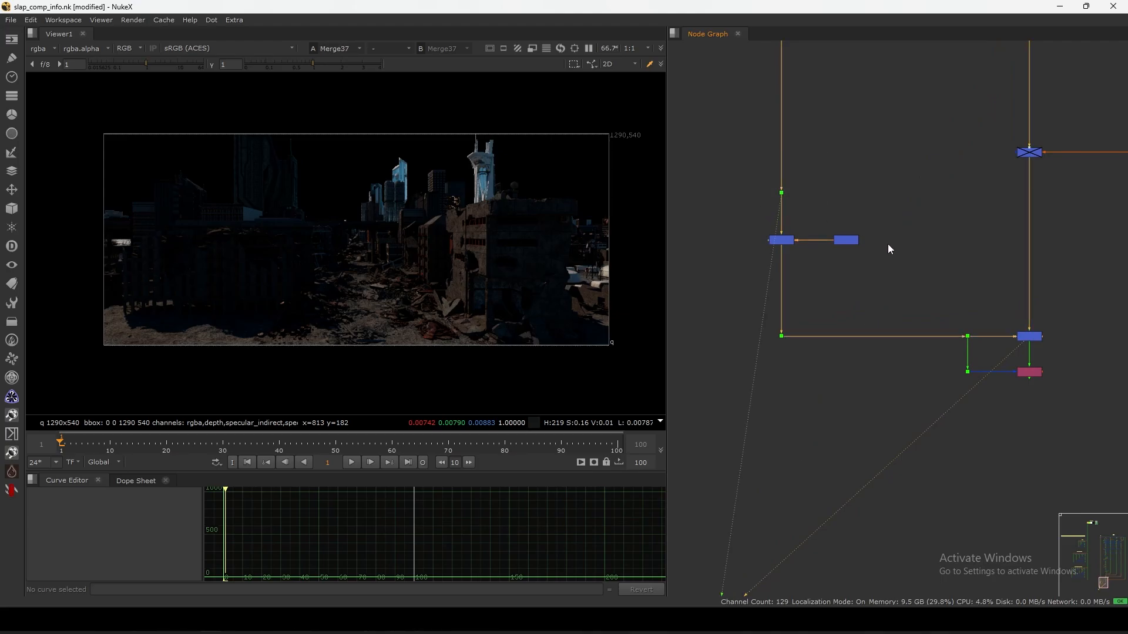
pyautogui.press('2')
# View the output of Copy2 (alpha -> alpha) and compare it with the original BG at Dot335
pyautogui.moveTo(962, 365); pyautogui.dragTo(907, 300, button='middle')
pyautogui.scroll(3, 951, 302)
pyautogui.moveTo(1041, 280); pyautogui.dragTo(948, 366)
pyautogui.press('1')
pyautogui.moveTo(938, 223); pyautogui.dragTo(804, 364)
pyautogui.moveTo(888, 312); pyautogui.dragTo(876, 316)
pyautogui.scroll(-3, 878, 321)
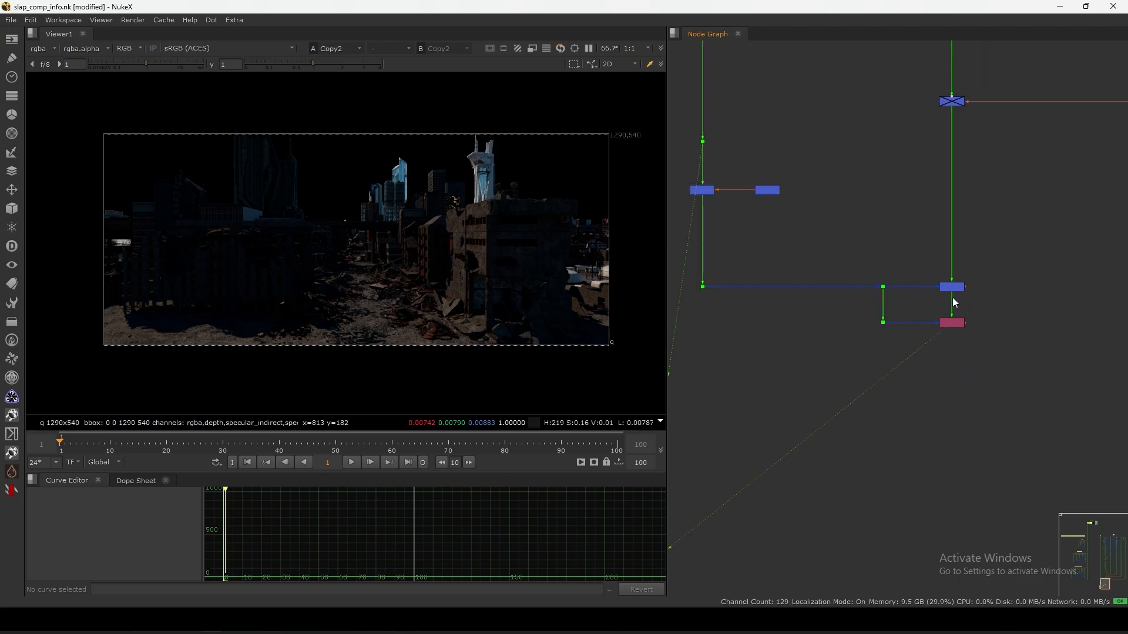
pyautogui.press('1')
pyautogui.moveTo(912, 271); pyautogui.dragTo(890, 323)
# Examine the complete BG rebuild tree, from its bottom merges up through the pass branches
pyautogui.moveTo(861, 324); pyautogui.dragTo(892, 376, button='middle')
pyautogui.moveTo(802, 243)
pyautogui.mouseDown()
pyautogui.moveTo(775, 245)
pyautogui.moveTo(793, 250)
pyautogui.mouseUp()
pyautogui.scroll(-8, 950, 297)
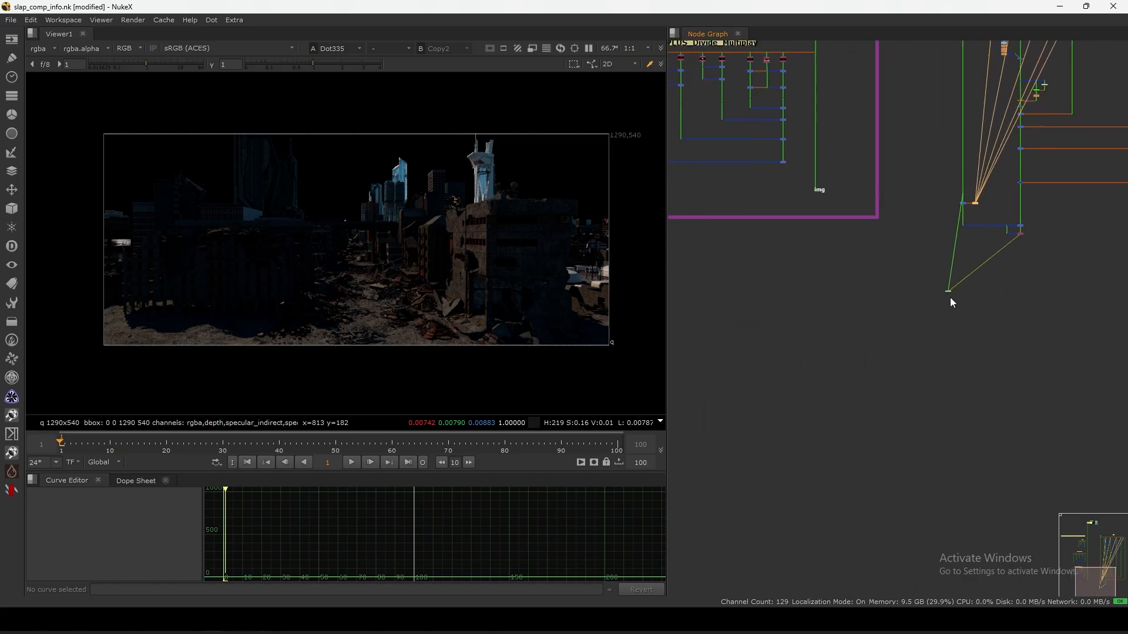
pyautogui.scroll(2, 961, 211)
pyautogui.moveTo(947, 110); pyautogui.dragTo(817, 351)
pyautogui.scroll(4, 878, 279)
pyautogui.moveTo(933, 172); pyautogui.dragTo(871, 360, button='middle')
pyautogui.click(942, 341)
pyautogui.scroll(-5, 952, 329)
pyautogui.moveTo(952, 382); pyautogui.dragTo(829, 303, button='middle')
pyautogui.scroll(7, 904, 324)
pyautogui.moveTo(931, 170); pyautogui.dragTo(888, 316, button='middle')
pyautogui.scroll(-5, 891, 322)
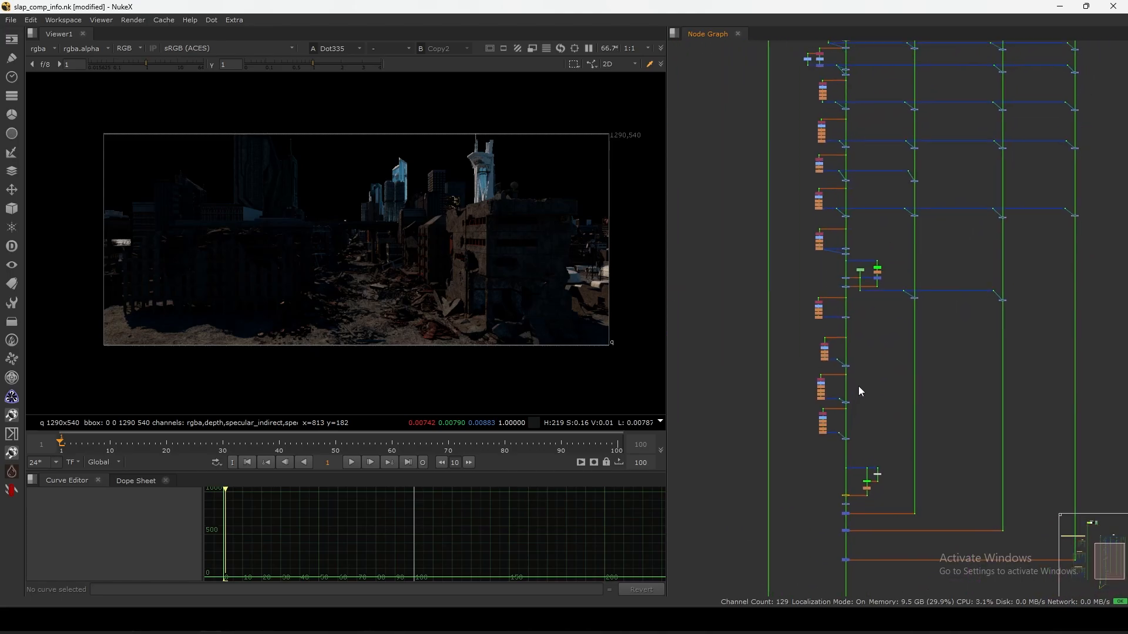
pyautogui.moveTo(1037, 119); pyautogui.dragTo(820, 495)
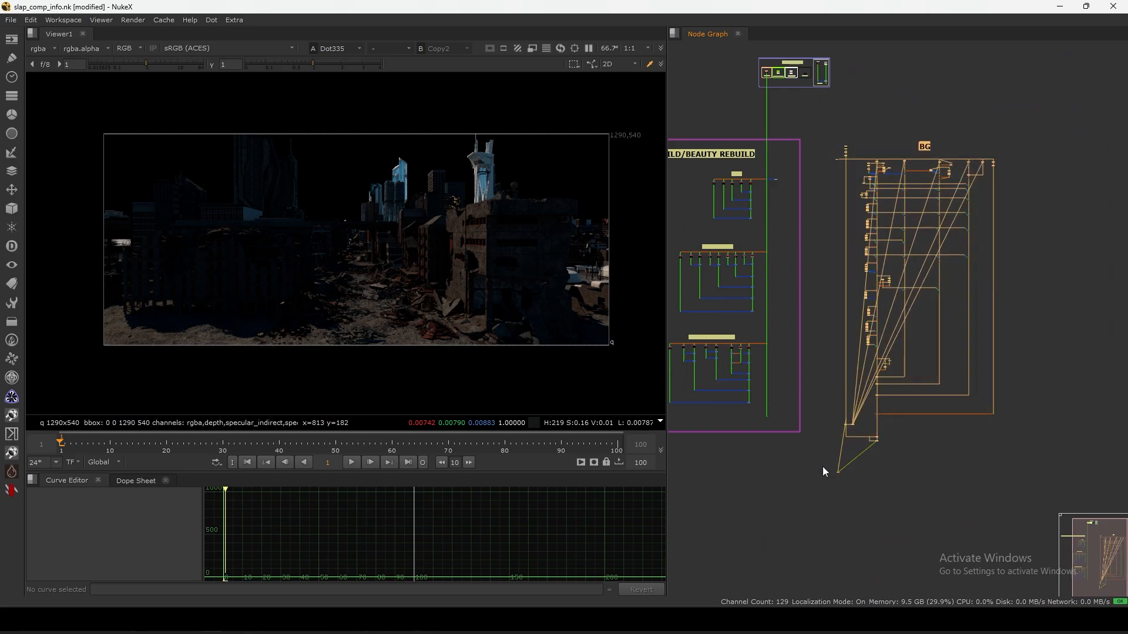
# View the original car render at the img dot (Dot70) below the PLUS_Divide_Multiply rebuild
pyautogui.moveTo(743, 444); pyautogui.dragTo(856, 370, button='middle')
pyautogui.scroll(4, 790, 394)
pyautogui.click(841, 346)
pyautogui.press('1')
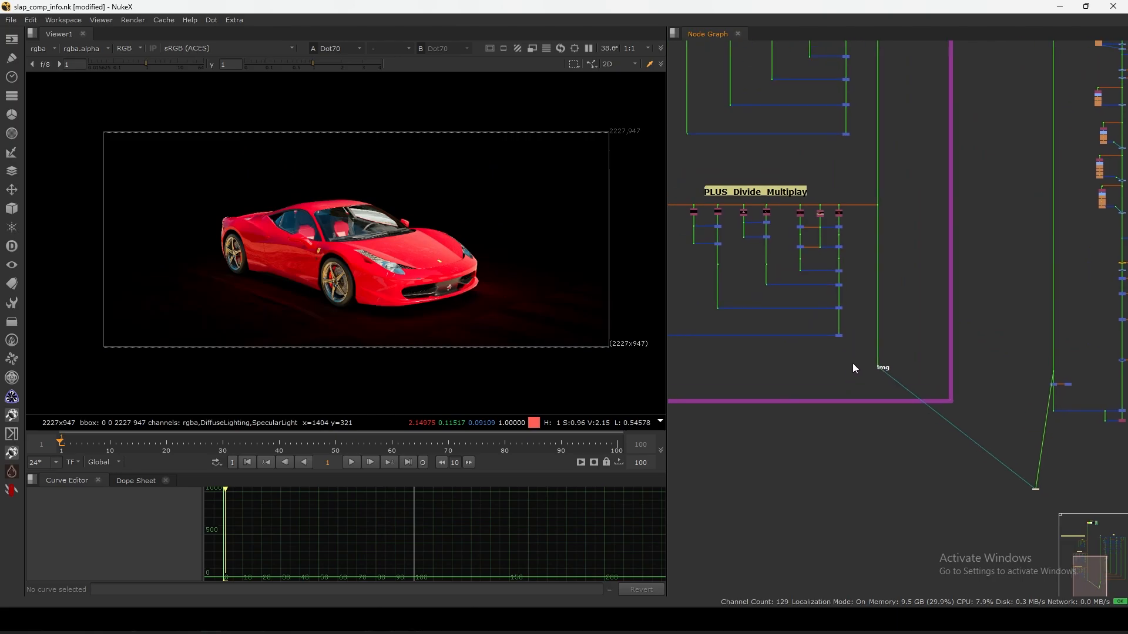
# Go to the project assets and view the Read4 reference image in the Ref backdrop
pyautogui.scroll(-4, 845, 259)
pyautogui.moveTo(849, 257); pyautogui.dragTo(846, 376, button='middle')
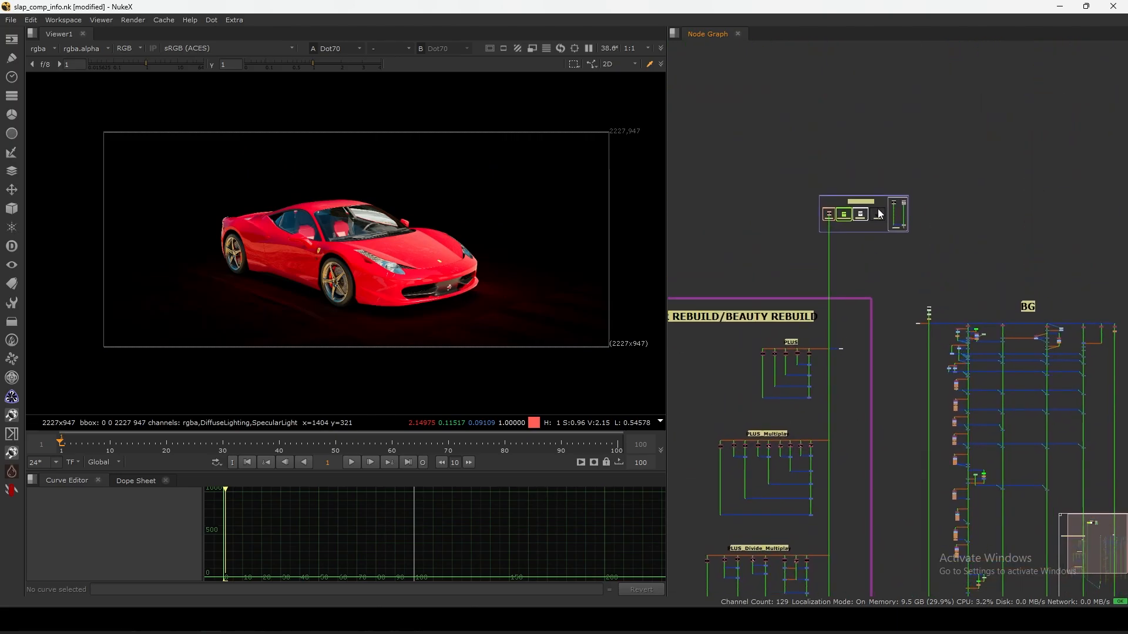
pyautogui.scroll(6, 904, 206)
pyautogui.moveTo(917, 237); pyautogui.dragTo(1040, 200, button='middle')
pyautogui.moveTo(855, 283); pyautogui.dragTo(986, 284, button='middle')
pyautogui.scroll(4, 816, 240)
pyautogui.moveTo(904, 290); pyautogui.dragTo(763, 293, button='middle')
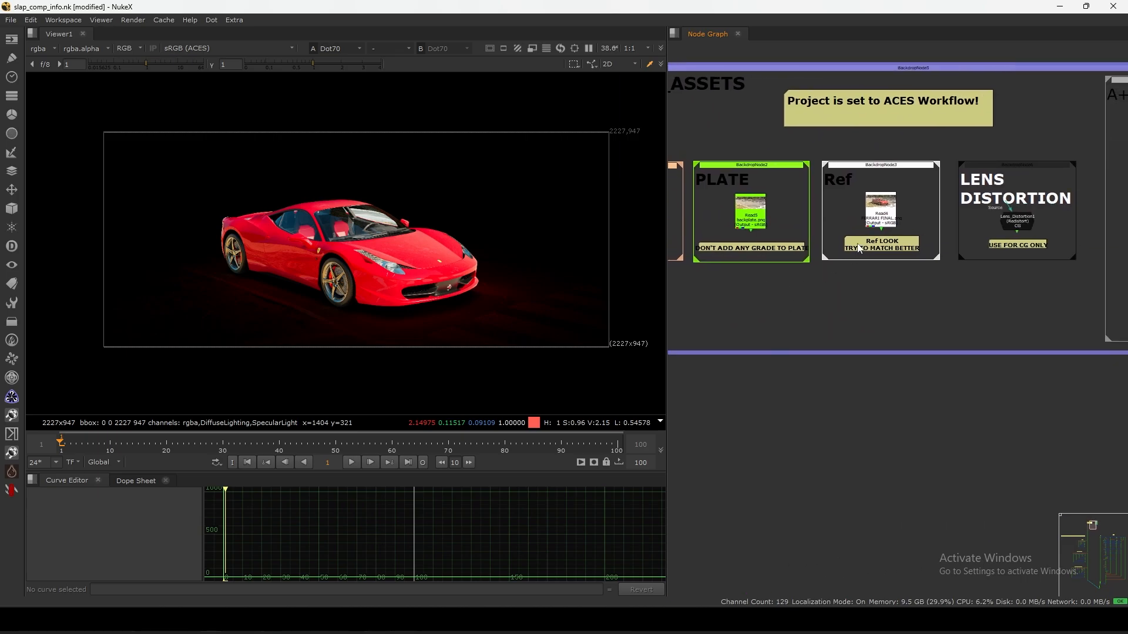
pyautogui.click(880, 209)
pyautogui.press('1')
pyautogui.moveTo(492, 181); pyautogui.dragTo(250, 326)
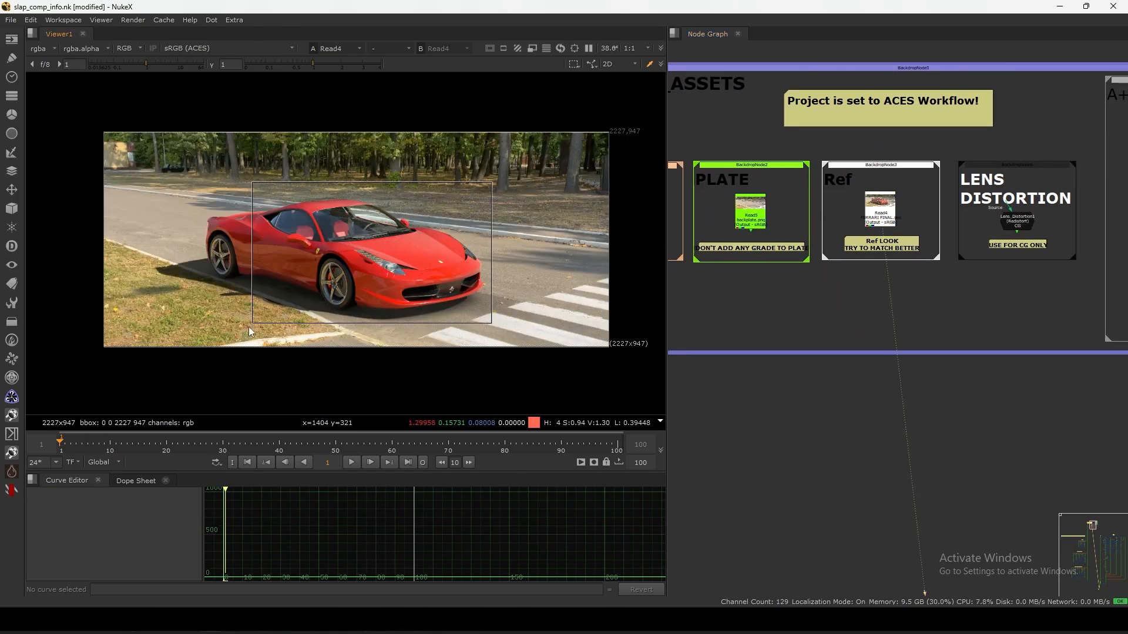
# Load Merge1 from the A+B COMP backdrop and the Read4 reference into two viewer inputs and compare them
pyautogui.scroll(-2, 813, 221)
pyautogui.moveTo(781, 238); pyautogui.dragTo(812, 220, button='middle')
pyautogui.scroll(2, 813, 221)
pyautogui.scroll(-2, 813, 221)
pyautogui.moveTo(955, 221); pyautogui.dragTo(817, 247, button='middle')
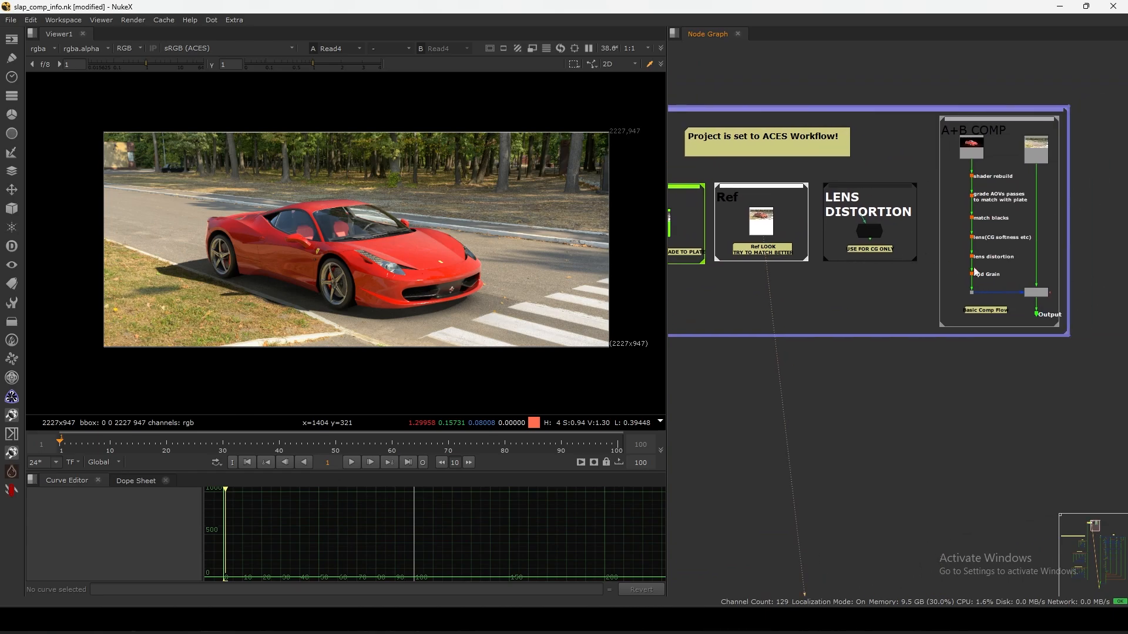
pyautogui.click(1040, 294)
pyautogui.press('1')
pyautogui.click(761, 223)
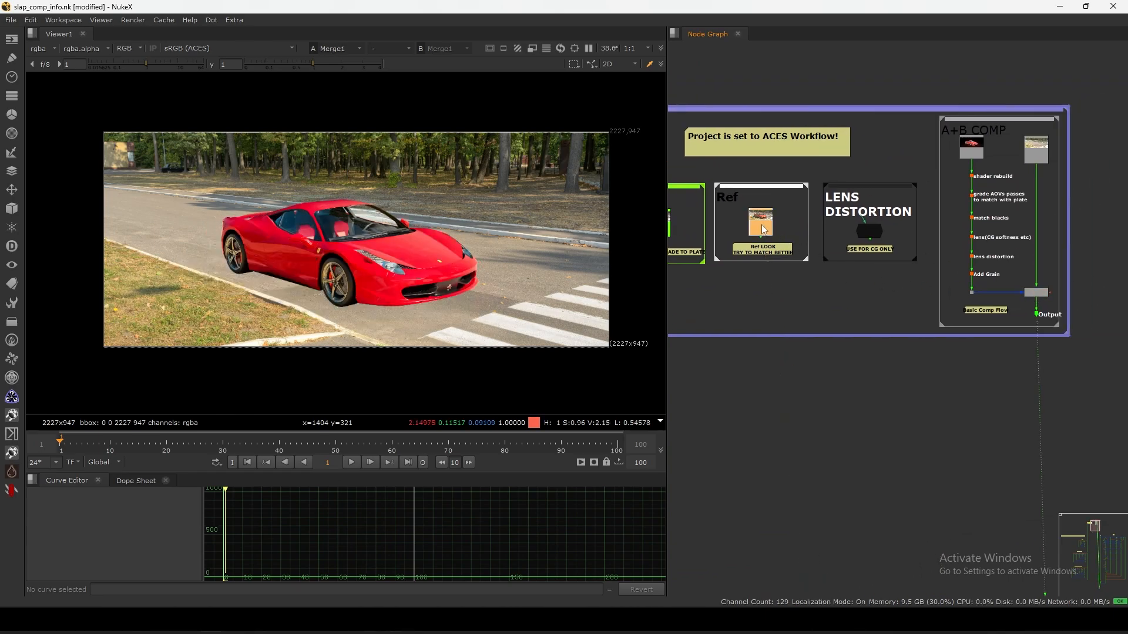
pyautogui.press('1')
pyautogui.press('1')
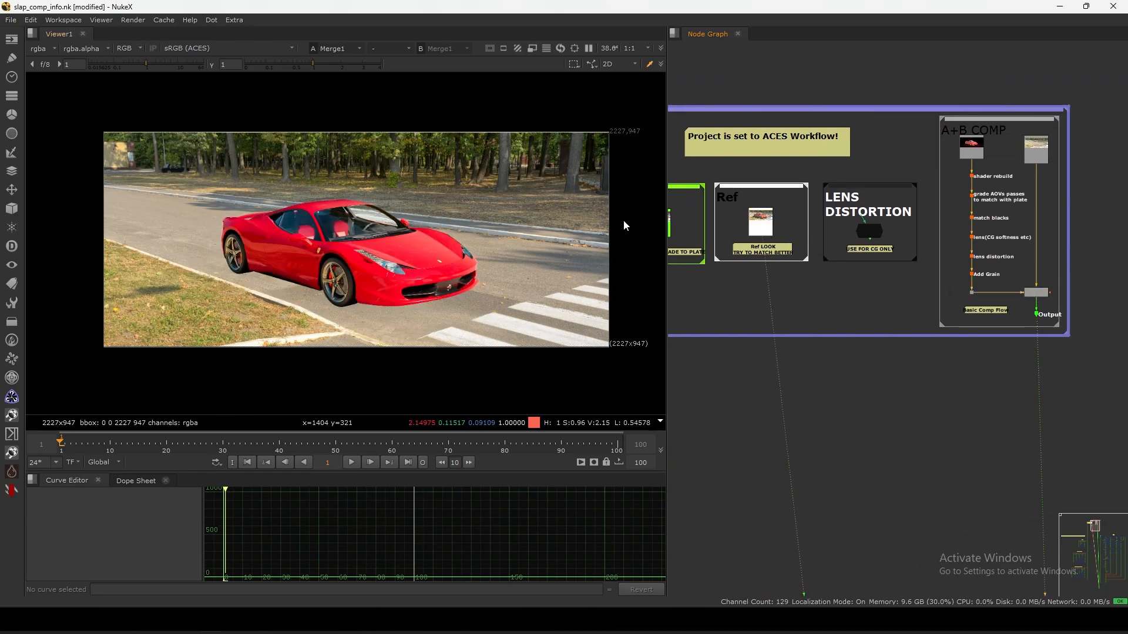
pyautogui.press('2')
# Examine the reference image in an enlarged viewer, checking the car's bodywork, wheels and ground shadow up close
pyautogui.press('space')
pyautogui.press('f')
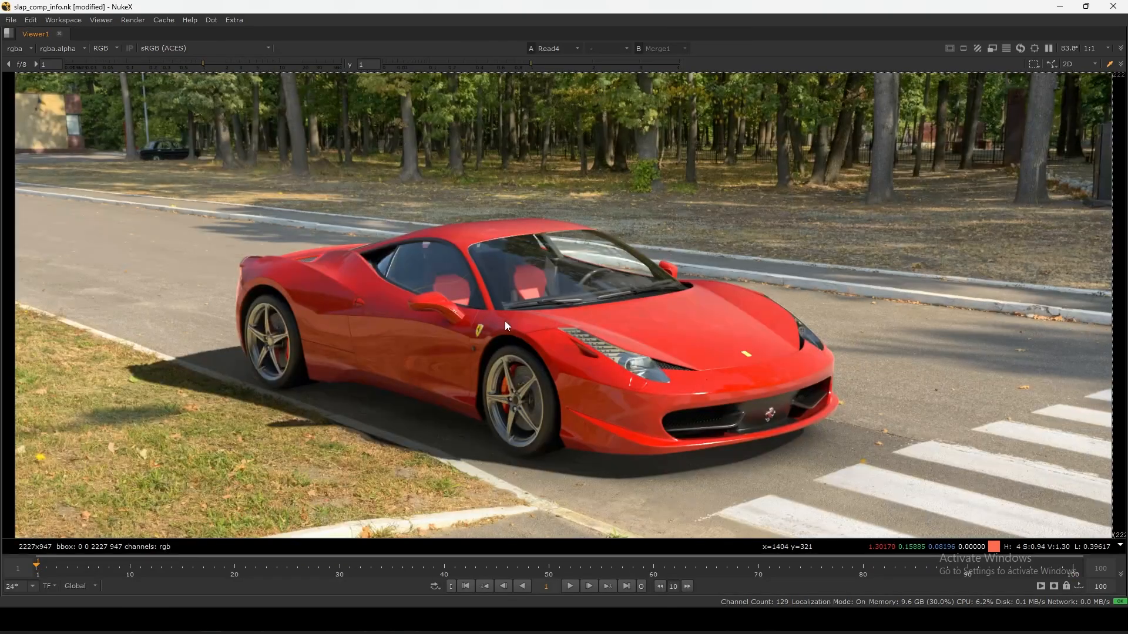
pyautogui.moveTo(646, 327); pyautogui.dragTo(637, 292, button='middle')
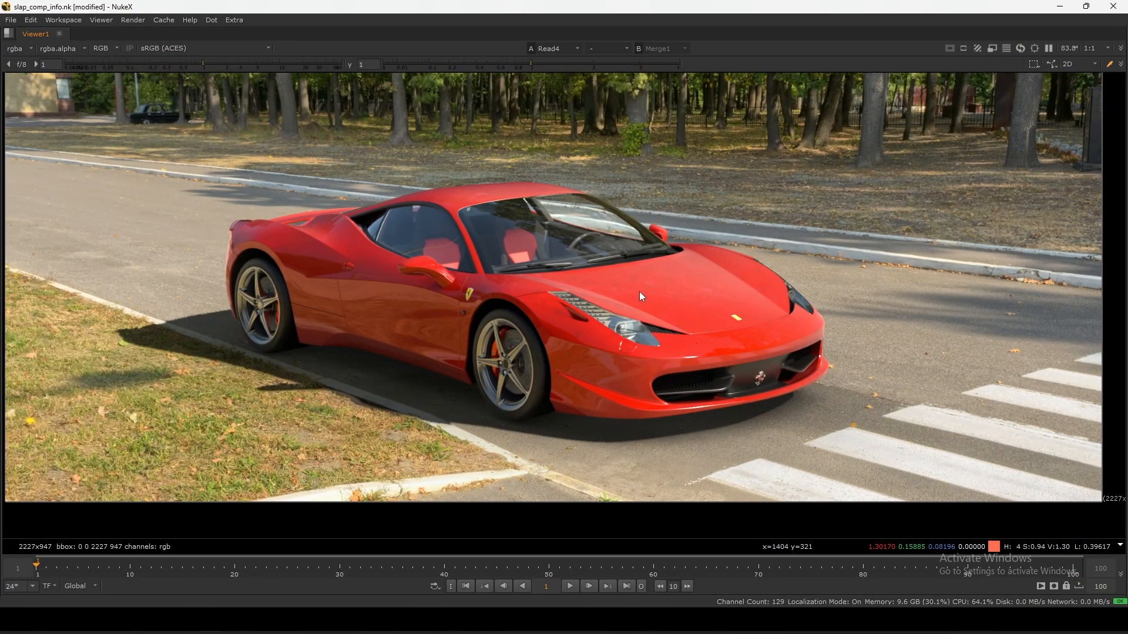
pyautogui.scroll(-1, 638, 300)
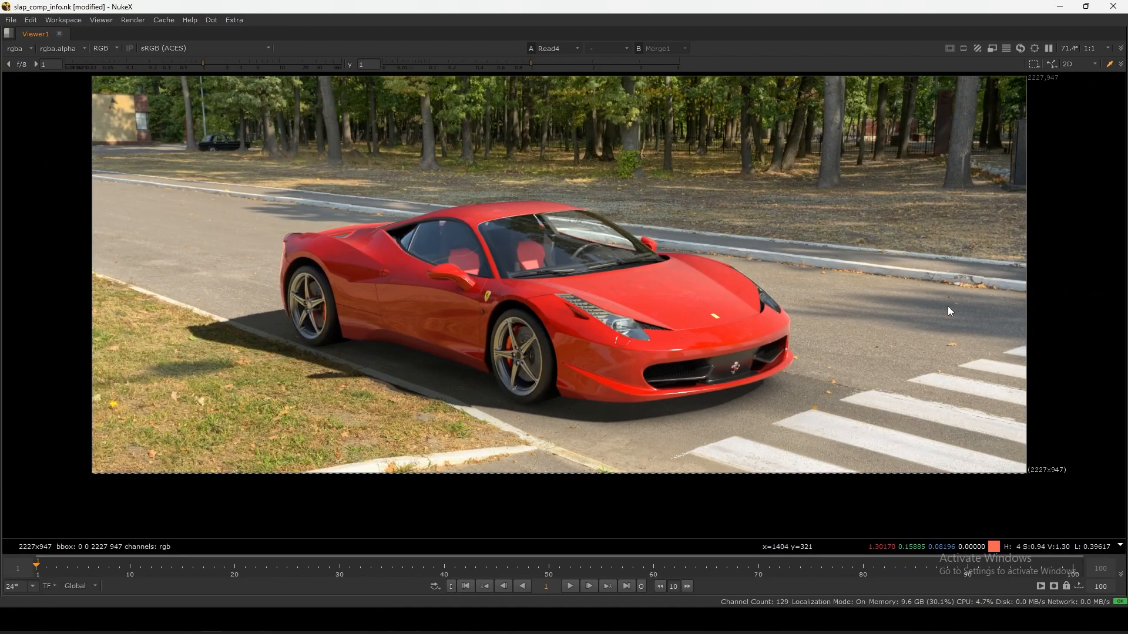
pyautogui.moveTo(1034, 295); pyautogui.dragTo(1001, 311)
pyautogui.scroll(5, 547, 283)
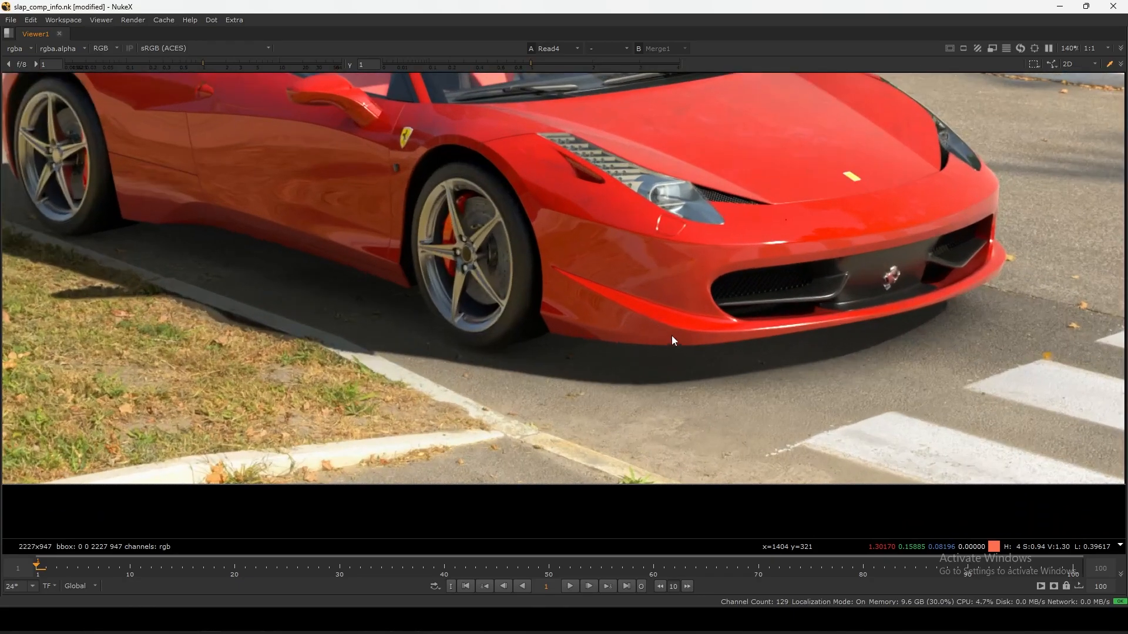
pyautogui.scroll(-3, 904, 317)
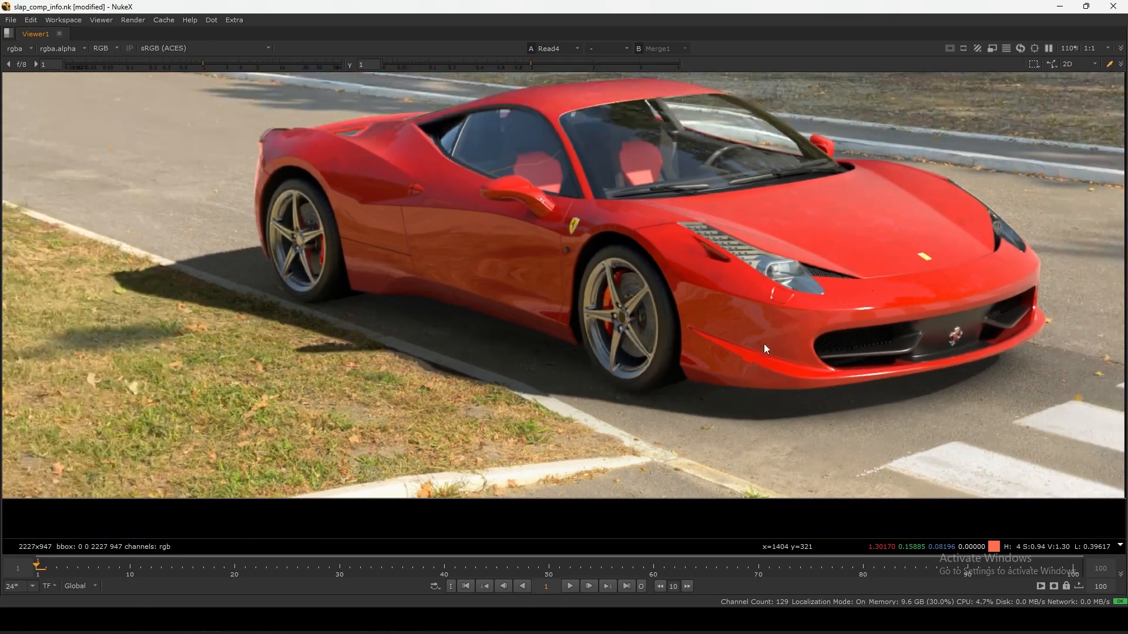
pyautogui.scroll(4, 675, 358)
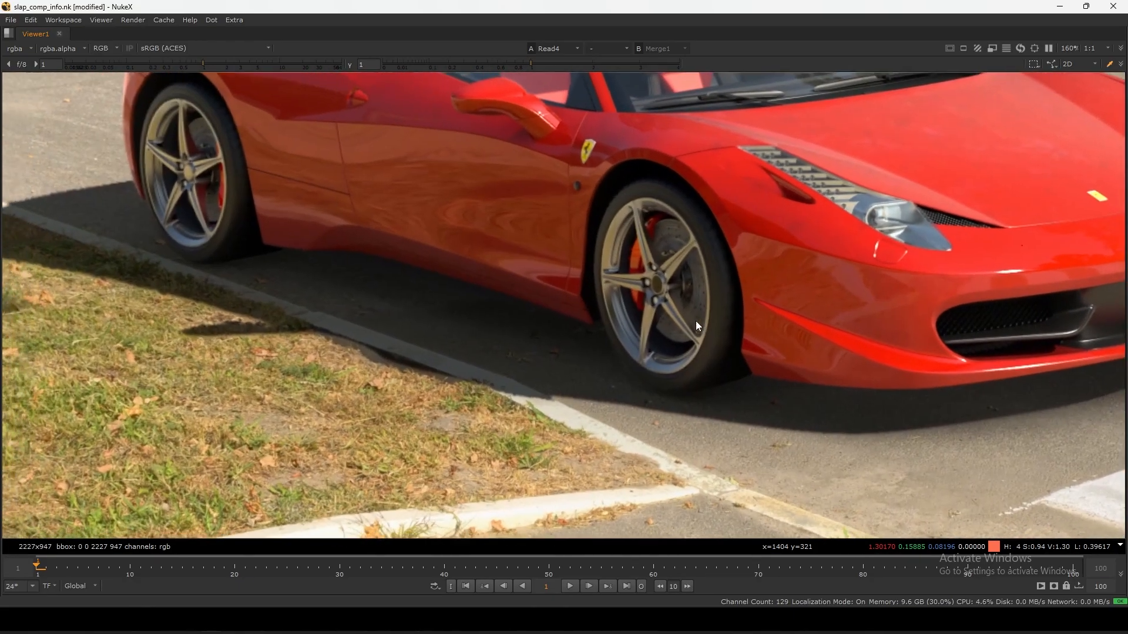
pyautogui.scroll(5, 267, 251)
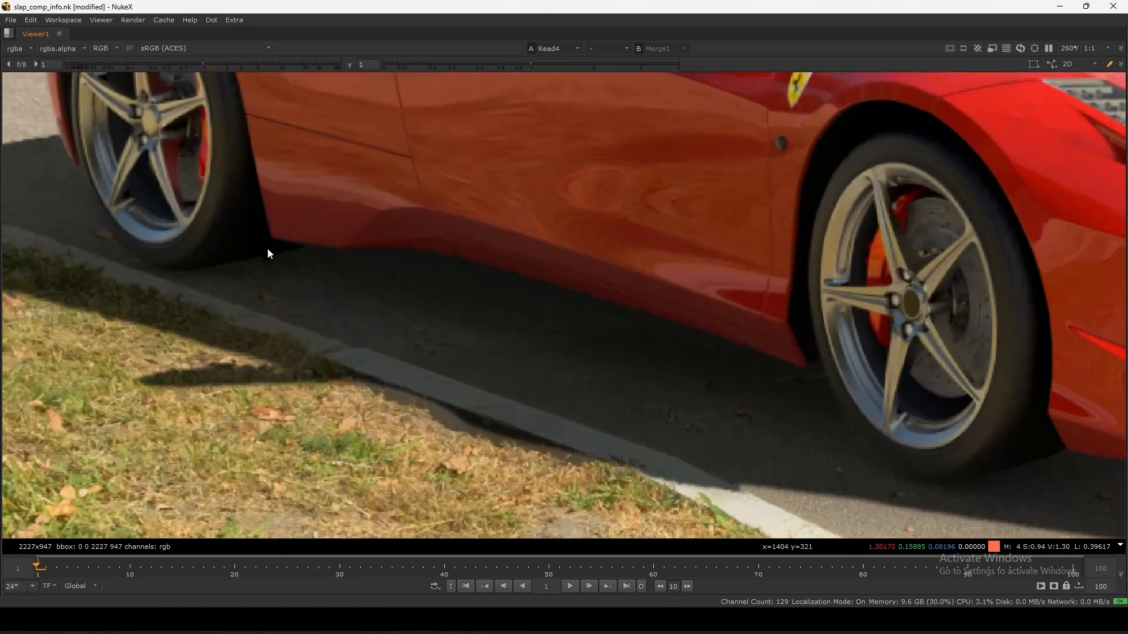
pyautogui.scroll(-10, 464, 348)
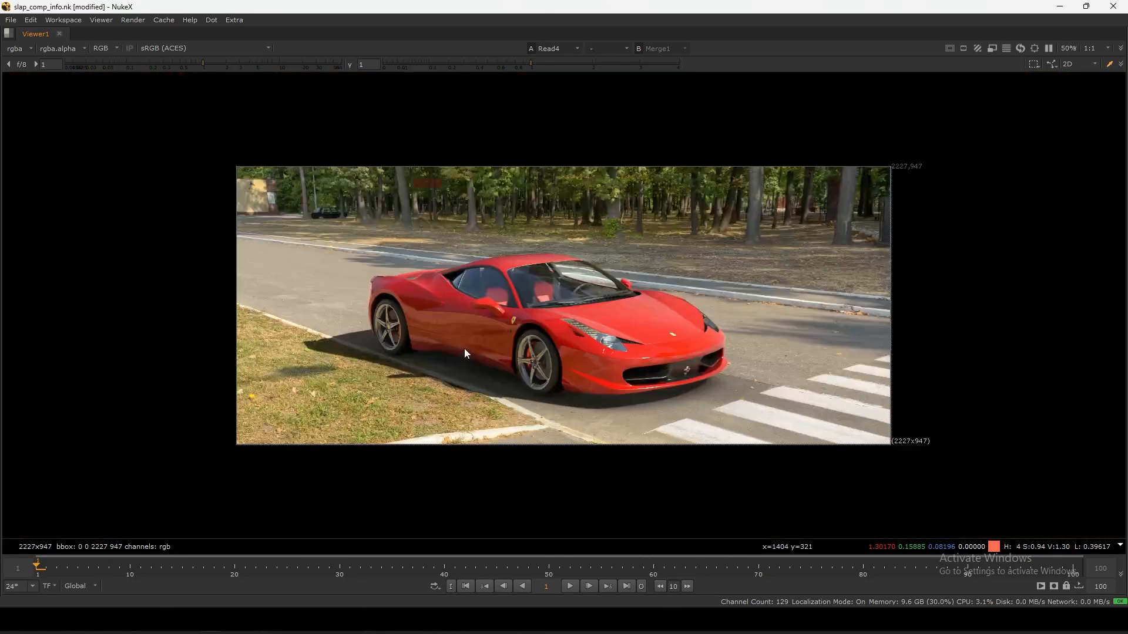
pyautogui.scroll(4, 556, 378)
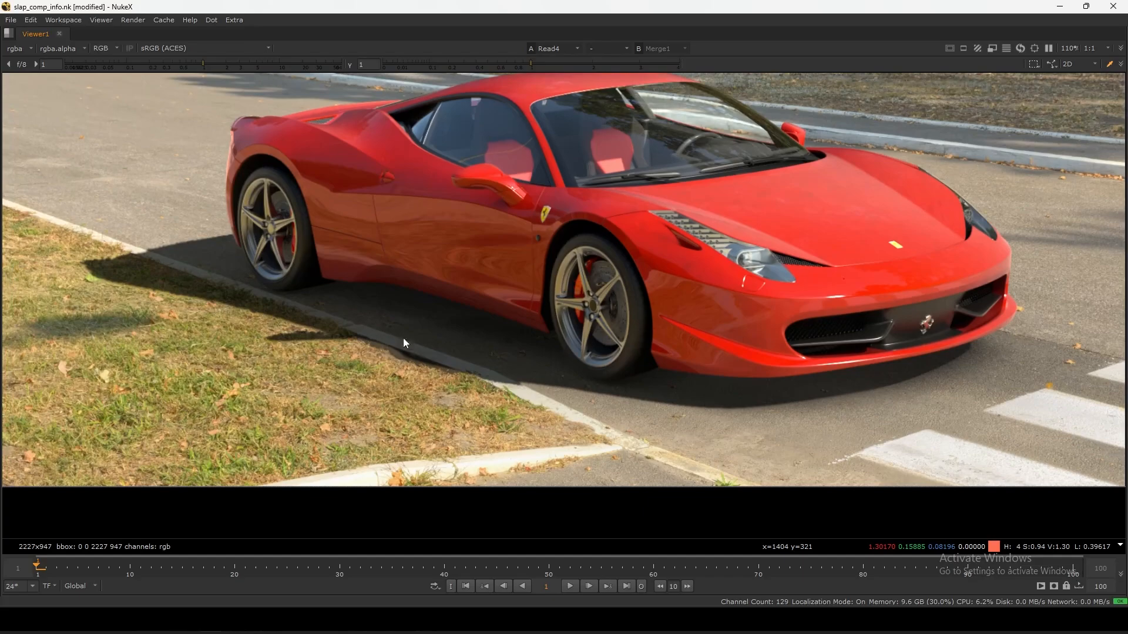
pyautogui.moveTo(356, 298); pyautogui.dragTo(475, 411, button='middle')
pyautogui.moveTo(679, 354); pyautogui.dragTo(532, 354, button='middle')
pyautogui.press('space')
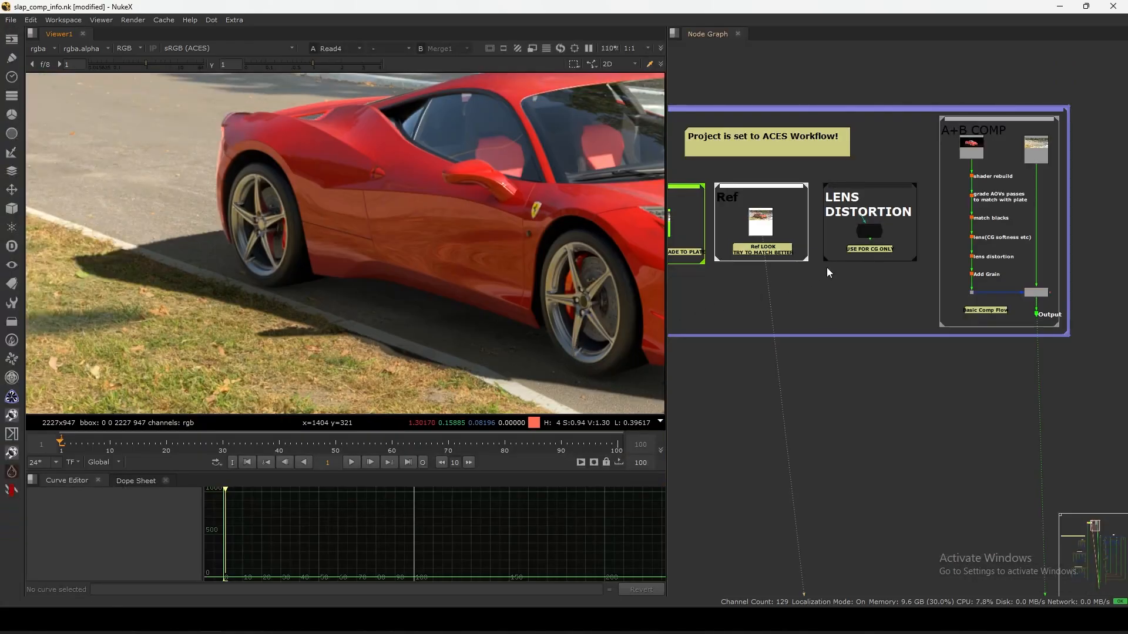
# Toggle between the Merge1 comp and the Read4 reference with the node graph shown alongside
pyautogui.moveTo(780, 290); pyautogui.dragTo(857, 295, button='middle')
pyautogui.scroll(-4, 501, 336)
pyautogui.moveTo(535, 264); pyautogui.dragTo(453, 281, button='middle')
pyautogui.scroll(2, 453, 281)
pyautogui.moveTo(737, 295); pyautogui.dragTo(852, 260, button='middle')
pyautogui.scroll(-3, 852, 261)
pyautogui.press('1')
pyautogui.press('2')
pyautogui.moveTo(586, 321); pyautogui.dragTo(482, 310, button='middle')
pyautogui.press('1')
pyautogui.press('2')
# Enlarge the viewer, fit the whole frame, and repeatedly compare the Merge1 comp with the Read4 reference
pyautogui.press('space')
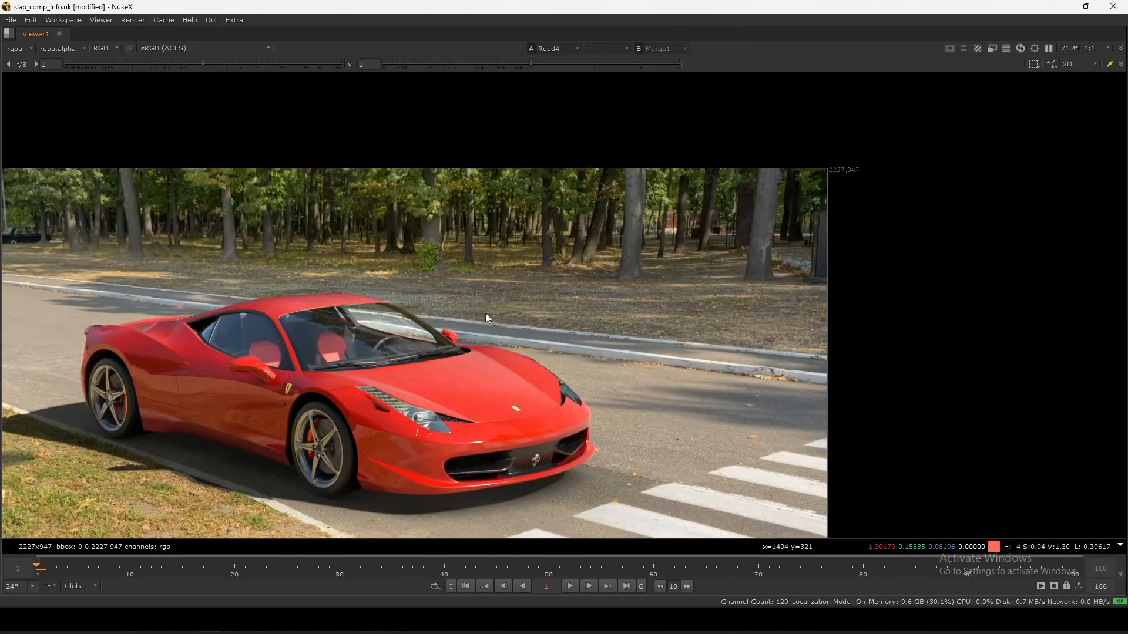
pyautogui.press('g')
pyautogui.press('g')
pyautogui.press('f')
pyautogui.press('1')
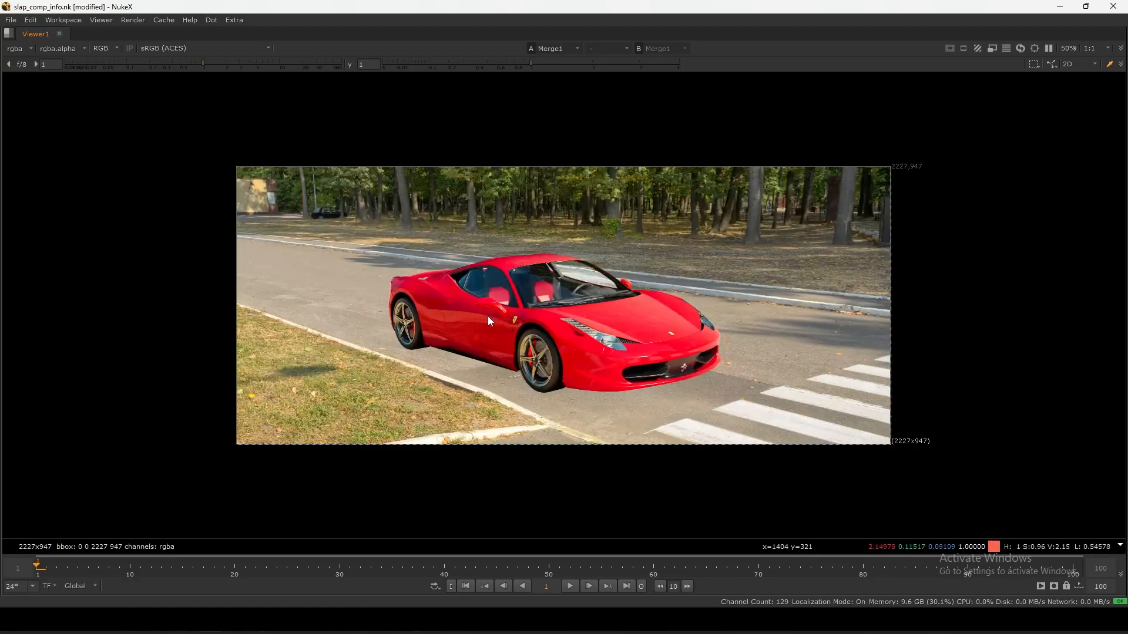
pyautogui.press('2')
pyautogui.press('1')
pyautogui.press('2')
pyautogui.press('1')
pyautogui.press('2')
# Restore the node graph beside the viewer and frame the Viewer1 node
pyautogui.press('space')
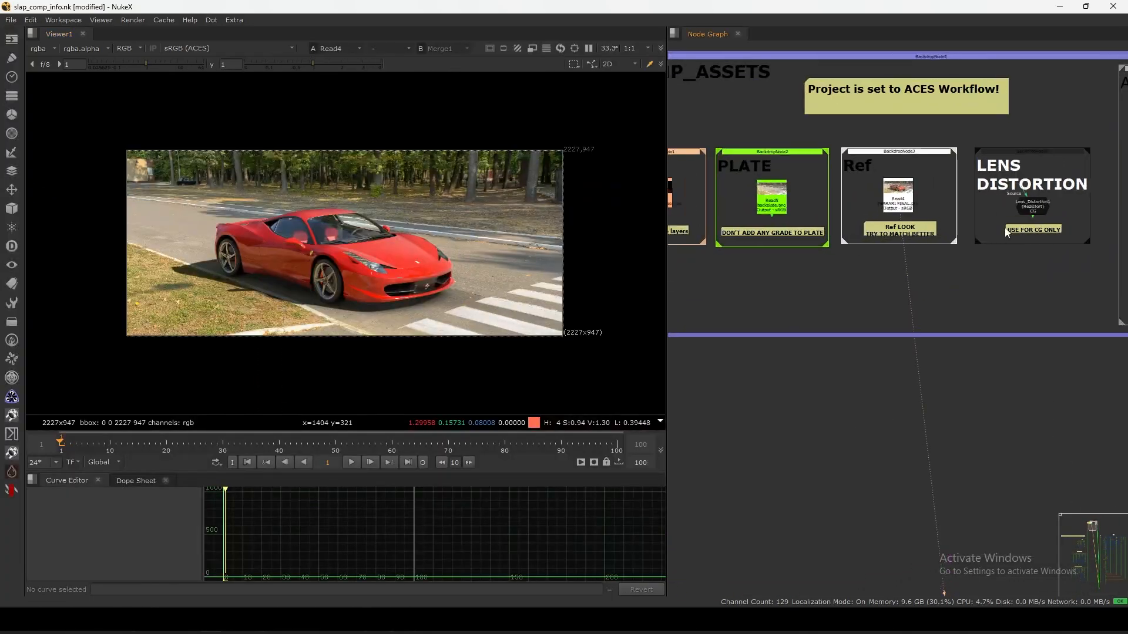
pyautogui.scroll(3, 1008, 226)
pyautogui.scroll(-5, 983, 217)
pyautogui.press('f')
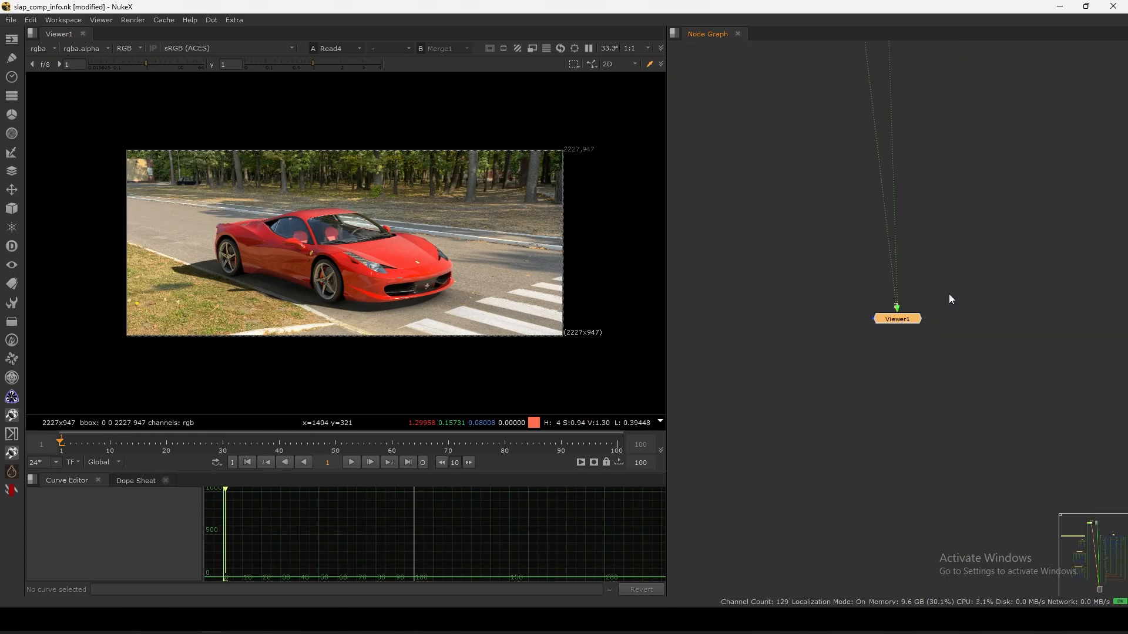
# Examine the SHADER REBUILD/BEAUTY REBUILD section, highlighting its PLUS, PLUS_Multiplay and PLUS_Divide_Multiplay node groups
pyautogui.click(855, 391)
pyautogui.press('f')
pyautogui.moveTo(854, 404); pyautogui.dragTo(896, 303, button='middle')
pyautogui.moveTo(928, 96); pyautogui.dragTo(752, 407)
pyautogui.scroll(1, 870, 254)
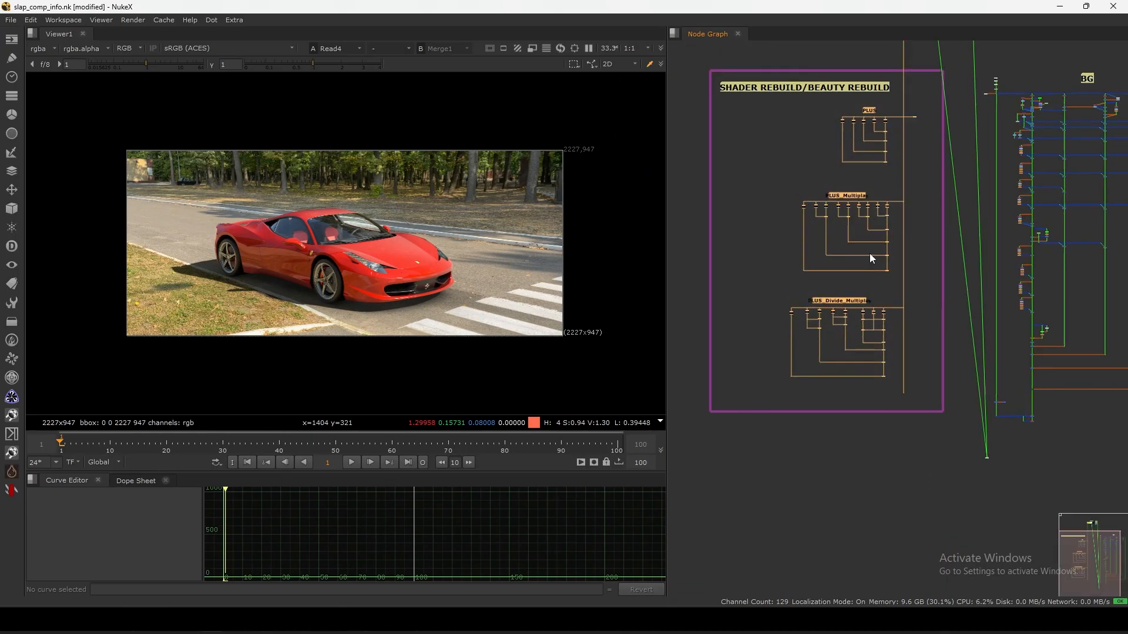
pyautogui.scroll(1, 869, 252)
pyautogui.moveTo(888, 210); pyautogui.dragTo(898, 304, button='middle')
pyautogui.moveTo(940, 174); pyautogui.dragTo(751, 528)
pyautogui.scroll(2, 914, 171)
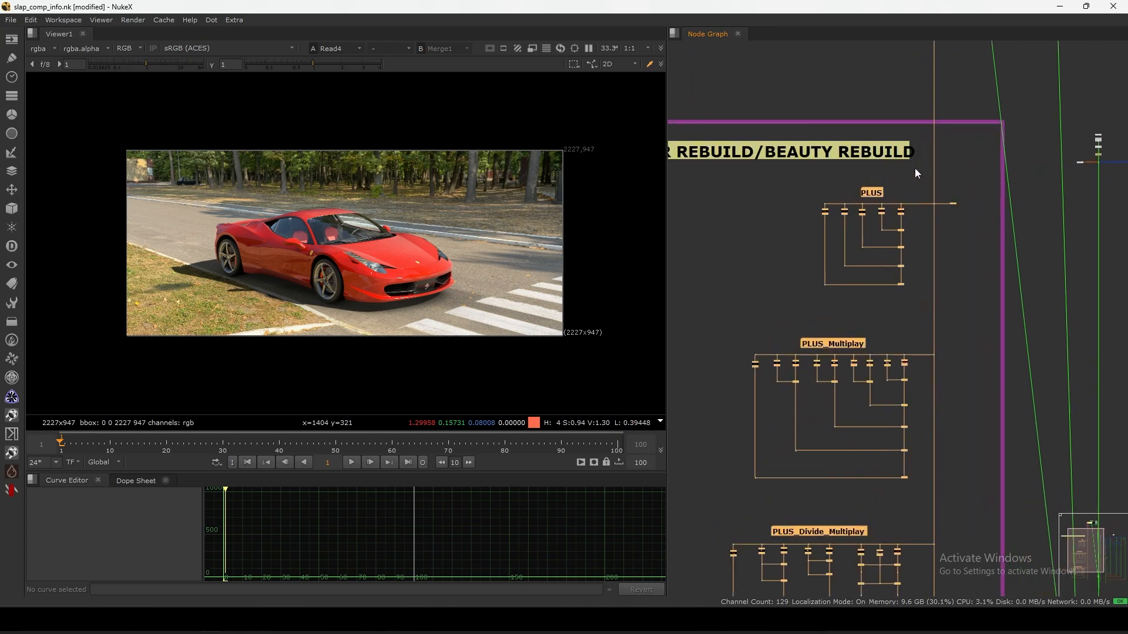
pyautogui.moveTo(838, 270); pyautogui.dragTo(905, 210, button='middle')
pyautogui.scroll(-1, 873, 224)
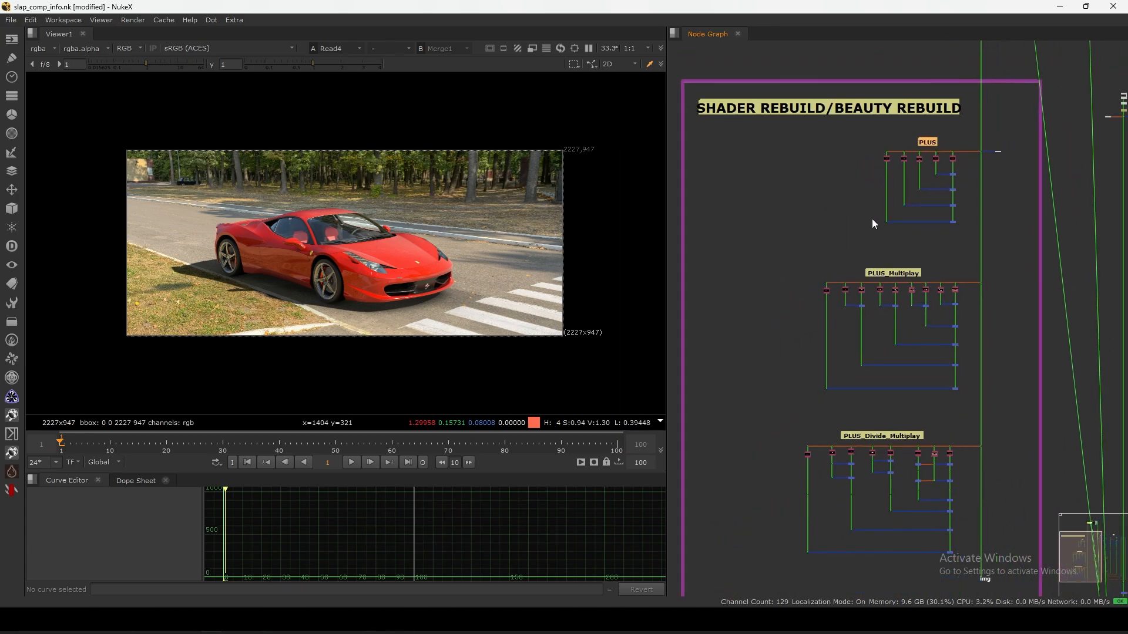
pyautogui.moveTo(1012, 128); pyautogui.dragTo(756, 584)
# Display the layer contact sheet node beside the PLUS rebuild in the viewer and move the node slightly farther from the main pipe
pyautogui.click(810, 199)
pyautogui.moveTo(867, 207); pyautogui.dragTo(744, 402, button='middle')
pyautogui.scroll(6, 875, 361)
pyautogui.moveTo(935, 257); pyautogui.dragTo(845, 343)
pyautogui.press('1')
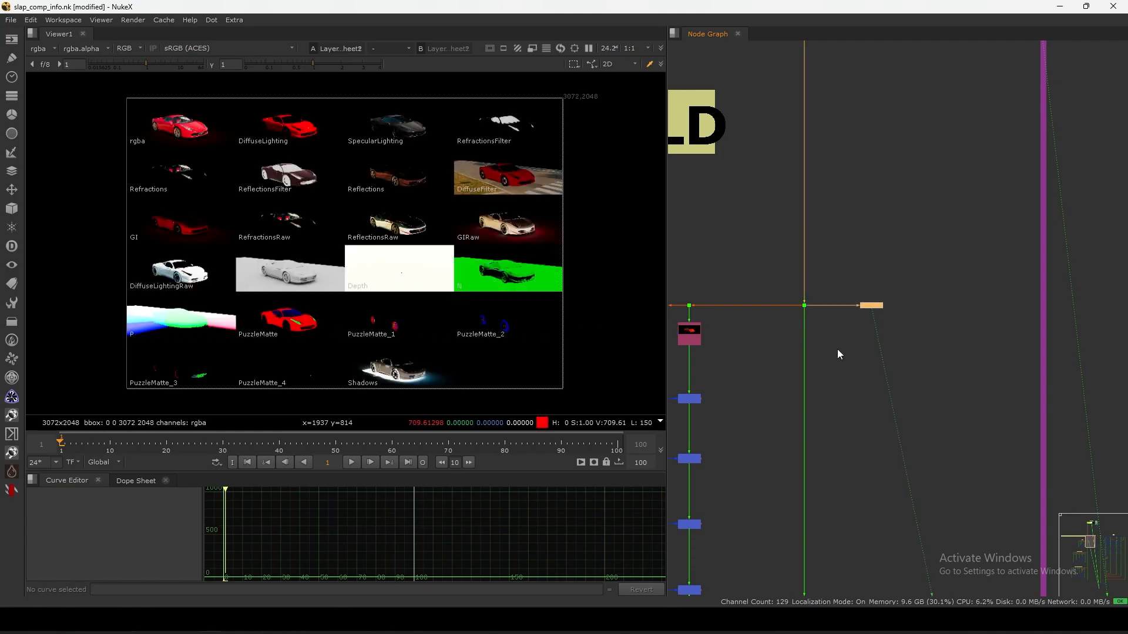
pyautogui.moveTo(872, 305); pyautogui.dragTo(903, 306)
# Inspect the car's render passes on the contact sheet in an enlarged viewer, and return to the rebuild node groups
pyautogui.press('space')
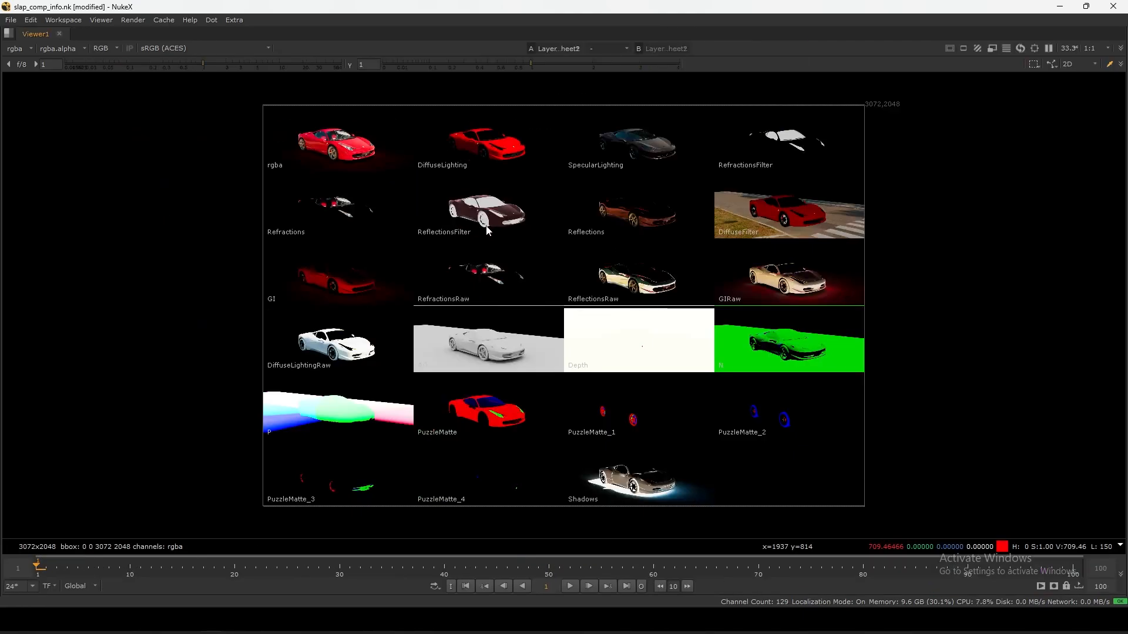
pyautogui.press('space')
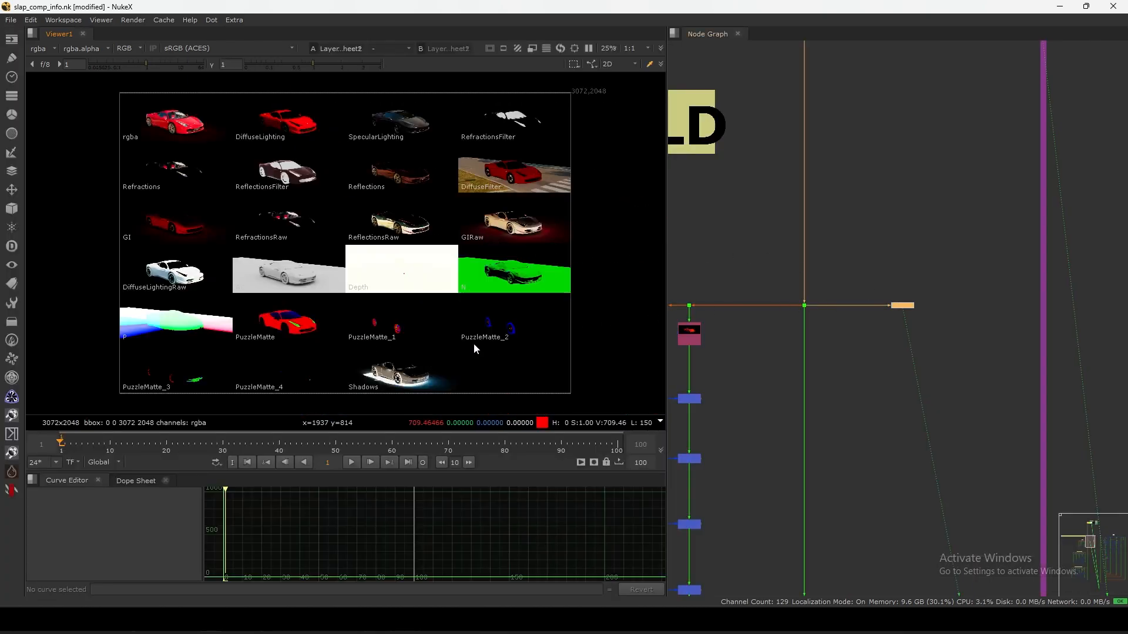
pyautogui.scroll(-6, 943, 273)
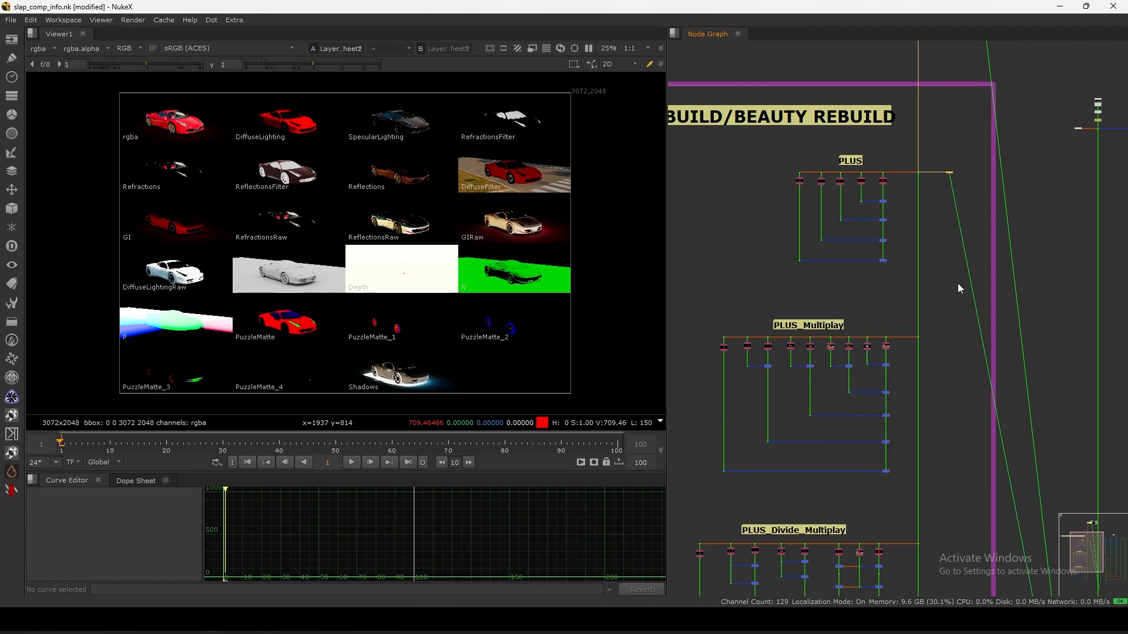